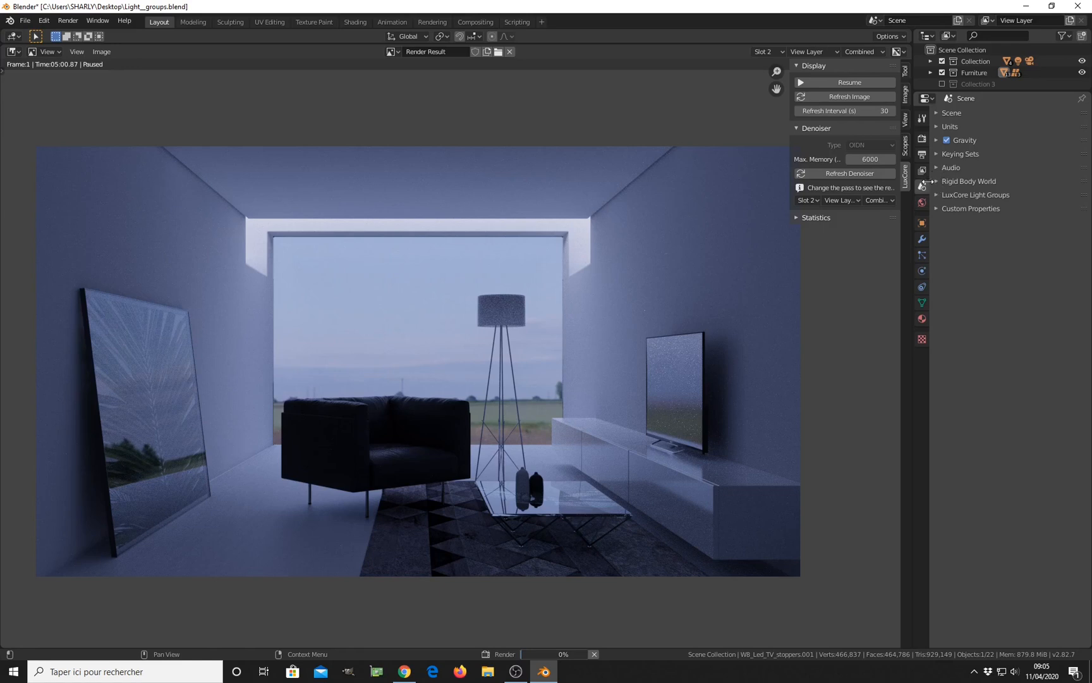
Step: Show the scene's LuxCore light group settings, and resume the render for a few seconds before pausing it again
{"action": "left_click", "coordinate": [942, 194]}
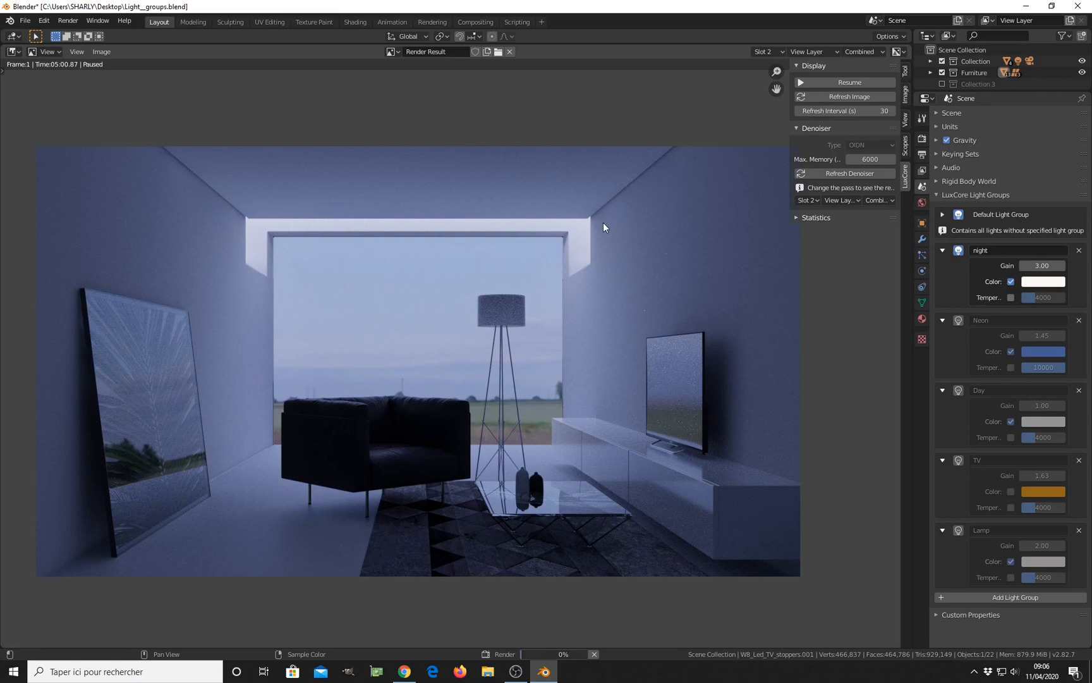
{"action": "left_click", "coordinate": [851, 82]}
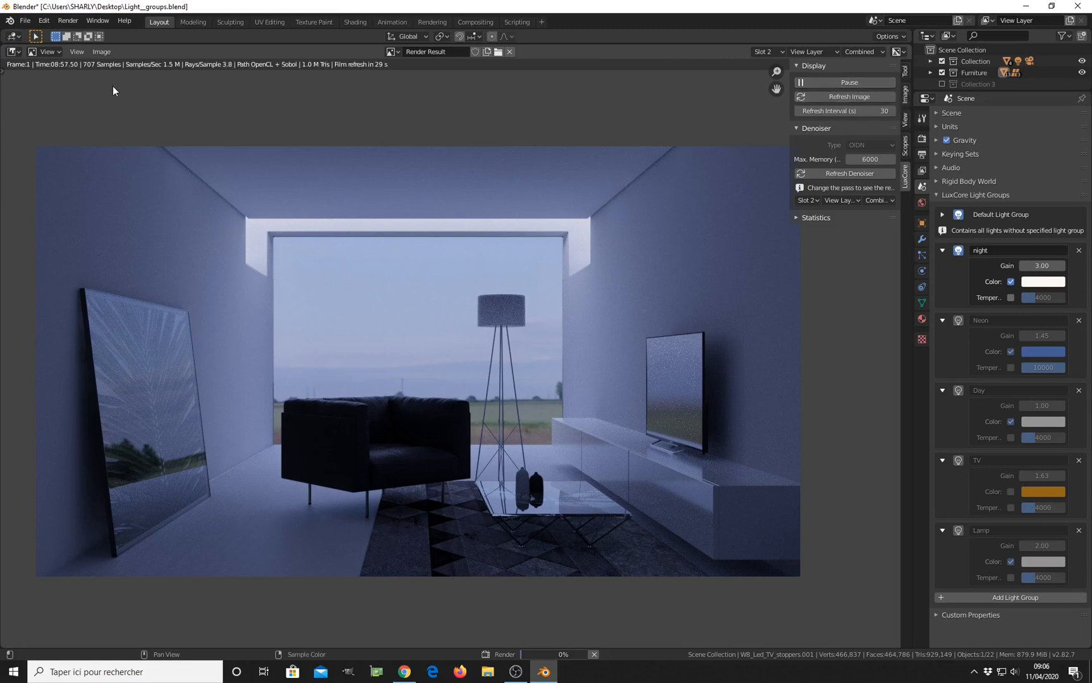
{"action": "left_click", "coordinate": [861, 82]}
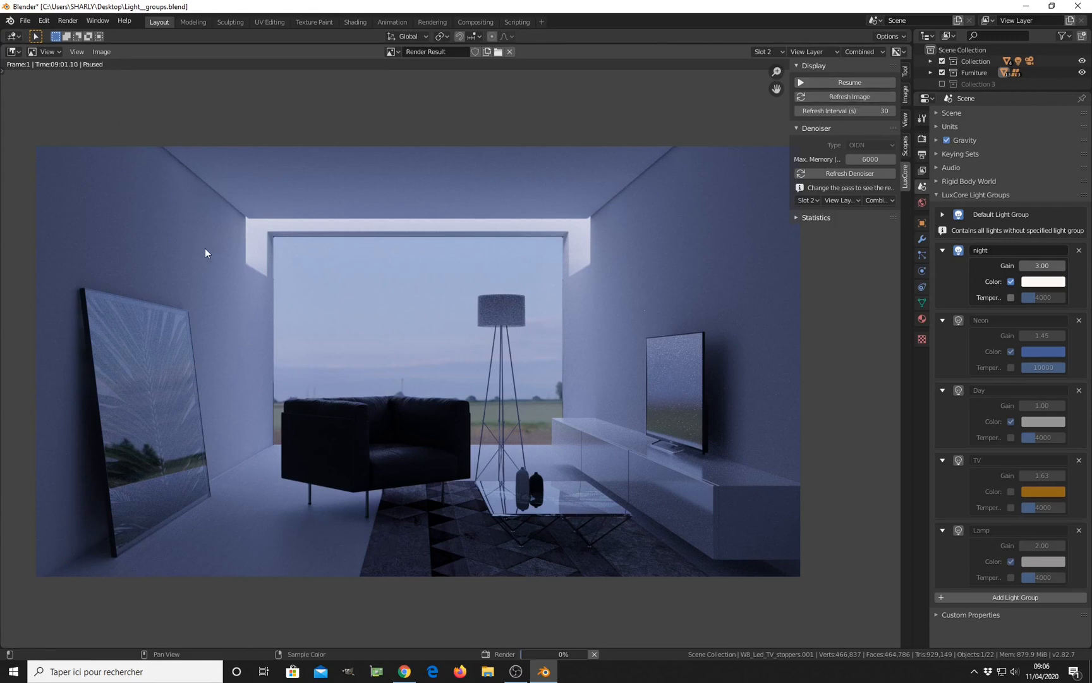
{"action": "middle_click_drag", "start_coordinate": [372, 322], "coordinate": [361, 329]}
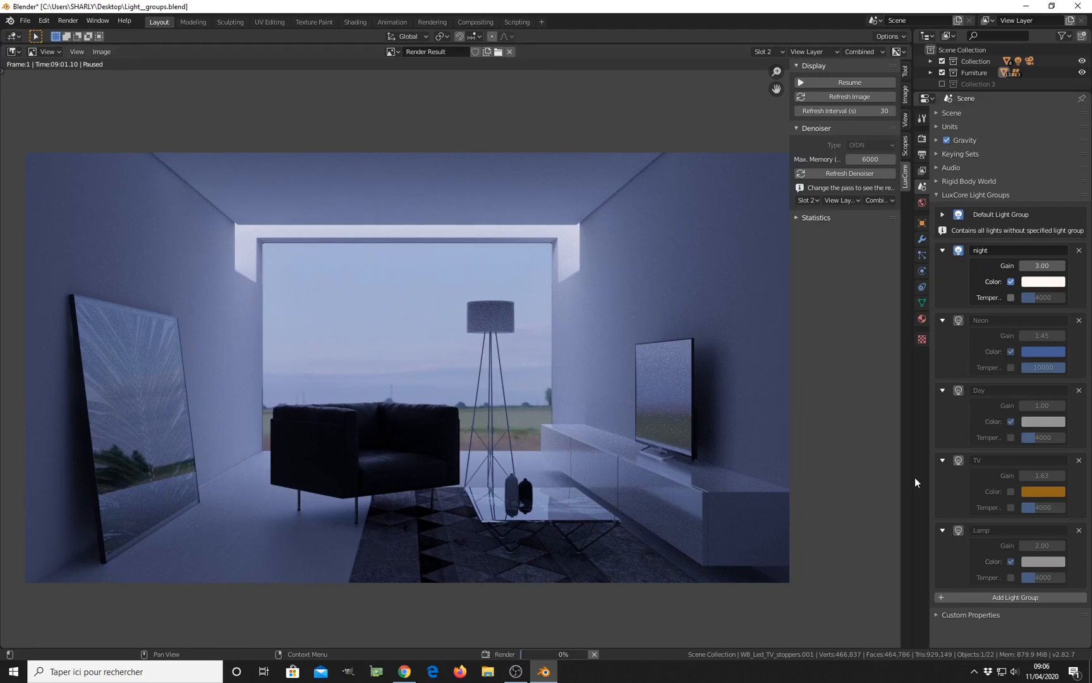
Step: Reveal the 3D viewport to turn on Screencast Keys, and restore the enlarged render result view
{"action": "left_click_drag", "start_coordinate": [706, 46], "coordinate": [724, 193]}
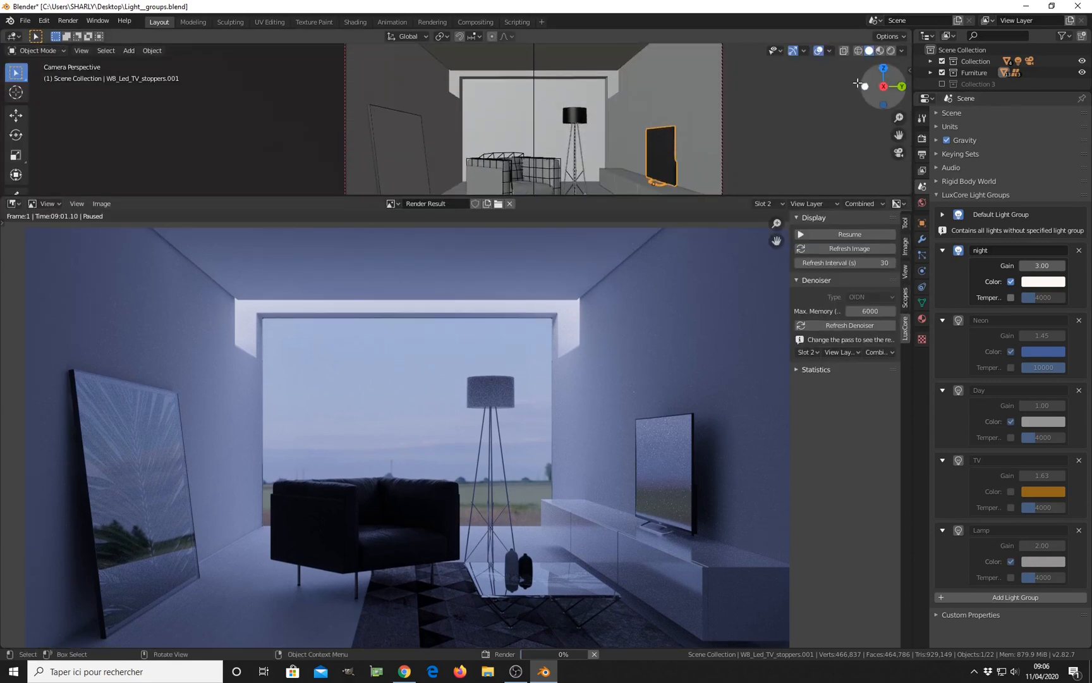
{"action": "key", "text": "n"}
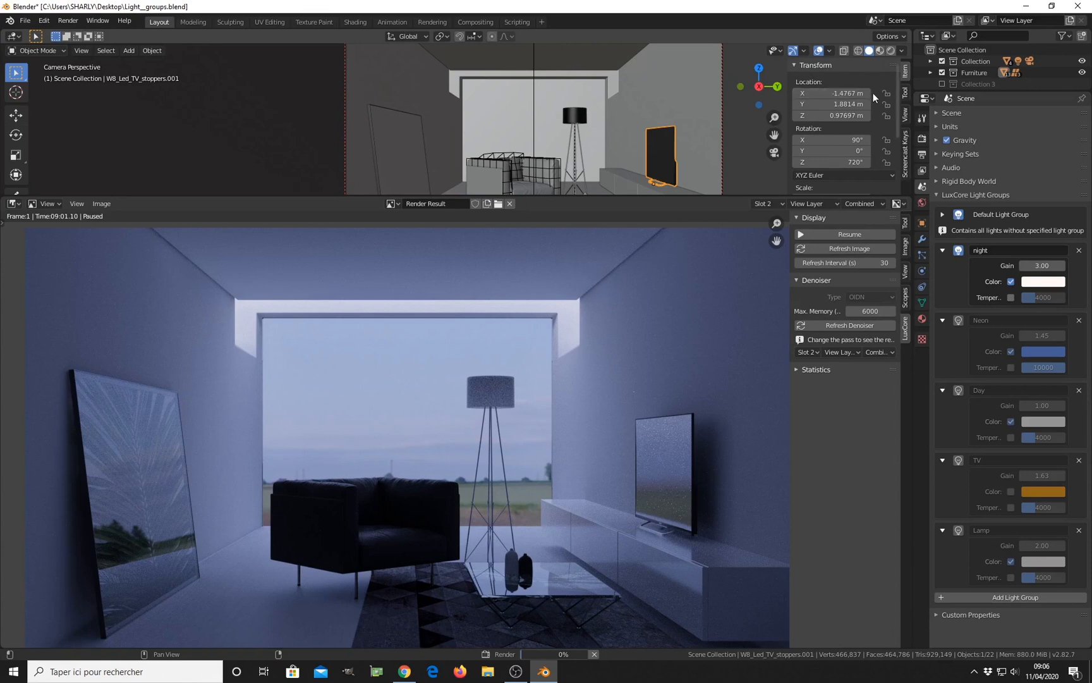
{"action": "scroll", "coordinate": [874, 95], "scroll_direction": "down", "scroll_amount": 2}
{"action": "left_click", "coordinate": [904, 146]}
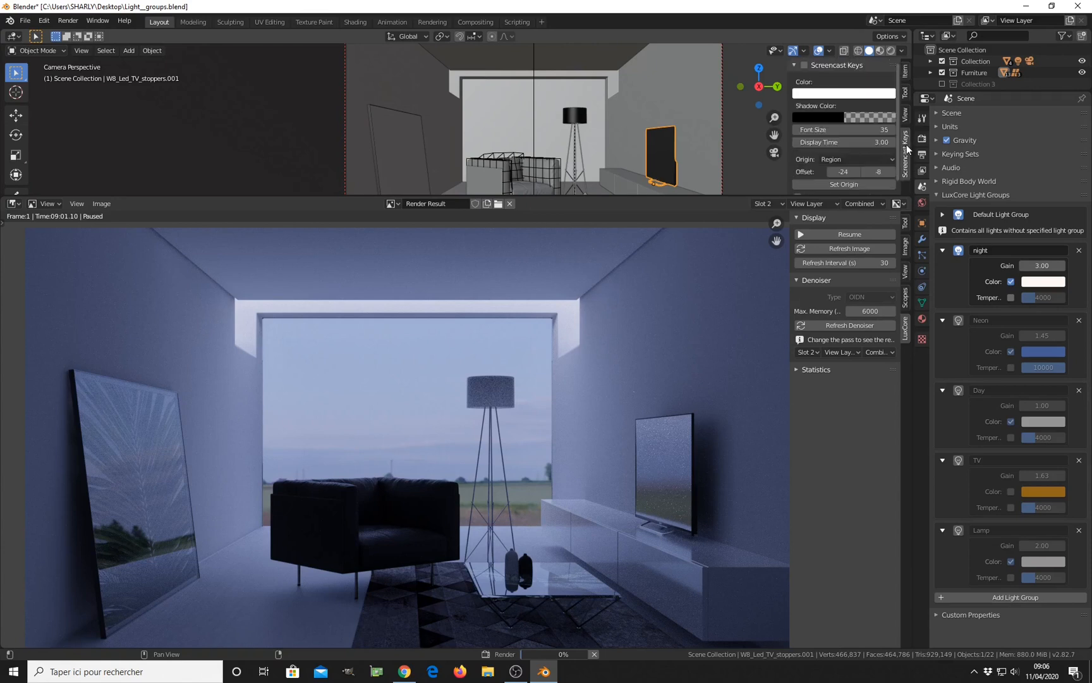
{"action": "left_click", "coordinate": [804, 66]}
{"action": "left_click", "coordinate": [795, 66]}
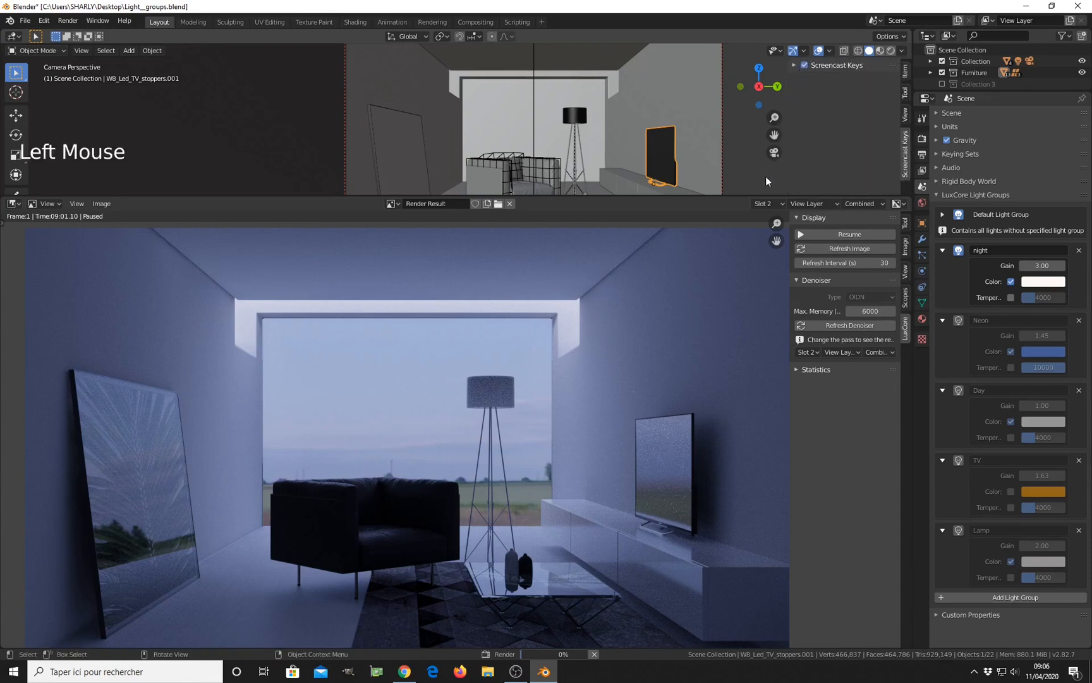
{"action": "left_click_drag", "start_coordinate": [747, 196], "coordinate": [747, 46]}
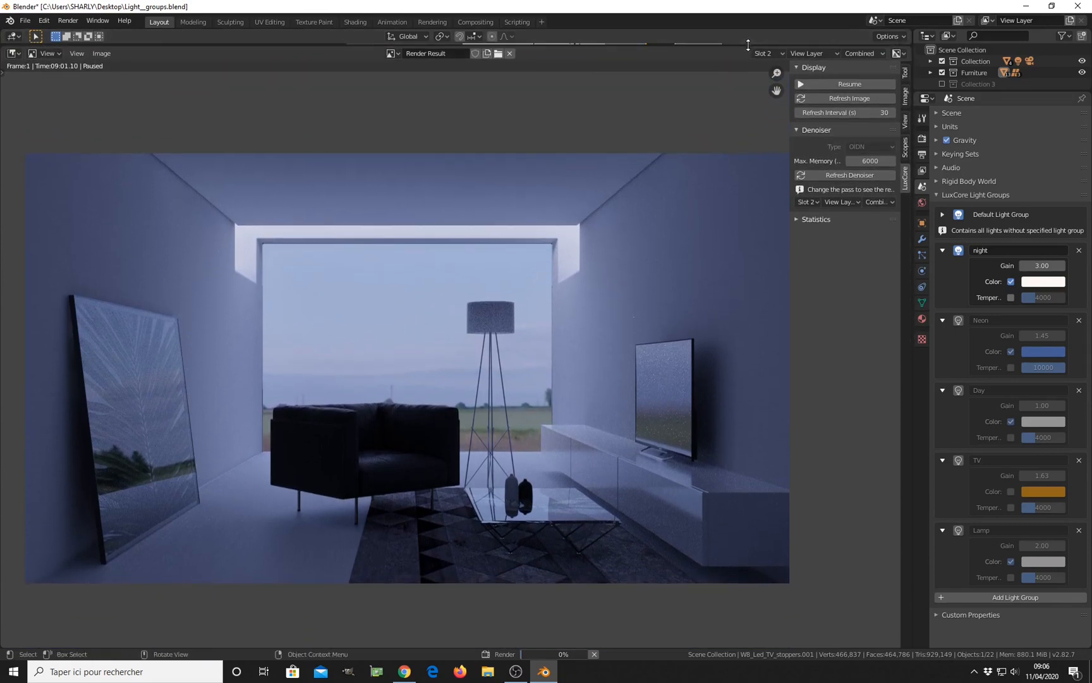
{"action": "middle_click_drag", "start_coordinate": [580, 285], "coordinate": [588, 287]}
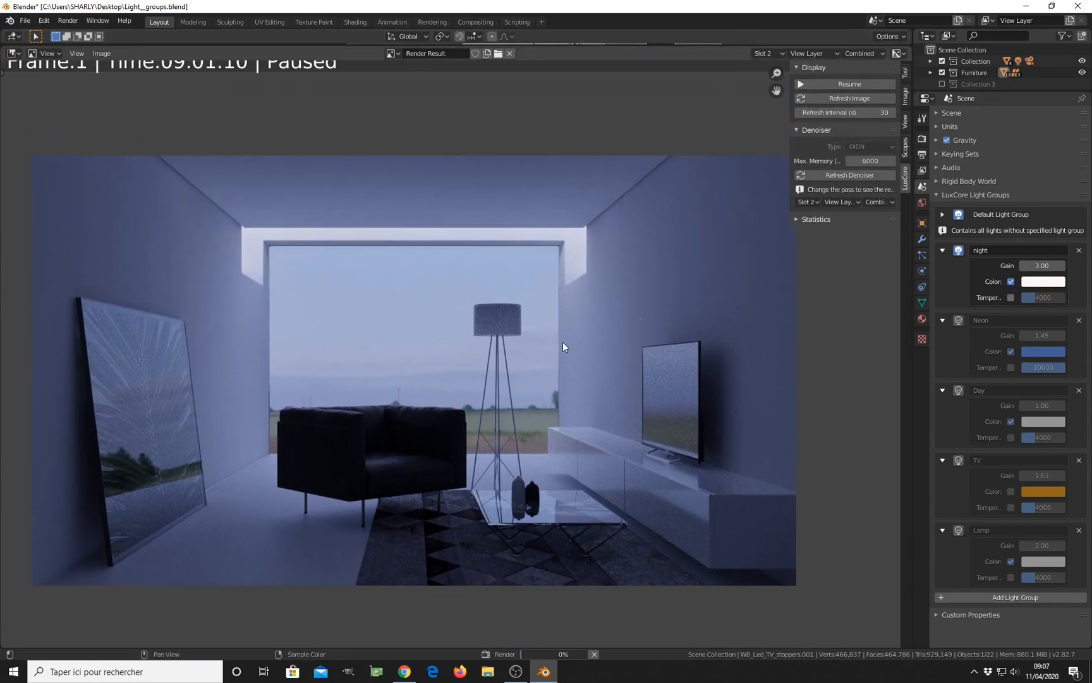
{"action": "middle_click_drag", "start_coordinate": [563, 342], "coordinate": [576, 340]}
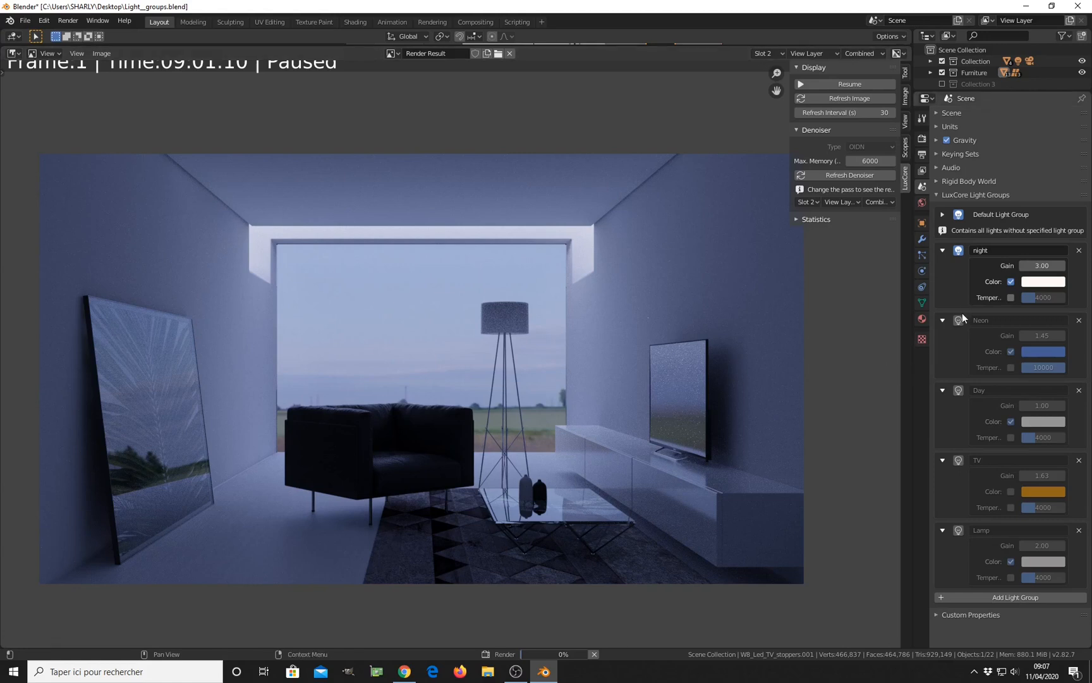
Step: Disable the night light group and enable the Lamp and Neon groups, turning the TV group on and back off in between
{"action": "left_click", "coordinate": [958, 461]}
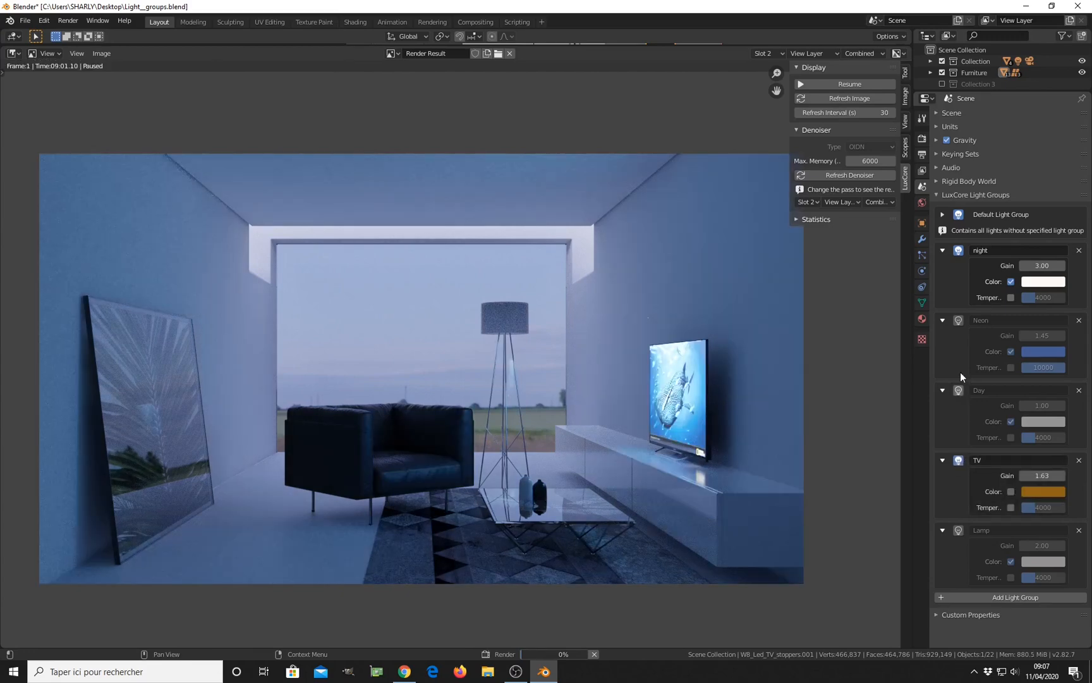
{"action": "left_click", "coordinate": [959, 250]}
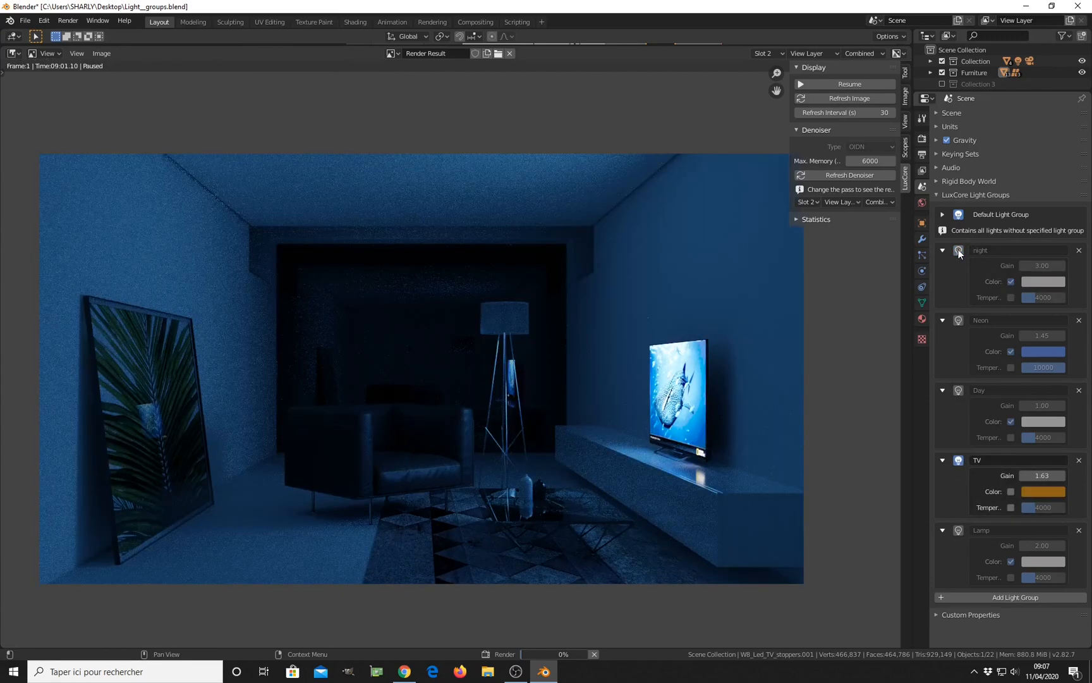
{"action": "left_click", "coordinate": [959, 530]}
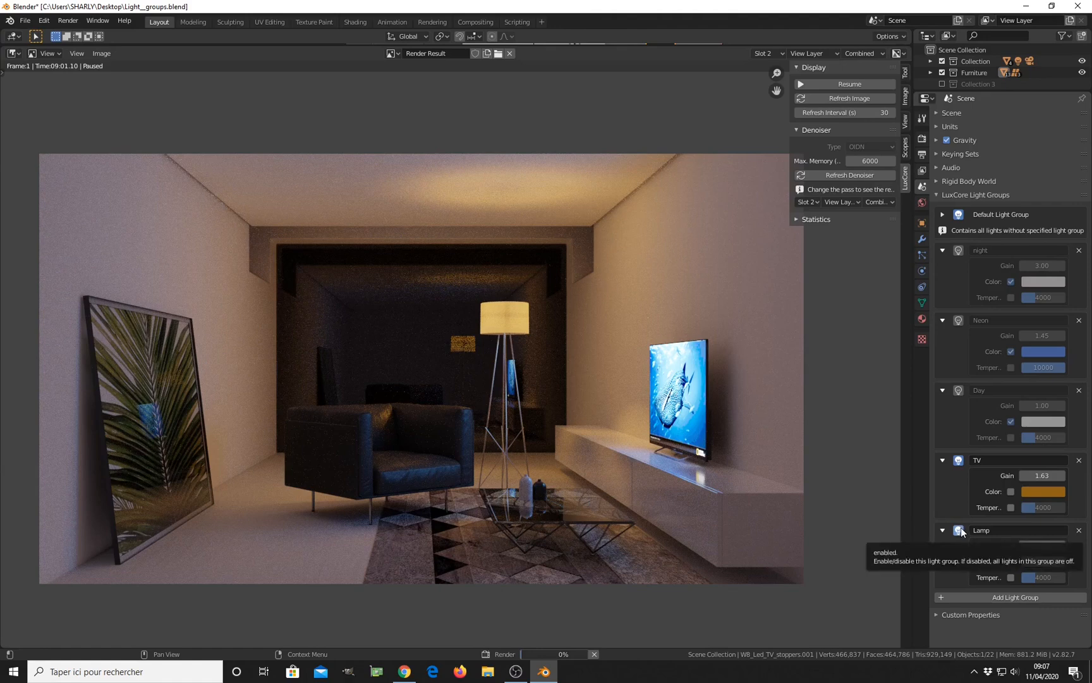
{"action": "left_click", "coordinate": [960, 462]}
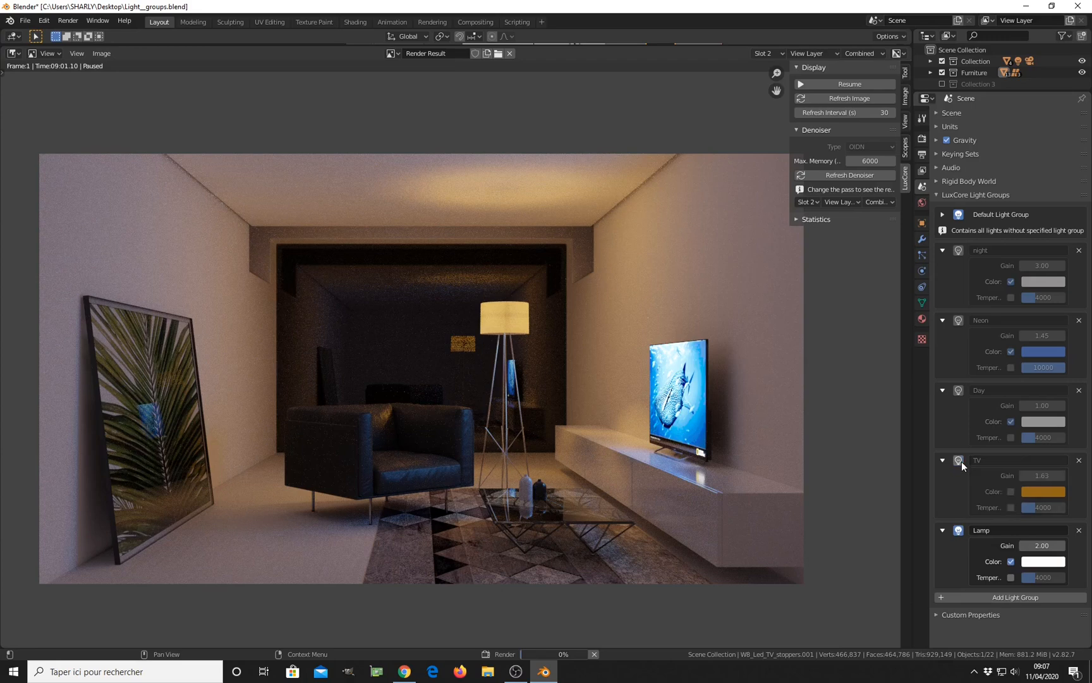
{"action": "left_click", "coordinate": [958, 319]}
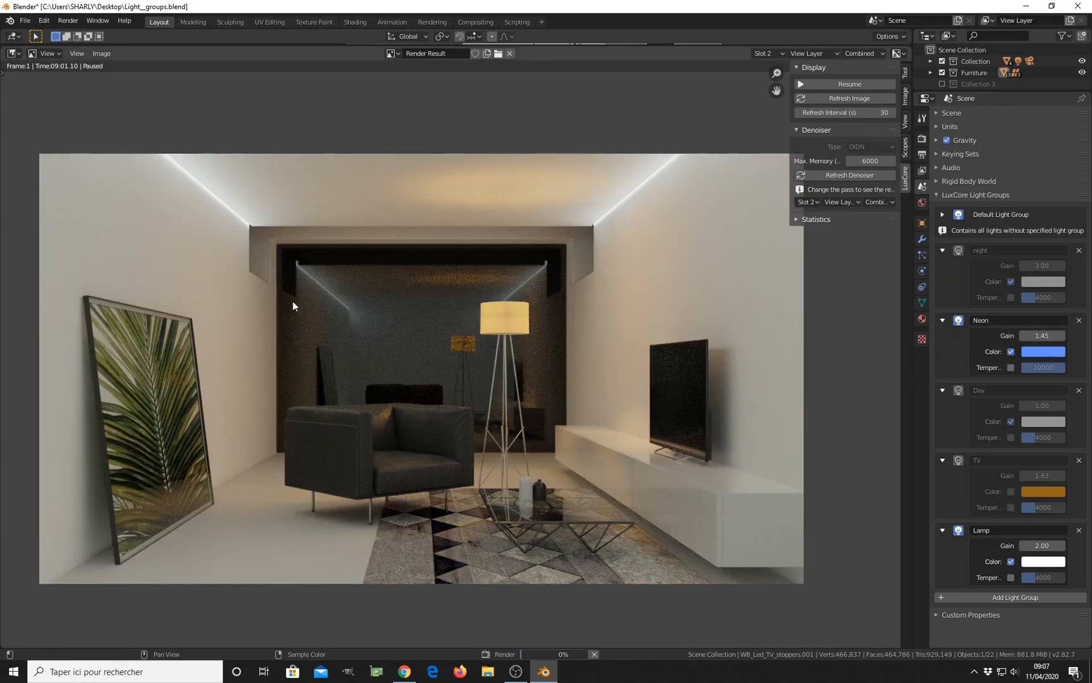
Step: Set the Neon light group's gain to 0.5
{"action": "left_click", "coordinate": [1042, 337]}
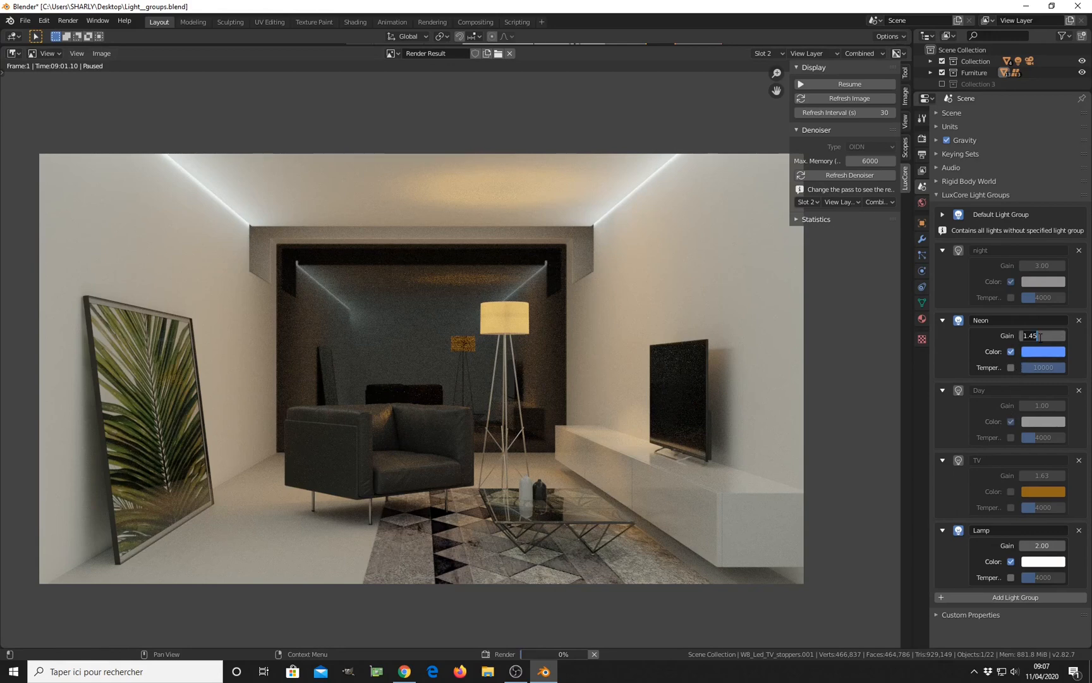
{"action": "type", "text": "0.5"}
{"action": "key", "text": "Return"}
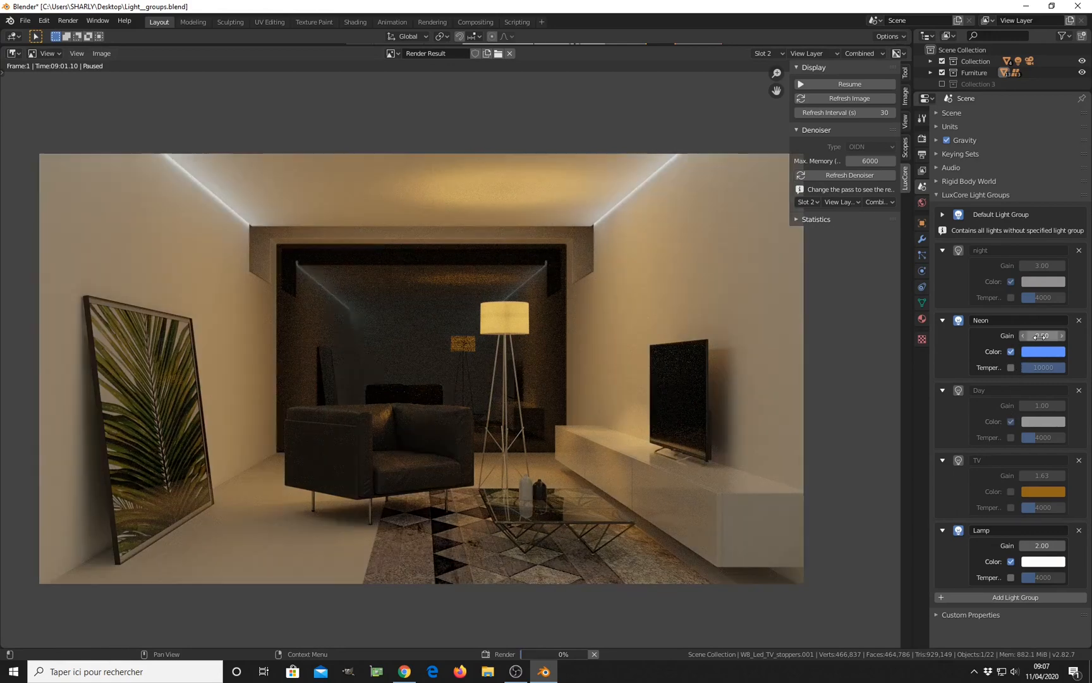
Step: Switch the lighting to daytime by disabling the Lamp and Neon light groups and enabling the Day and TV groups
{"action": "left_click", "coordinate": [959, 530]}
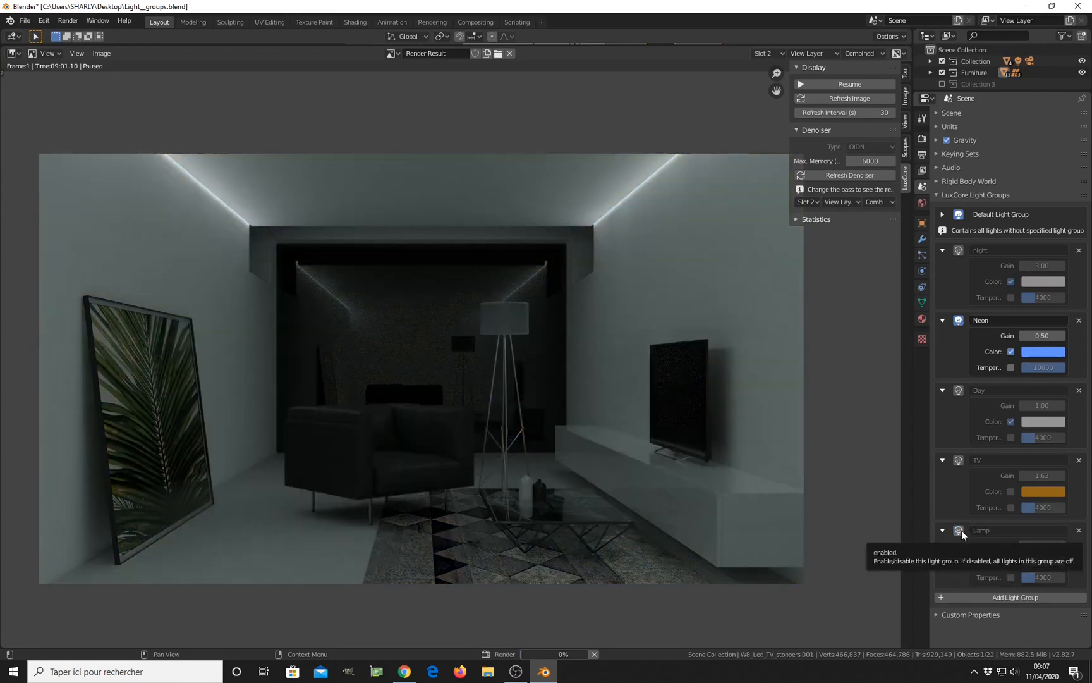
{"action": "left_click", "coordinate": [958, 390]}
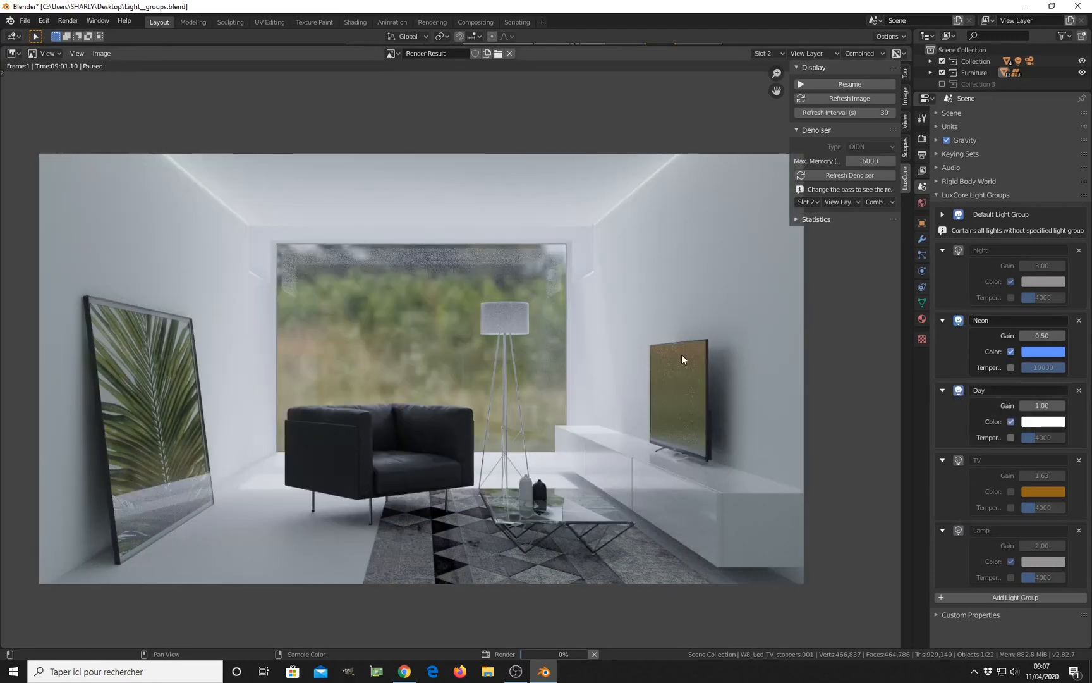
{"action": "left_click", "coordinate": [958, 320]}
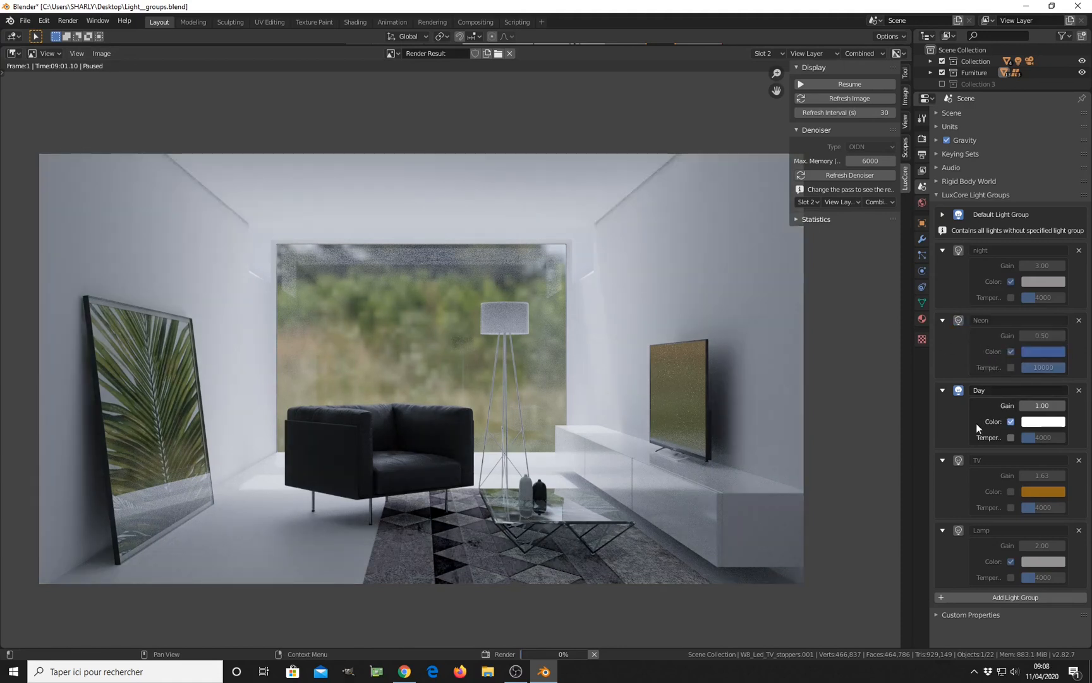
{"action": "left_click", "coordinate": [958, 460]}
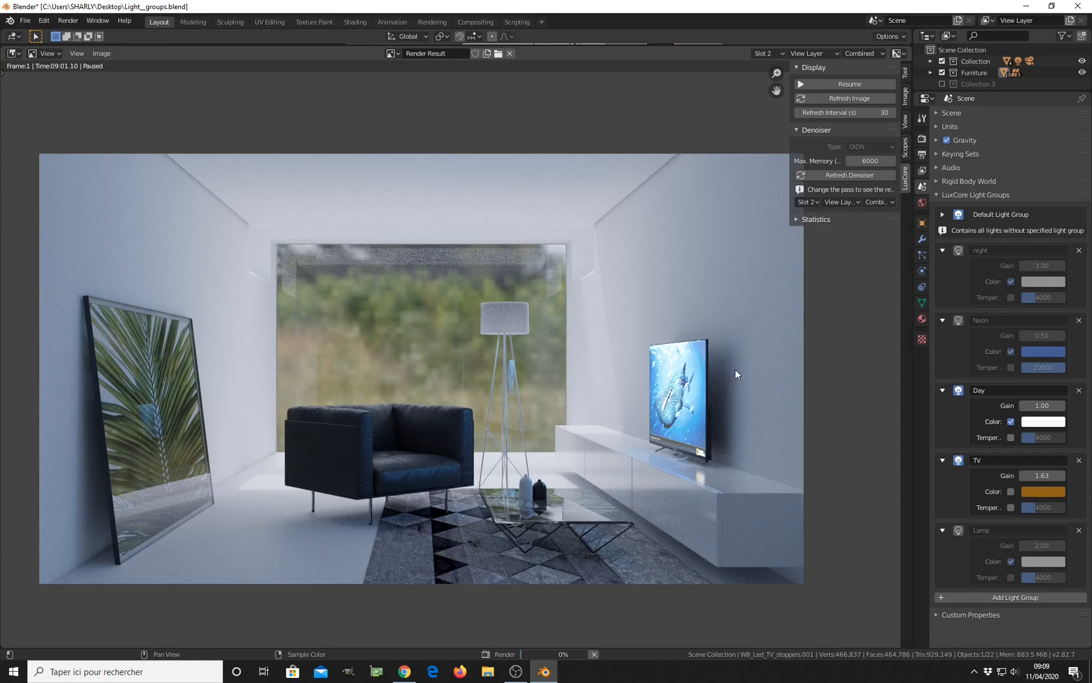
Step: Examine the PhotonGI cache settings in the LuxCore render caches, and return to the light groups
{"action": "left_click", "coordinate": [922, 138]}
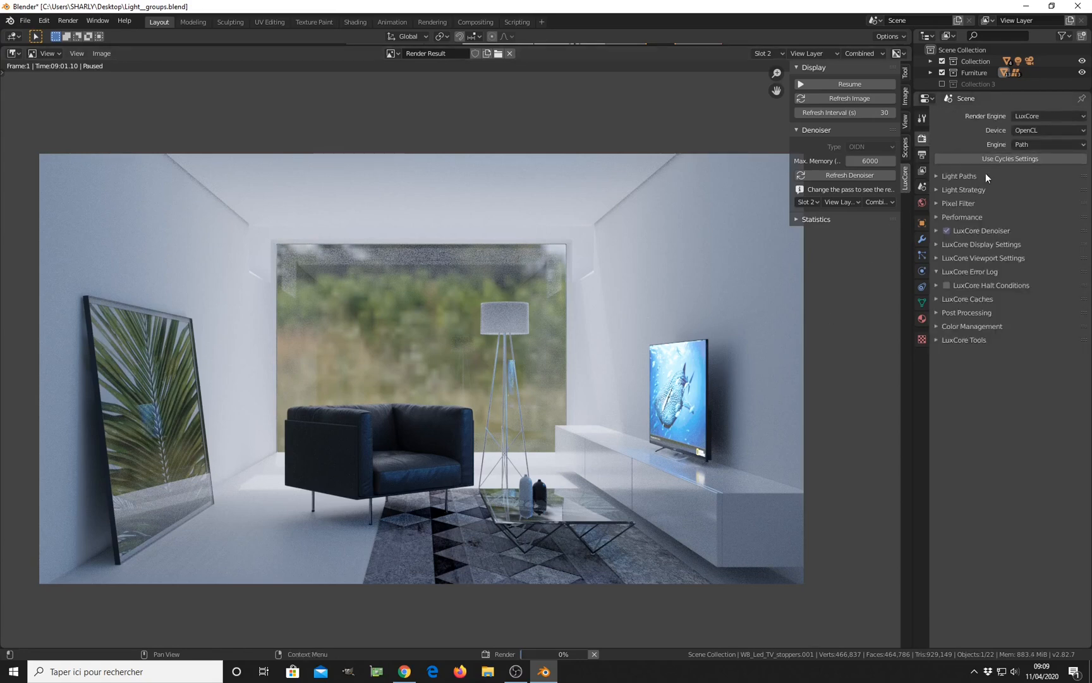
{"action": "left_click", "coordinate": [948, 300]}
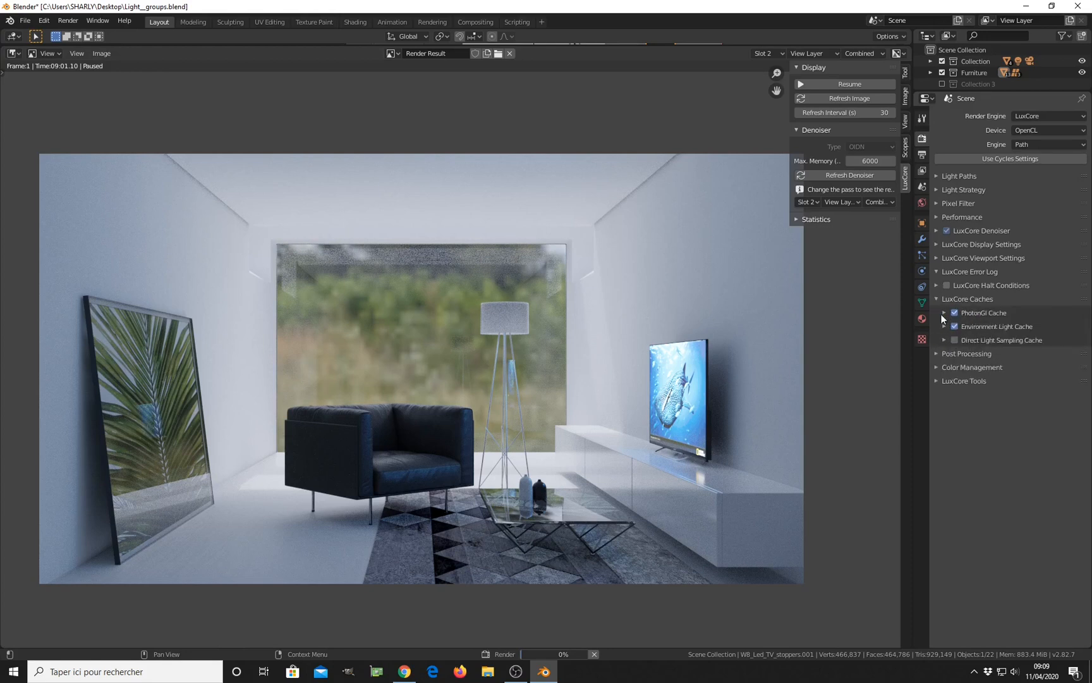
{"action": "left_click", "coordinate": [943, 313]}
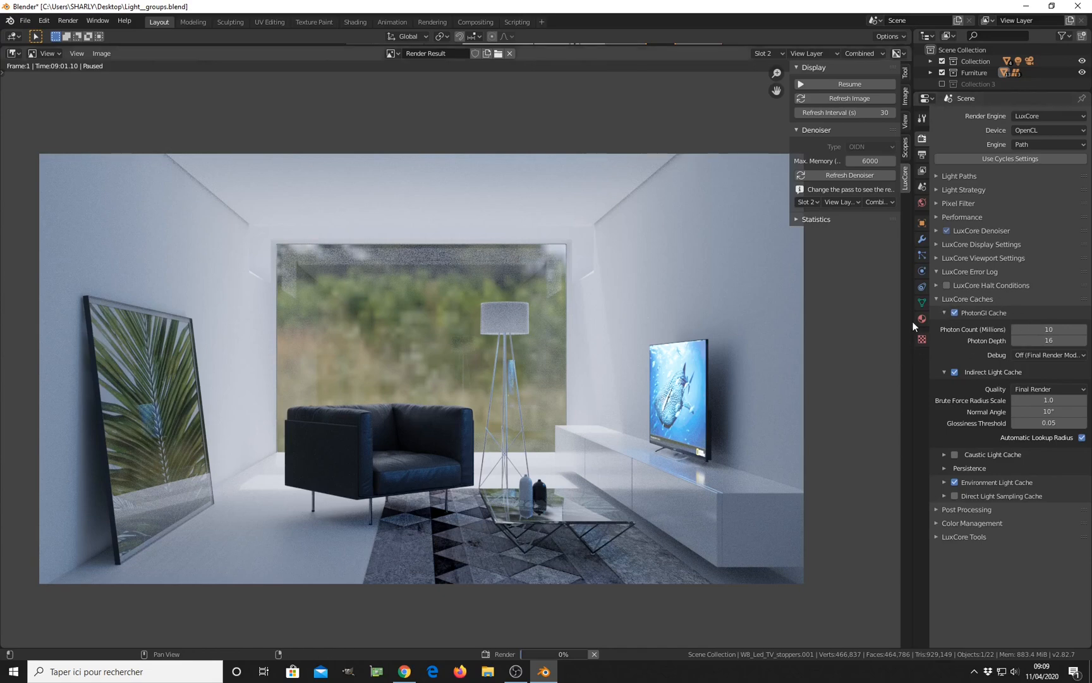
{"action": "left_click", "coordinate": [960, 297]}
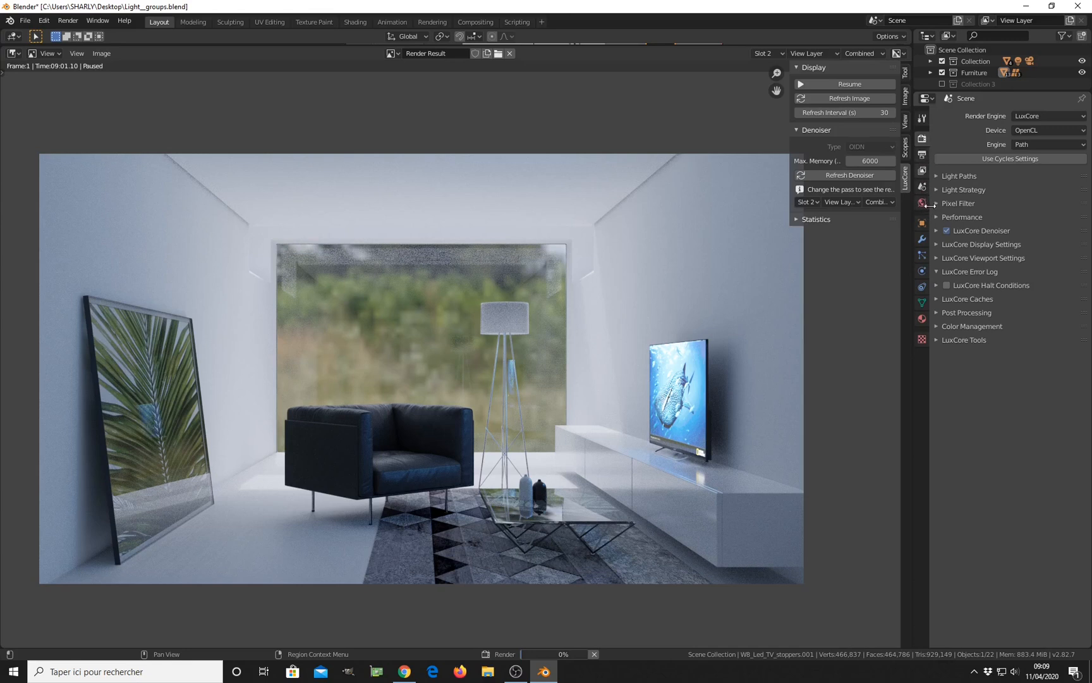
{"action": "left_click", "coordinate": [923, 187]}
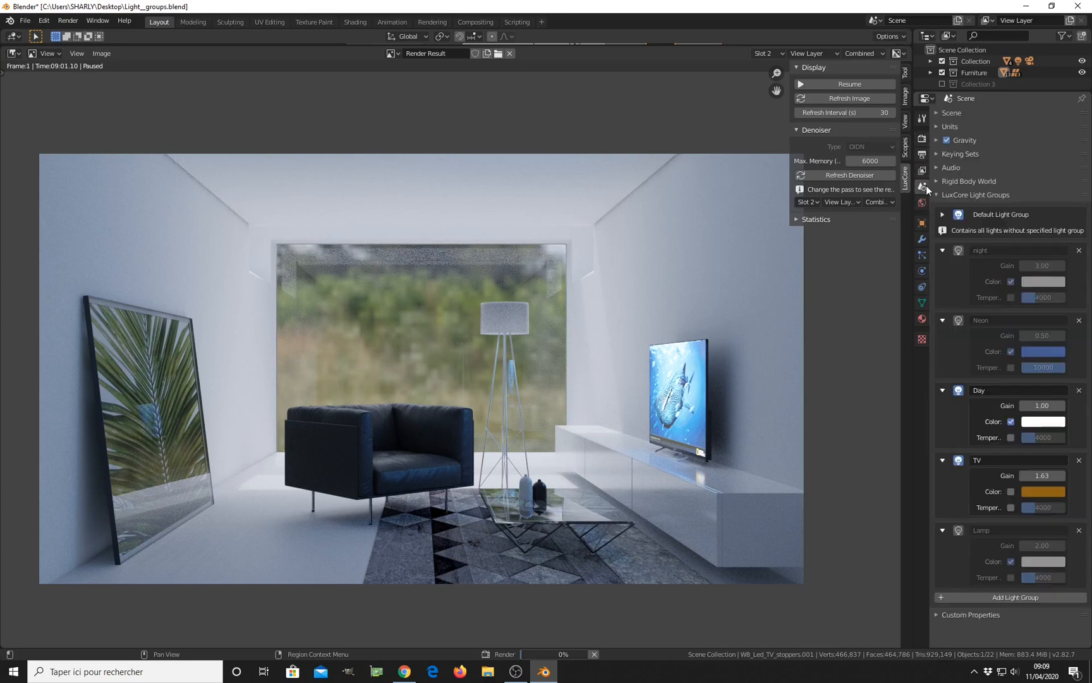
Step: Enable the Lamp and night light groups and disable the Day group
{"action": "left_click", "coordinate": [958, 529]}
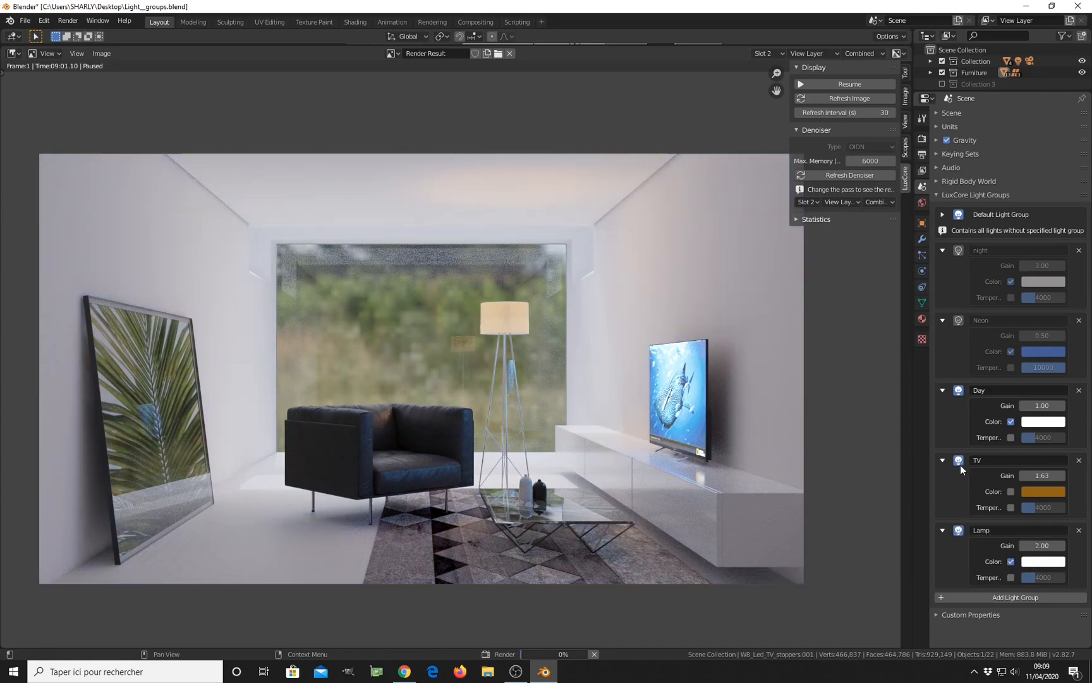
{"action": "left_click", "coordinate": [959, 250]}
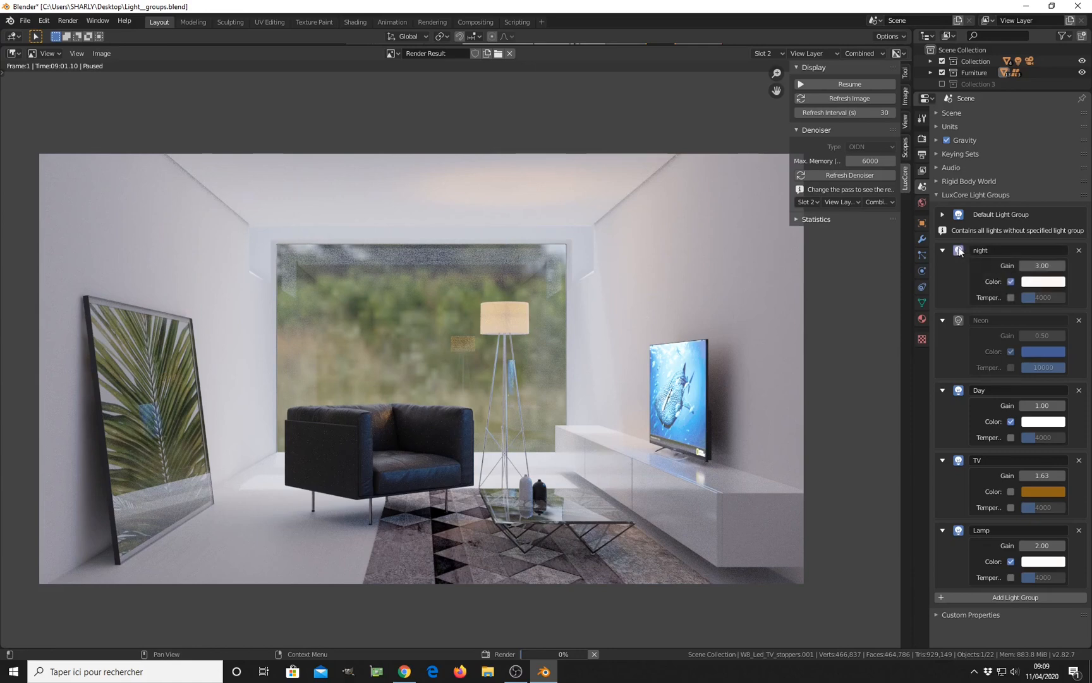
{"action": "left_click", "coordinate": [958, 390]}
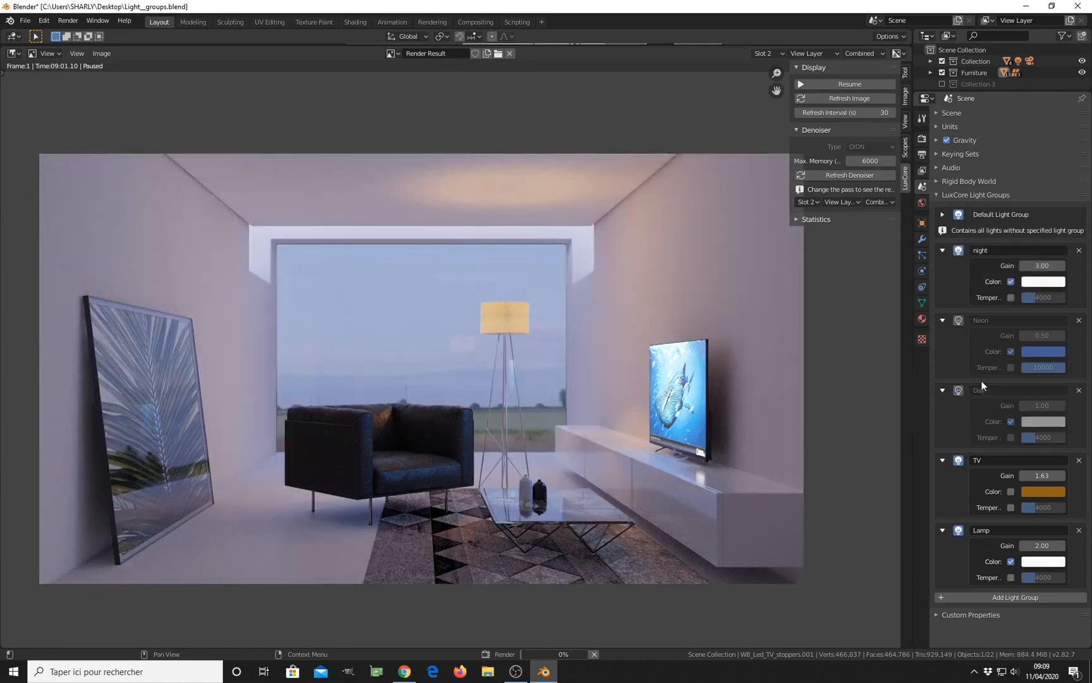
Step: Change the night light group's color to blue, with hue about 0.64 and saturation about 0.55
{"action": "left_click", "coordinate": [1038, 287]}
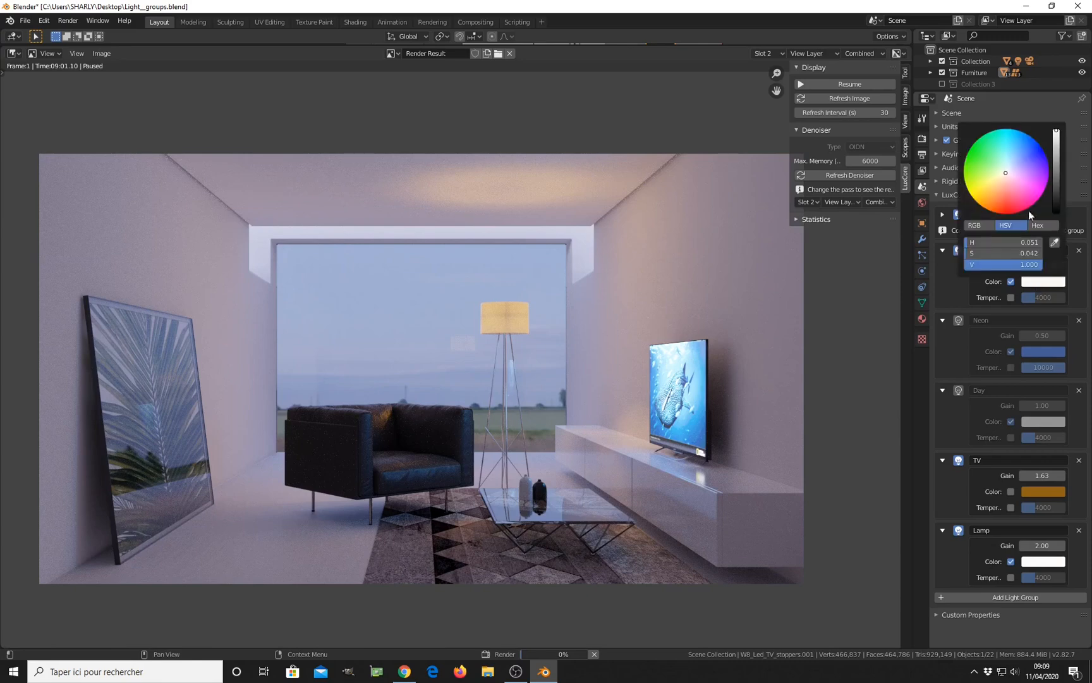
{"action": "left_click_drag", "start_coordinate": [1008, 170], "coordinate": [1024, 155]}
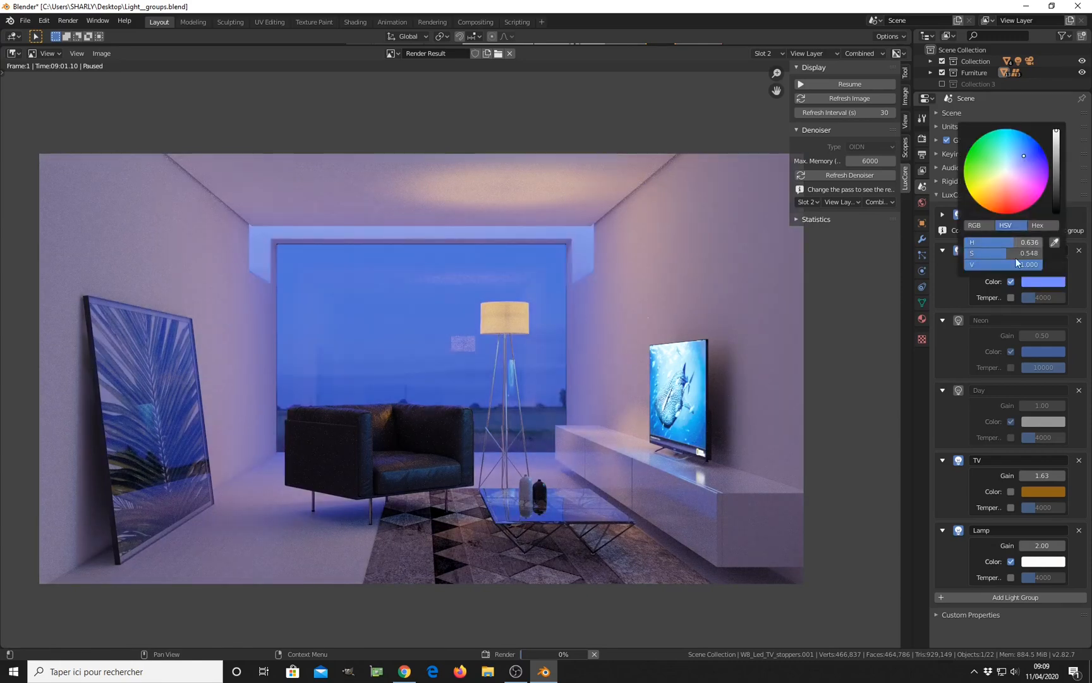
Step: Enable the TV light group's color and change it to a light salmon red
{"action": "left_click", "coordinate": [1011, 492]}
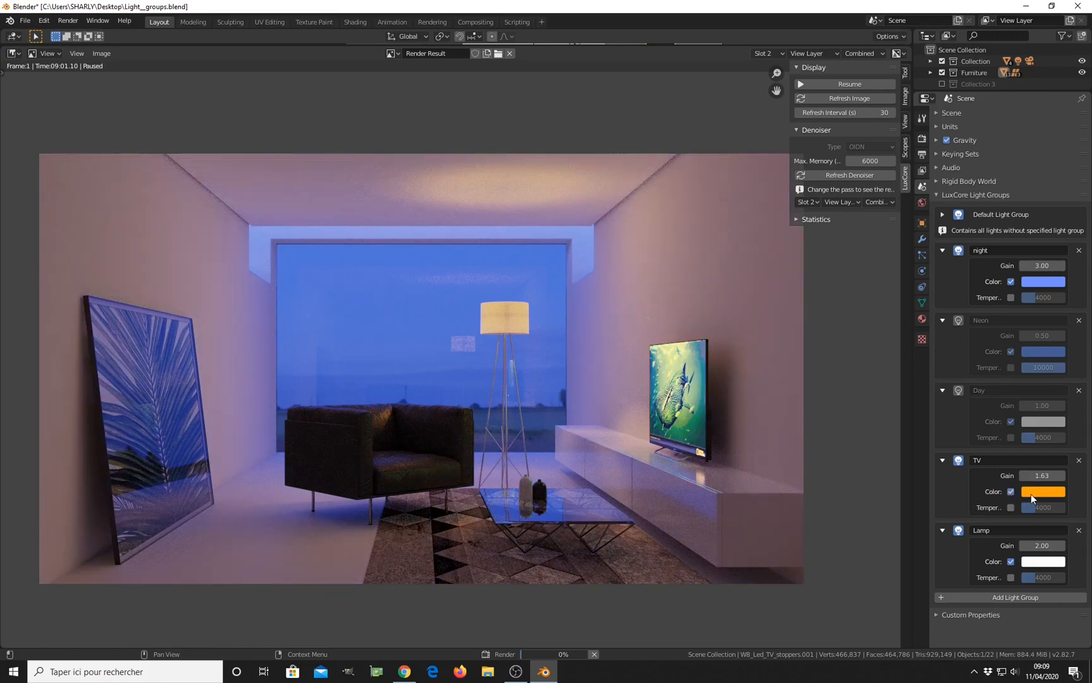
{"action": "left_click", "coordinate": [1031, 495]}
{"action": "left_click_drag", "start_coordinate": [1008, 417], "coordinate": [1007, 402]}
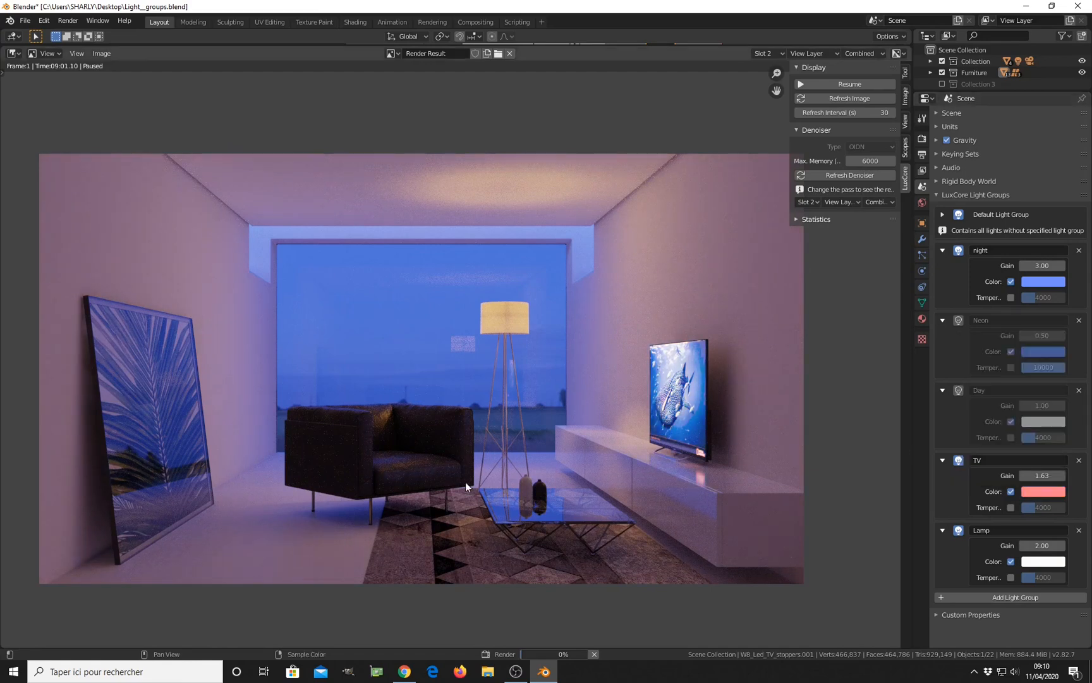
{"action": "mouse_move", "coordinate": [466, 444]}
{"action": "middle_mouse_down"}
{"action": "mouse_move", "coordinate": [482, 425]}
{"action": "mouse_move", "coordinate": [480, 441]}
{"action": "middle_mouse_up"}
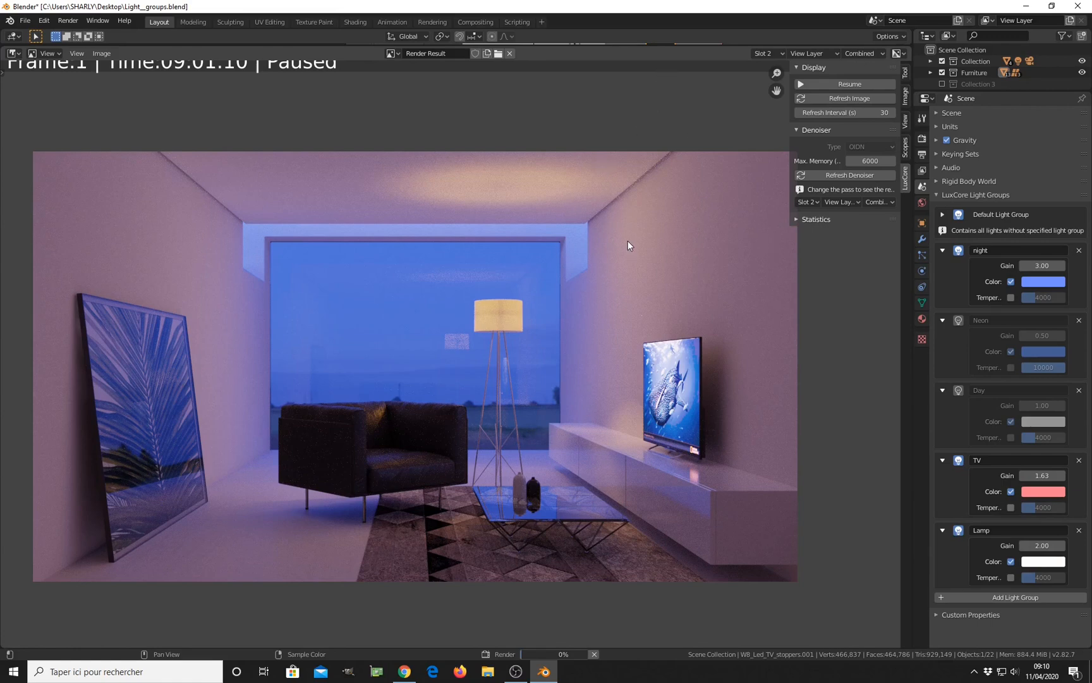
Step: Stop the paused render and delete the night, Neon, Day, TV and Lamp light groups from the scene
{"action": "key", "text": "Escape"}
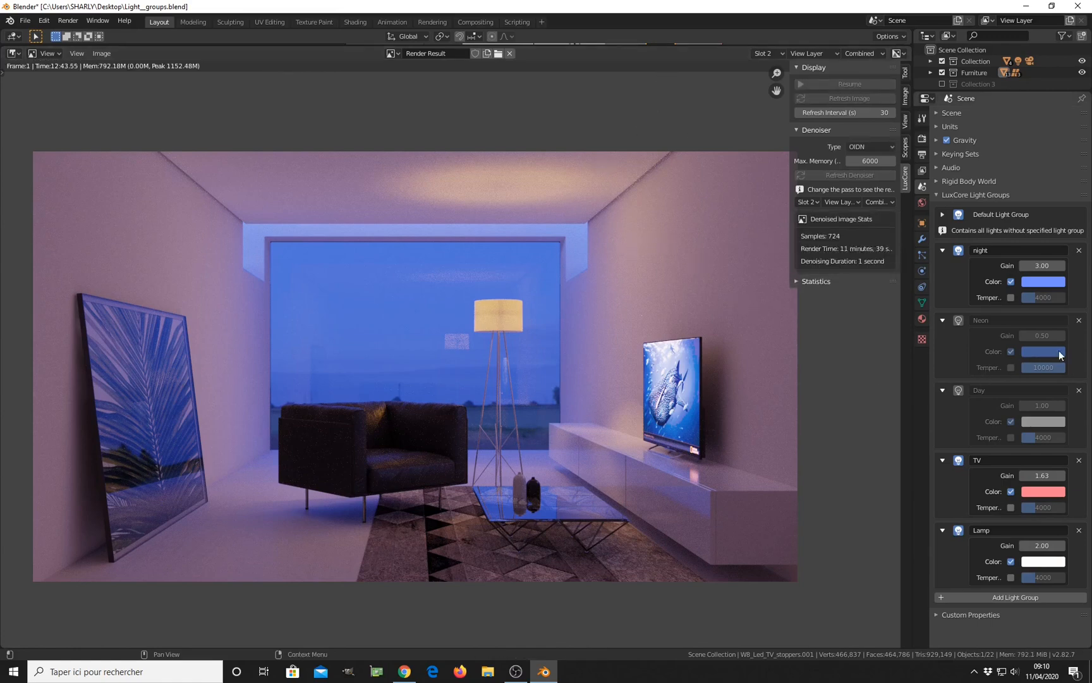
{"action": "left_click", "coordinate": [1080, 251]}
{"action": "left_click", "coordinate": [1080, 251]}
{"action": "left_click", "coordinate": [1080, 251]}
{"action": "left_click", "coordinate": [1080, 251]}
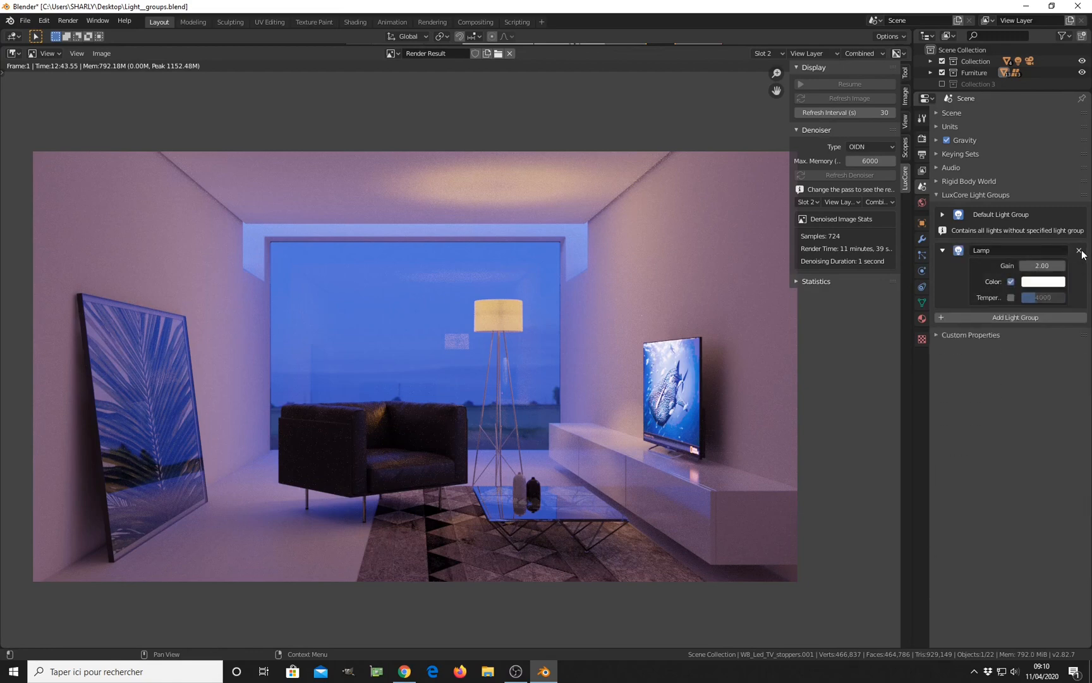
{"action": "left_click", "coordinate": [1080, 251]}
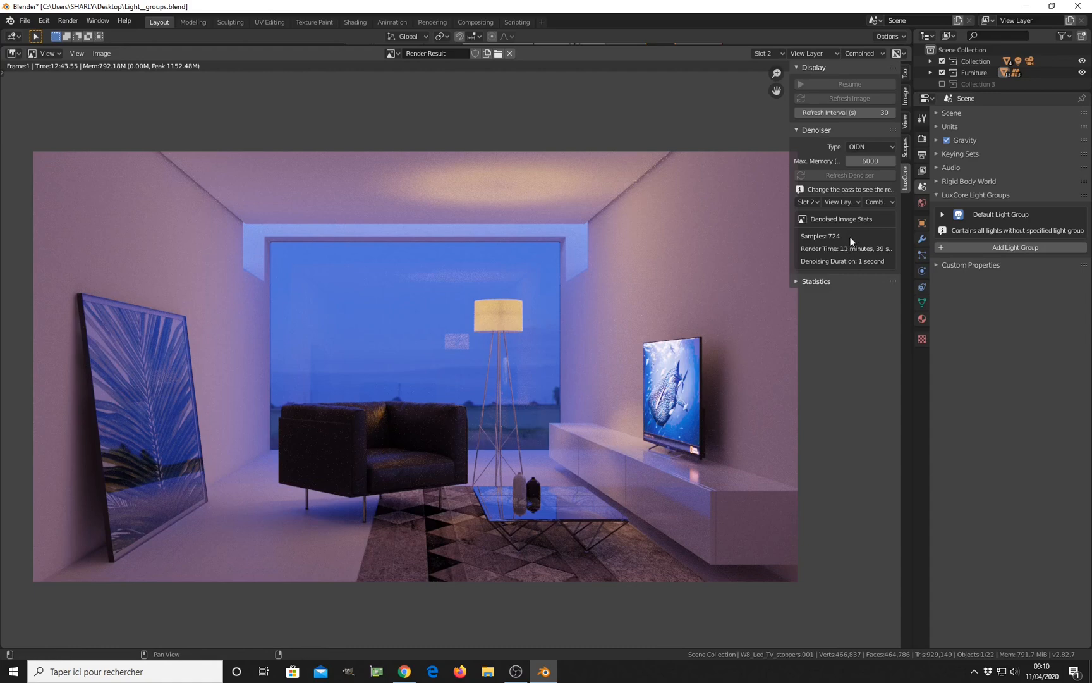
{"action": "left_click", "coordinate": [946, 194]}
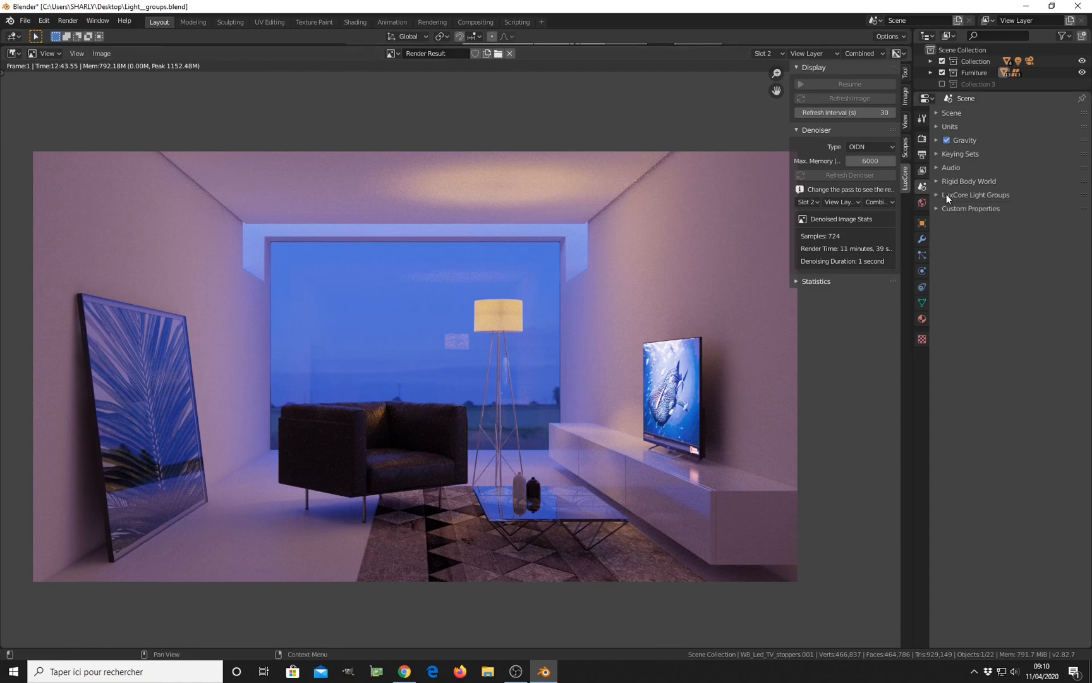
{"action": "left_click", "coordinate": [946, 195]}
{"action": "left_click", "coordinate": [946, 195]}
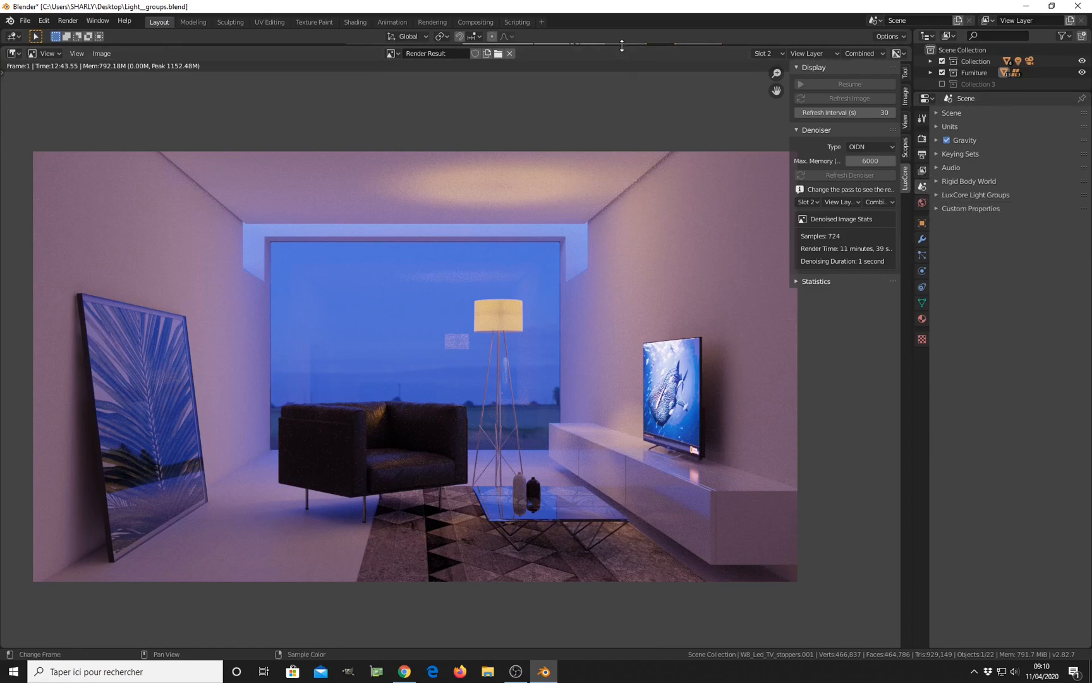
Step: Enlarge the 3D viewport above the render, and clear the render region after leaving the camera view
{"action": "left_click_drag", "start_coordinate": [622, 44], "coordinate": [610, 240]}
{"action": "scroll", "coordinate": [569, 271], "scroll_direction": "down", "scroll_amount": 3}
{"action": "middle_click_drag", "start_coordinate": [555, 261], "coordinate": [552, 245]}
{"action": "left_click_drag", "start_coordinate": [551, 245], "coordinate": [534, 407]}
{"action": "middle_click_drag", "start_coordinate": [512, 469], "coordinate": [519, 474]}
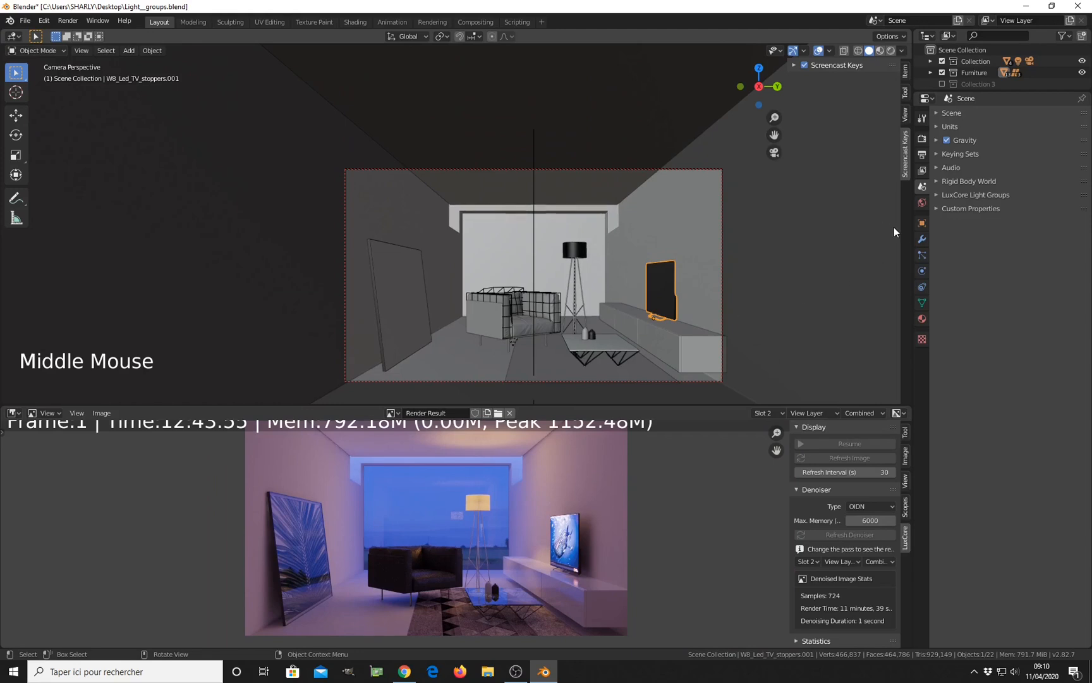
{"action": "middle_click_drag", "start_coordinate": [730, 313], "coordinate": [587, 261]}
{"action": "scroll", "coordinate": [526, 280], "scroll_direction": "down", "scroll_amount": 8}
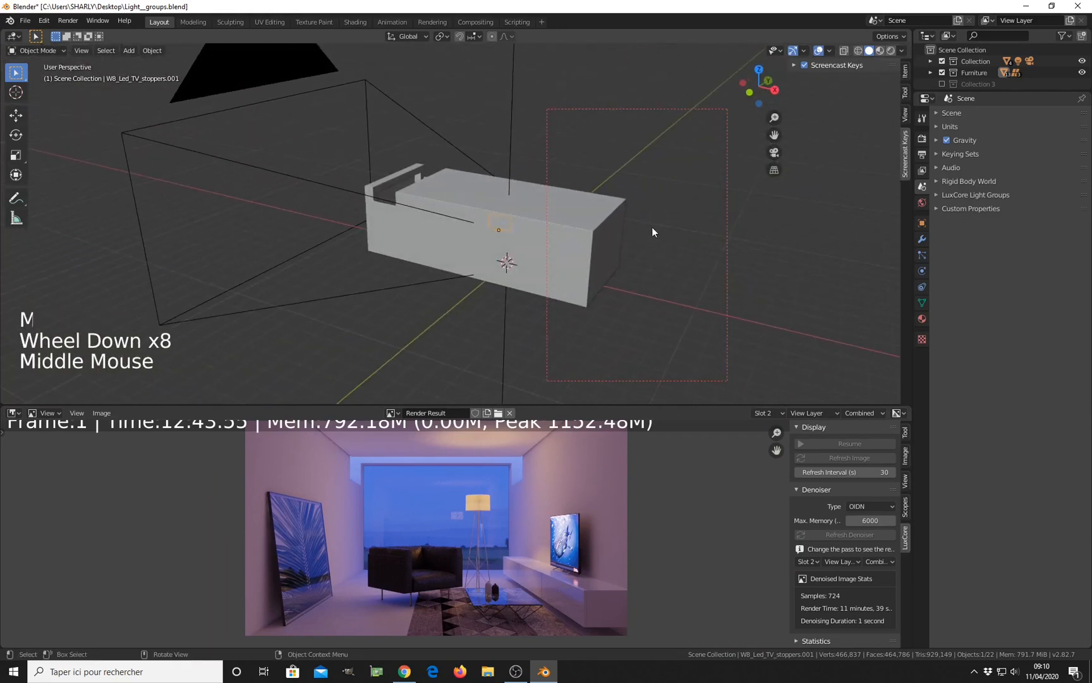
{"action": "key", "text": "ctrl+alt+b"}
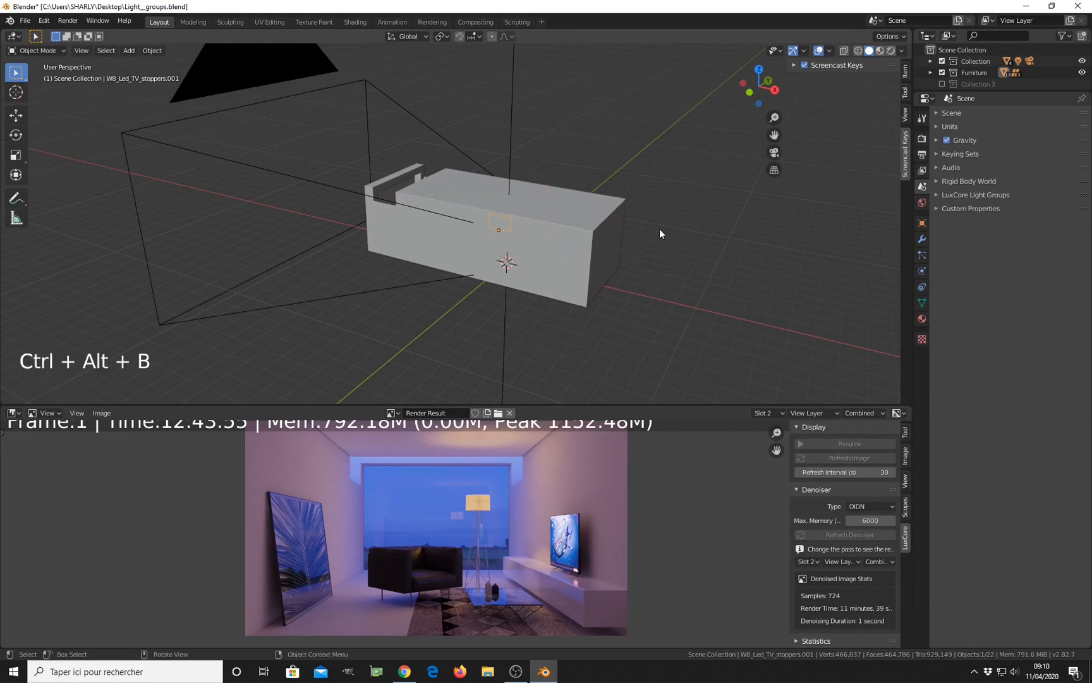
Step: Select the sun light above the room and review its light settings, keeping the sun type at Hemi
{"action": "scroll", "coordinate": [660, 227], "scroll_direction": "down", "scroll_amount": 3}
{"action": "middle_click_drag", "start_coordinate": [501, 228], "coordinate": [481, 205]}
{"action": "left_click", "coordinate": [492, 145]}
{"action": "scroll", "coordinate": [517, 190], "scroll_direction": "up", "scroll_amount": 1}
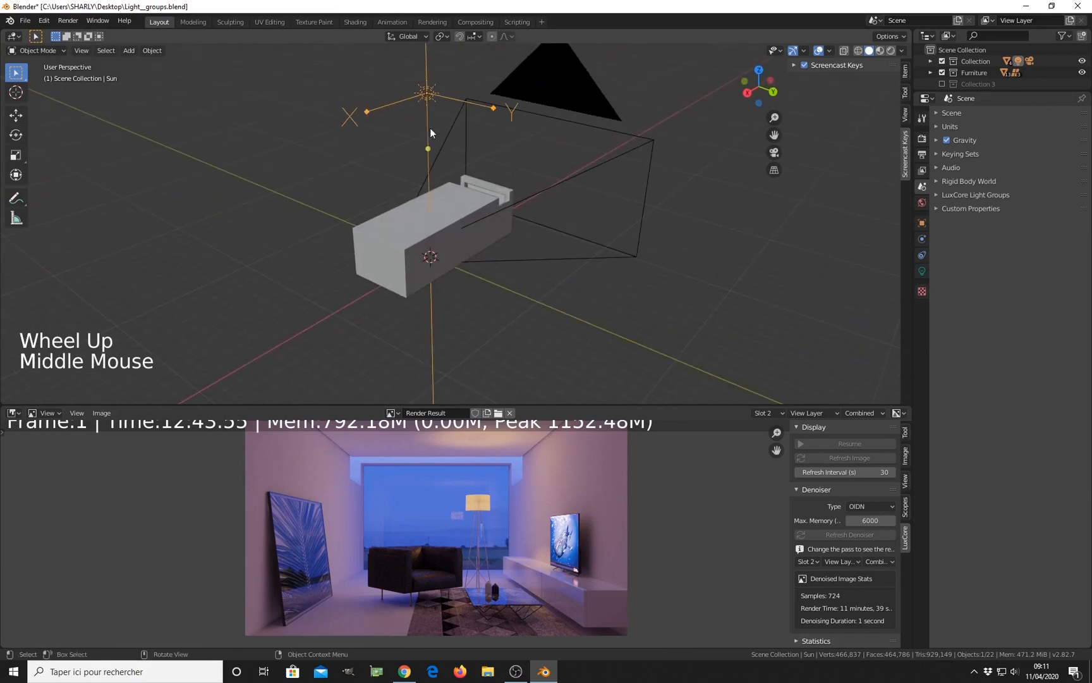
{"action": "left_click", "coordinate": [923, 270]}
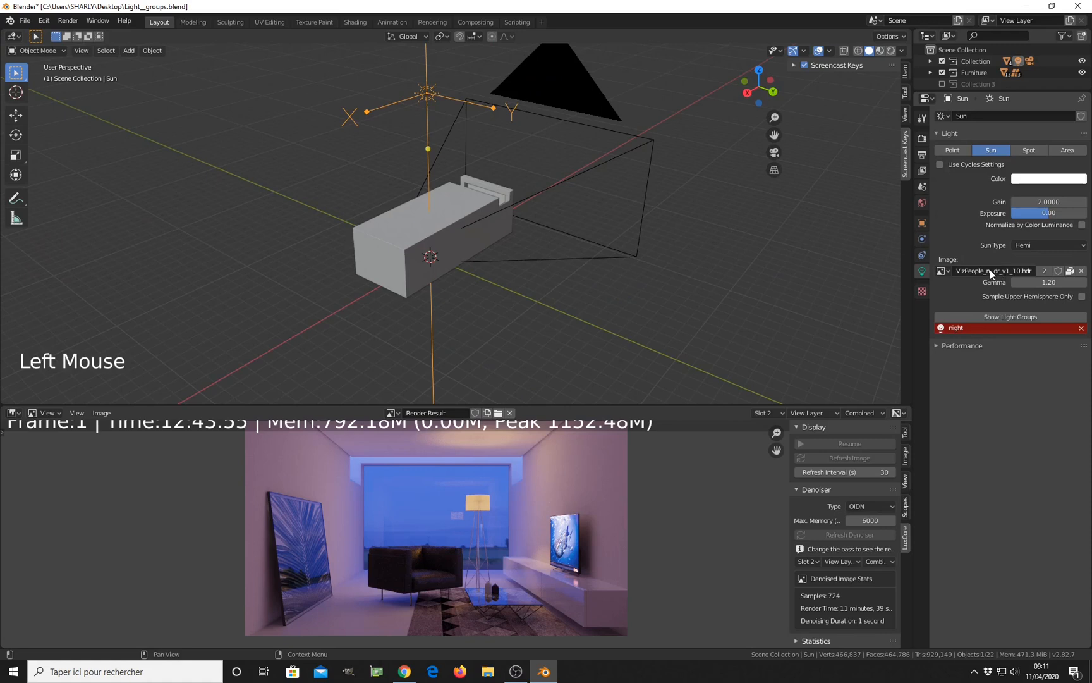
{"action": "left_click", "coordinate": [1037, 245]}
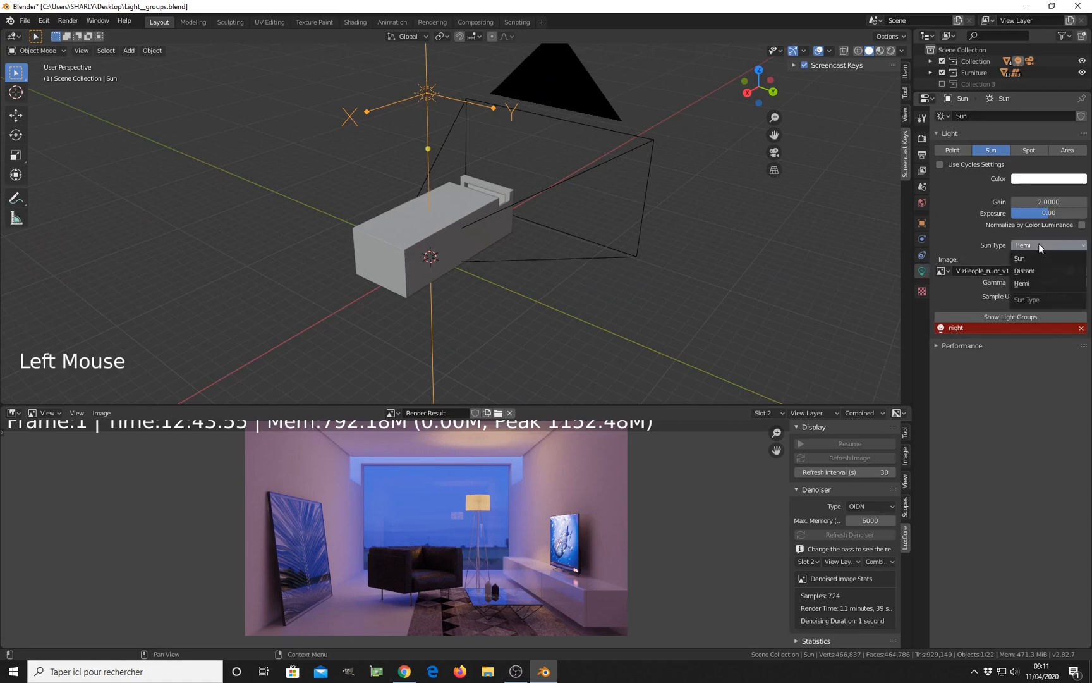
{"action": "left_click", "coordinate": [1068, 283]}
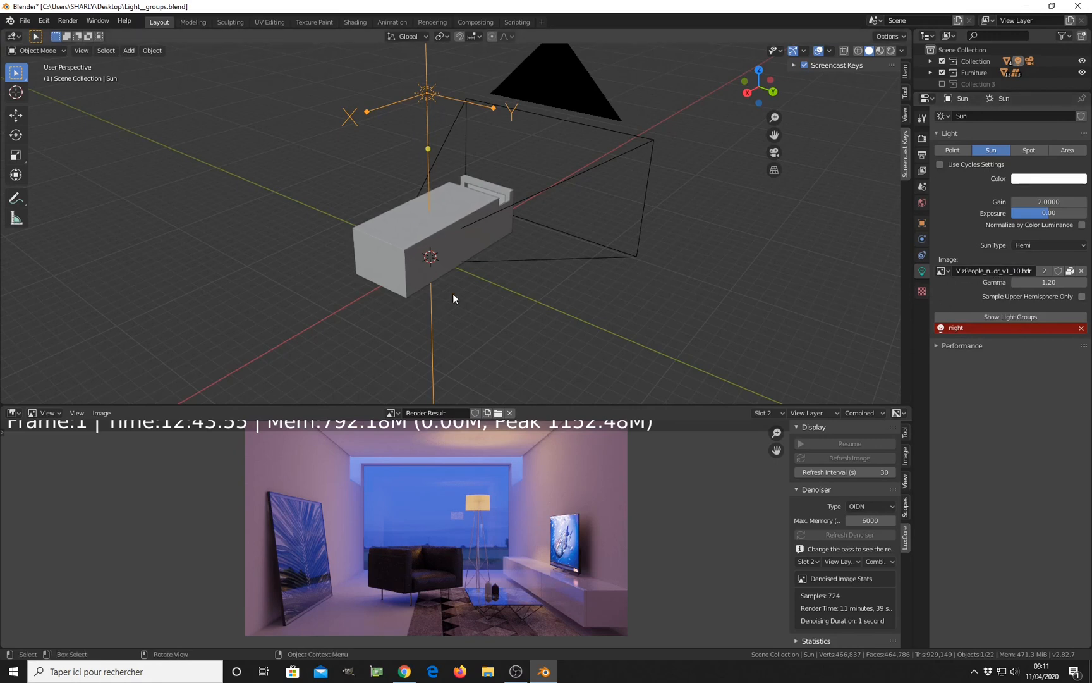
Step: Inspect the world's HDRI light settings and light group, and return to the sun light's settings
{"action": "middle_click_drag", "start_coordinate": [452, 294], "coordinate": [538, 281]}
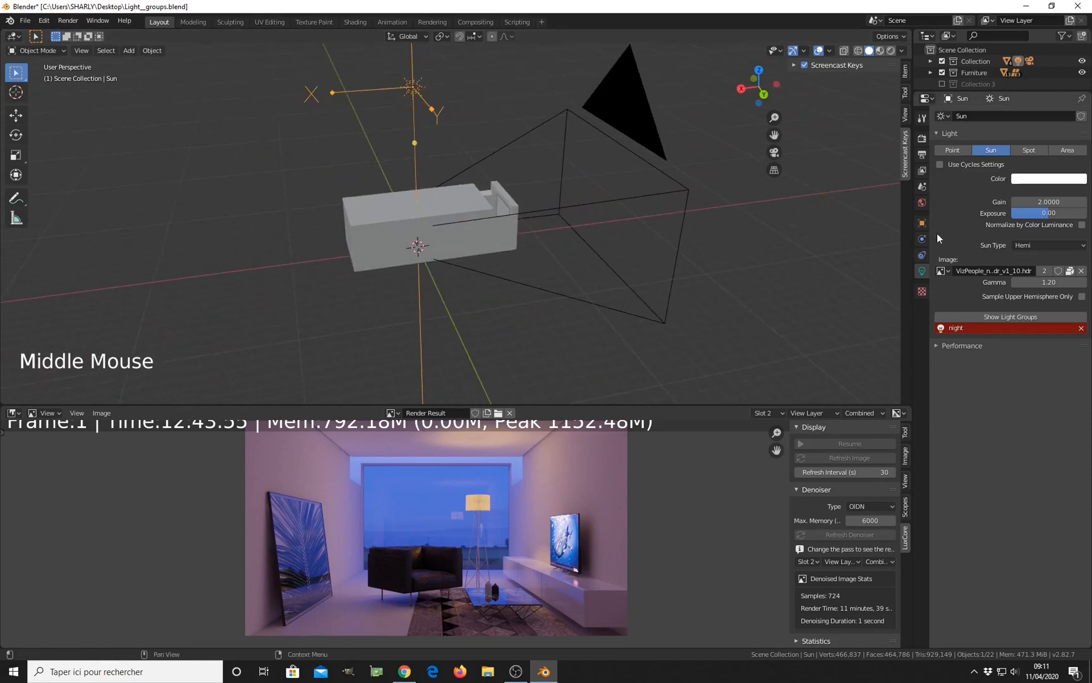
{"action": "left_click", "coordinate": [922, 203]}
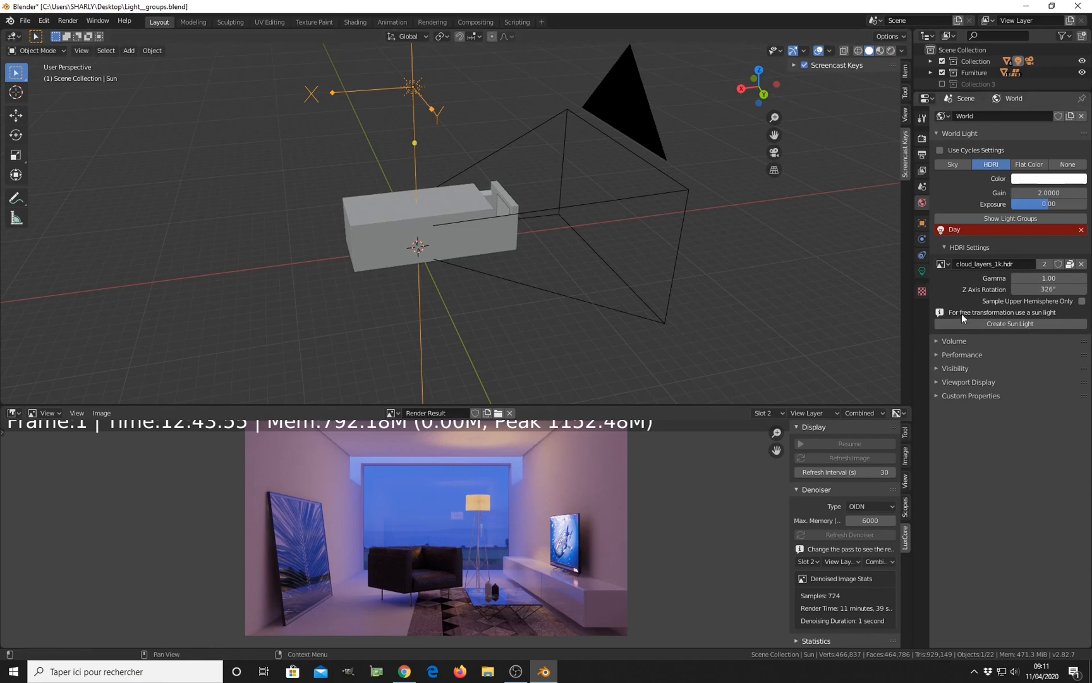
{"action": "left_click", "coordinate": [923, 271]}
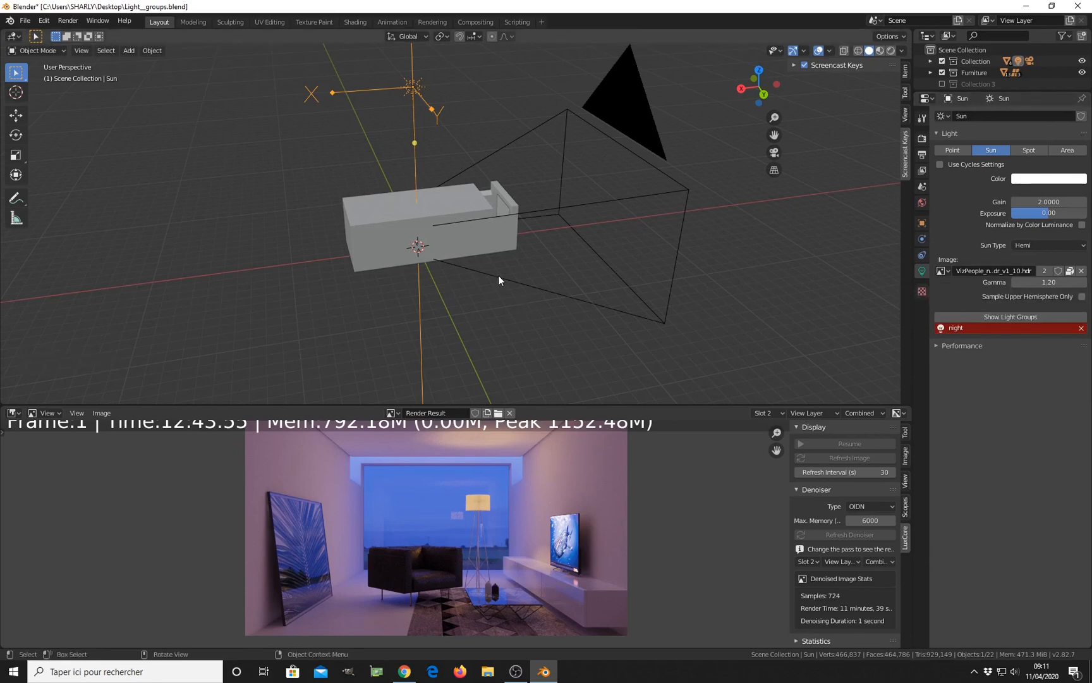
Step: Select the TV in the camera view and show its screen material in an enlarged shader editor instead of the render
{"action": "key", "text": "KP_0"}
{"action": "left_click", "coordinate": [674, 292]}
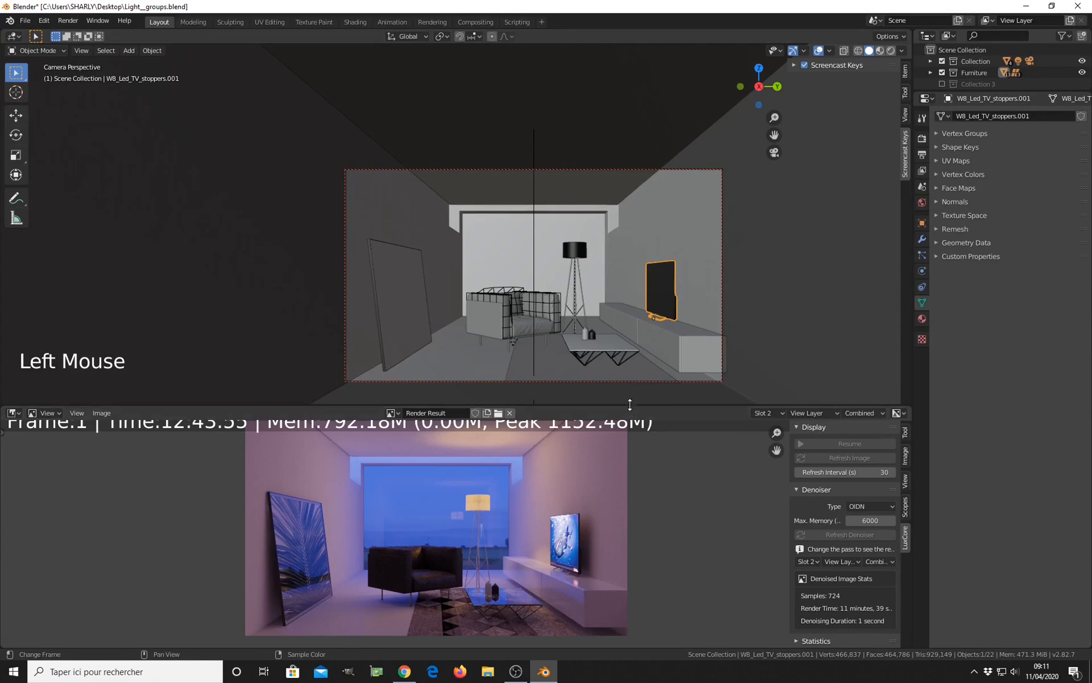
{"action": "left_click_drag", "start_coordinate": [630, 408], "coordinate": [632, 232]}
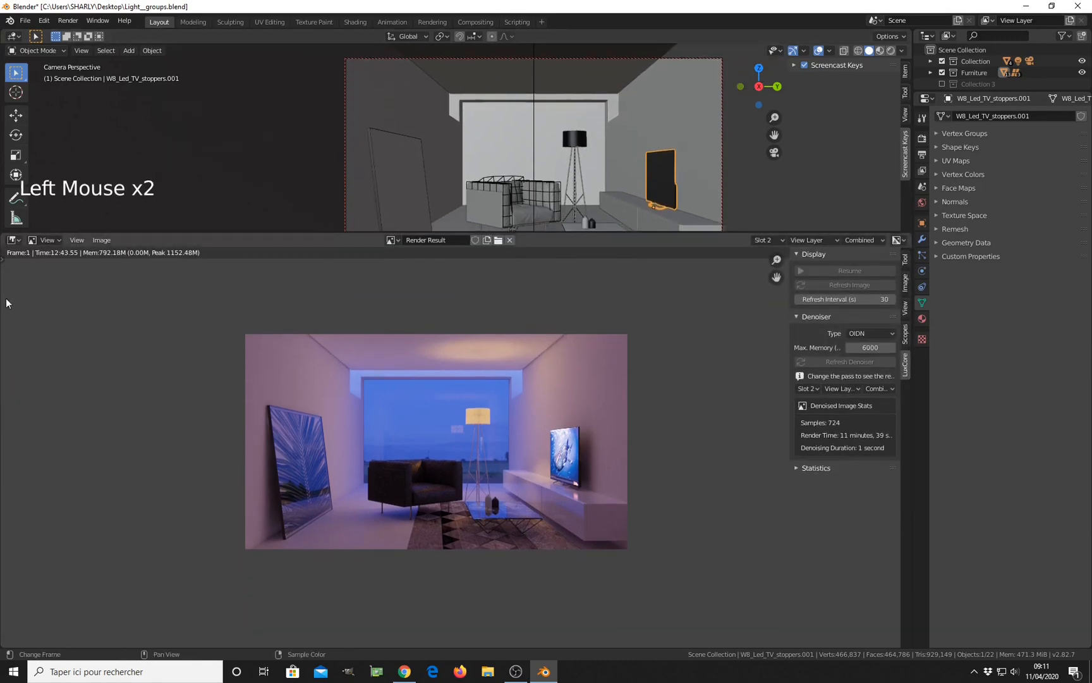
{"action": "left_click", "coordinate": [12, 241]}
{"action": "left_click", "coordinate": [29, 346]}
{"action": "scroll", "coordinate": [329, 395], "scroll_direction": "down", "scroll_amount": 4}
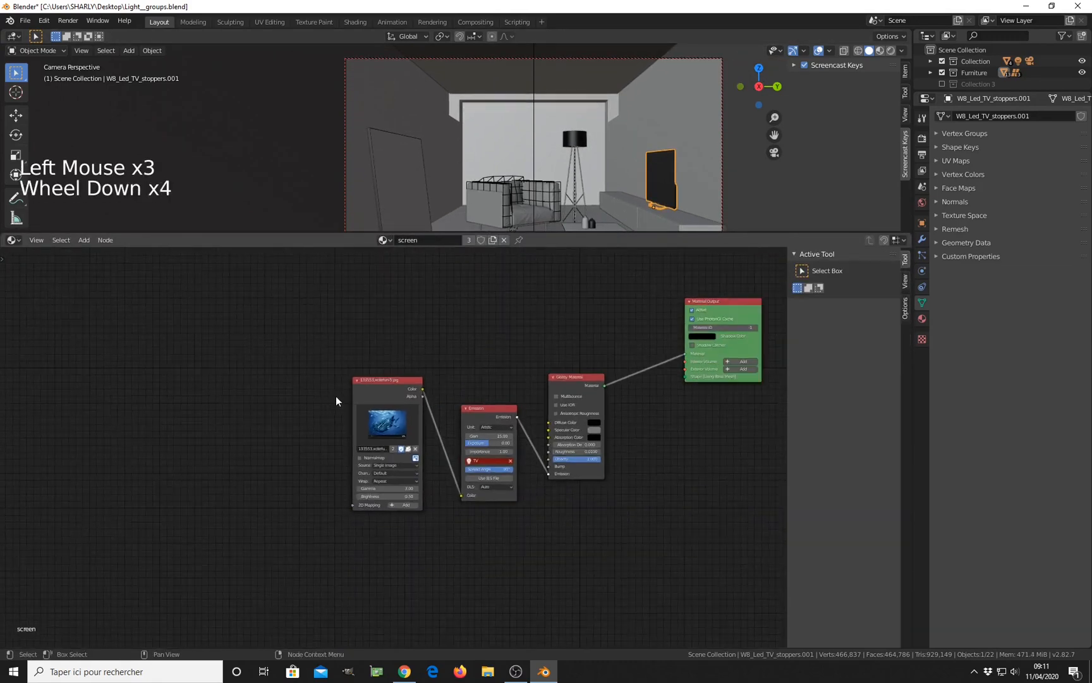
Step: Move the Emission and Glossy Material nodes slightly up in the screen material, and examine the emission settings
{"action": "middle_click_drag", "start_coordinate": [336, 398], "coordinate": [175, 415]}
{"action": "scroll", "coordinate": [449, 447], "scroll_direction": "up", "scroll_amount": 1}
{"action": "scroll", "coordinate": [449, 446], "scroll_direction": "up", "scroll_amount": 4}
{"action": "middle_click_drag", "start_coordinate": [449, 446], "coordinate": [482, 451]}
{"action": "left_click_drag", "start_coordinate": [372, 428], "coordinate": [359, 391]}
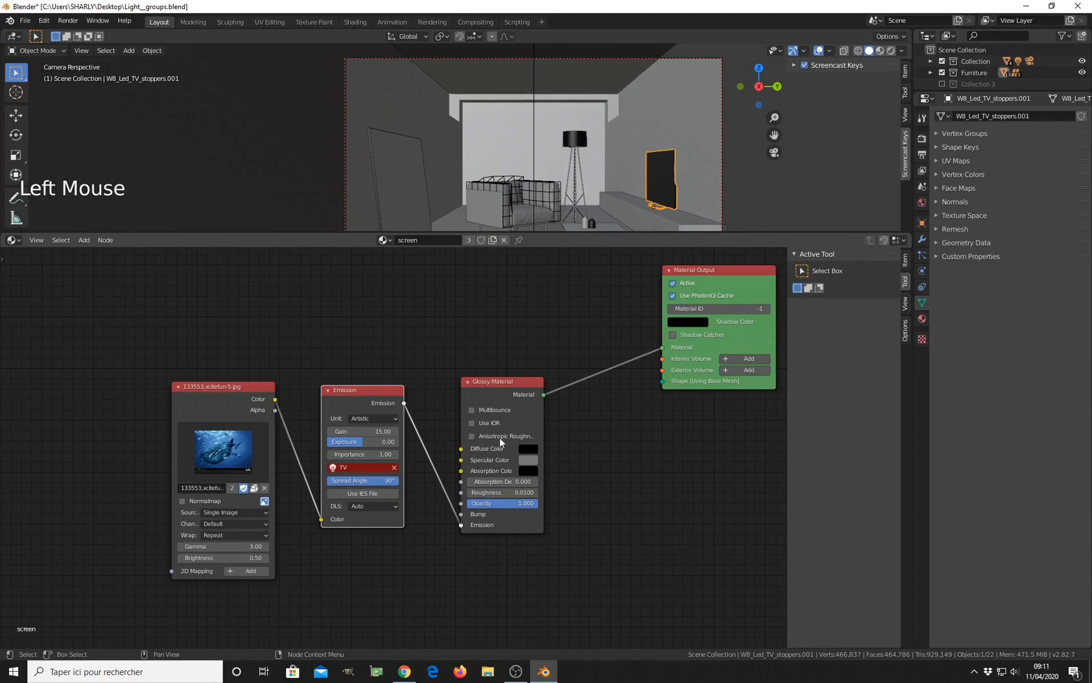
{"action": "left_click_drag", "start_coordinate": [504, 390], "coordinate": [507, 369]}
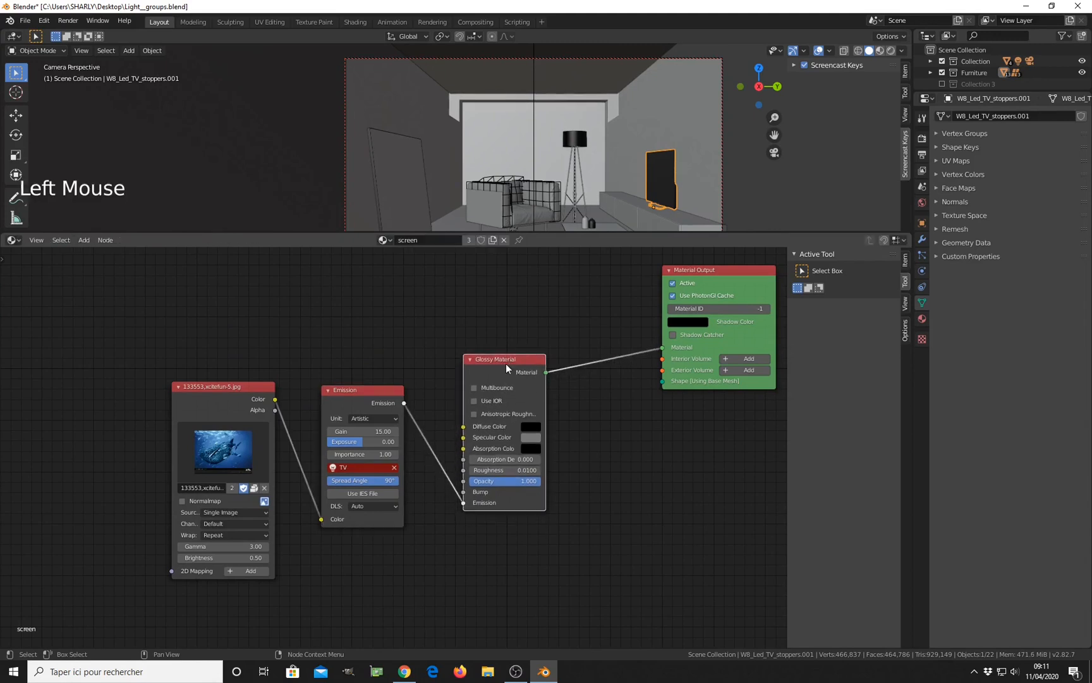
{"action": "scroll", "coordinate": [705, 333], "scroll_direction": "down", "scroll_amount": 2}
{"action": "middle_click_drag", "start_coordinate": [704, 334], "coordinate": [822, 290]}
{"action": "scroll", "coordinate": [417, 405], "scroll_direction": "up", "scroll_amount": 5}
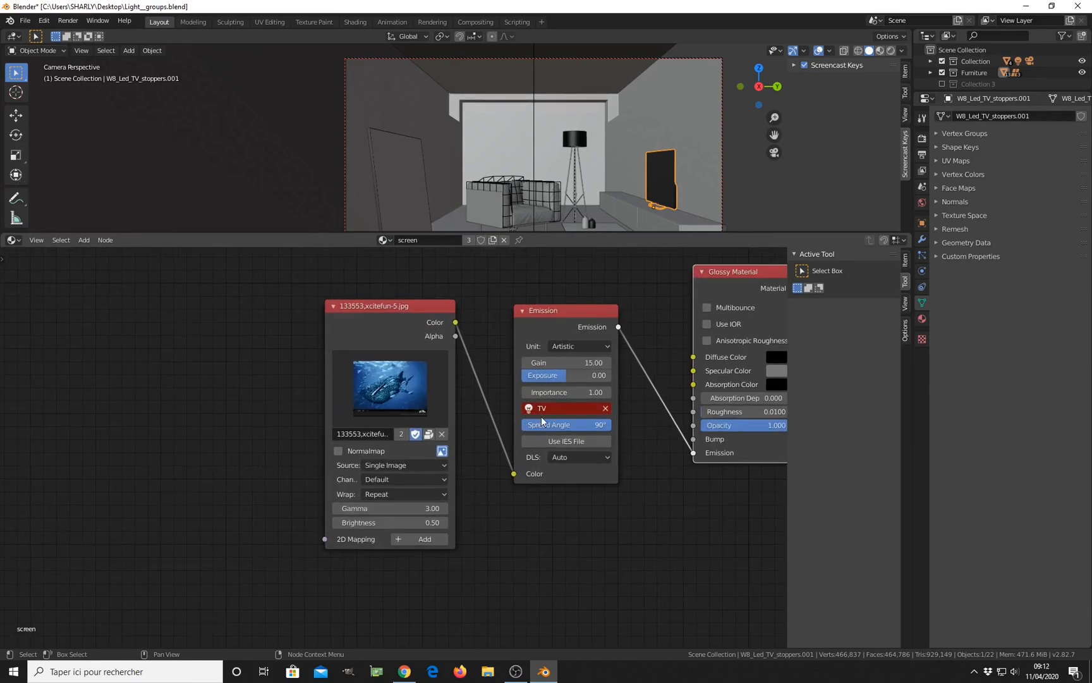
{"action": "scroll", "coordinate": [542, 421], "scroll_direction": "down", "scroll_amount": 4}
{"action": "middle_click_drag", "start_coordinate": [720, 313], "coordinate": [598, 351]}
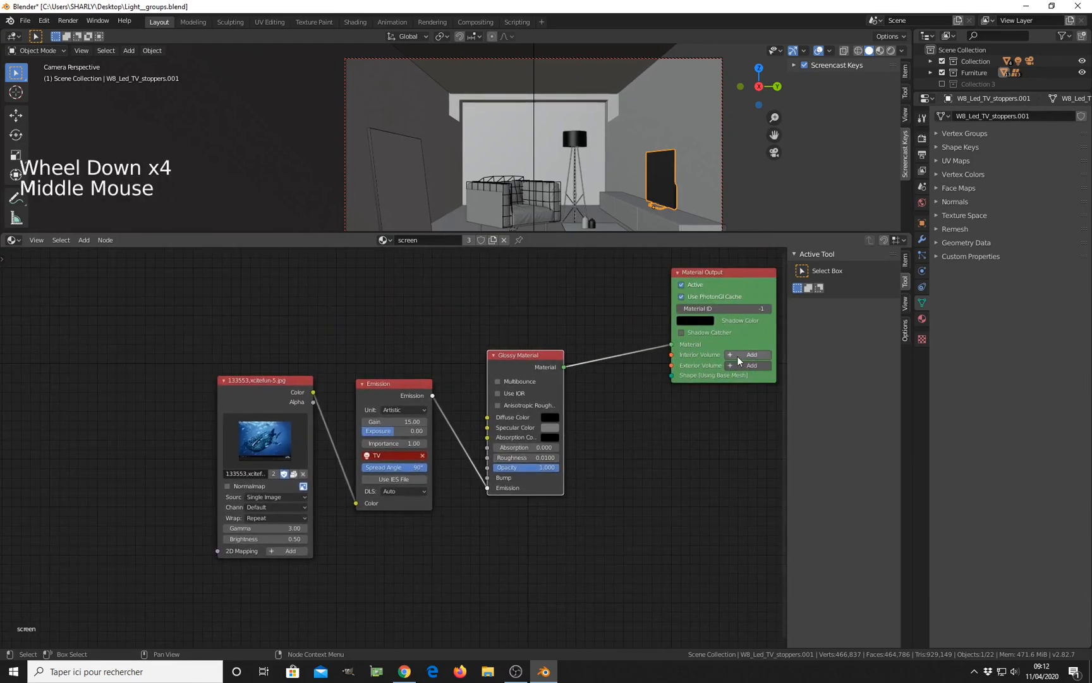
Step: Clear the TV light group from the screen material's Emission node and the night group from the sun light
{"action": "left_click_drag", "start_coordinate": [555, 233], "coordinate": [510, 374]}
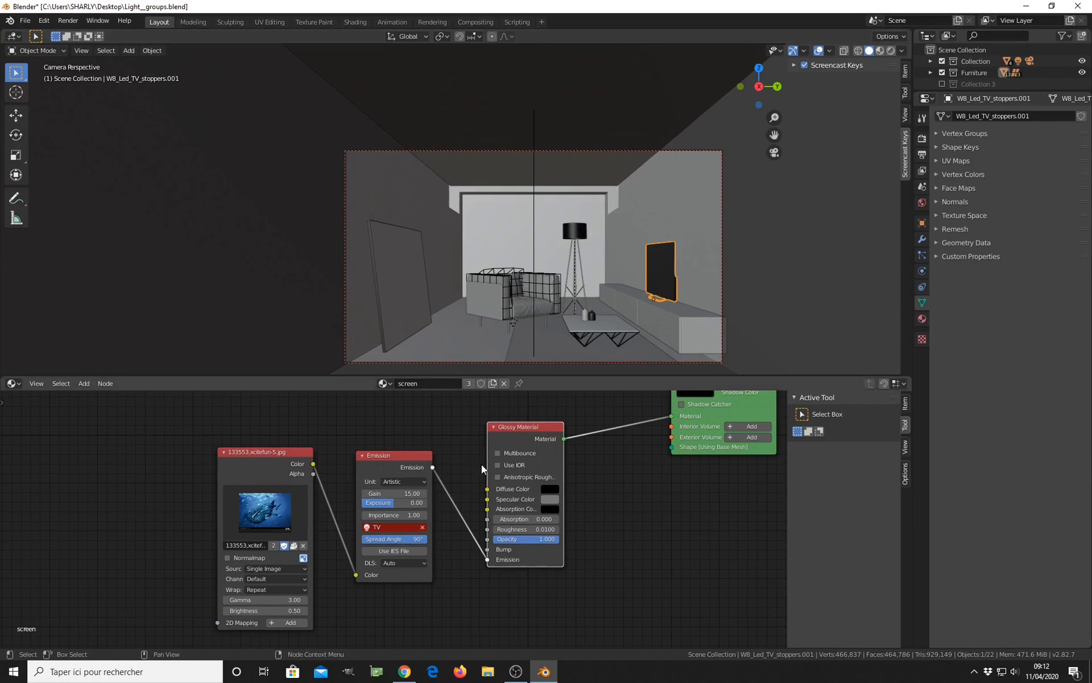
{"action": "left_click", "coordinate": [423, 526]}
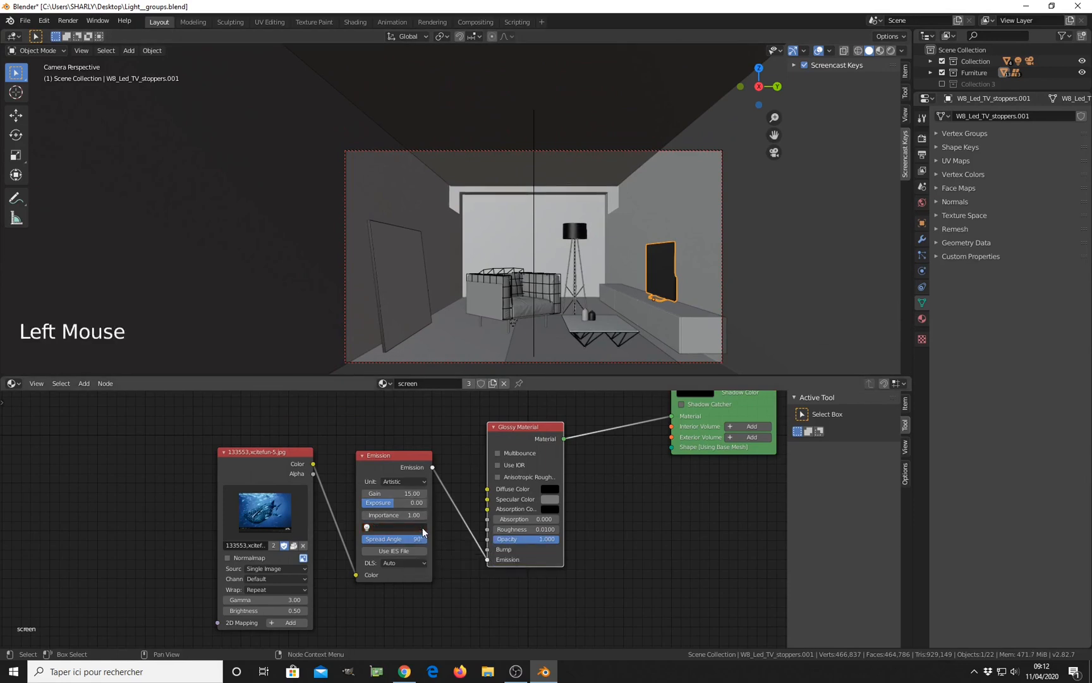
{"action": "double_click", "coordinate": [534, 217]}
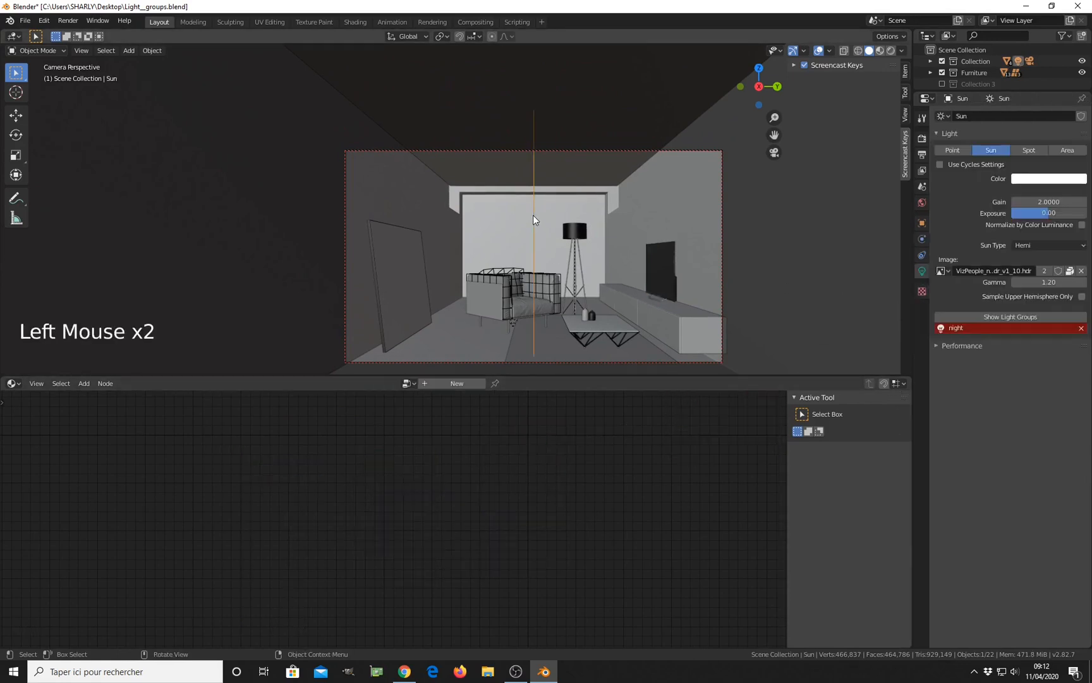
{"action": "left_click", "coordinate": [1082, 328]}
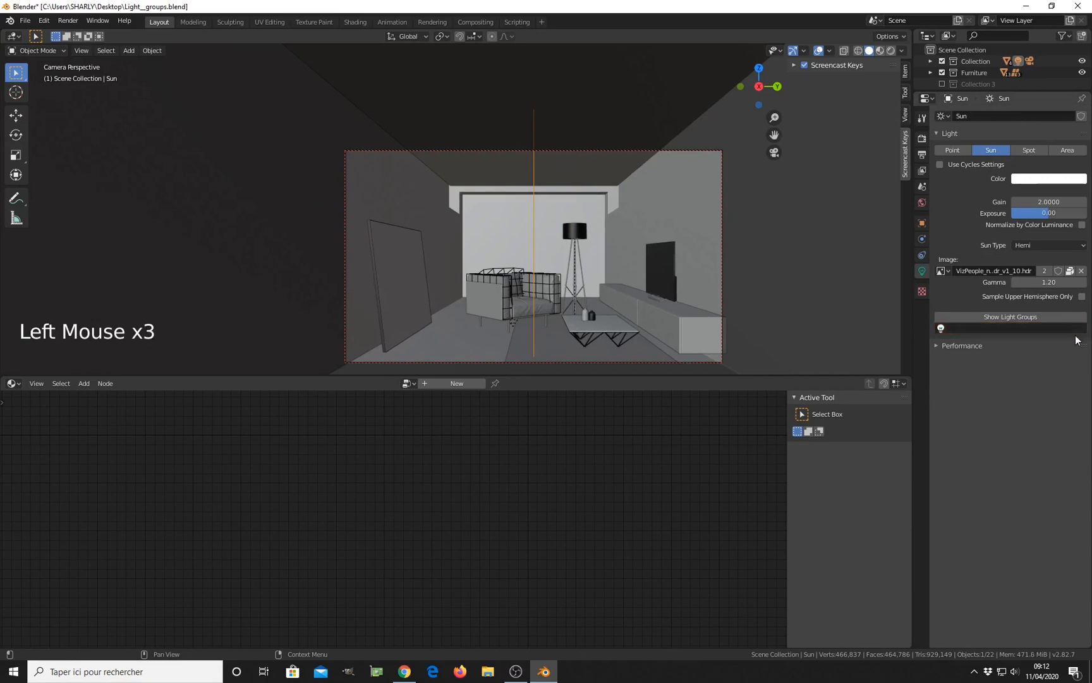
Step: Isolate the floor lamp to look for a light source inside its shade, and restore the full scene
{"action": "left_click", "coordinate": [577, 233]}
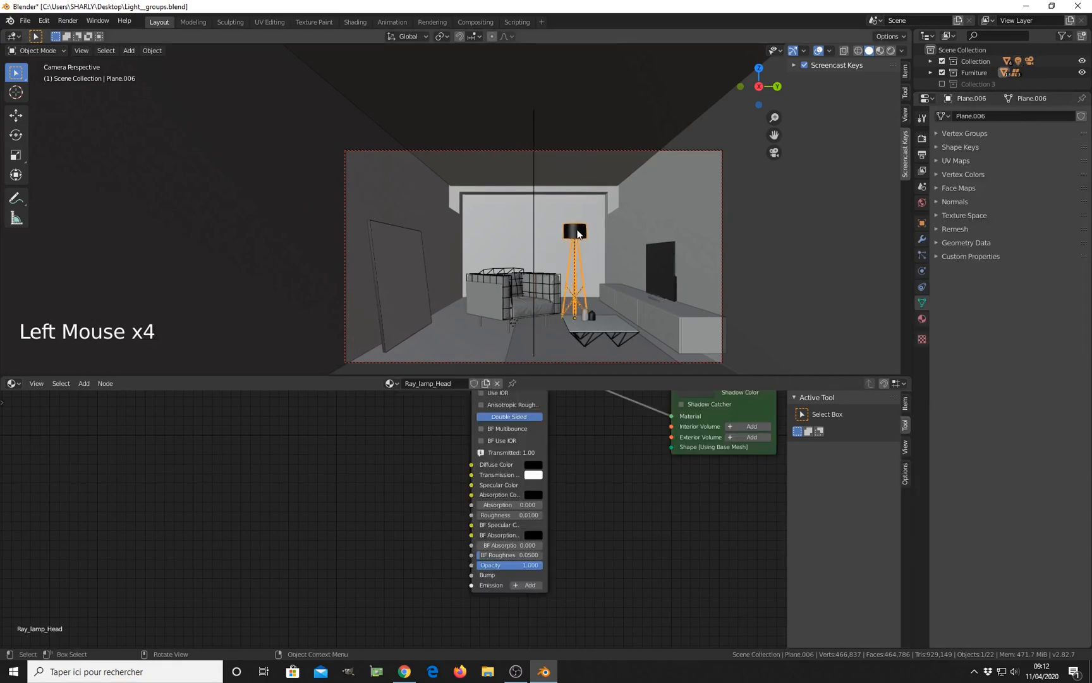
{"action": "scroll", "coordinate": [615, 231], "scroll_direction": "up", "scroll_amount": 5}
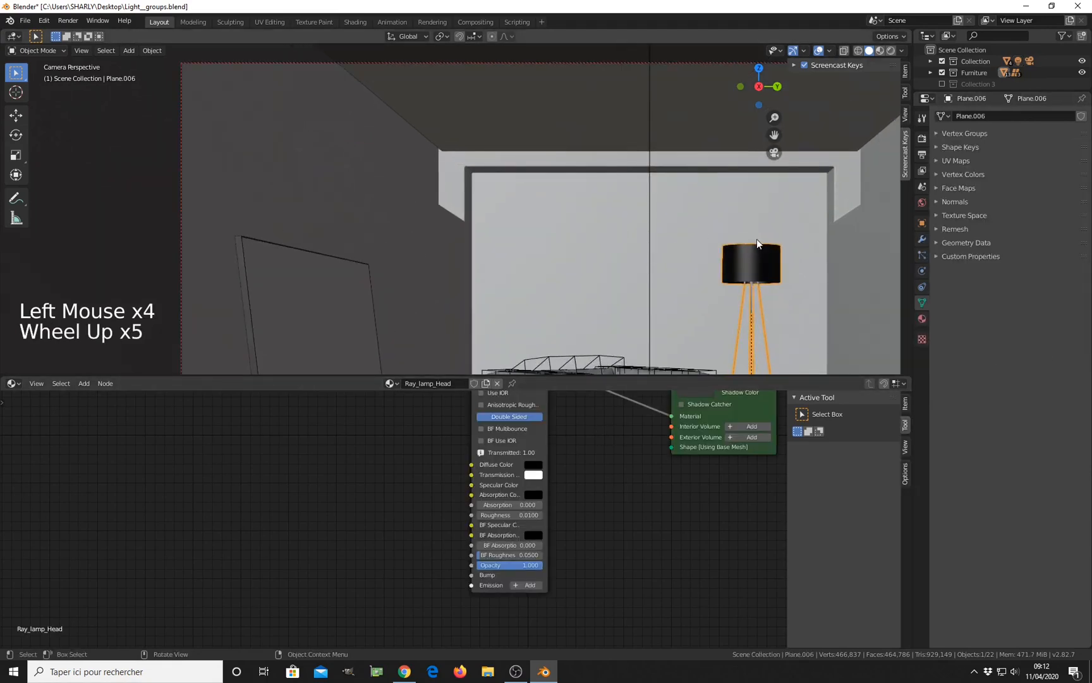
{"action": "middle_click_drag", "start_coordinate": [751, 307], "coordinate": [717, 303]}
{"action": "key", "text": "KP_Divide"}
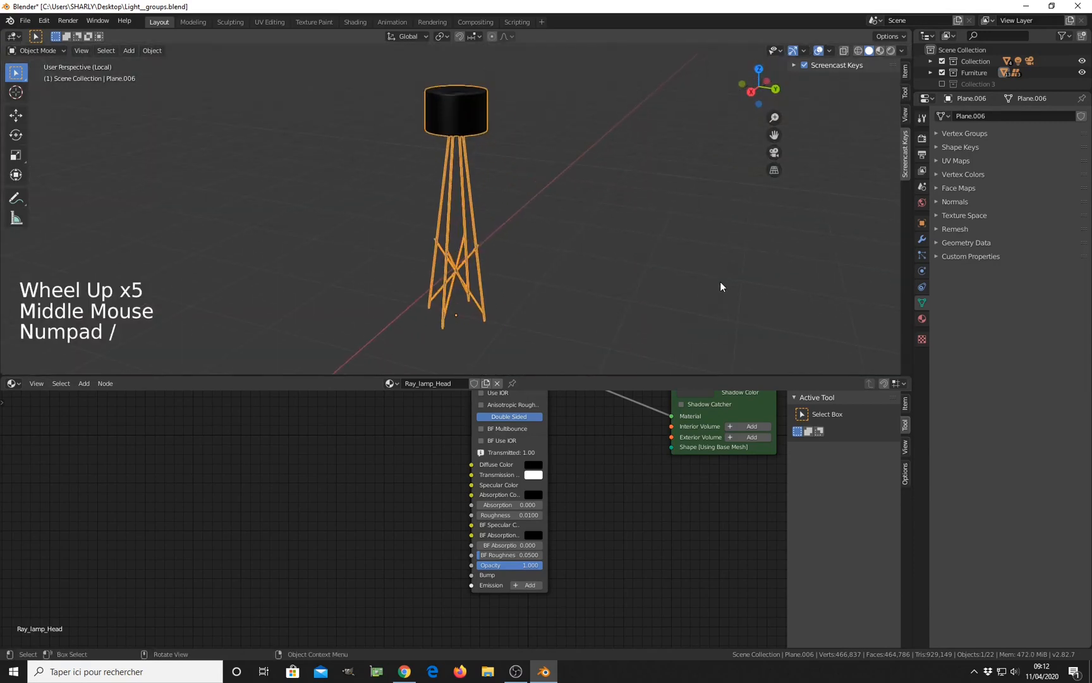
{"action": "middle_click_drag", "start_coordinate": [606, 187], "coordinate": [541, 264]}
{"action": "scroll", "coordinate": [453, 212], "scroll_direction": "up", "scroll_amount": 5}
{"action": "middle_click_drag", "start_coordinate": [453, 212], "coordinate": [474, 224]}
{"action": "key", "text": "KP_Divide"}
Step: Select the small emitter inside the lampshade and clear the Lamp light group from its Emission node
{"action": "middle_click_drag", "start_coordinate": [514, 209], "coordinate": [549, 209]}
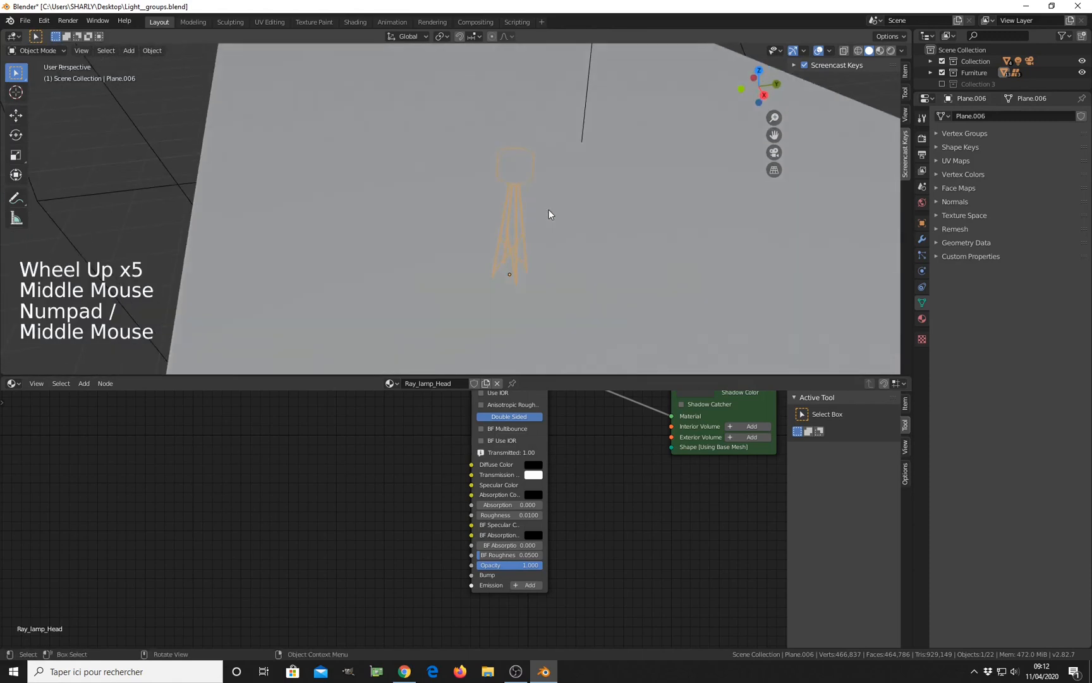
{"action": "scroll", "coordinate": [549, 210], "scroll_direction": "up", "scroll_amount": 5}
{"action": "scroll", "coordinate": [605, 171], "scroll_direction": "up", "scroll_amount": 2}
{"action": "middle_click_drag", "start_coordinate": [605, 171], "coordinate": [603, 256], "text": "shift"}
{"action": "scroll", "coordinate": [555, 242], "scroll_direction": "up", "scroll_amount": 2}
{"action": "left_click", "coordinate": [600, 264]}
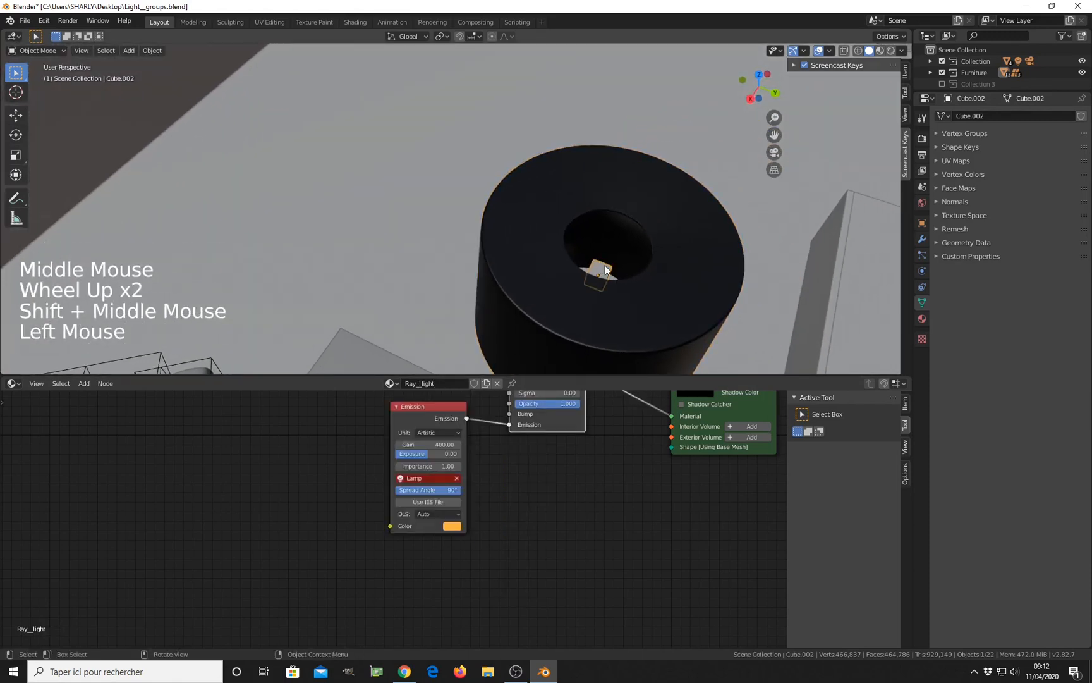
{"action": "middle_click_drag", "start_coordinate": [456, 500], "coordinate": [458, 520]}
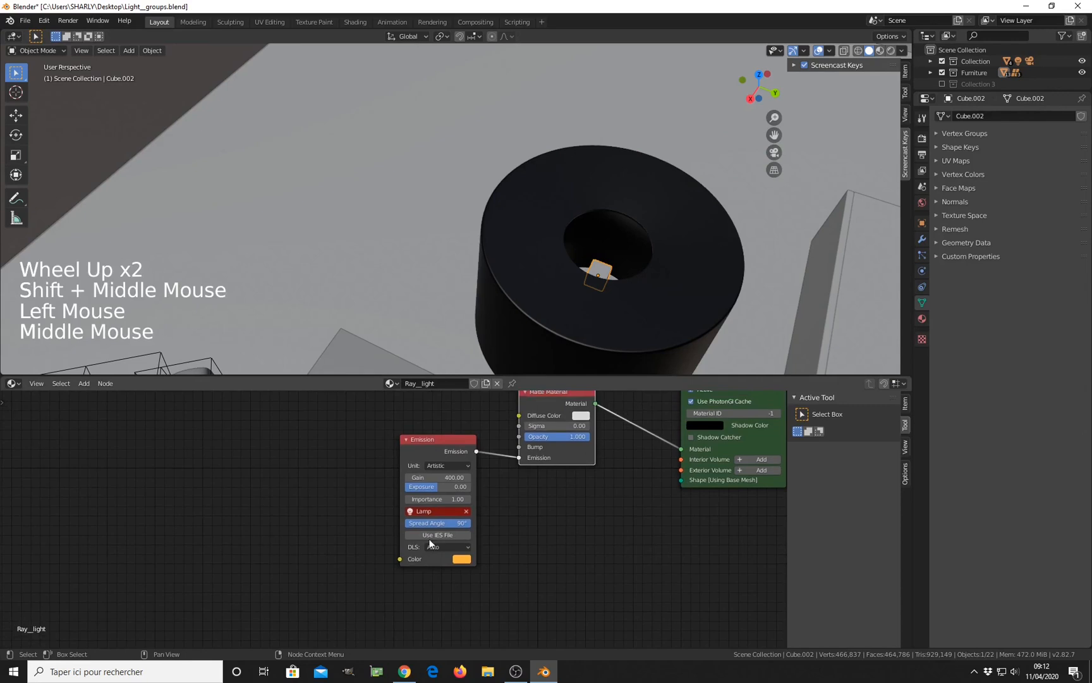
{"action": "left_click", "coordinate": [466, 513]}
Step: Check the light group assignment on the TV screen's Emission node and on the sun light
{"action": "scroll", "coordinate": [759, 280], "scroll_direction": "down", "scroll_amount": 5}
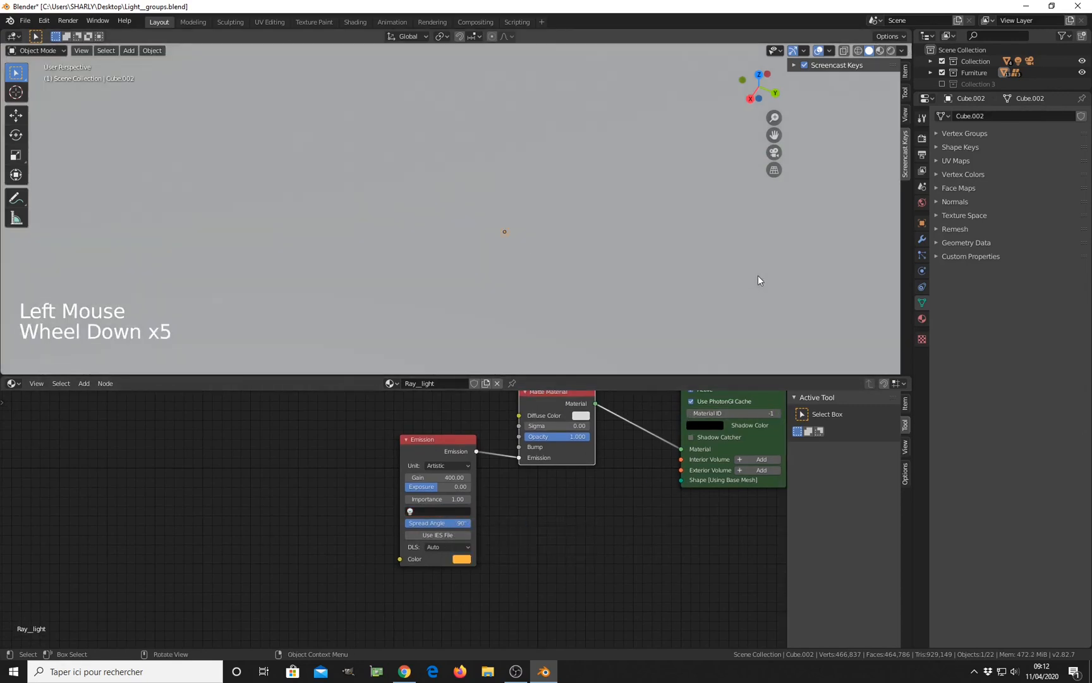
{"action": "scroll", "coordinate": [771, 307], "scroll_direction": "down", "scroll_amount": 5}
{"action": "middle_click_drag", "start_coordinate": [763, 301], "coordinate": [753, 250]}
{"action": "scroll", "coordinate": [768, 246], "scroll_direction": "up", "scroll_amount": 4}
{"action": "left_click", "coordinate": [785, 313]}
{"action": "scroll", "coordinate": [357, 567], "scroll_direction": "down", "scroll_amount": 1}
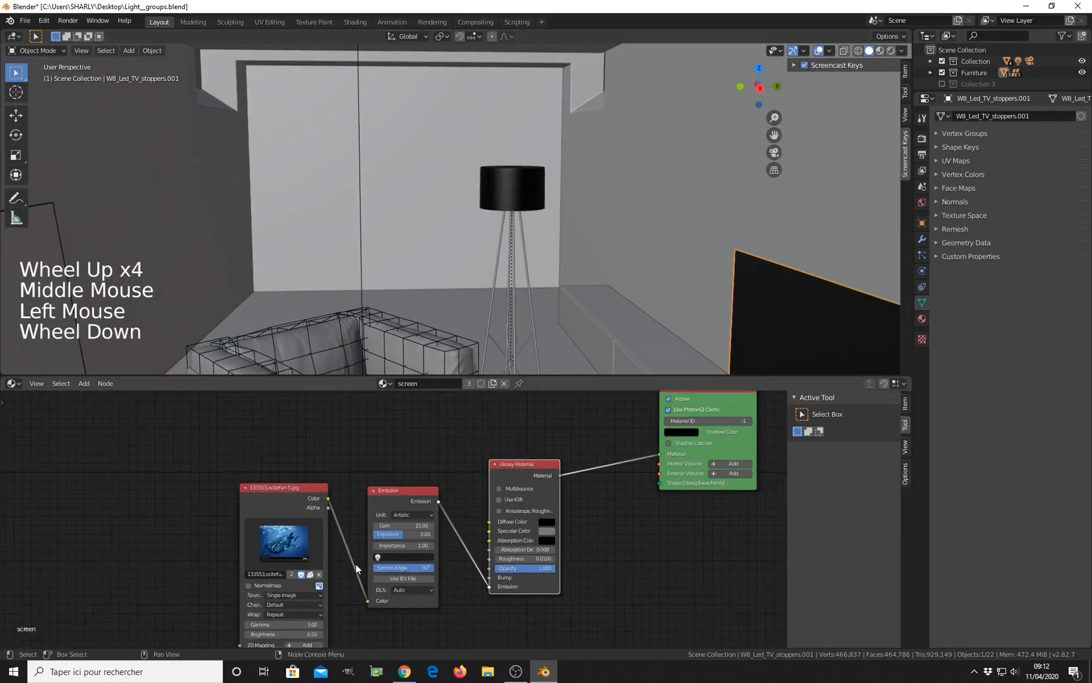
{"action": "scroll", "coordinate": [357, 568], "scroll_direction": "down", "scroll_amount": 1}
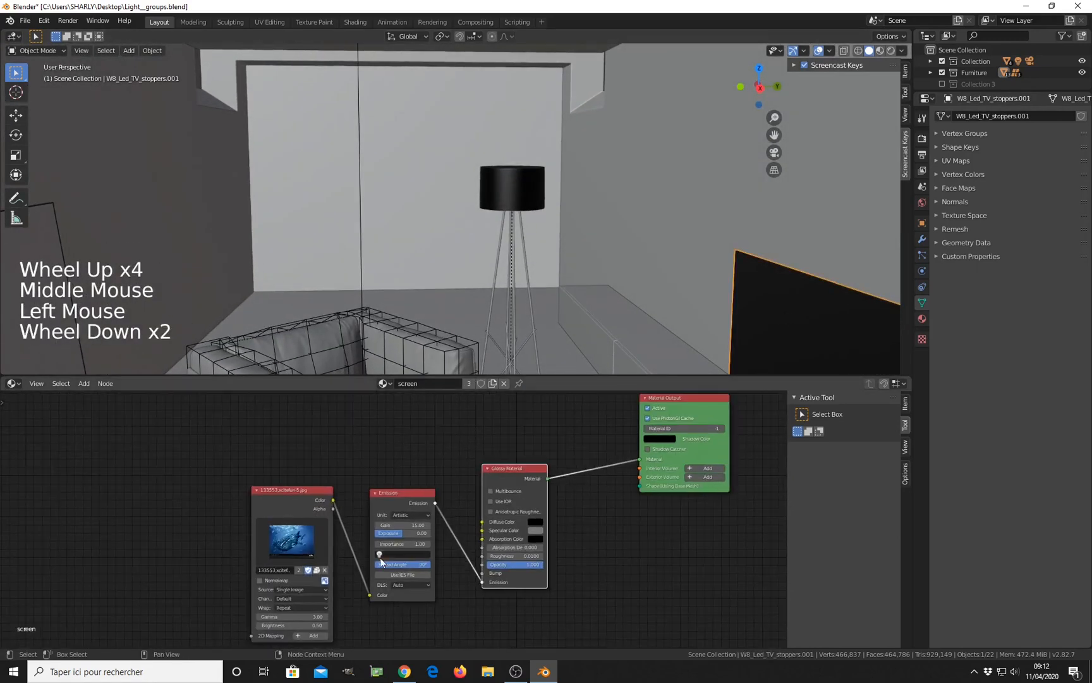
{"action": "left_click", "coordinate": [361, 180]}
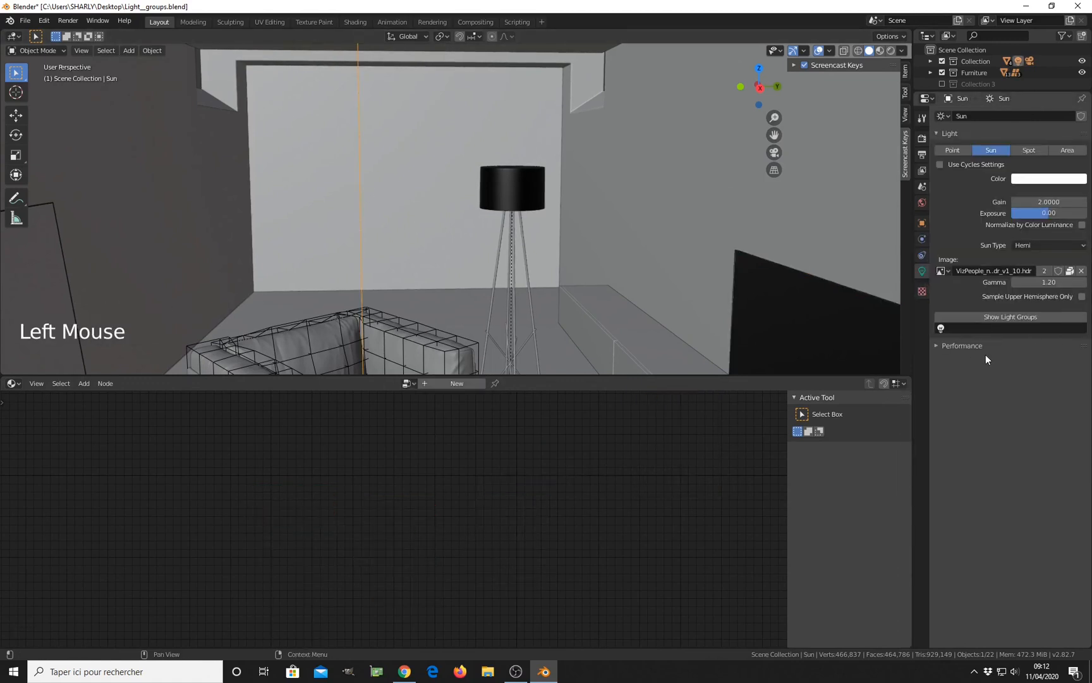
Step: Clear the Day light group from the HDRI world light
{"action": "scroll", "coordinate": [444, 253], "scroll_direction": "down", "scroll_amount": 5}
{"action": "middle_click_drag", "start_coordinate": [481, 247], "coordinate": [549, 233]}
{"action": "scroll", "coordinate": [549, 233], "scroll_direction": "down", "scroll_amount": 5}
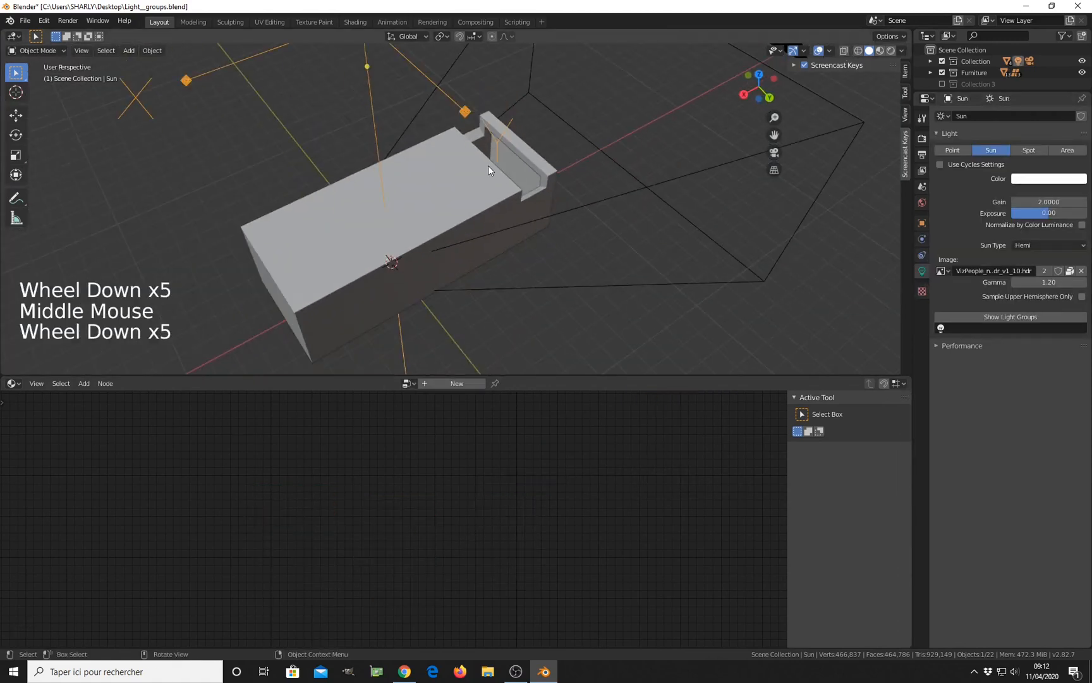
{"action": "middle_click_drag", "start_coordinate": [488, 165], "coordinate": [525, 190]}
{"action": "left_click", "coordinate": [921, 202]}
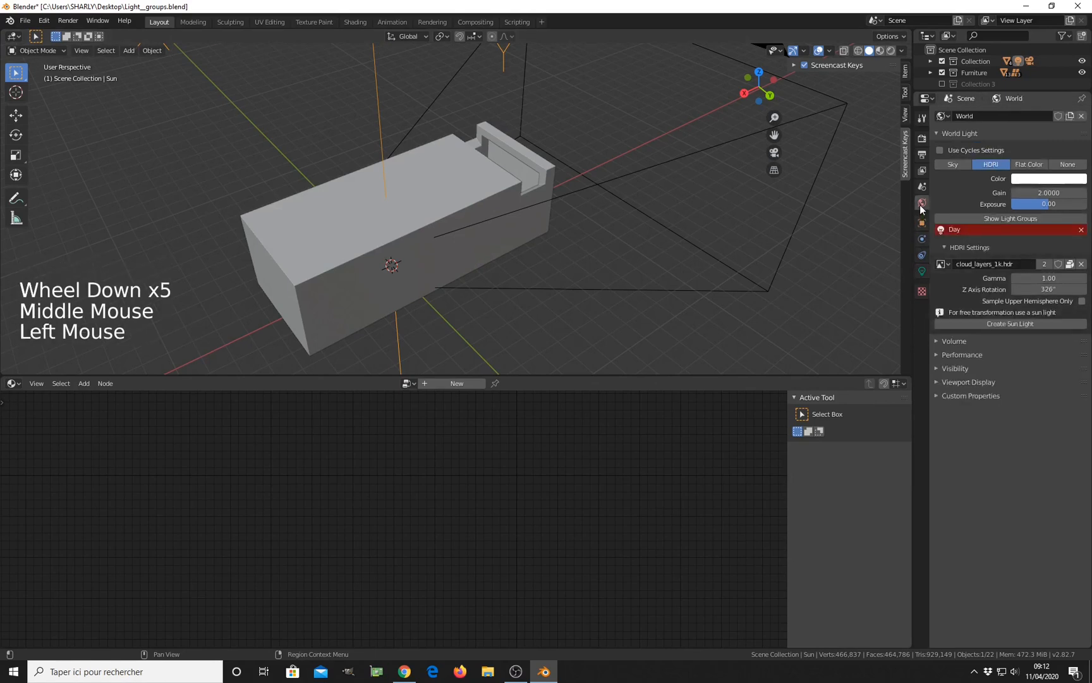
{"action": "left_click", "coordinate": [1083, 231]}
Step: Select the neon ceiling plane in the camera view and clear the Neon light group from its Emission node
{"action": "scroll", "coordinate": [306, 273], "scroll_direction": "down", "scroll_amount": 2}
{"action": "middle_click_drag", "start_coordinate": [336, 264], "coordinate": [404, 234]}
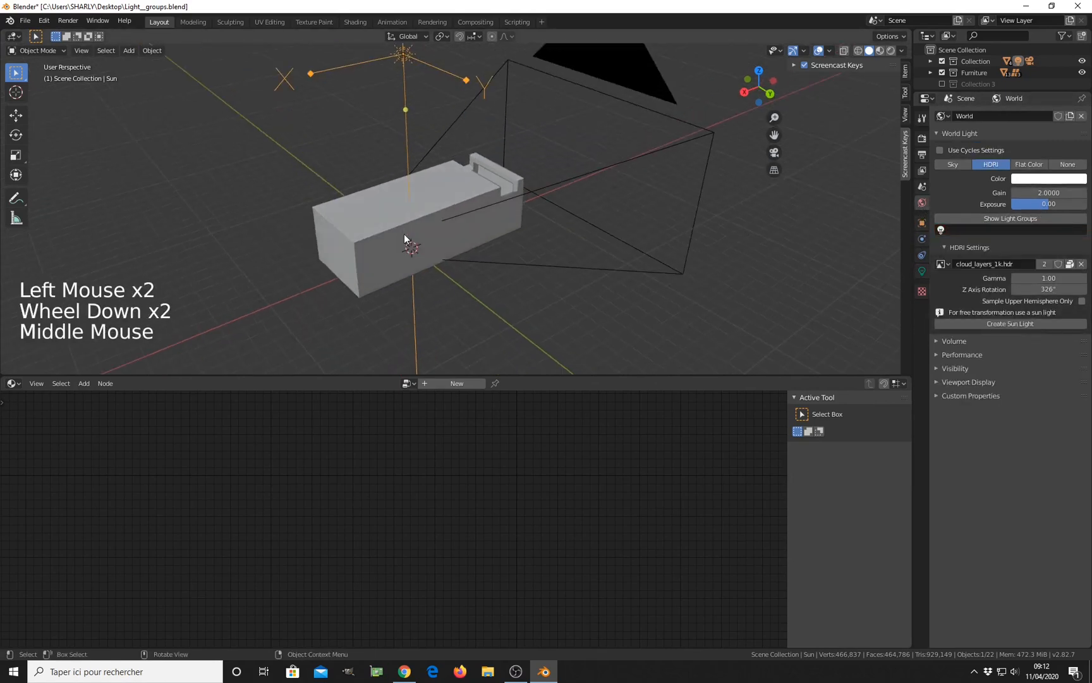
{"action": "key", "text": "KP_0"}
{"action": "scroll", "coordinate": [440, 227], "scroll_direction": "up", "scroll_amount": 2}
{"action": "left_click", "coordinate": [428, 98]}
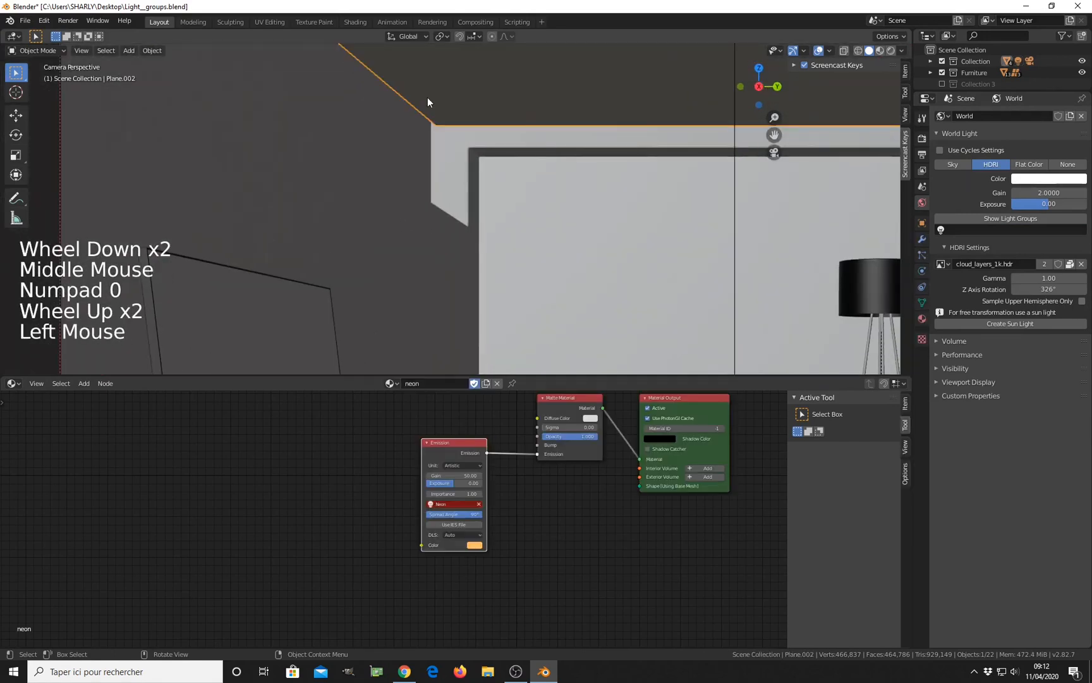
{"action": "middle_click_drag", "start_coordinate": [476, 527], "coordinate": [482, 524]}
{"action": "scroll", "coordinate": [471, 522], "scroll_direction": "up", "scroll_amount": 5}
{"action": "left_click", "coordinate": [510, 513]}
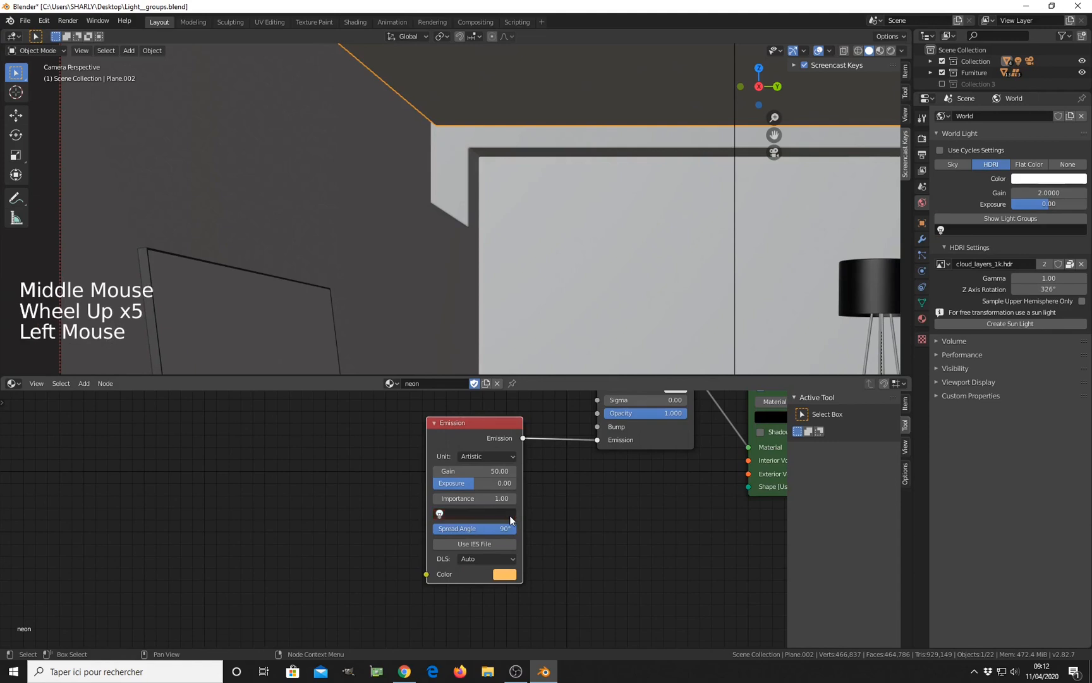
Step: Expand the scene's LuxCore Light Groups settings to check which groups remain
{"action": "scroll", "coordinate": [531, 506], "scroll_direction": "down", "scroll_amount": 4}
{"action": "middle_click_drag", "start_coordinate": [554, 492], "coordinate": [459, 453]}
{"action": "scroll", "coordinate": [543, 310], "scroll_direction": "down", "scroll_amount": 7}
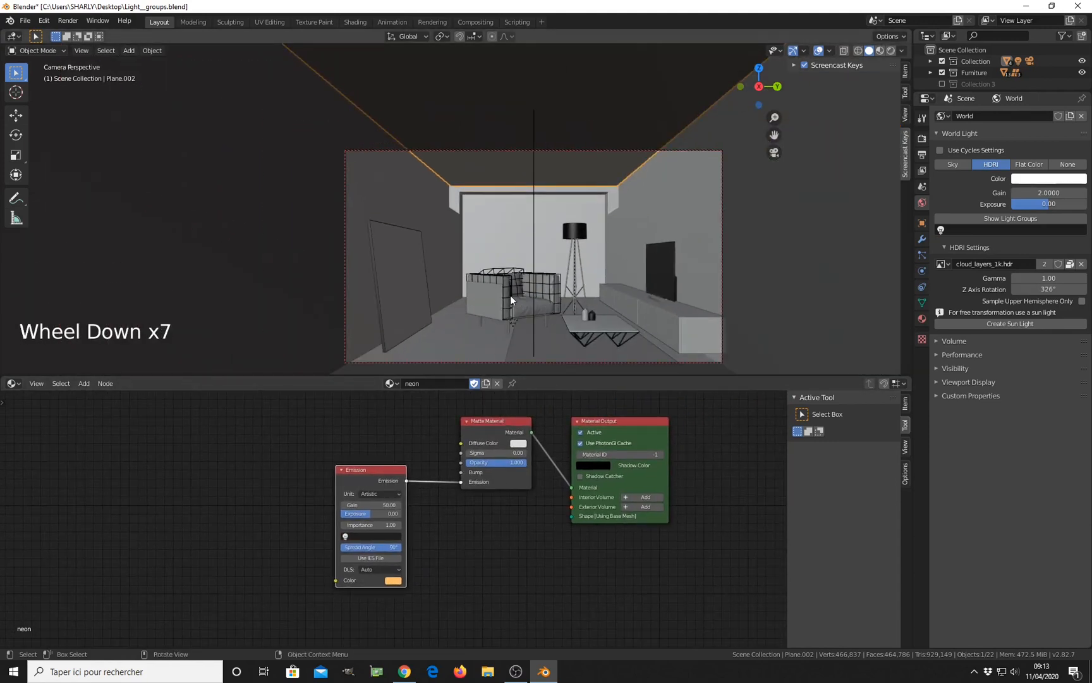
{"action": "scroll", "coordinate": [552, 285], "scroll_direction": "down", "scroll_amount": 3}
{"action": "middle_click_drag", "start_coordinate": [553, 283], "coordinate": [514, 302]}
{"action": "scroll", "coordinate": [520, 296], "scroll_direction": "down", "scroll_amount": 4}
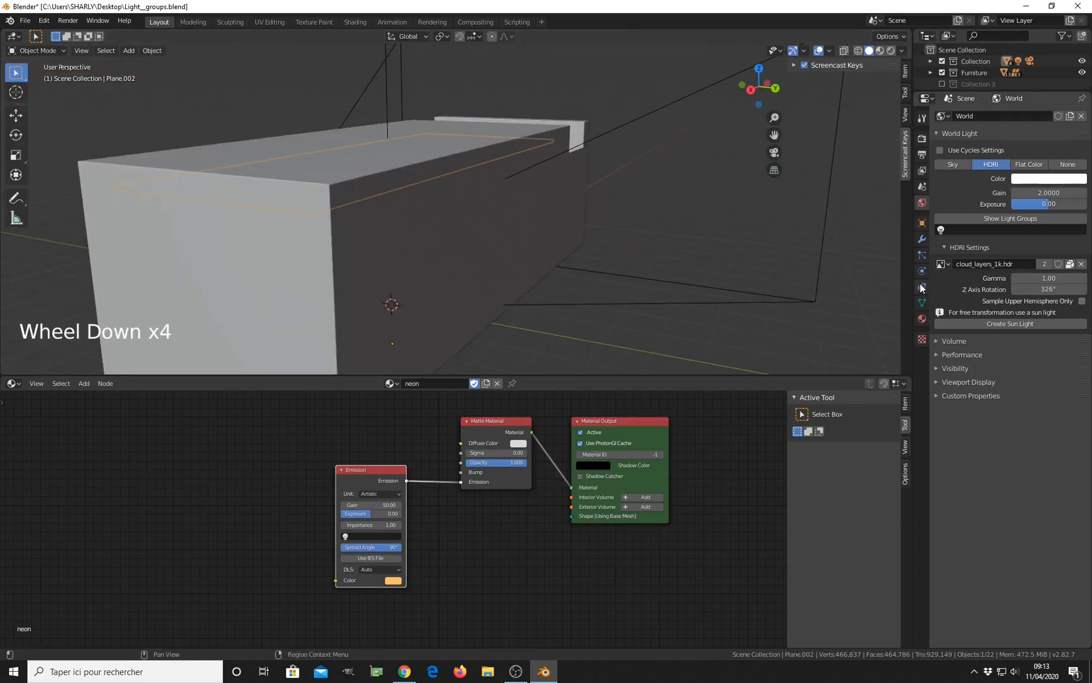
{"action": "left_click", "coordinate": [921, 186]}
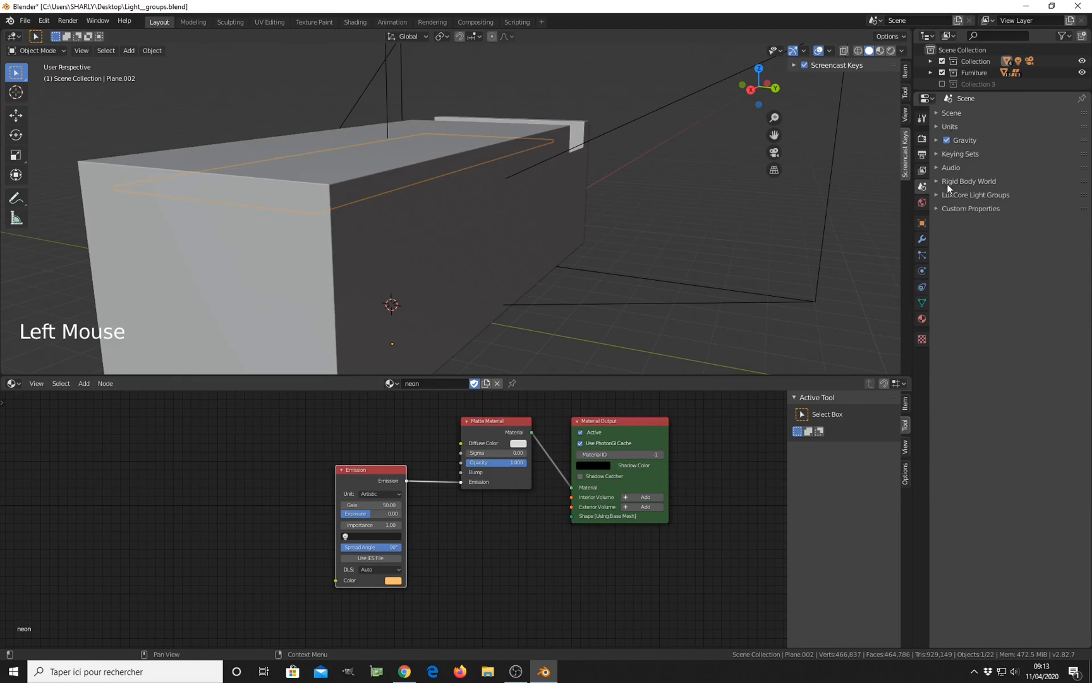
{"action": "left_click", "coordinate": [950, 195]}
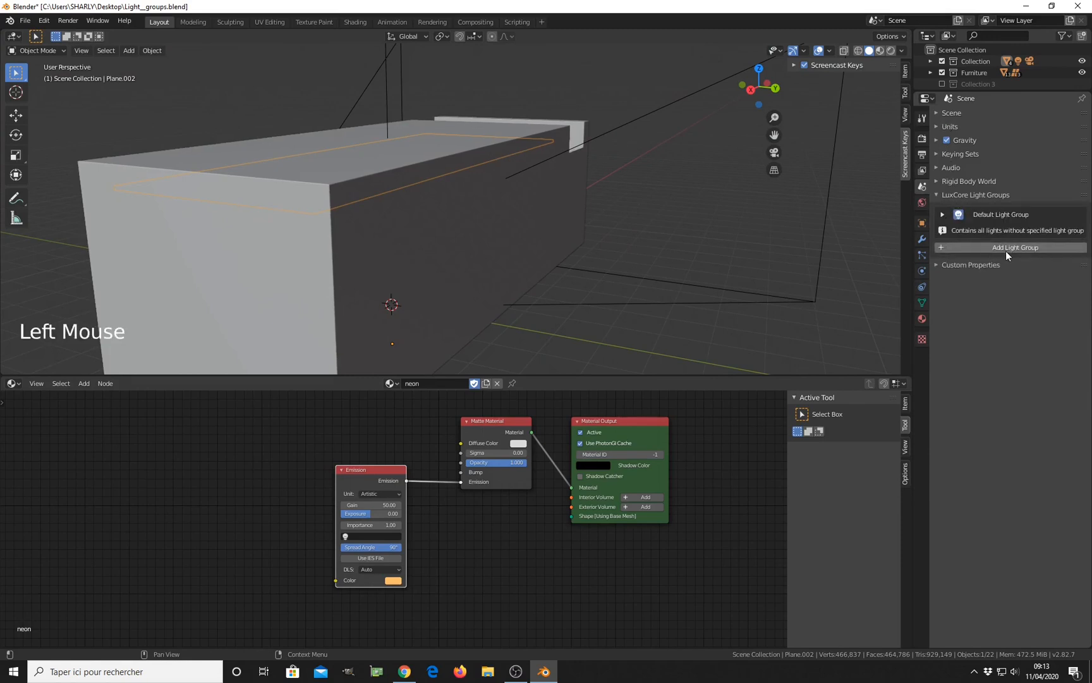
Step: Change the node editor to an Image Editor, choose Slot 1 for the render result, and render the camera view
{"action": "key", "text": "KP_0"}
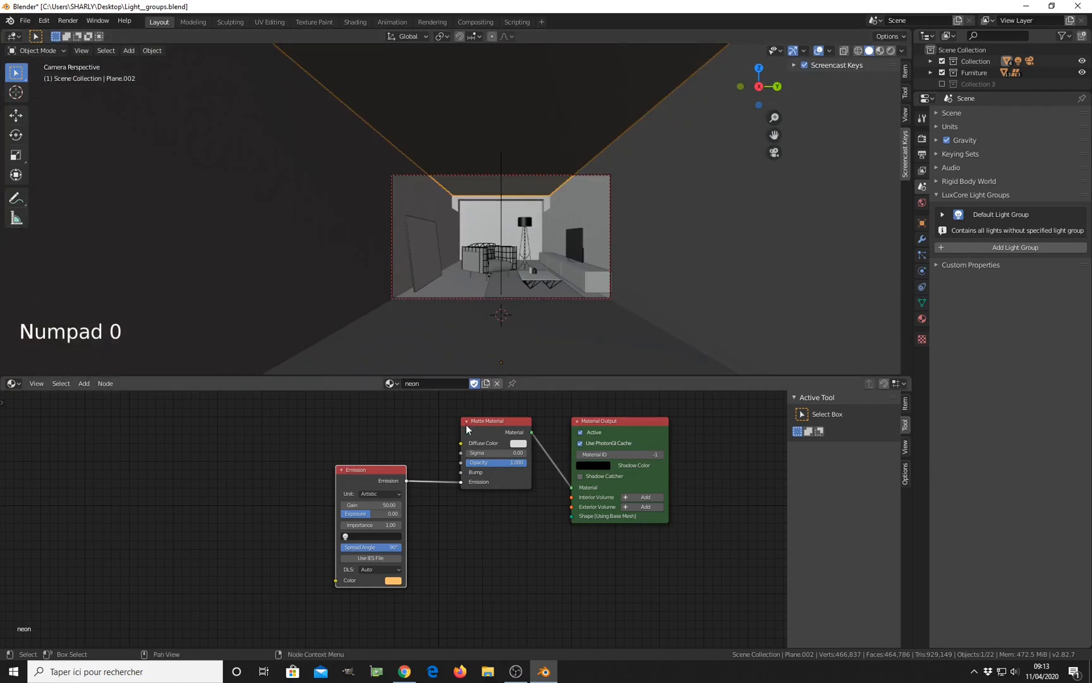
{"action": "left_click", "coordinate": [13, 383]}
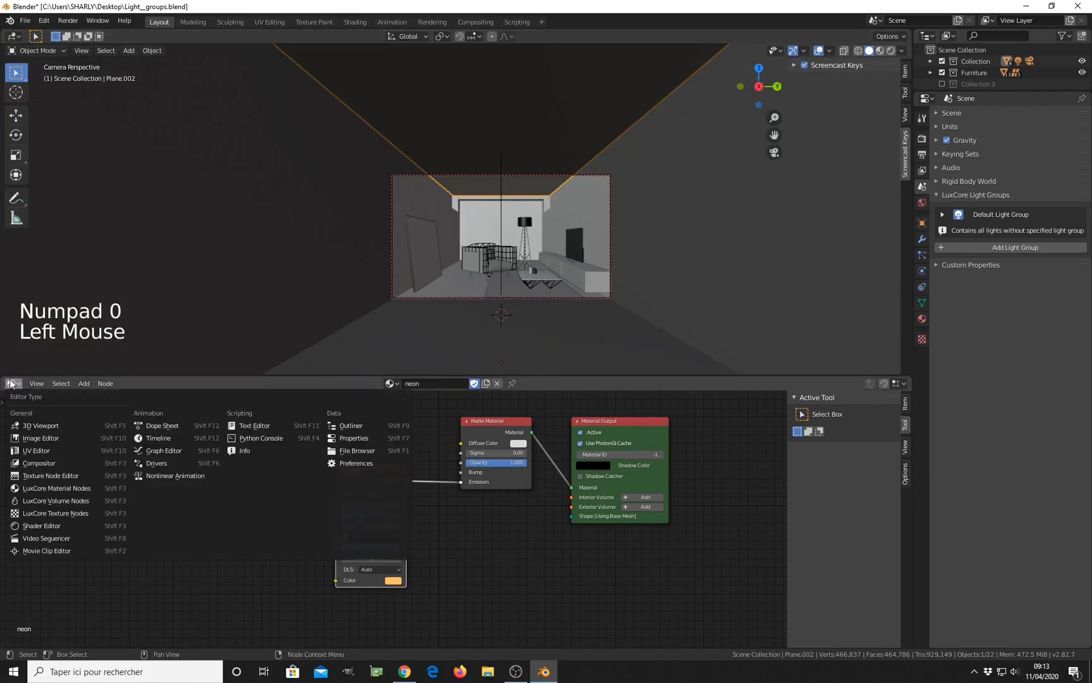
{"action": "left_click", "coordinate": [38, 438]}
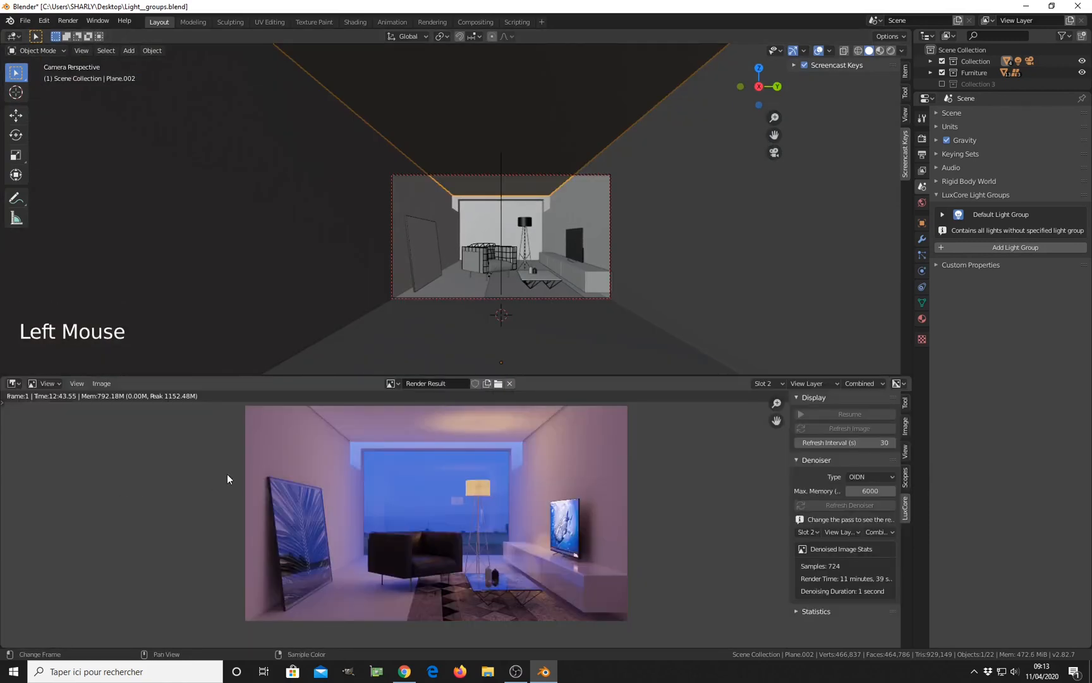
{"action": "middle_click_drag", "start_coordinate": [552, 478], "coordinate": [505, 479]}
{"action": "left_click", "coordinate": [767, 383]}
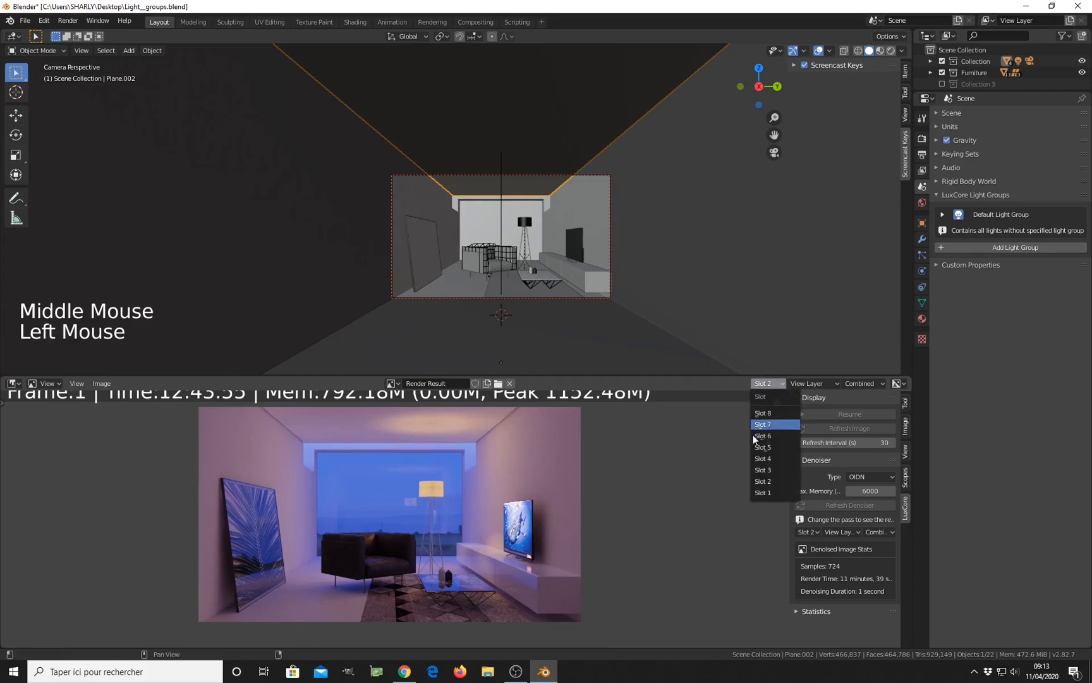
{"action": "left_click", "coordinate": [769, 491]}
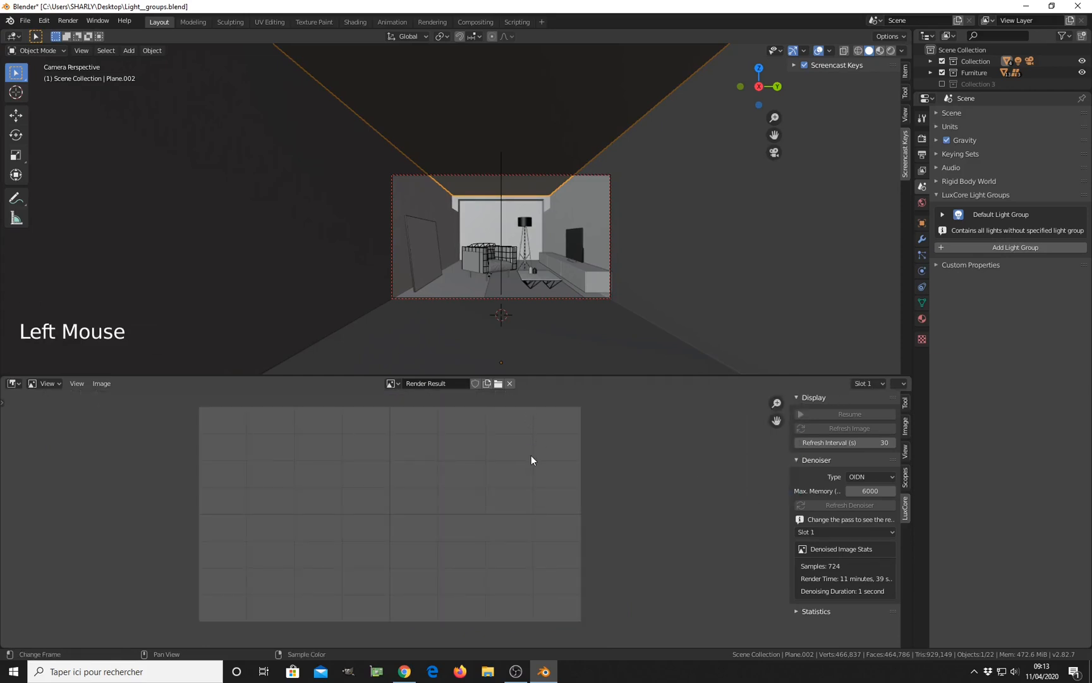
{"action": "key", "text": "F12"}
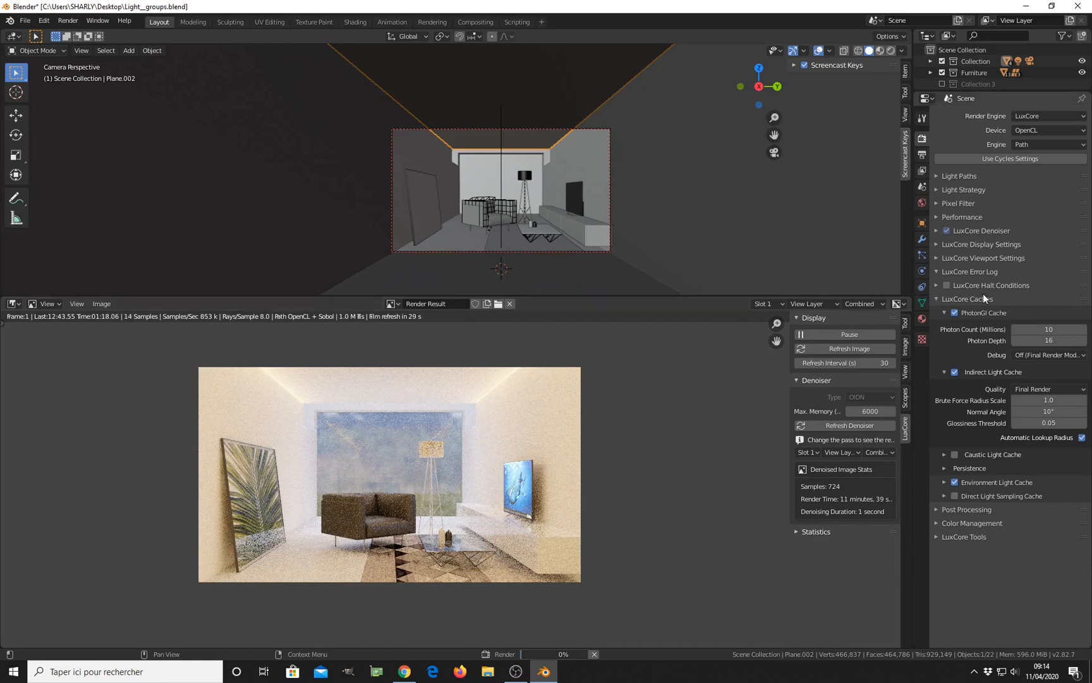
Step: Bring back the scene's light group settings and examine the room model and the render in progress
{"action": "left_click", "coordinate": [922, 187]}
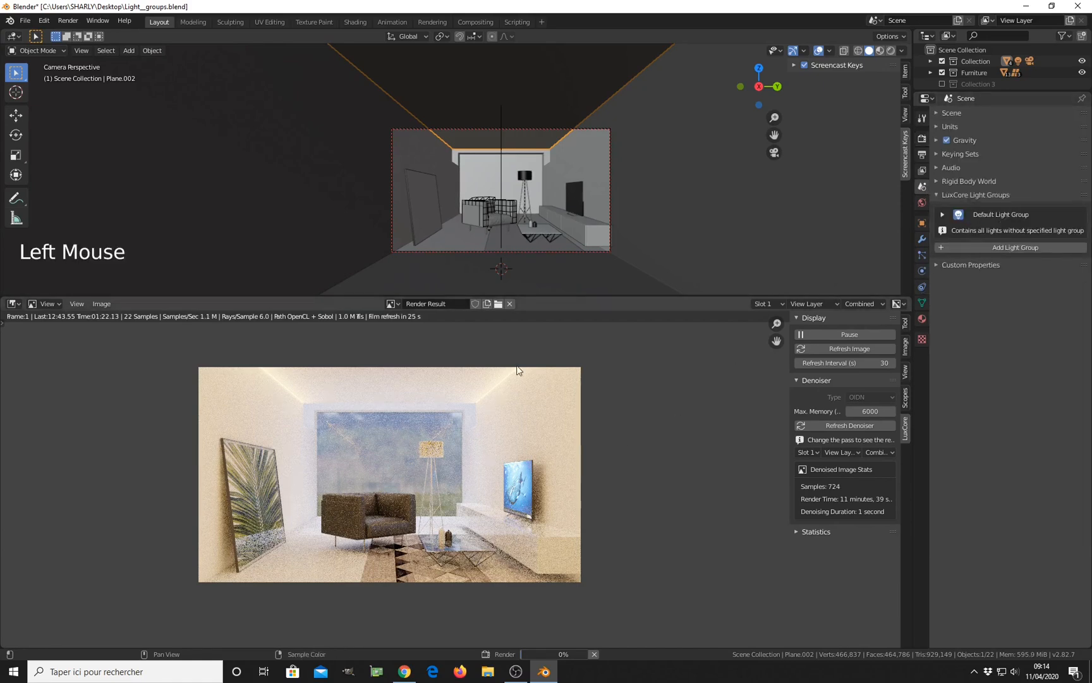
{"action": "middle_click_drag", "start_coordinate": [601, 119], "coordinate": [545, 151]}
{"action": "scroll", "coordinate": [545, 150], "scroll_direction": "down", "scroll_amount": 5}
{"action": "middle_click_drag", "start_coordinate": [629, 173], "coordinate": [566, 172]}
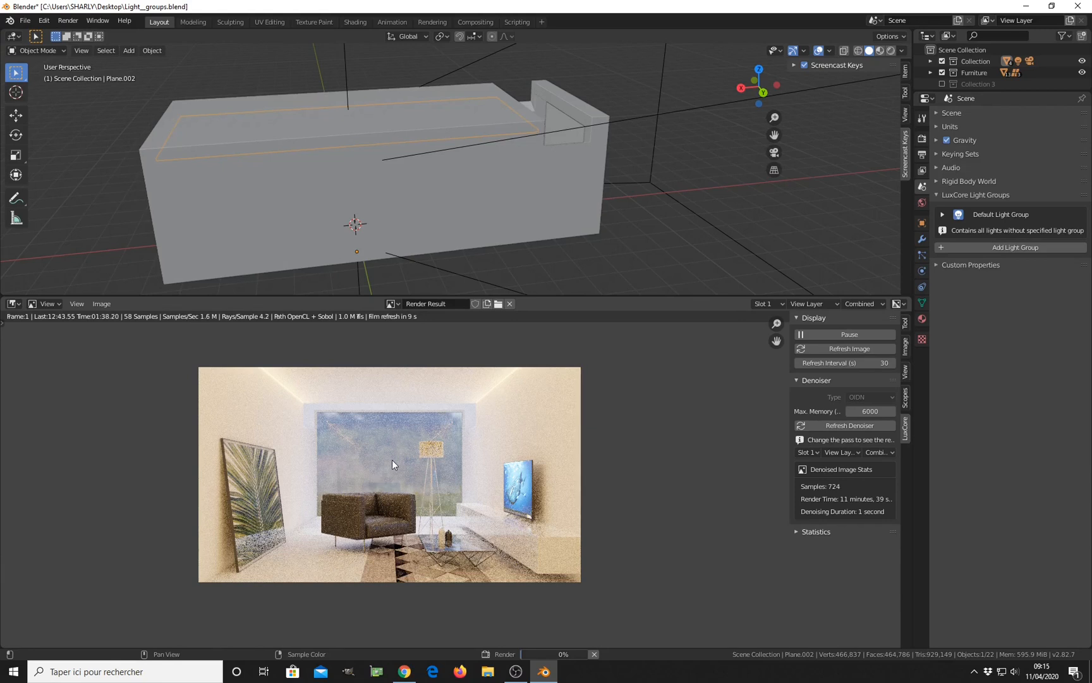
{"action": "scroll", "coordinate": [395, 460], "scroll_direction": "up", "scroll_amount": 1}
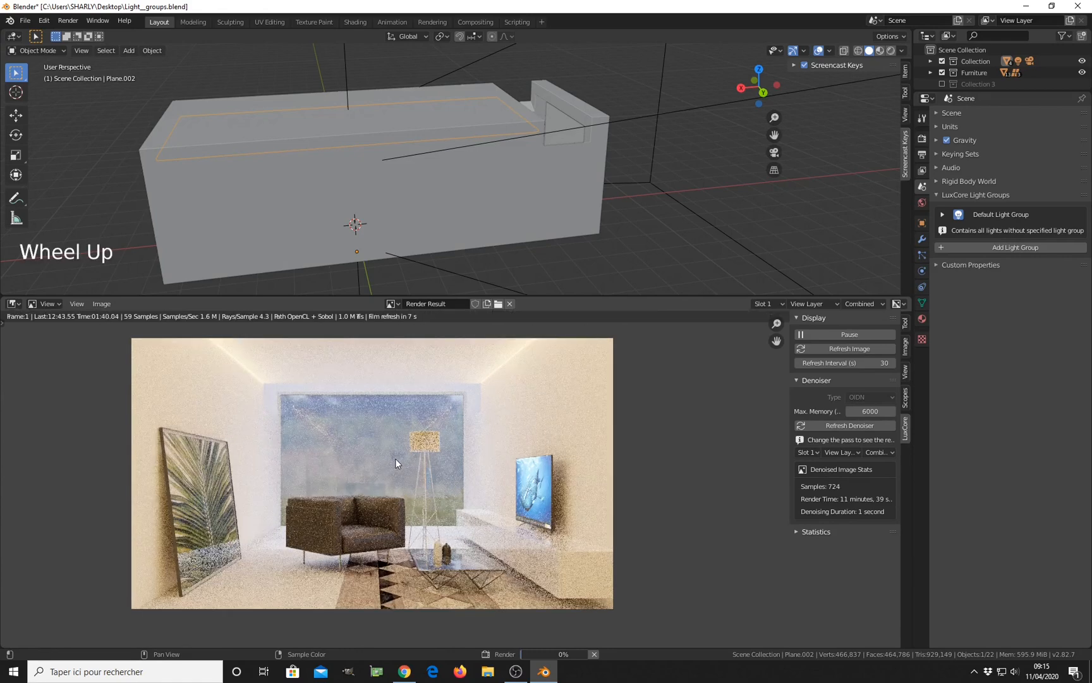
{"action": "middle_click_drag", "start_coordinate": [403, 455], "coordinate": [411, 460]}
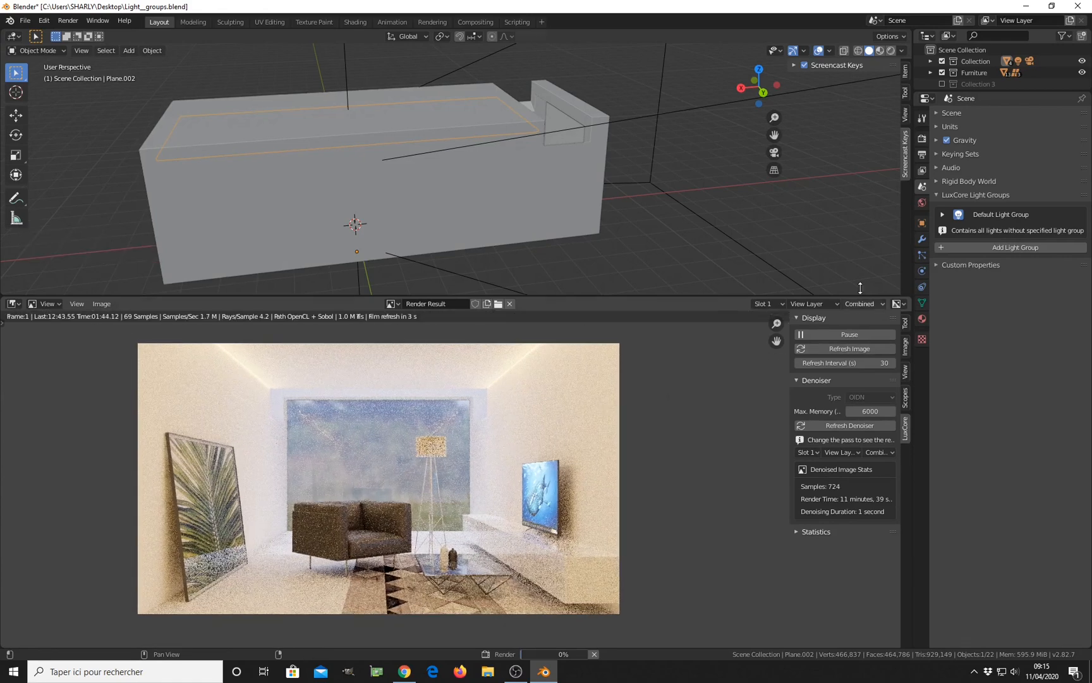
Step: Turn the Default Light Group off and on again to compare its effect, and stop the render
{"action": "left_click", "coordinate": [958, 215]}
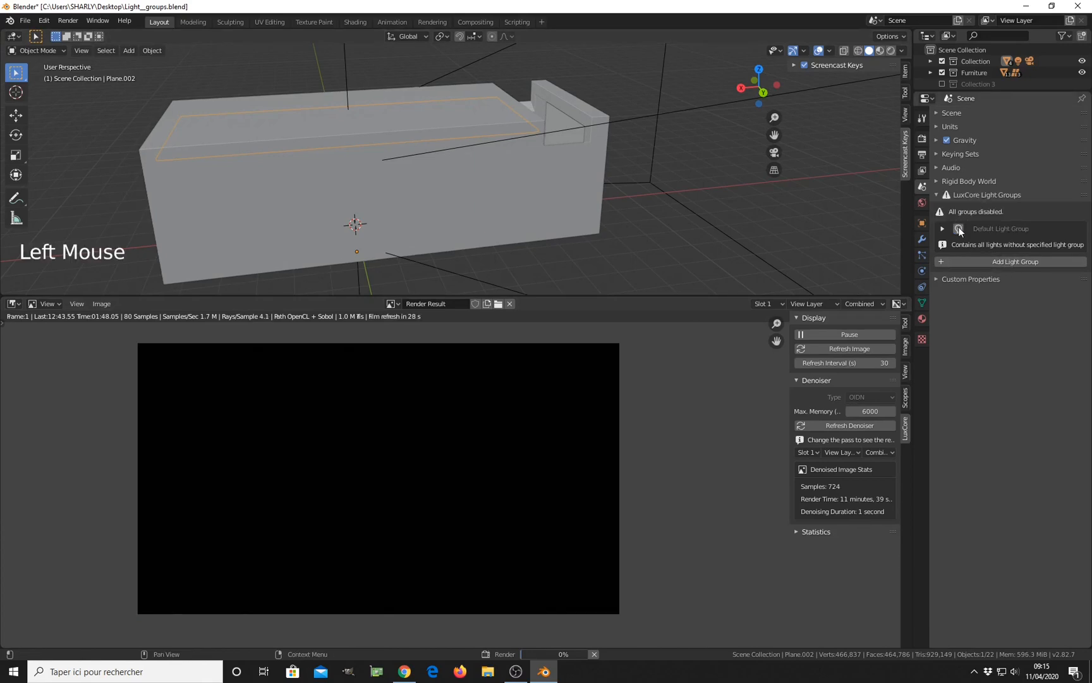
{"action": "left_click", "coordinate": [959, 227]}
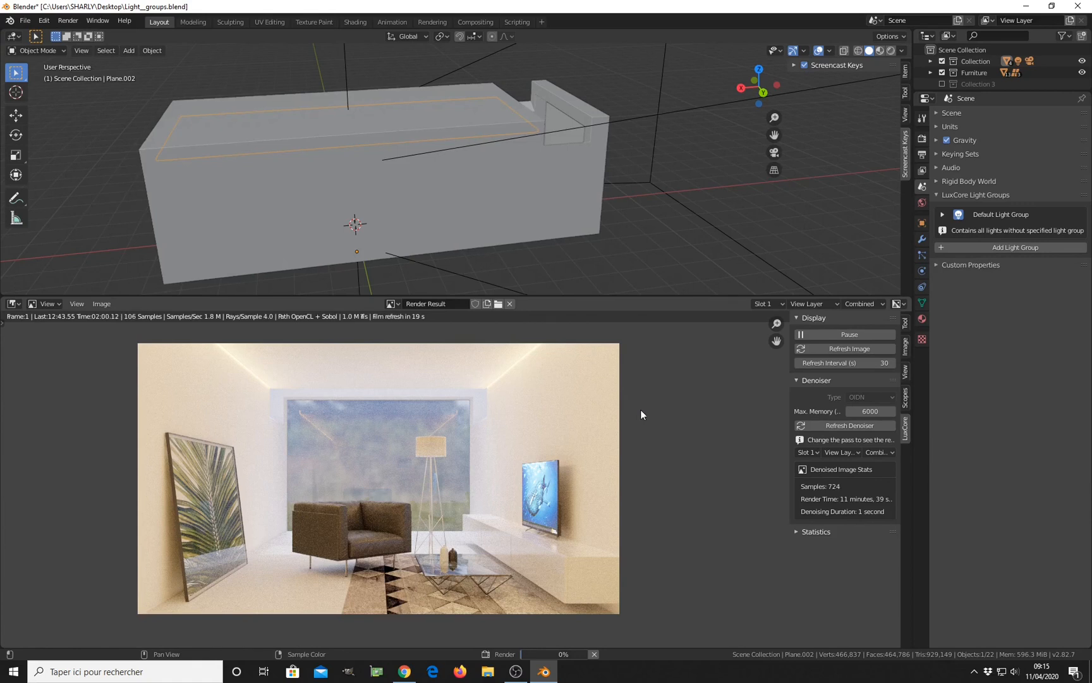
{"action": "key", "text": "Escape"}
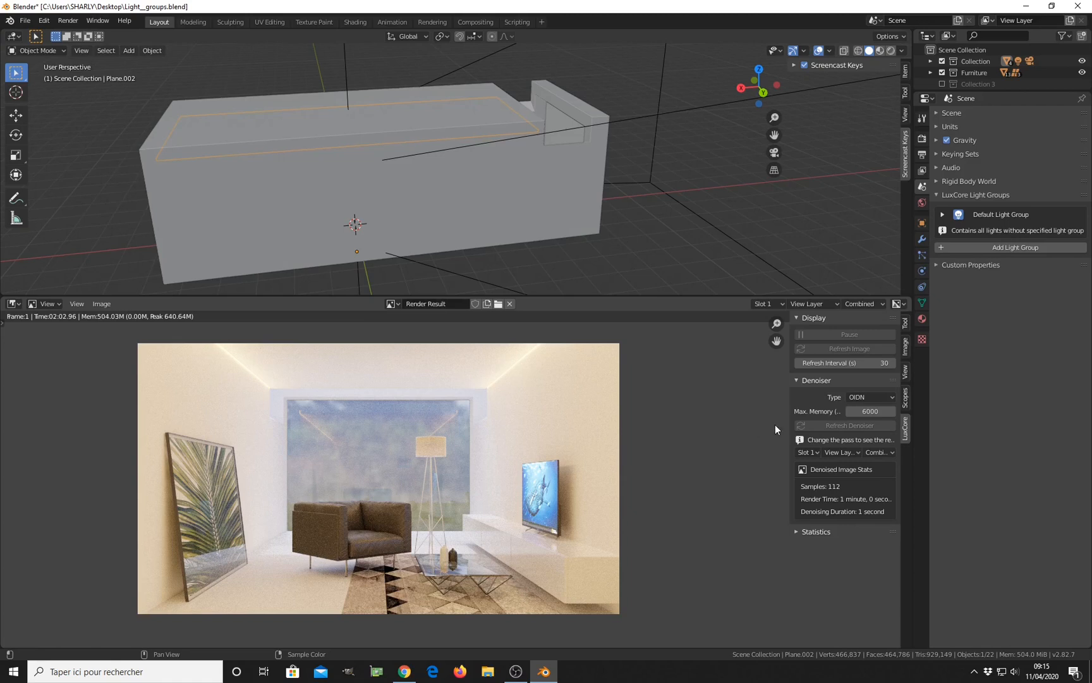
Step: Add a light group named TV and collapse its settings
{"action": "left_click", "coordinate": [1005, 249]}
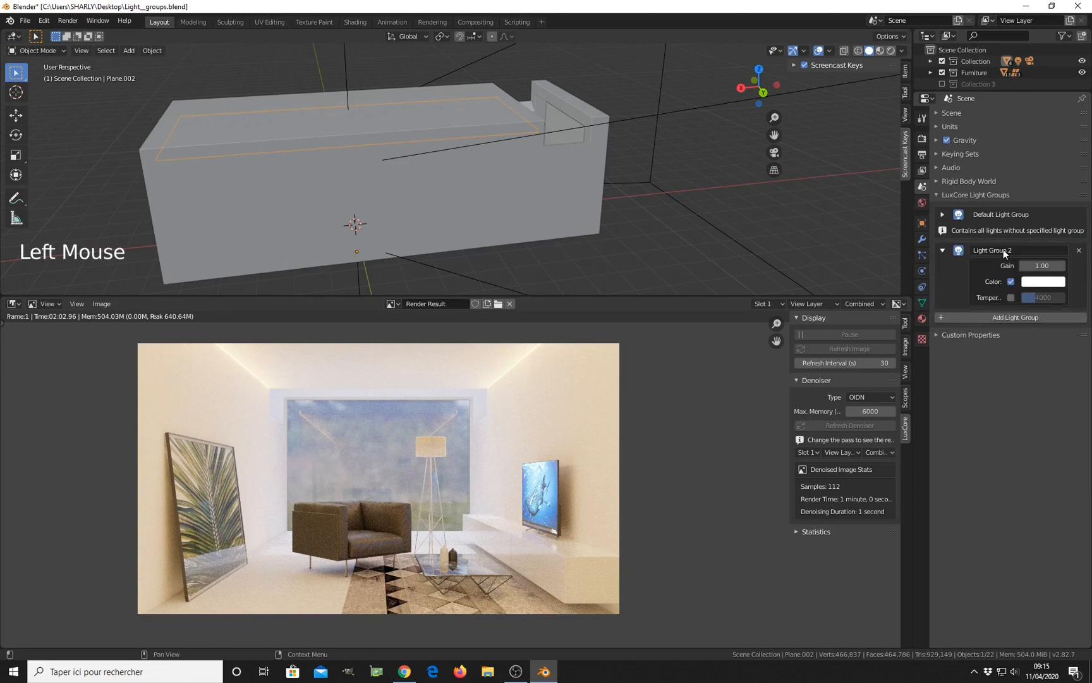
{"action": "double_click", "coordinate": [1004, 250]}
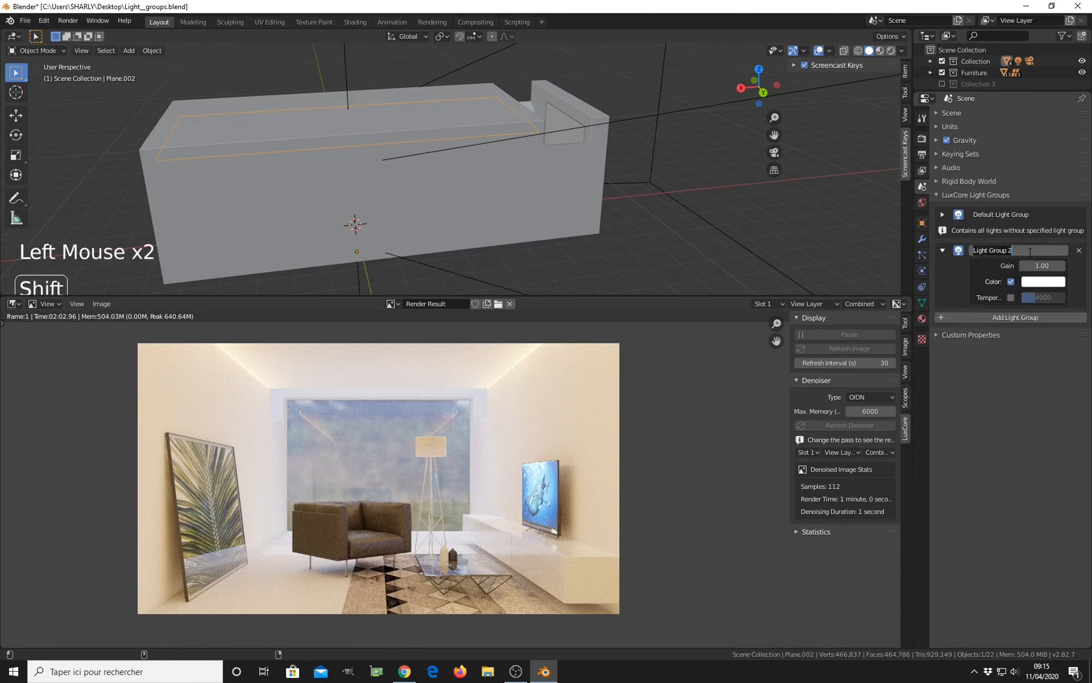
{"action": "type", "text": "TV"}
{"action": "key", "text": "Return"}
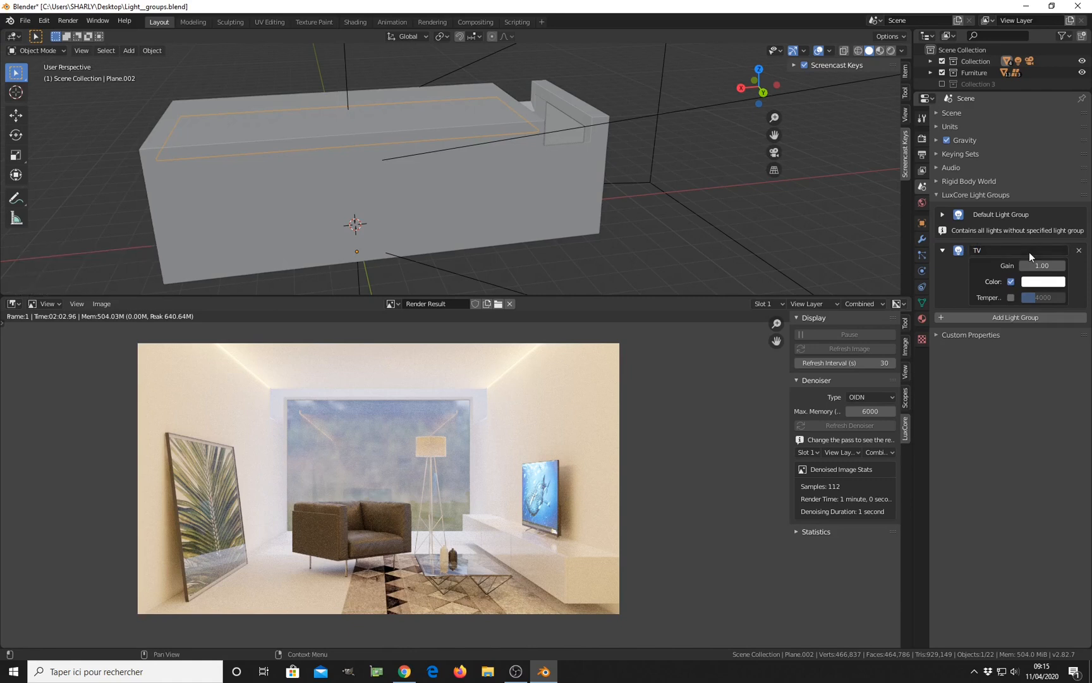
{"action": "left_click", "coordinate": [943, 250]}
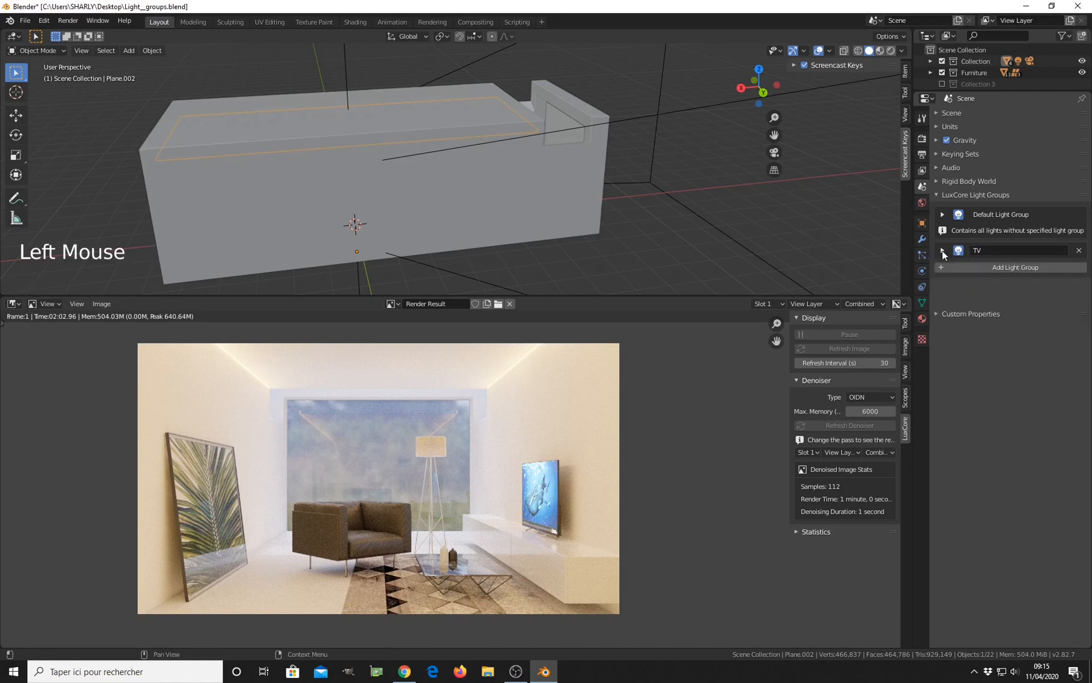
Step: Add a second custom light group named Lamp and collapse its settings
{"action": "left_click", "coordinate": [969, 269]}
{"action": "left_click", "coordinate": [983, 271]}
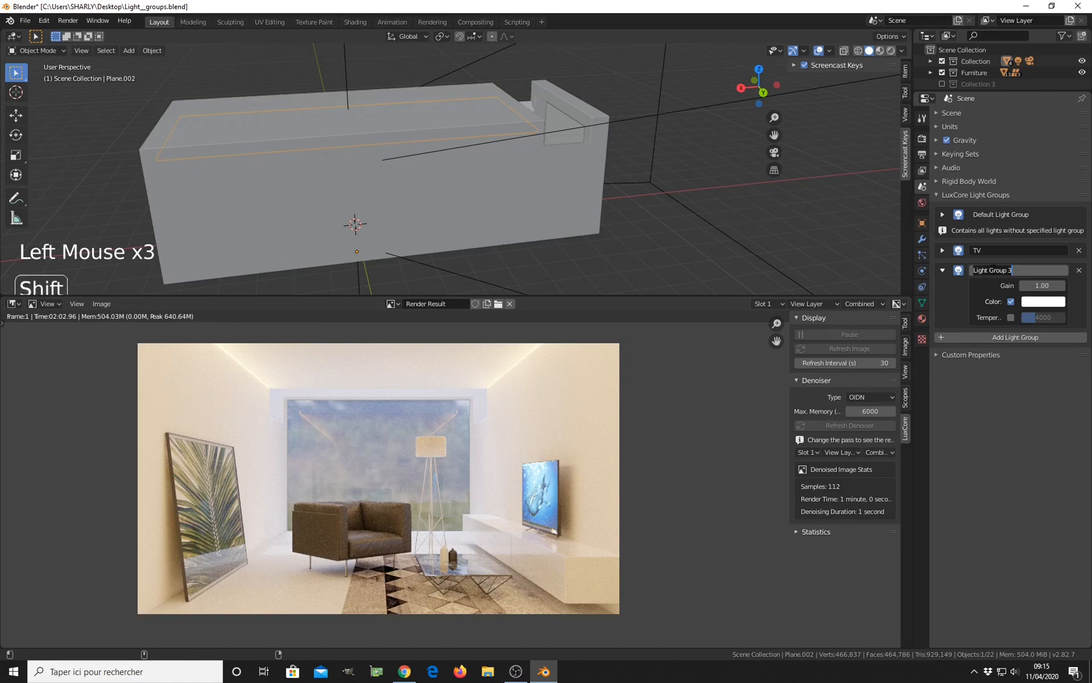
{"action": "type", "text": "Lamp"}
{"action": "key", "text": "Return"}
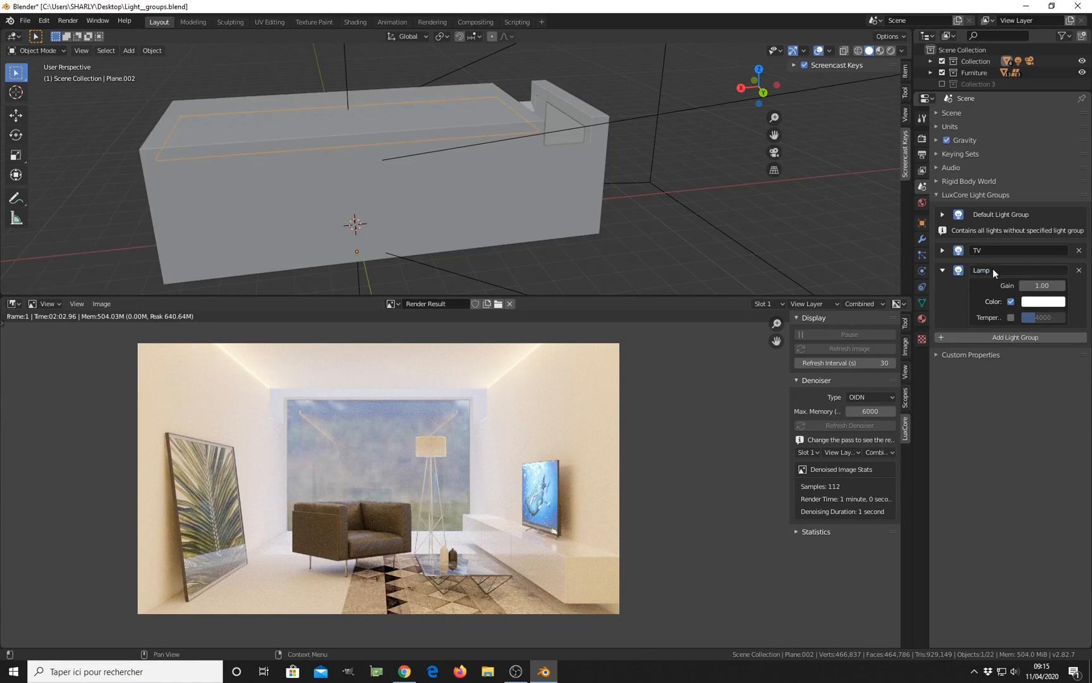
{"action": "left_click", "coordinate": [942, 270]}
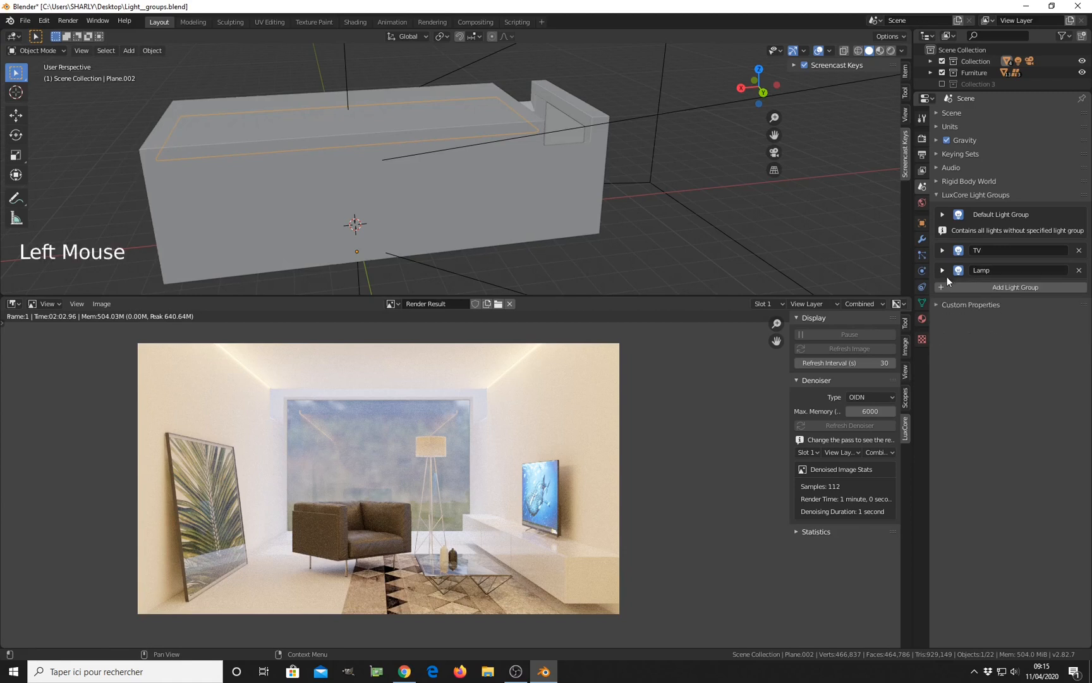
Step: Add a third custom light group named Neon and collapse its settings
{"action": "left_click", "coordinate": [986, 290]}
{"action": "left_click", "coordinate": [987, 292]}
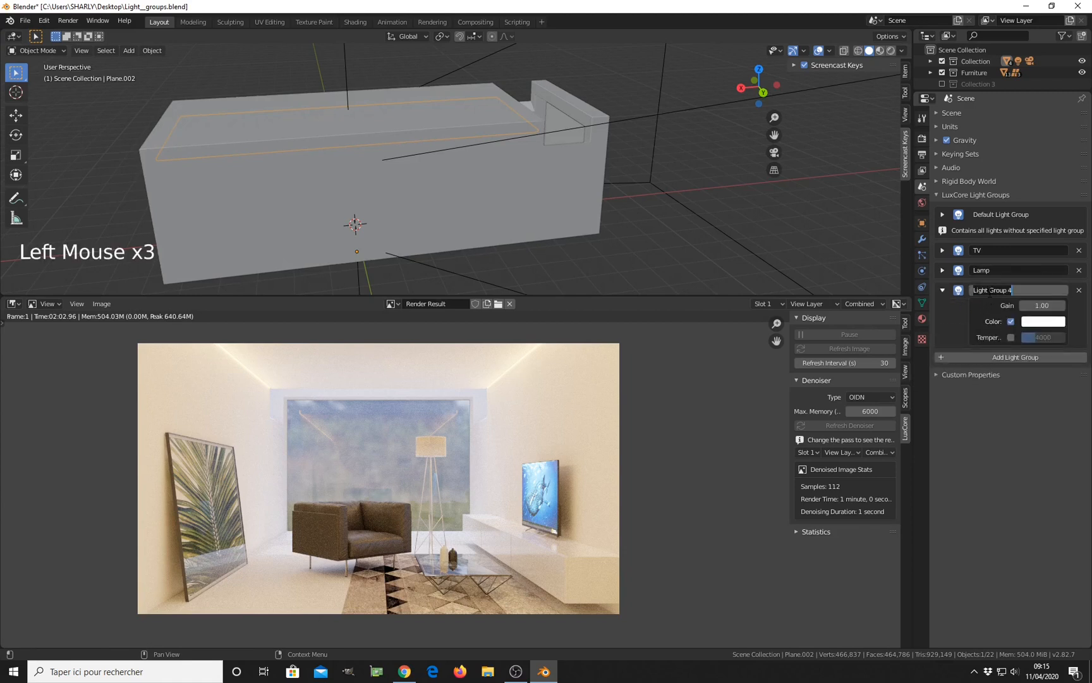
{"action": "type", "text": "N"}
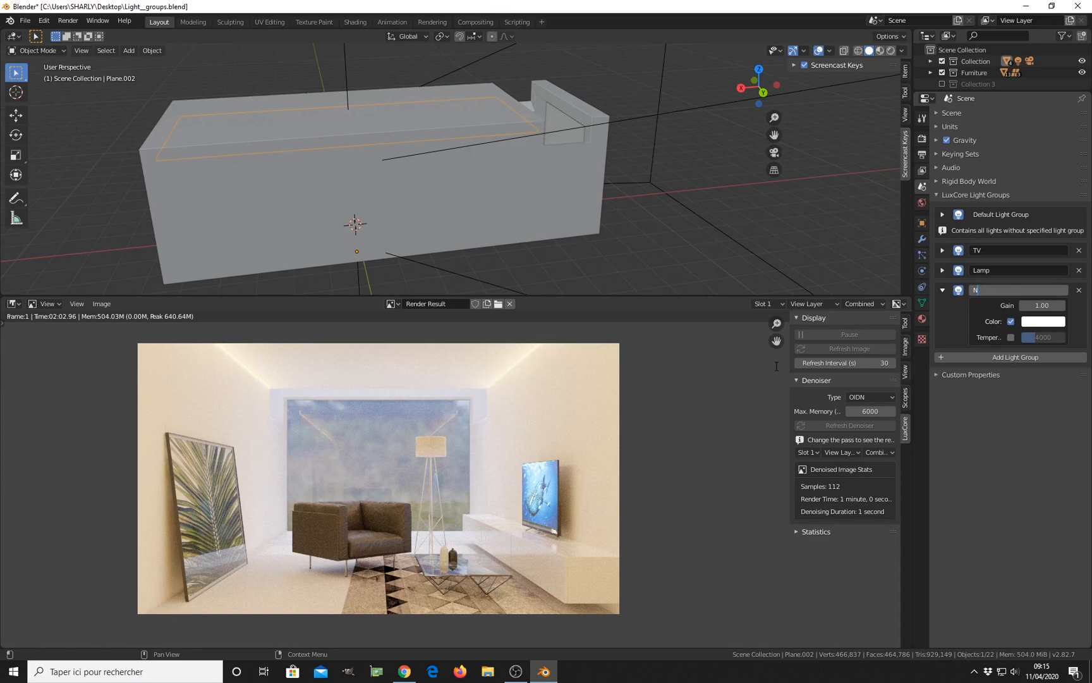
{"action": "type", "text": "eon"}
{"action": "key", "text": "Return"}
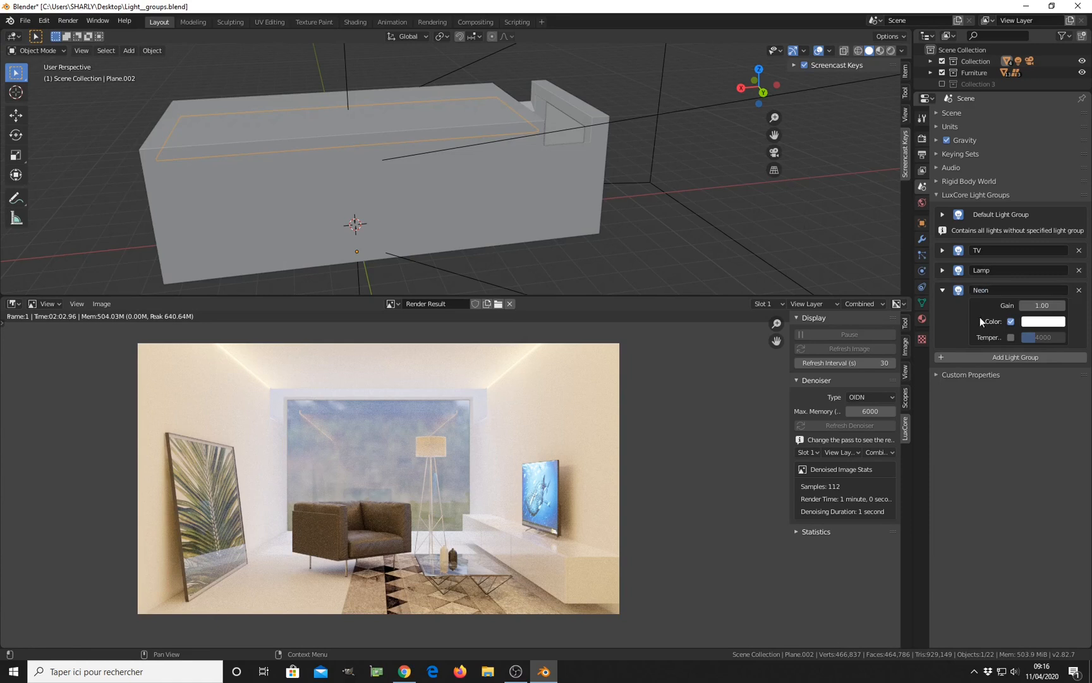
{"action": "left_click", "coordinate": [942, 291]}
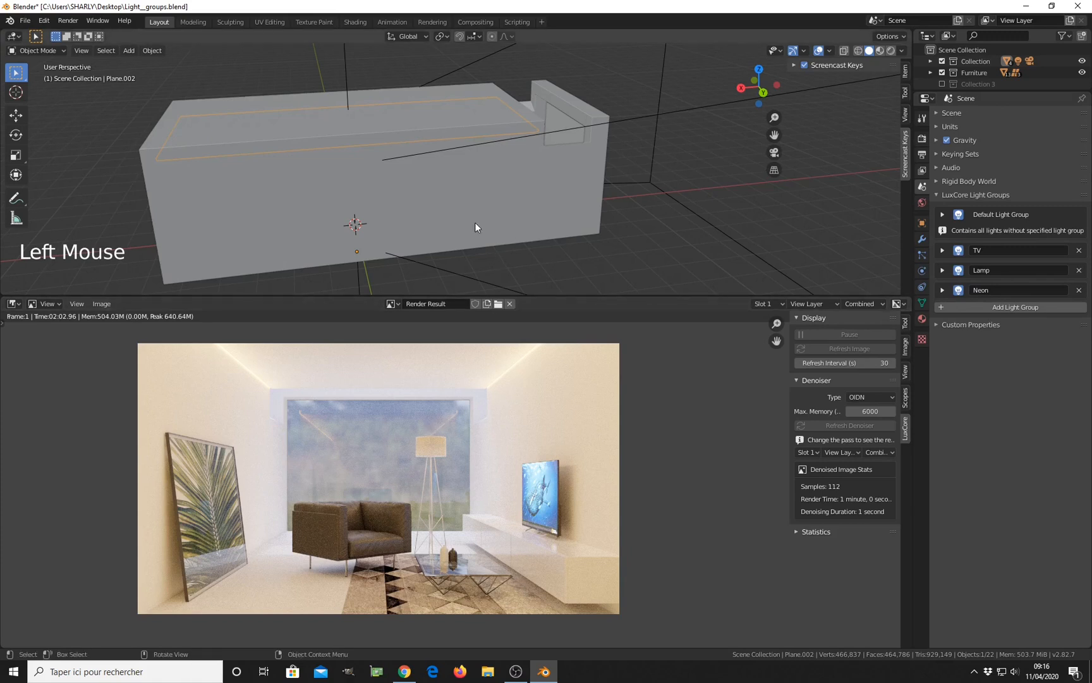
Step: Examine the light settings of the HDRI world and of the Sun lamp above the room
{"action": "scroll", "coordinate": [407, 142], "scroll_direction": "down", "scroll_amount": 4}
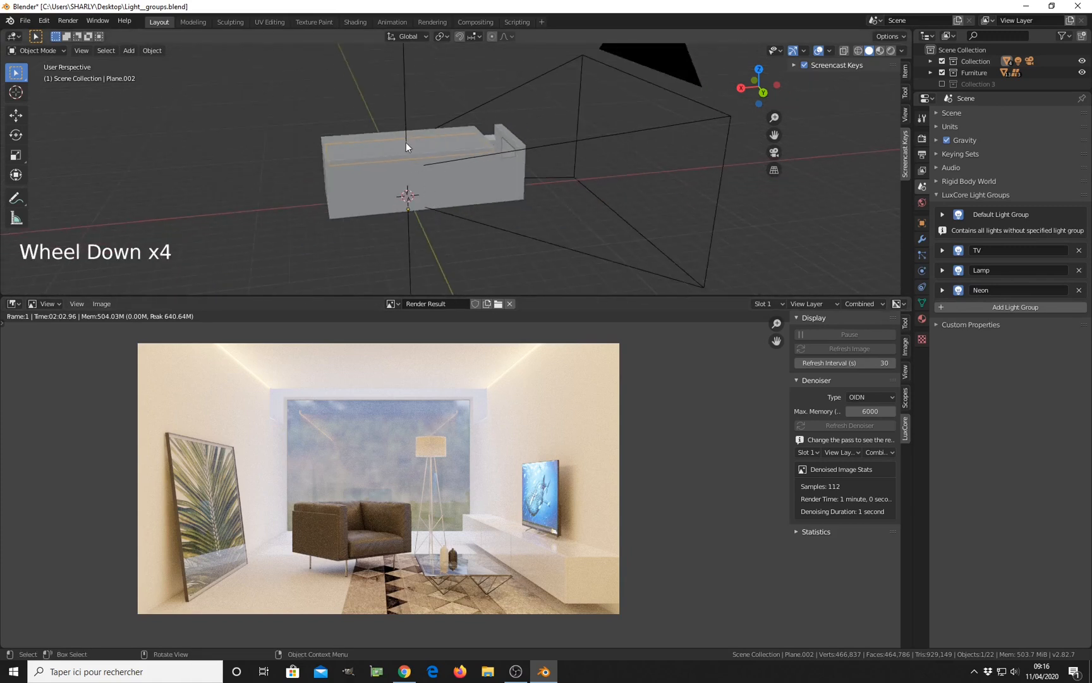
{"action": "left_click", "coordinate": [923, 202]}
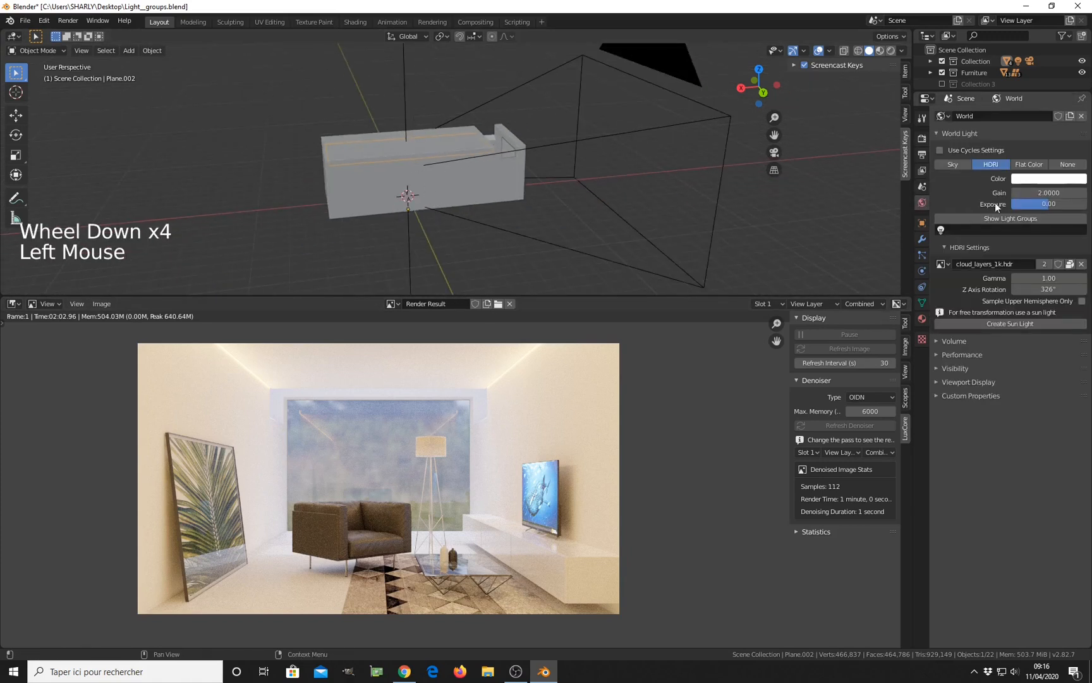
{"action": "left_click", "coordinate": [402, 98]}
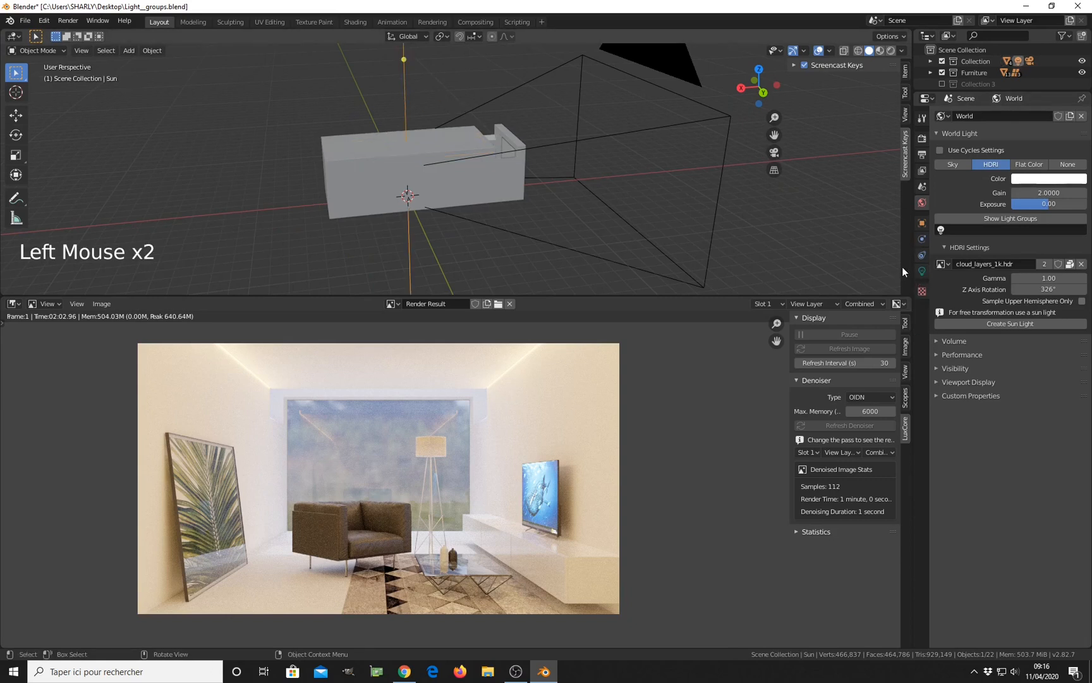
{"action": "left_click", "coordinate": [922, 271]}
{"action": "left_click", "coordinate": [1044, 244]}
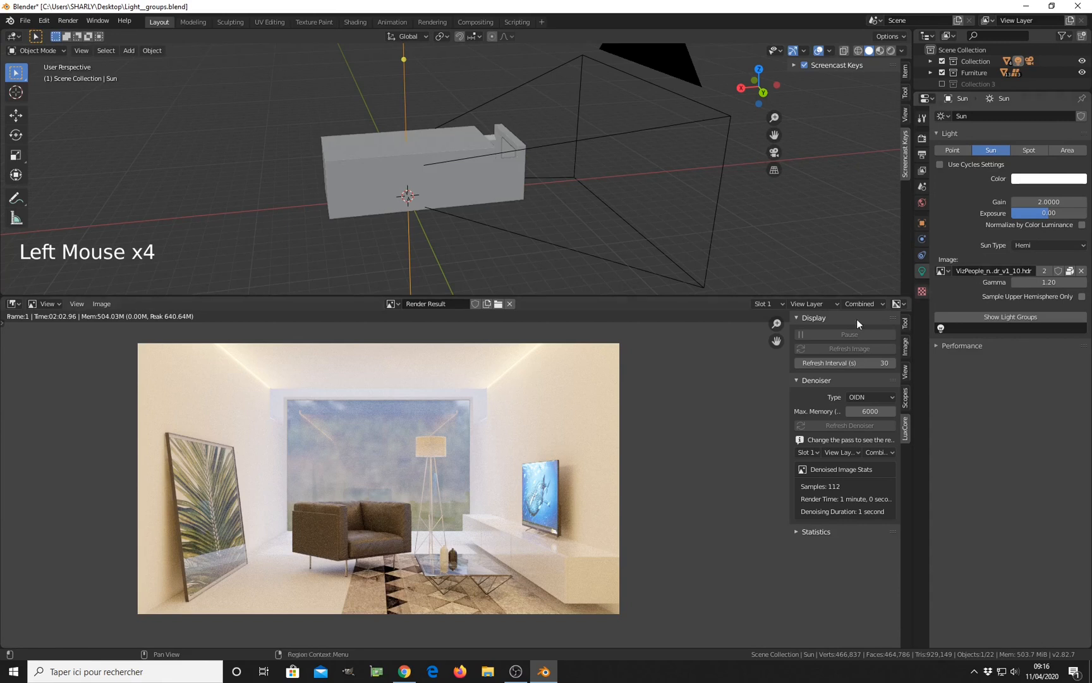
Step: Add a light group named Night to the scene and collapse its settings
{"action": "left_click", "coordinate": [924, 189]}
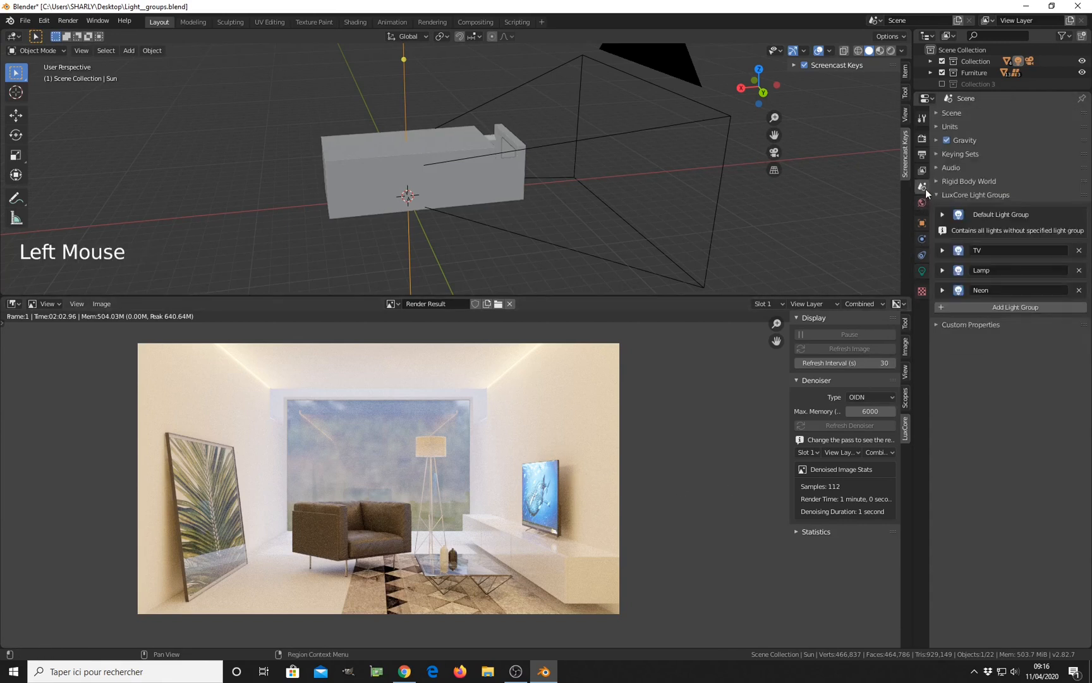
{"action": "left_click", "coordinate": [985, 308]}
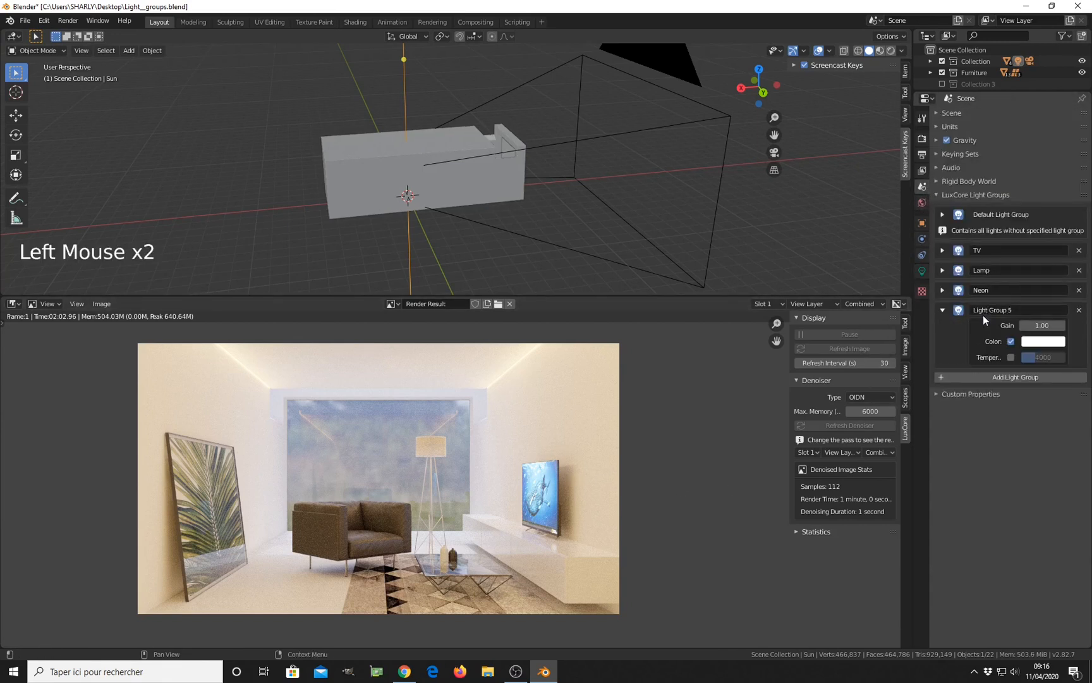
{"action": "left_click", "coordinate": [983, 310]}
{"action": "key", "text": "shift"}
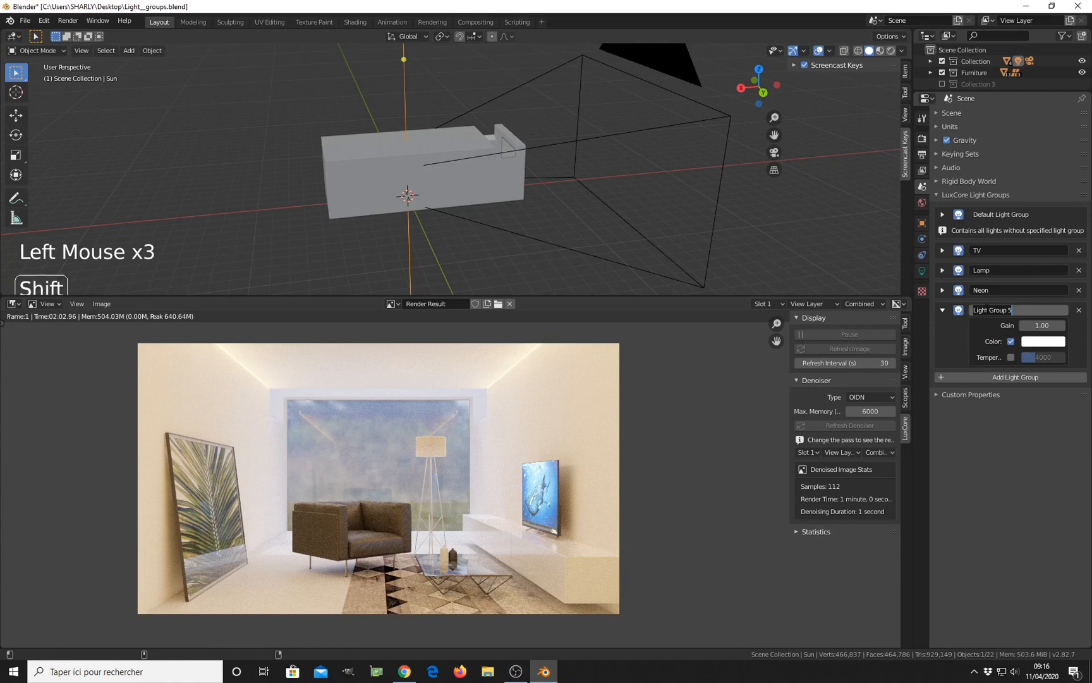
{"action": "type", "text": "Nigh"}
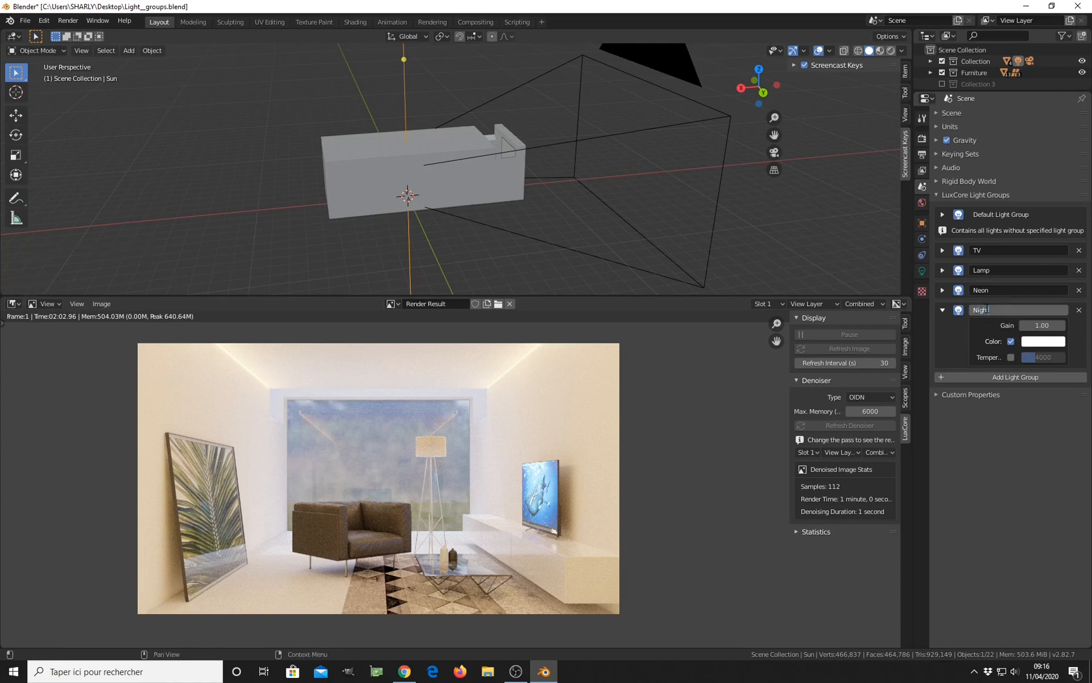
{"action": "key", "text": "Return"}
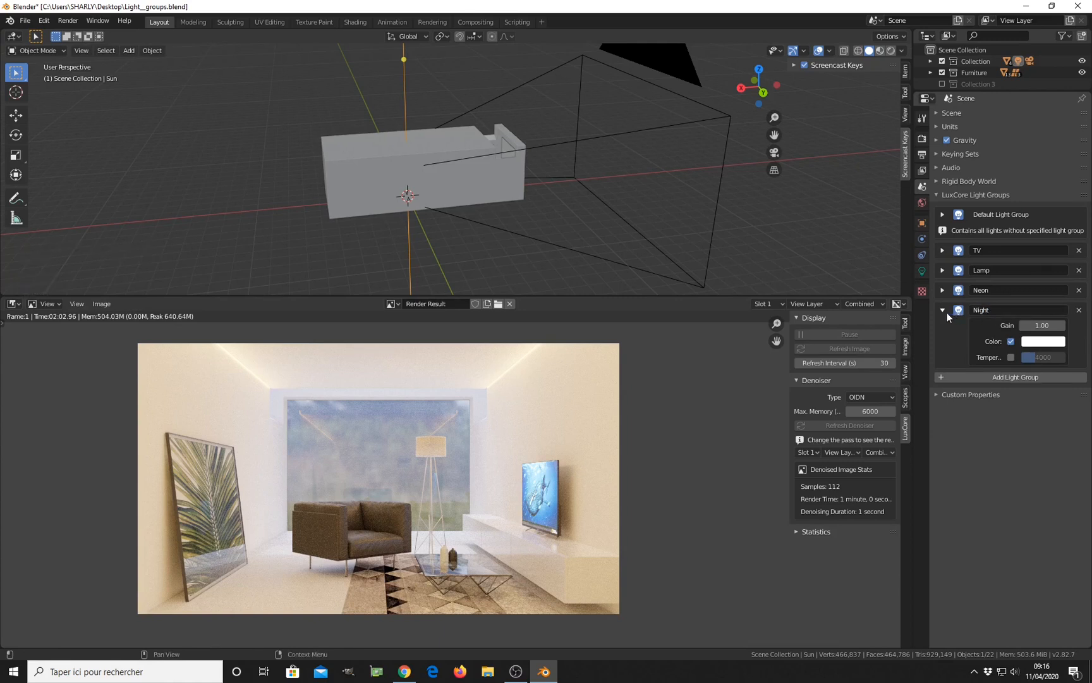
{"action": "left_click", "coordinate": [942, 309]}
Step: Add a fifth custom light group named Day and collapse its settings
{"action": "left_click", "coordinate": [973, 328]}
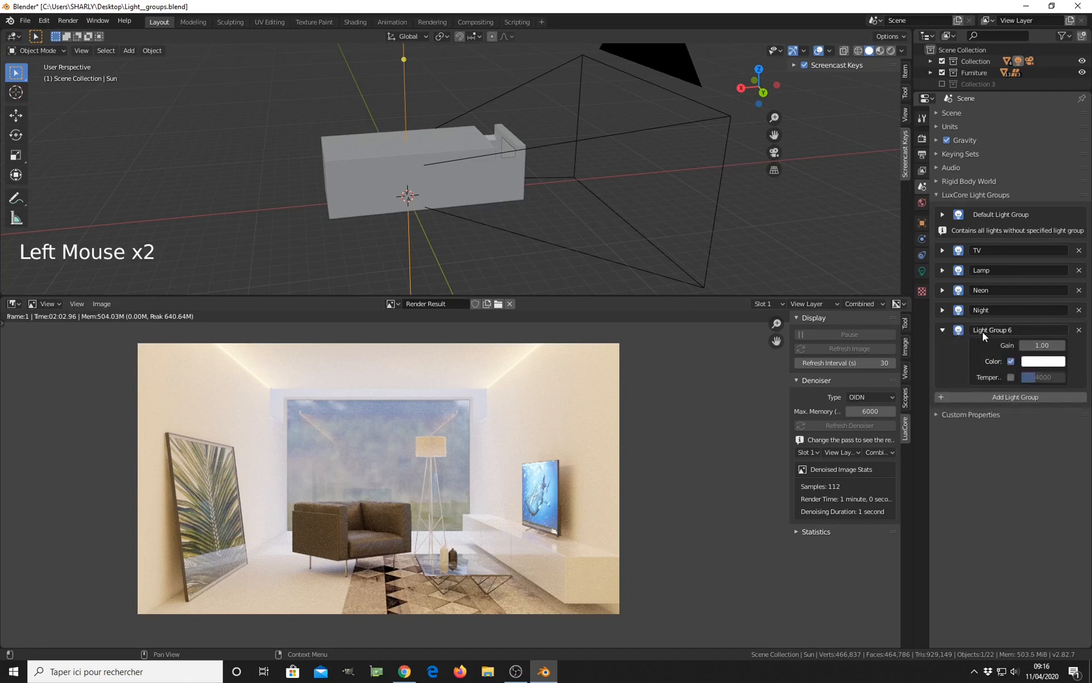
{"action": "left_click", "coordinate": [983, 332]}
{"action": "type", "text": "Day"}
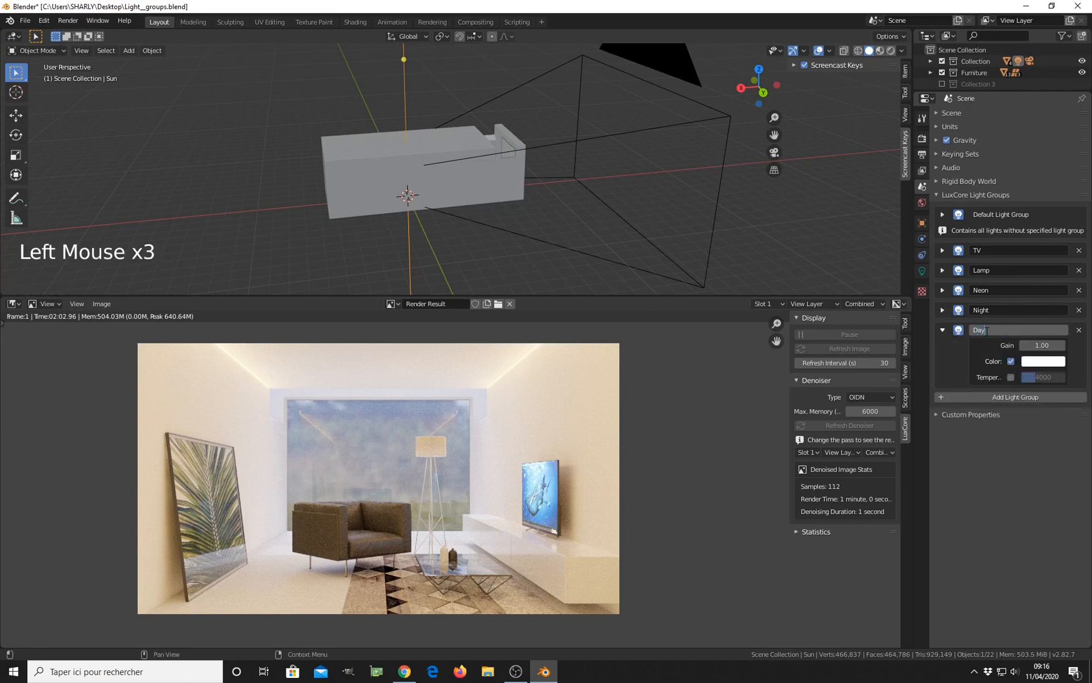
{"action": "key", "text": "Return"}
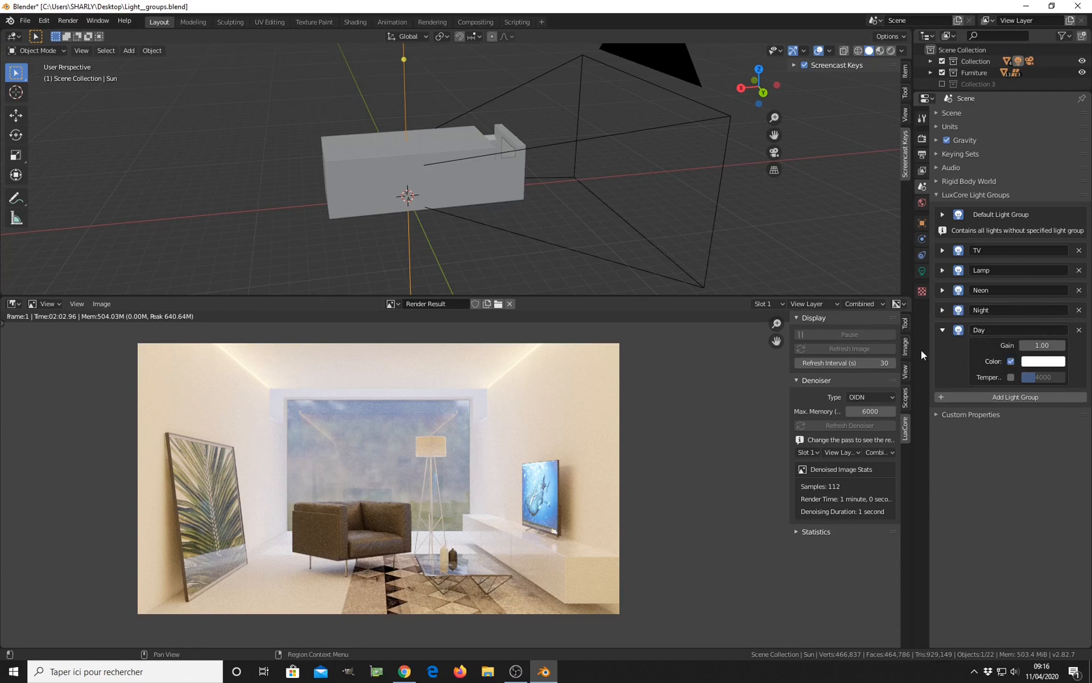
{"action": "left_click", "coordinate": [942, 330]}
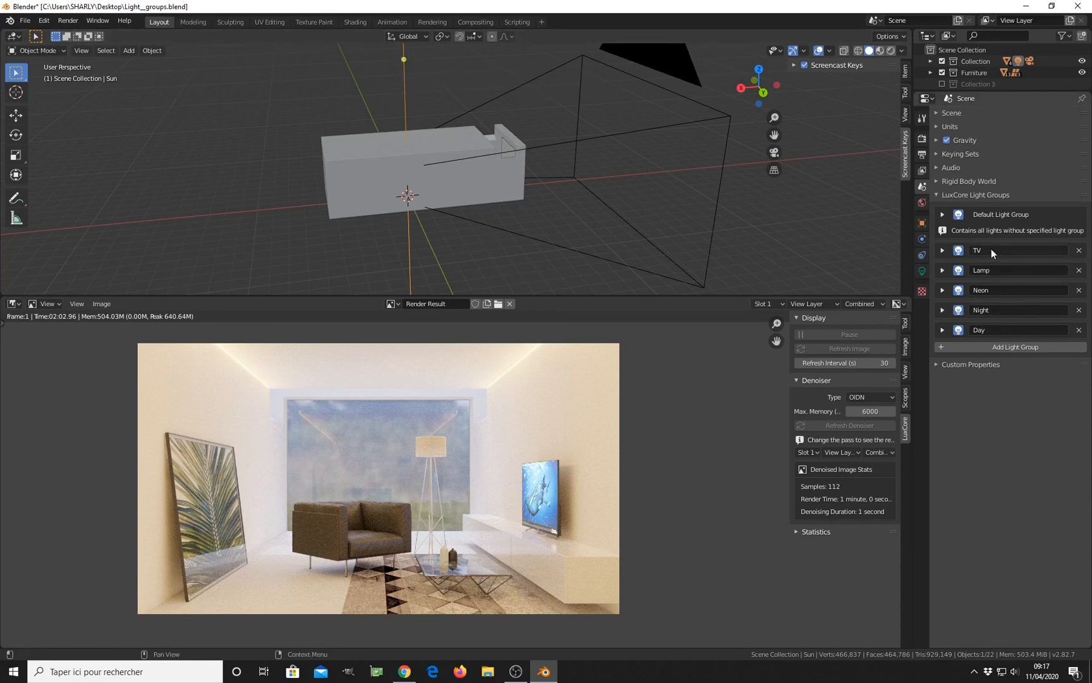
Step: View the room through the camera and select the TV on the wall unit
{"action": "key", "text": "KP_0"}
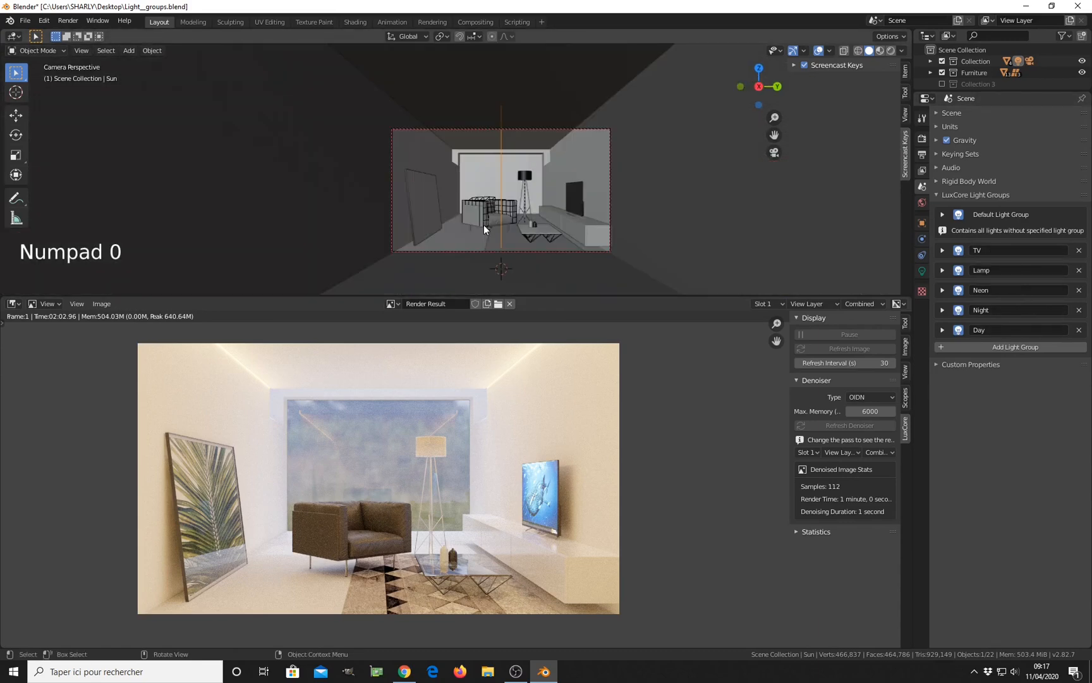
{"action": "scroll", "coordinate": [505, 222], "scroll_direction": "up", "scroll_amount": 5}
{"action": "left_click", "coordinate": [748, 227]}
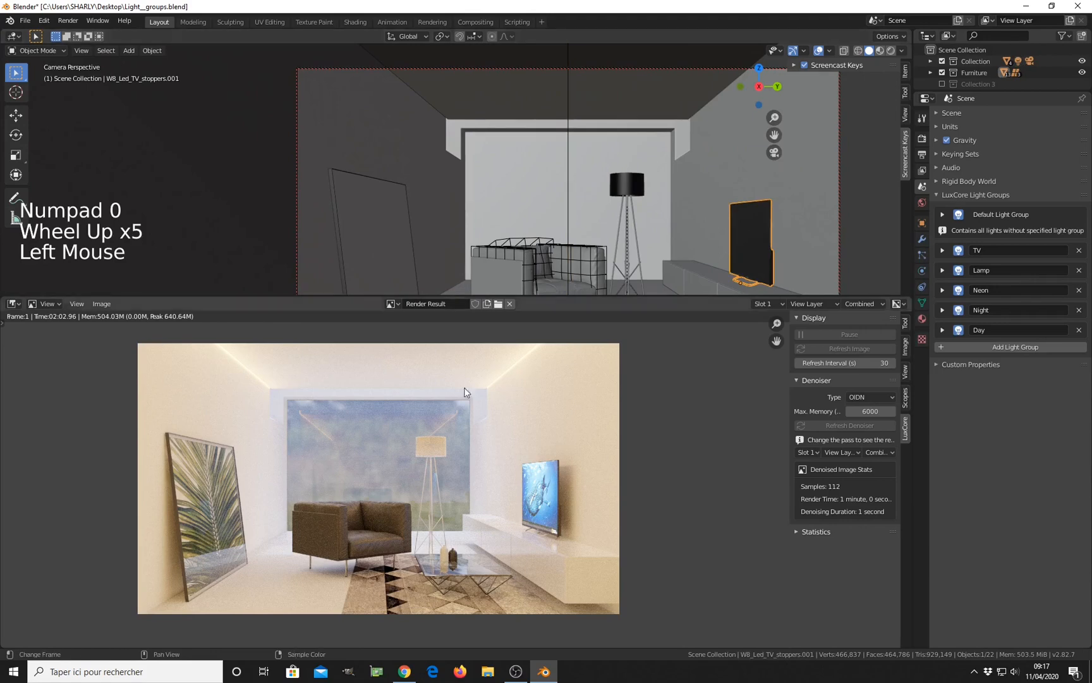
Step: Split the render result area vertically and show the LuxCore Material Nodes editor in one half
{"action": "right_click", "coordinate": [446, 294]}
{"action": "left_click", "coordinate": [428, 270]}
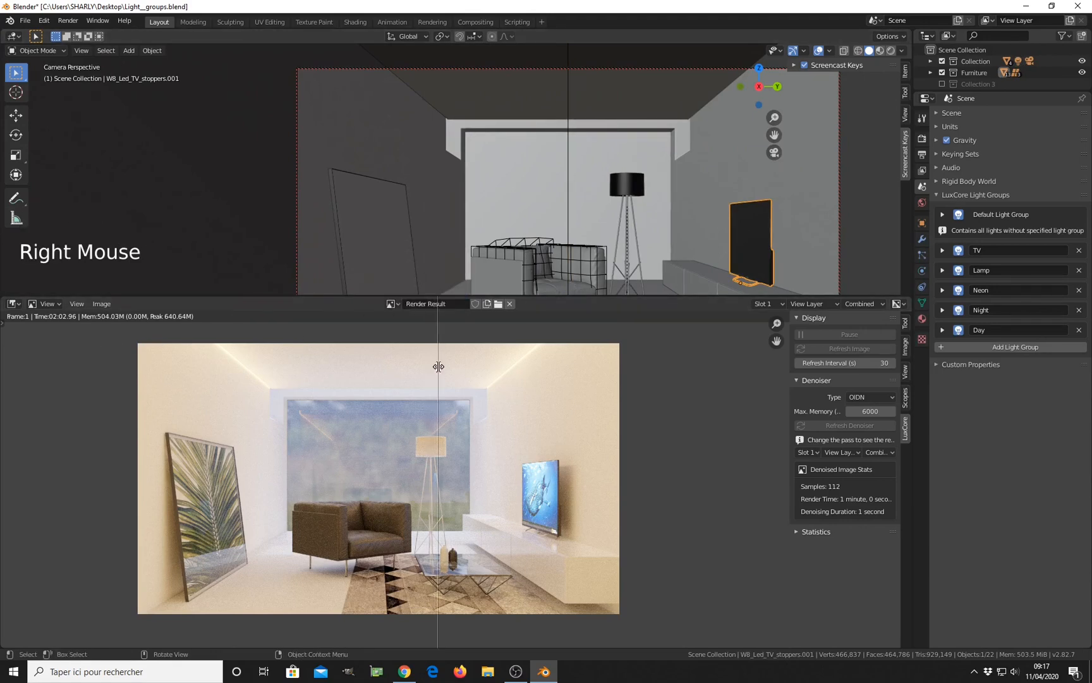
{"action": "left_click", "coordinate": [438, 367]}
{"action": "left_click", "coordinate": [452, 304]}
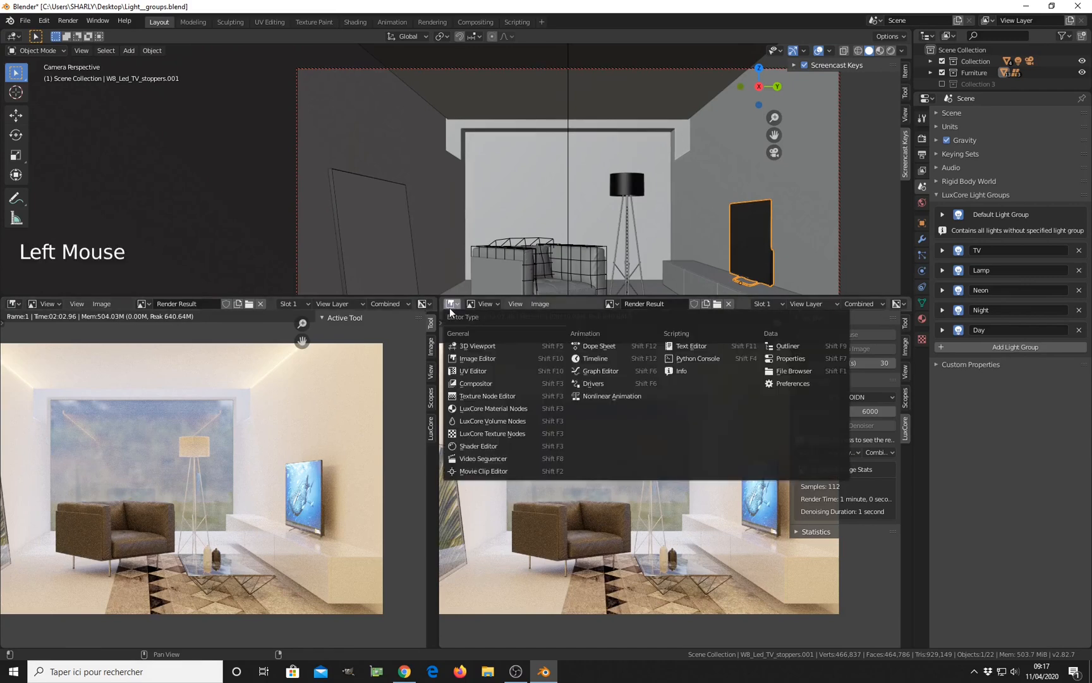
{"action": "left_click", "coordinate": [468, 409]}
Step: Move the Glossy Material node of the TV's screen material slightly farther away from the Emission node
{"action": "scroll", "coordinate": [620, 498], "scroll_direction": "down", "scroll_amount": 9}
{"action": "middle_click_drag", "start_coordinate": [658, 509], "coordinate": [632, 449]}
{"action": "scroll", "coordinate": [632, 449], "scroll_direction": "up", "scroll_amount": 5}
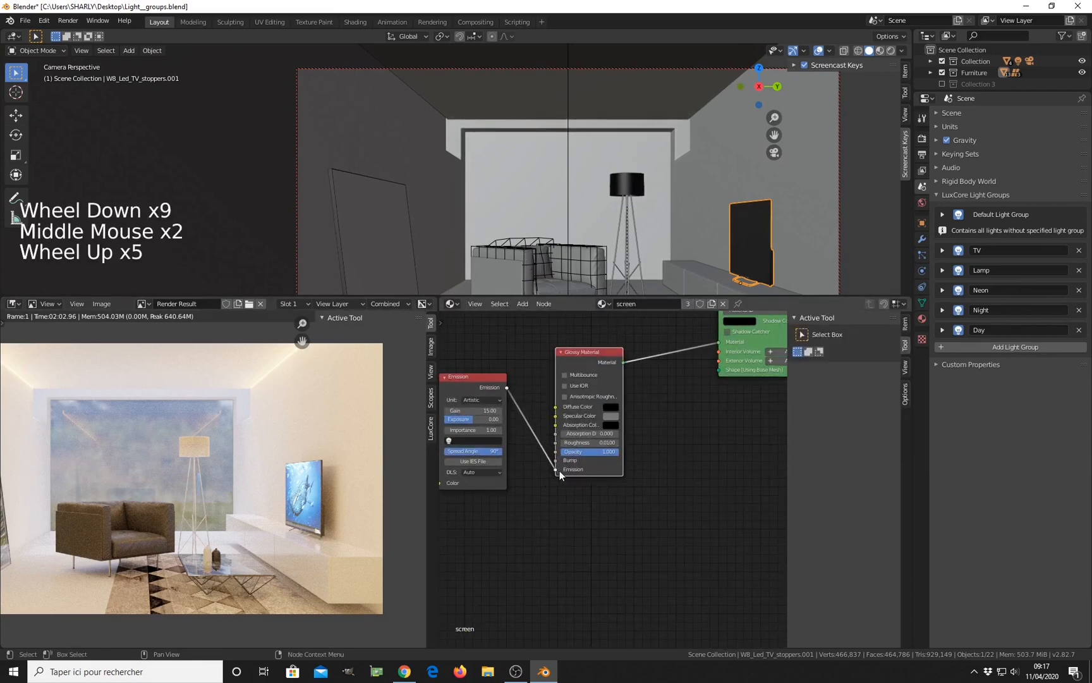
{"action": "middle_click_drag", "start_coordinate": [560, 471], "coordinate": [563, 470]}
{"action": "left_click_drag", "start_coordinate": [595, 351], "coordinate": [623, 317]}
{"action": "scroll", "coordinate": [632, 335], "scroll_direction": "down", "scroll_amount": 3}
{"action": "middle_click_drag", "start_coordinate": [639, 320], "coordinate": [640, 379]}
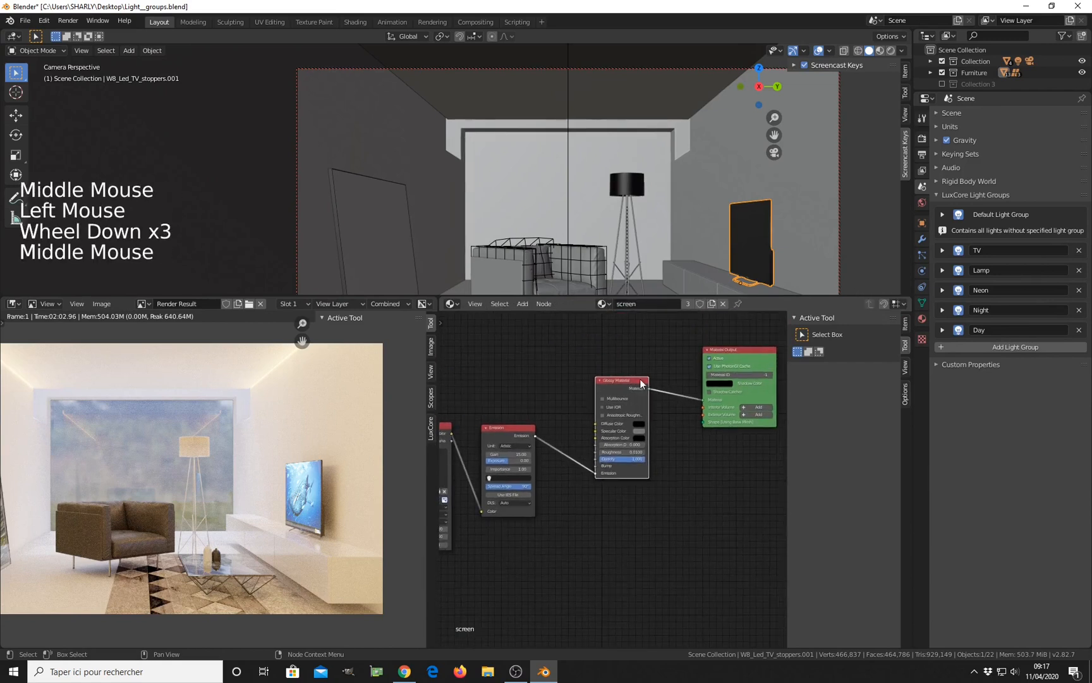
{"action": "middle_click_drag", "start_coordinate": [584, 402], "coordinate": [617, 465]}
{"action": "scroll", "coordinate": [617, 457], "scroll_direction": "up", "scroll_amount": 4}
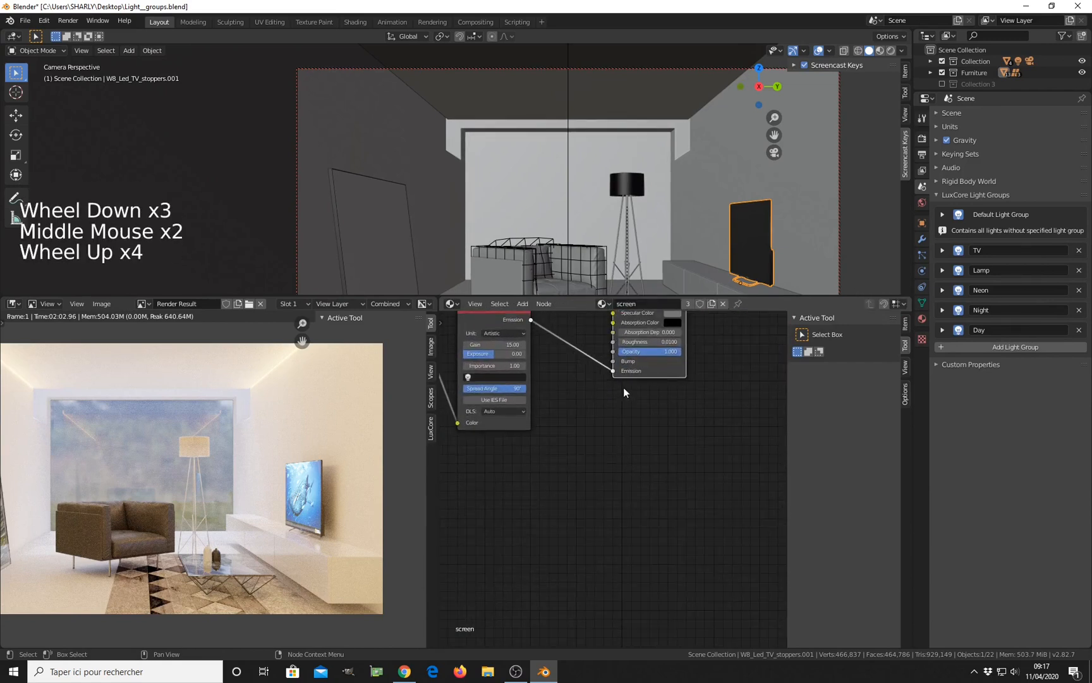
{"action": "middle_click_drag", "start_coordinate": [588, 418], "coordinate": [602, 475]}
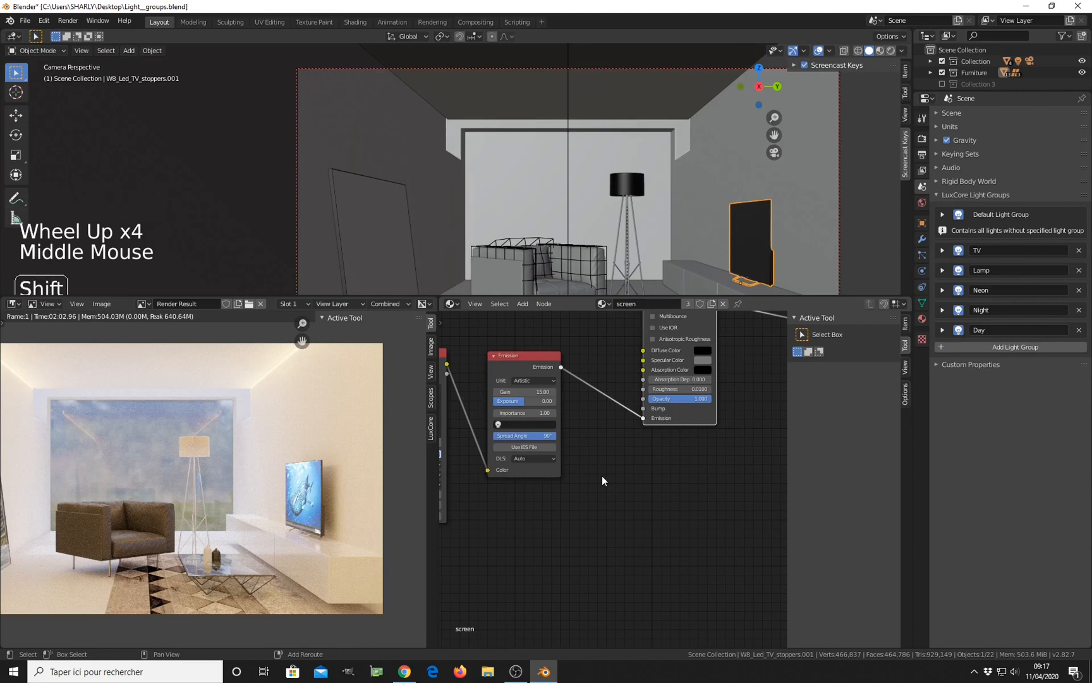
Step: Add a second Light Emission node to the screen material and delete it again
{"action": "key", "text": "shift+a"}
{"action": "mouse_move", "coordinate": [582, 496]}
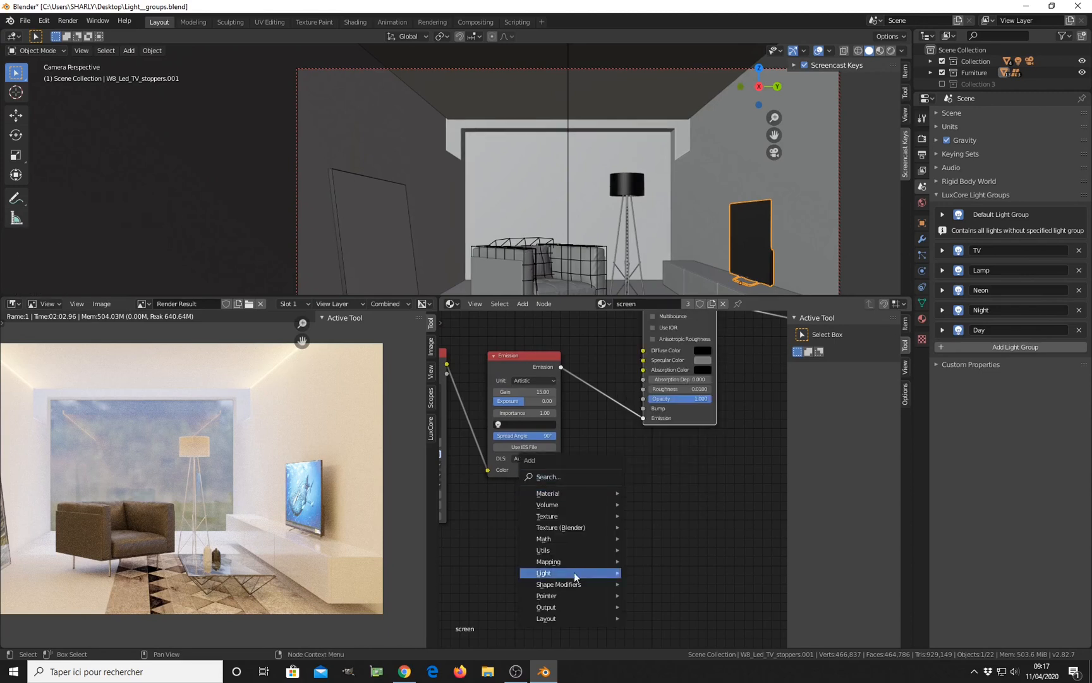
{"action": "mouse_move", "coordinate": [560, 573]}
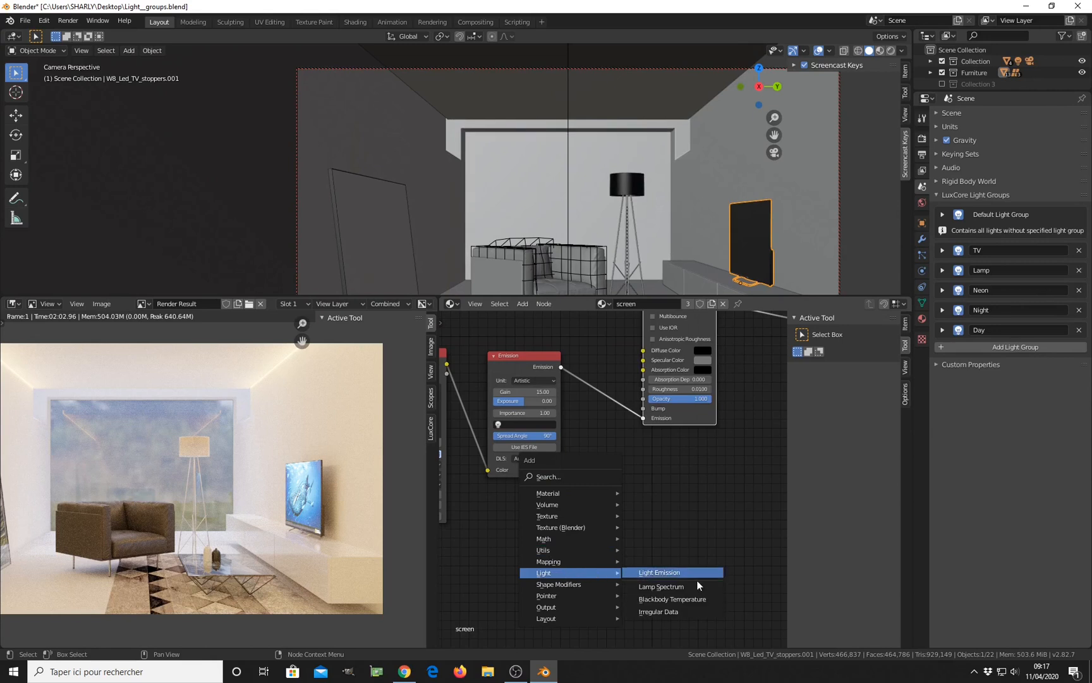
{"action": "left_click", "coordinate": [661, 572]}
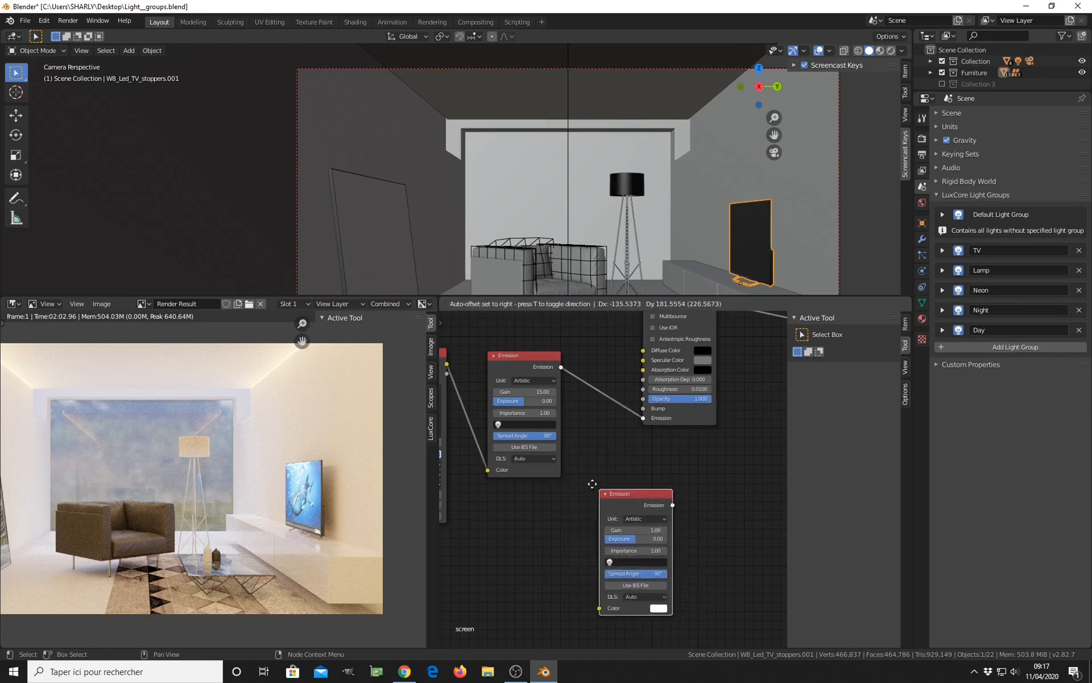
{"action": "left_click", "coordinate": [667, 499]}
{"action": "left_click", "coordinate": [628, 483]}
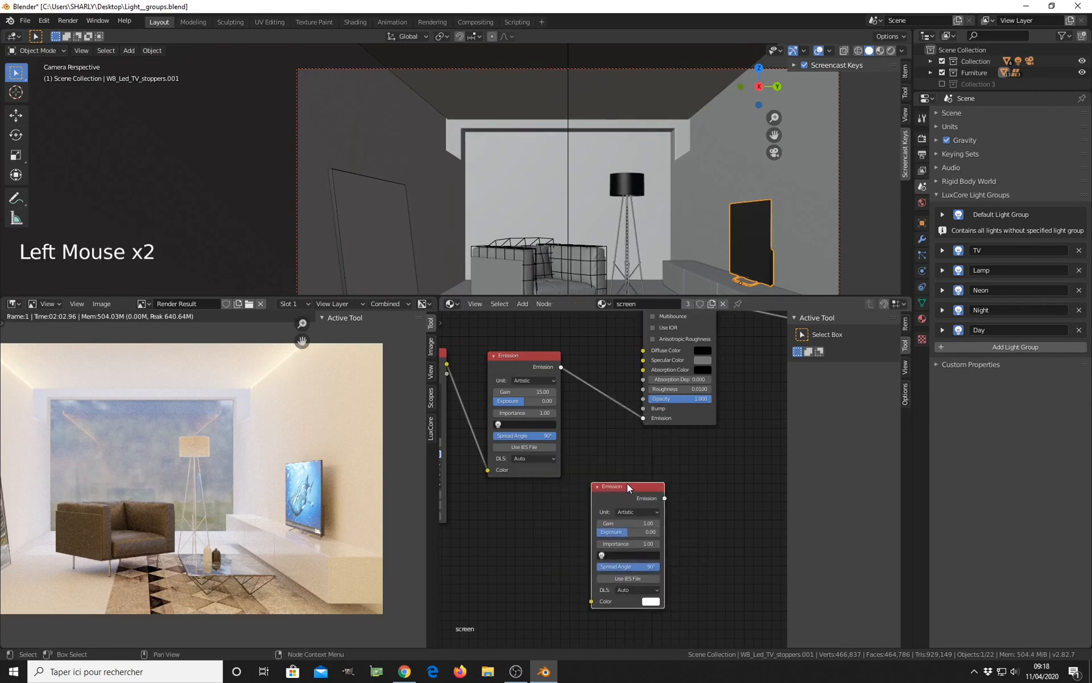
{"action": "key", "text": "Delete"}
Step: Assign the TV light group to the Emission node of the screen material
{"action": "middle_click_drag", "start_coordinate": [493, 461], "coordinate": [575, 482]}
{"action": "scroll", "coordinate": [576, 481], "scroll_direction": "up", "scroll_amount": 5}
{"action": "middle_click_drag", "start_coordinate": [601, 409], "coordinate": [572, 456]}
{"action": "scroll", "coordinate": [555, 459], "scroll_direction": "down", "scroll_amount": 3}
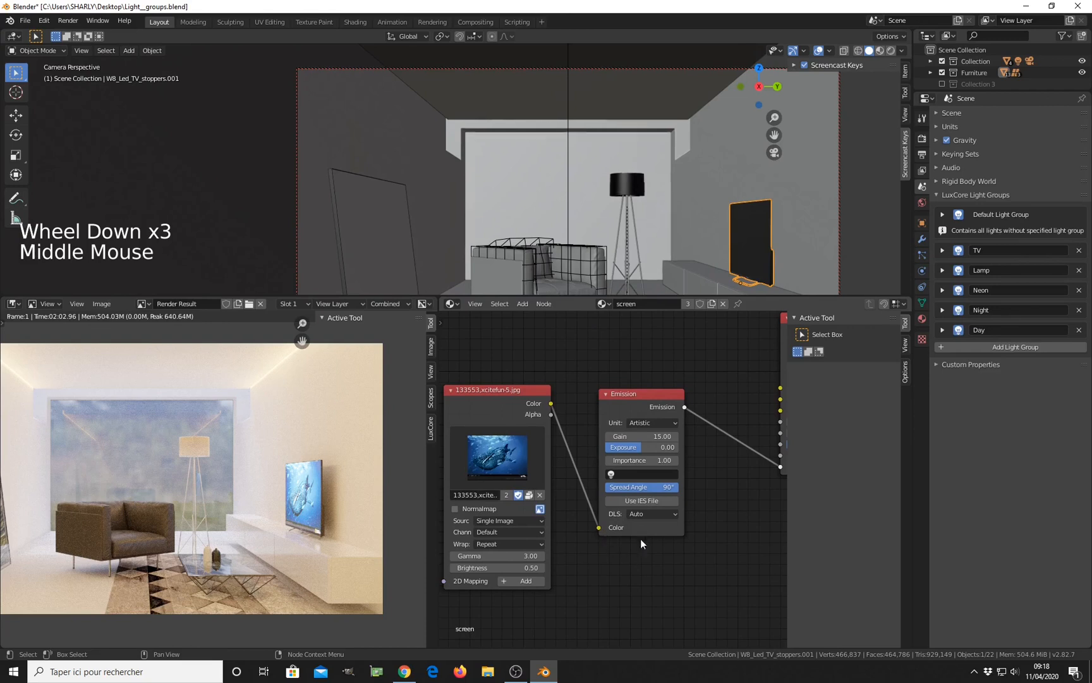
{"action": "middle_click_drag", "start_coordinate": [640, 538], "coordinate": [585, 514]}
{"action": "scroll", "coordinate": [592, 503], "scroll_direction": "up", "scroll_amount": 4}
{"action": "left_click", "coordinate": [557, 460]}
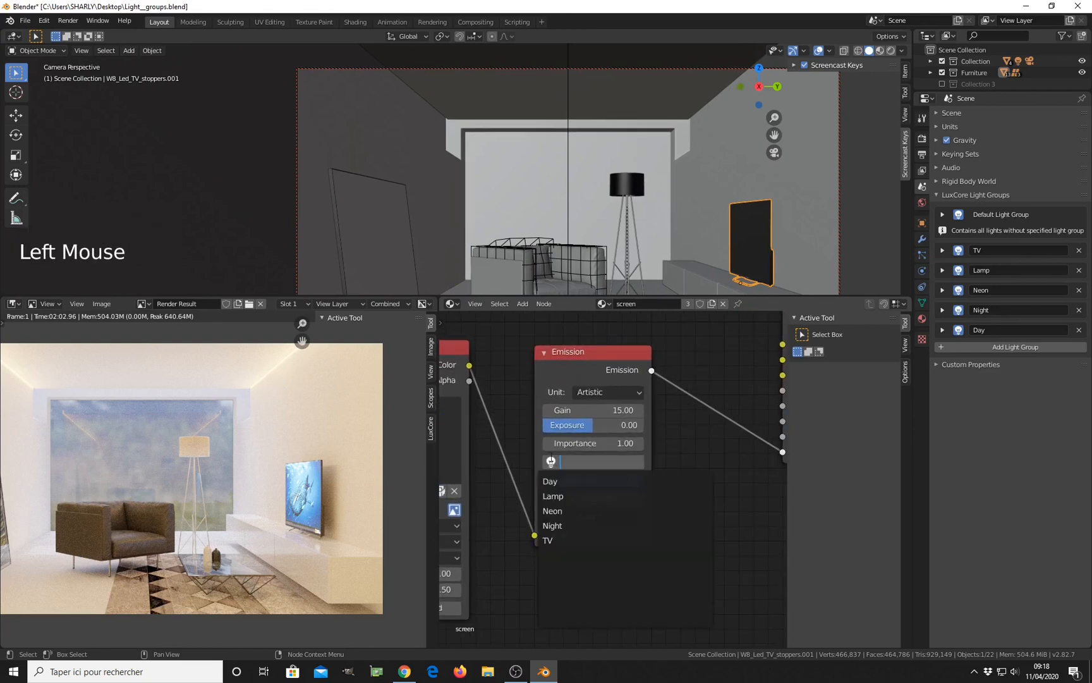
{"action": "key", "text": "Escape"}
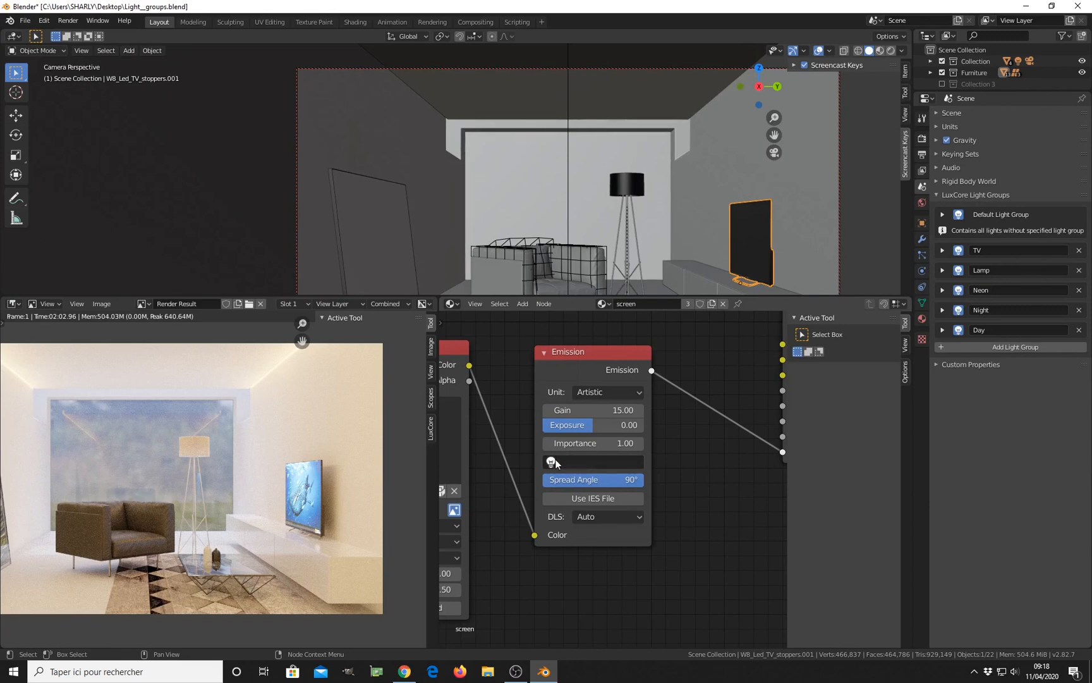
{"action": "left_click", "coordinate": [557, 463]}
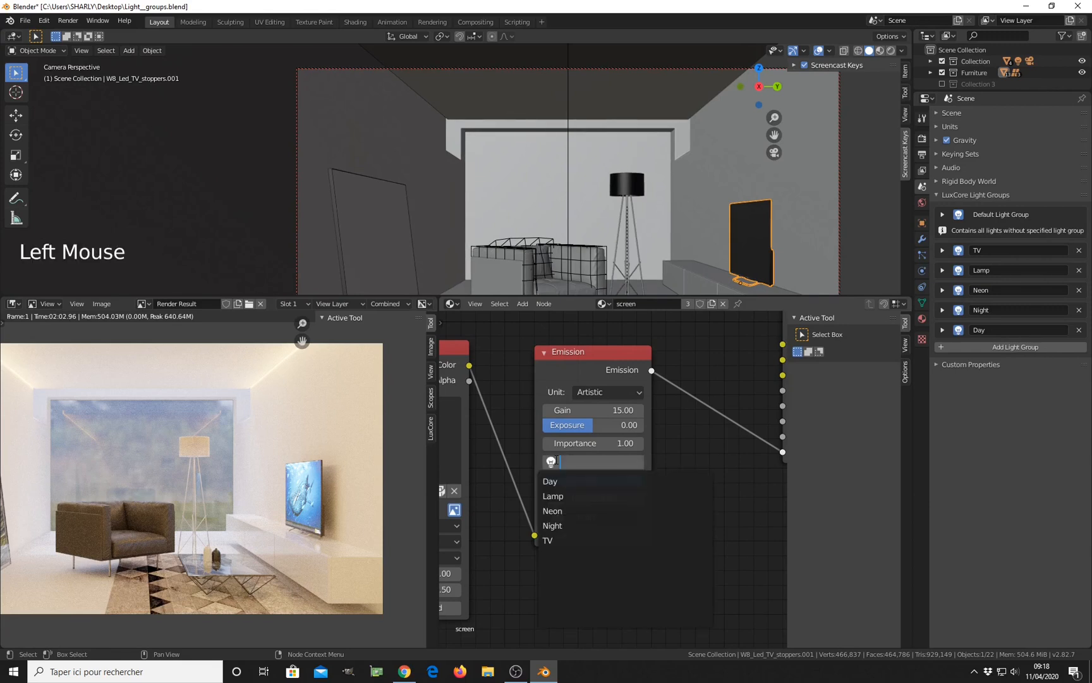
{"action": "left_click", "coordinate": [574, 540]}
{"action": "scroll", "coordinate": [584, 525], "scroll_direction": "down", "scroll_amount": 7}
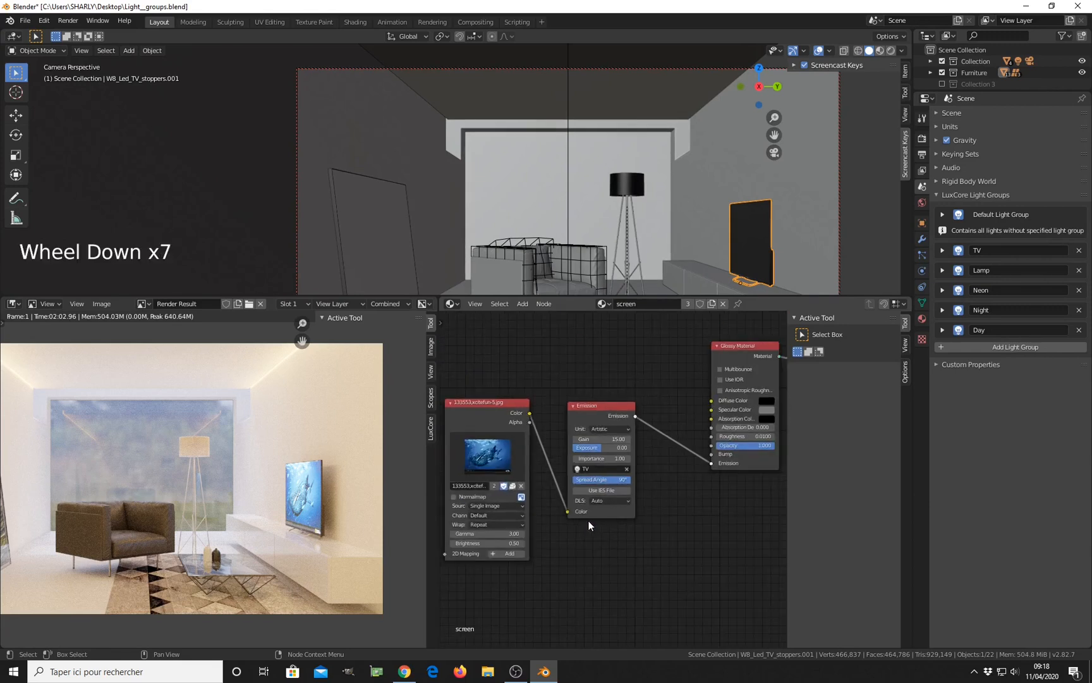
{"action": "scroll", "coordinate": [589, 519], "scroll_direction": "down", "scroll_amount": 5}
{"action": "middle_click_drag", "start_coordinate": [612, 515], "coordinate": [601, 468]}
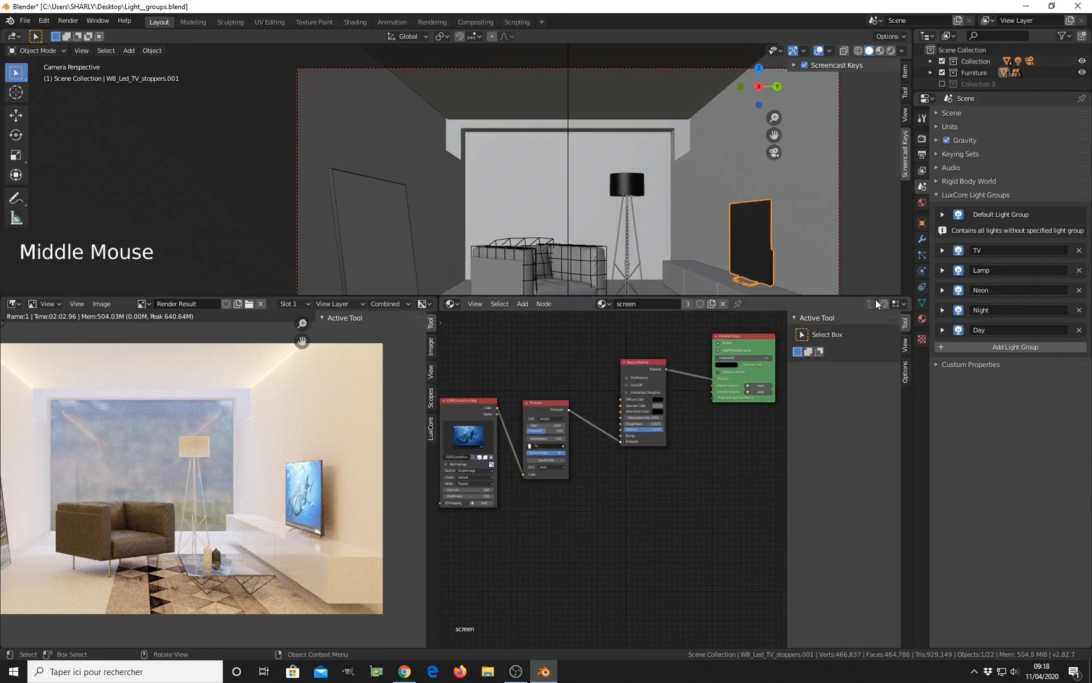
Step: Select the small light-emitting cube inside the floor lamp's shade
{"action": "scroll", "coordinate": [626, 202], "scroll_direction": "up", "scroll_amount": 4}
{"action": "middle_click_drag", "start_coordinate": [631, 199], "coordinate": [568, 182]}
{"action": "scroll", "coordinate": [640, 154], "scroll_direction": "up", "scroll_amount": 3}
{"action": "middle_click_drag", "start_coordinate": [640, 160], "coordinate": [614, 169]}
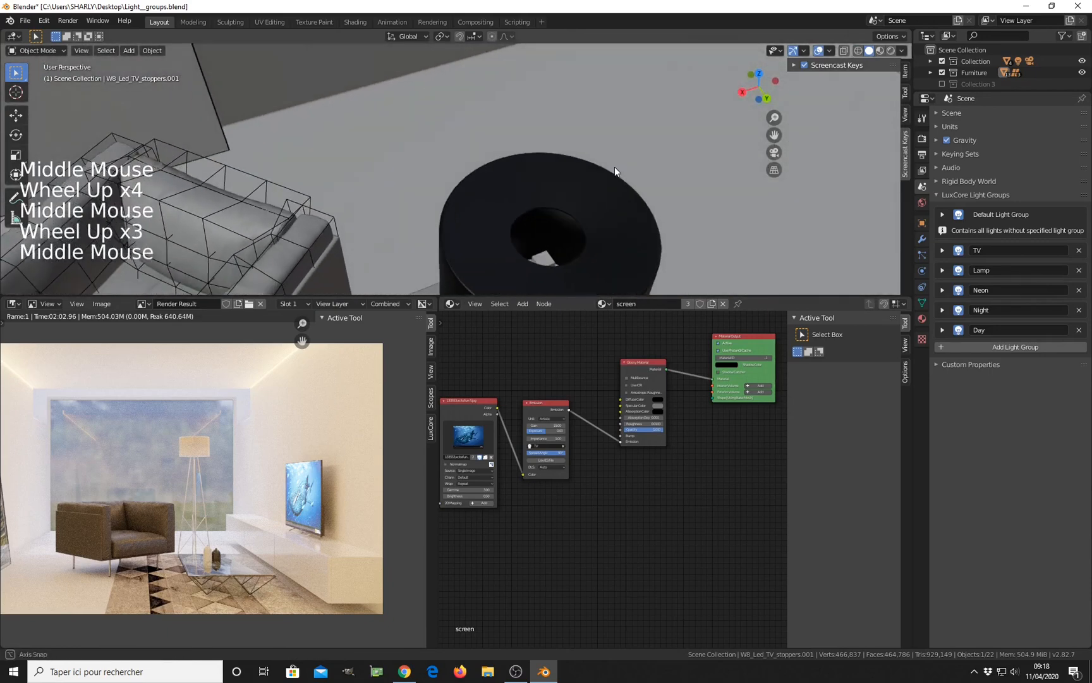
{"action": "left_click", "coordinate": [540, 259]}
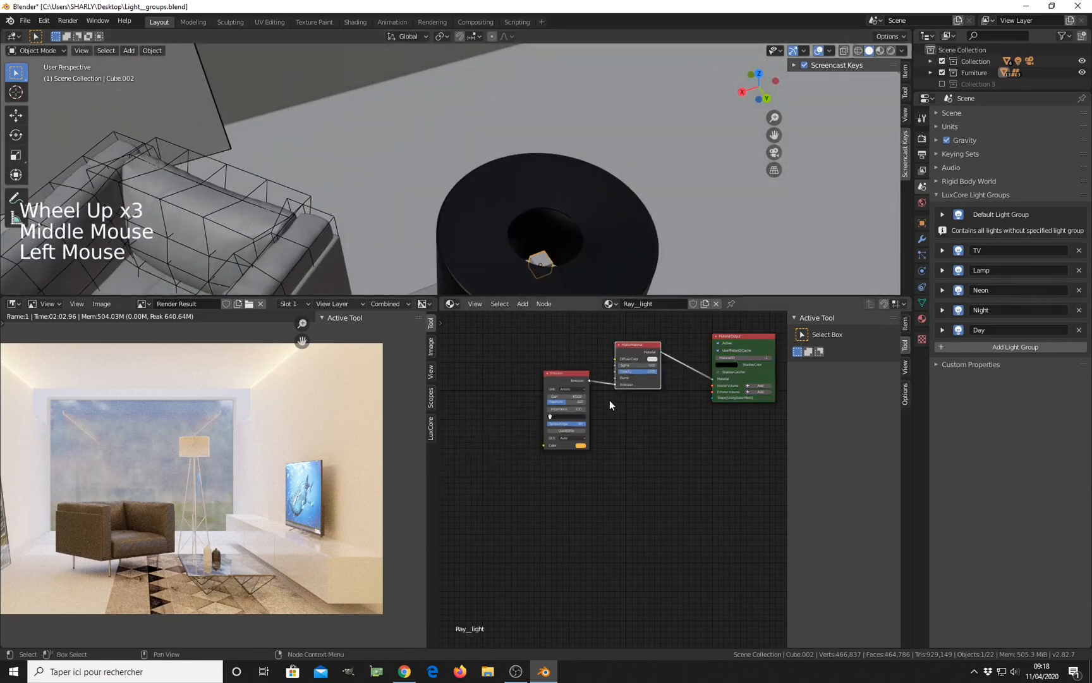
Step: Check the preview of the cube's Ray__light material in the material properties and collapse it again
{"action": "middle_click_drag", "start_coordinate": [610, 400], "coordinate": [624, 452]}
{"action": "scroll", "coordinate": [605, 420], "scroll_direction": "up", "scroll_amount": 5}
{"action": "left_click", "coordinate": [922, 318]}
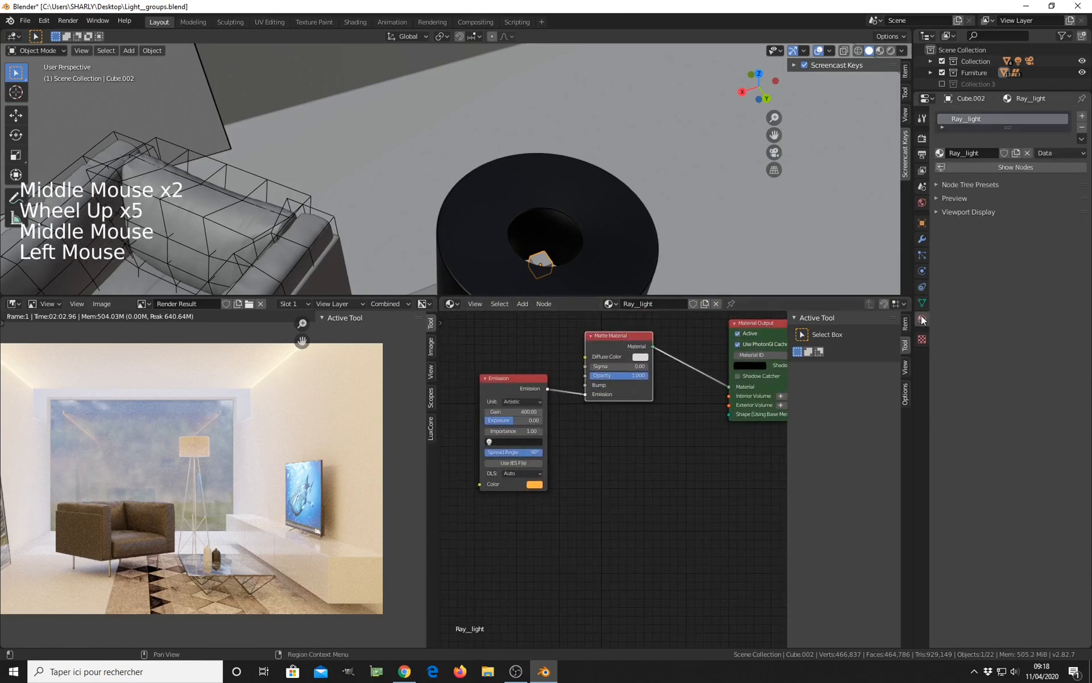
{"action": "left_click", "coordinate": [948, 198]}
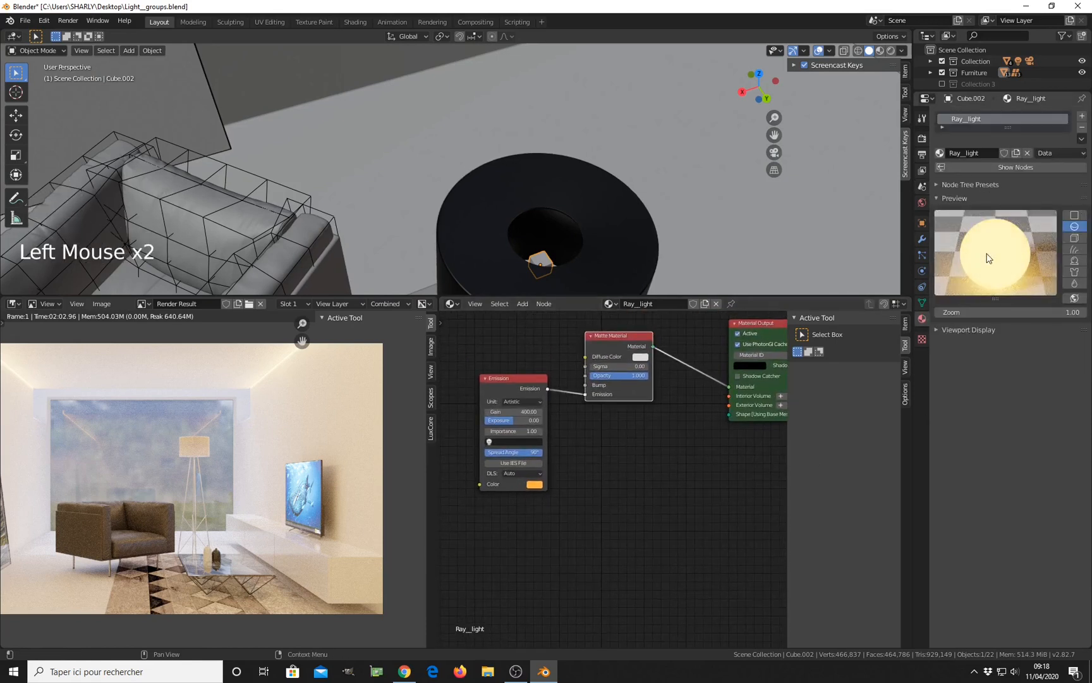
{"action": "left_click", "coordinate": [938, 198]}
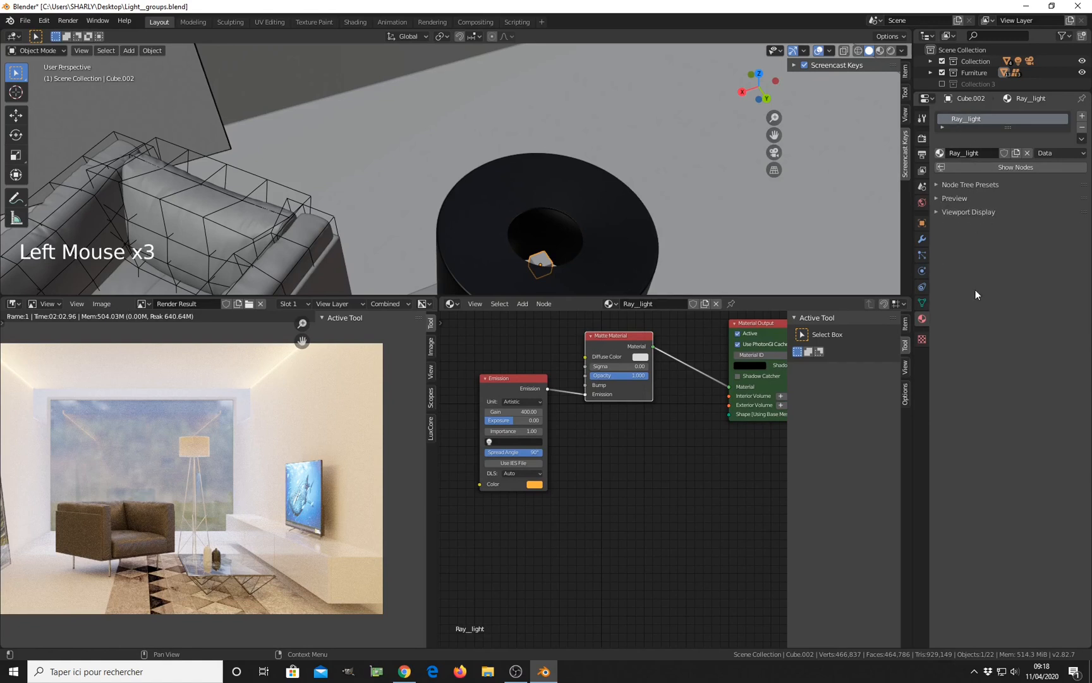
Step: Assign the Lamp light group to the Emission node of the Ray__light material
{"action": "middle_click_drag", "start_coordinate": [622, 432], "coordinate": [686, 456]}
{"action": "scroll", "coordinate": [610, 483], "scroll_direction": "up", "scroll_amount": 6}
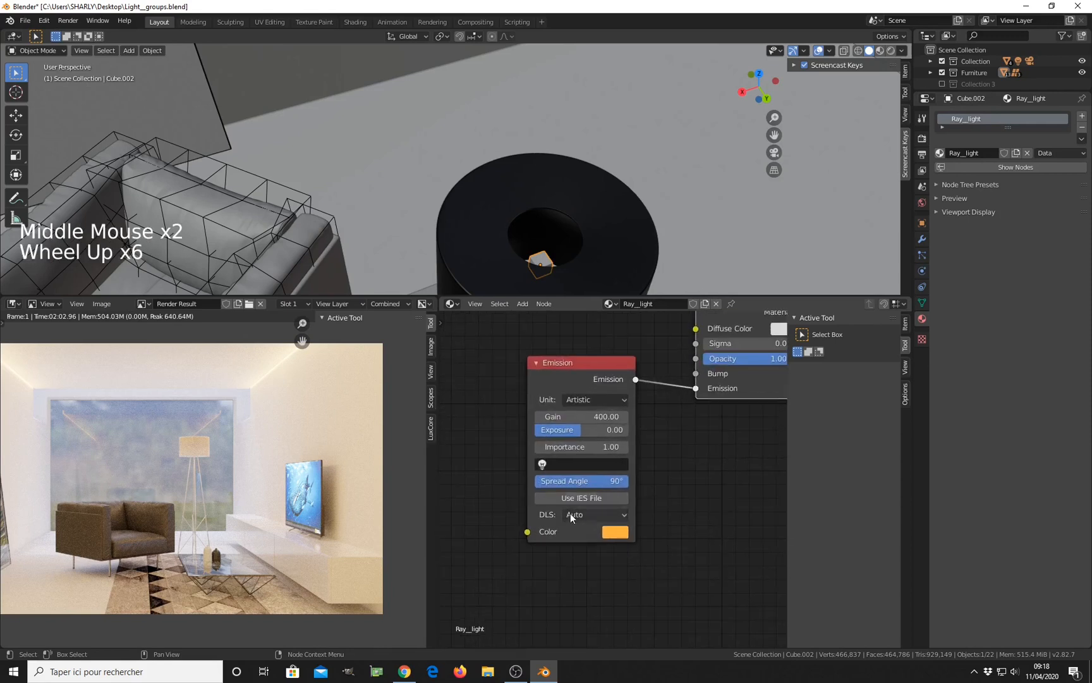
{"action": "left_click", "coordinate": [543, 465]}
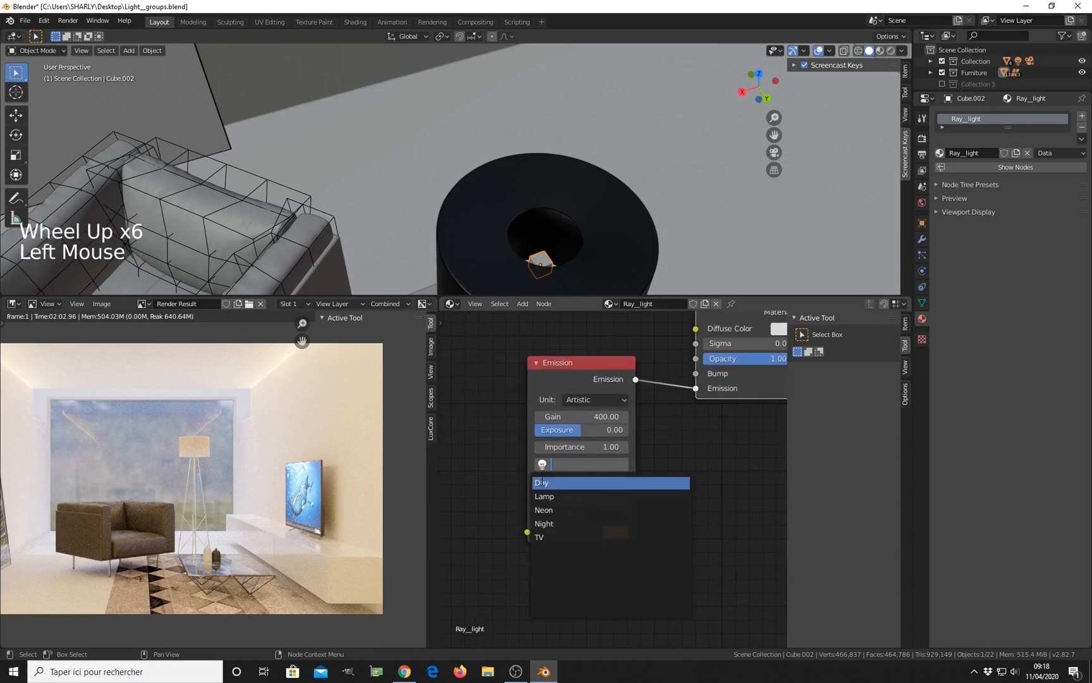
{"action": "left_click", "coordinate": [552, 496]}
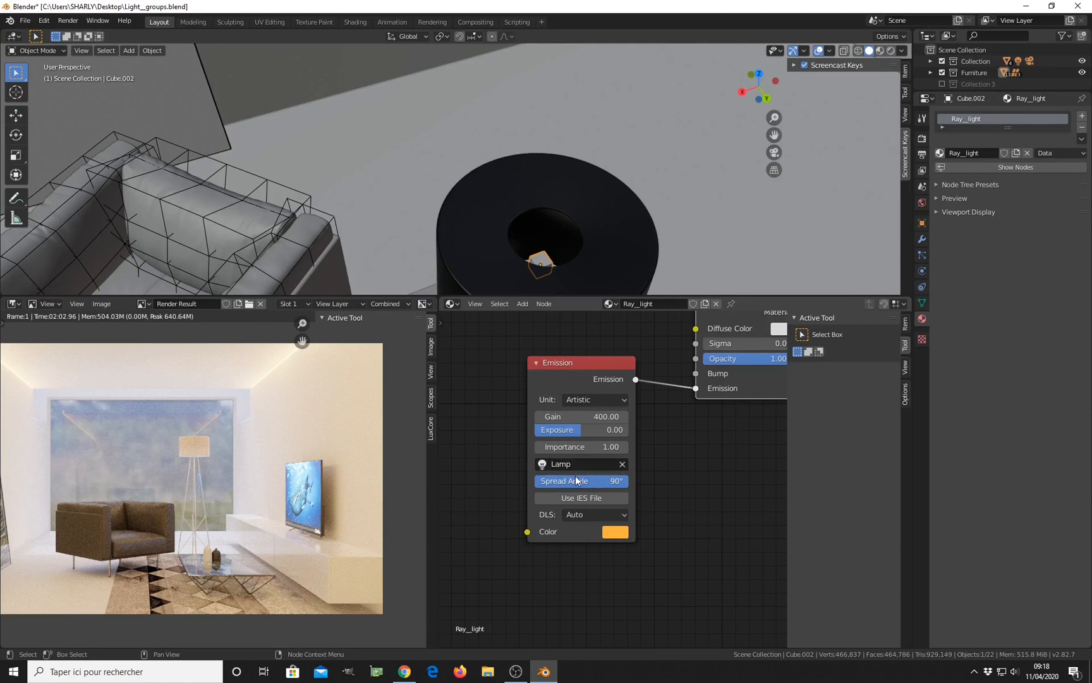
{"action": "scroll", "coordinate": [581, 471], "scroll_direction": "down", "scroll_amount": 5}
{"action": "middle_click_drag", "start_coordinate": [626, 472], "coordinate": [591, 469]}
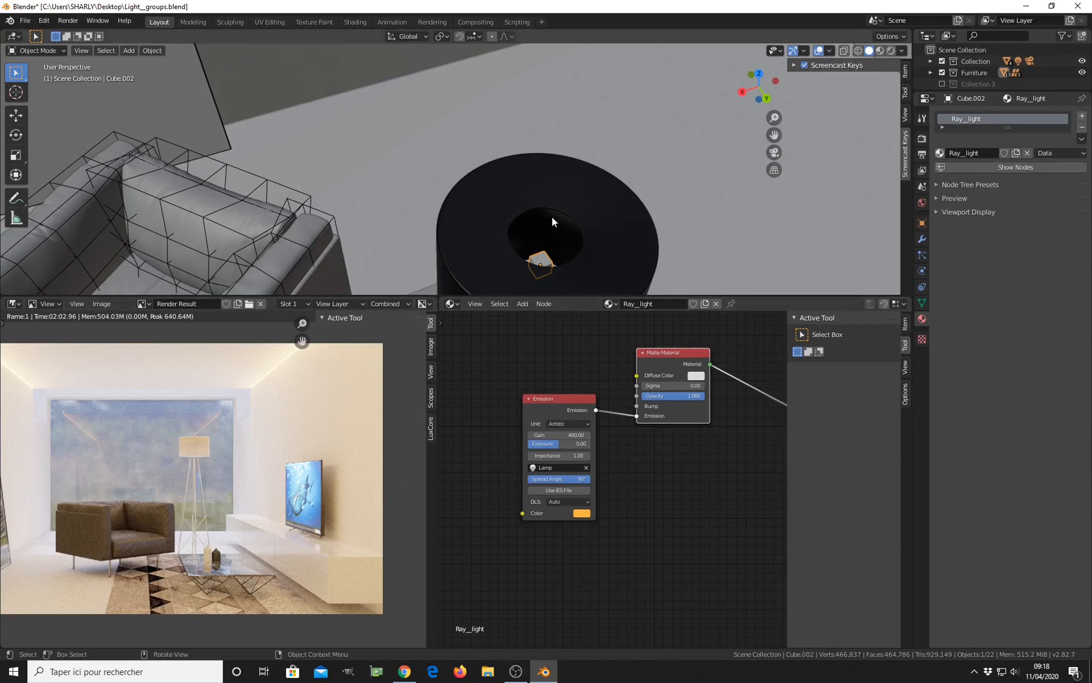
Step: Select the Sun light above the room and assign it to the Night light group
{"action": "scroll", "coordinate": [552, 217], "scroll_direction": "down", "scroll_amount": 14}
{"action": "left_click", "coordinate": [381, 92]}
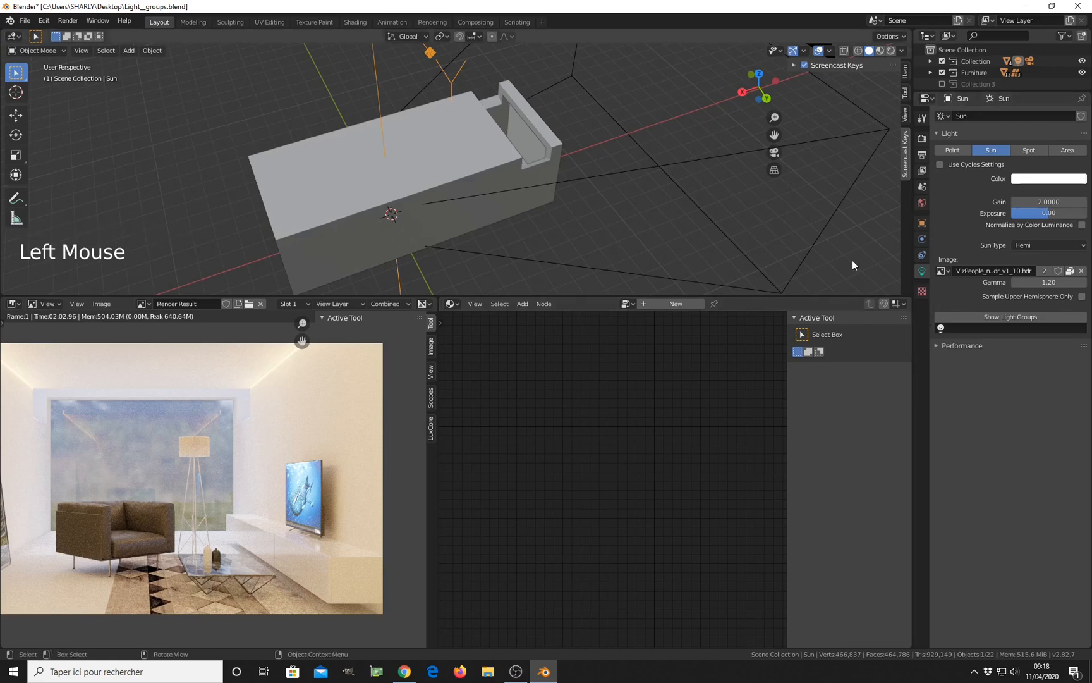
{"action": "scroll", "coordinate": [378, 159], "scroll_direction": "down", "scroll_amount": 3}
{"action": "middle_click_drag", "start_coordinate": [377, 159], "coordinate": [518, 226]}
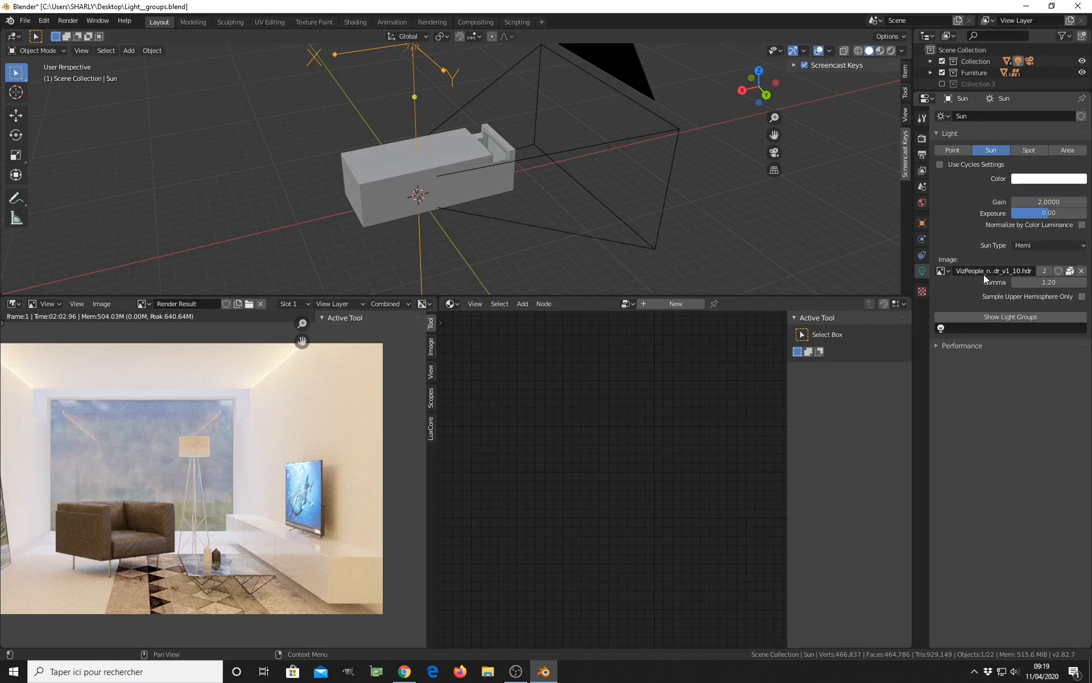
{"action": "left_click", "coordinate": [942, 328]}
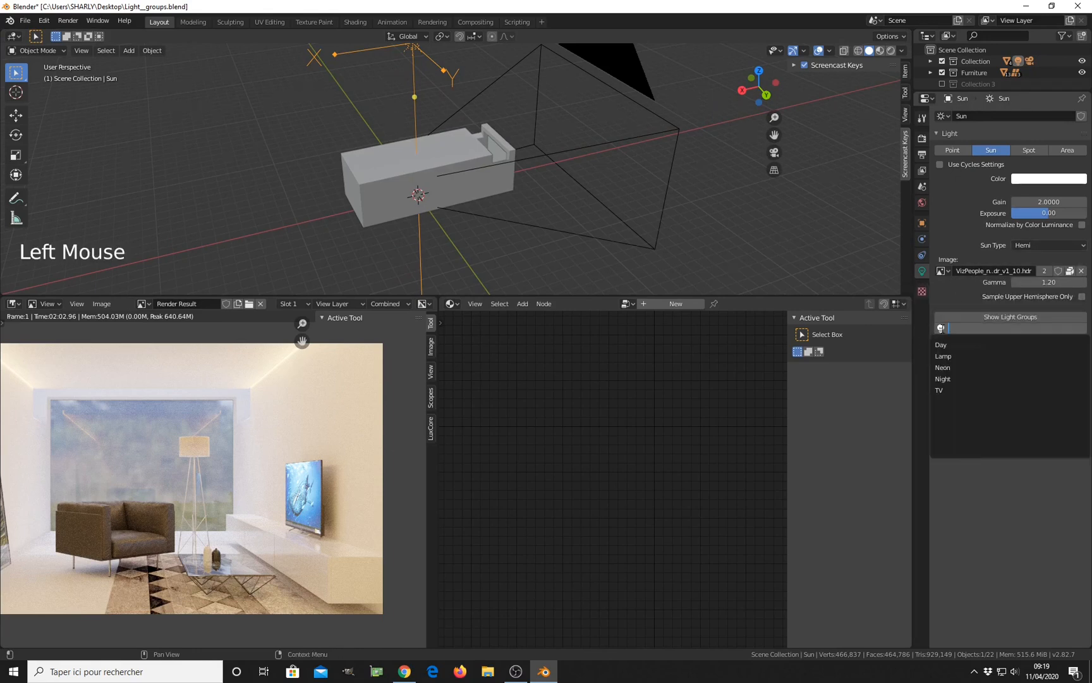
{"action": "left_click", "coordinate": [965, 379]}
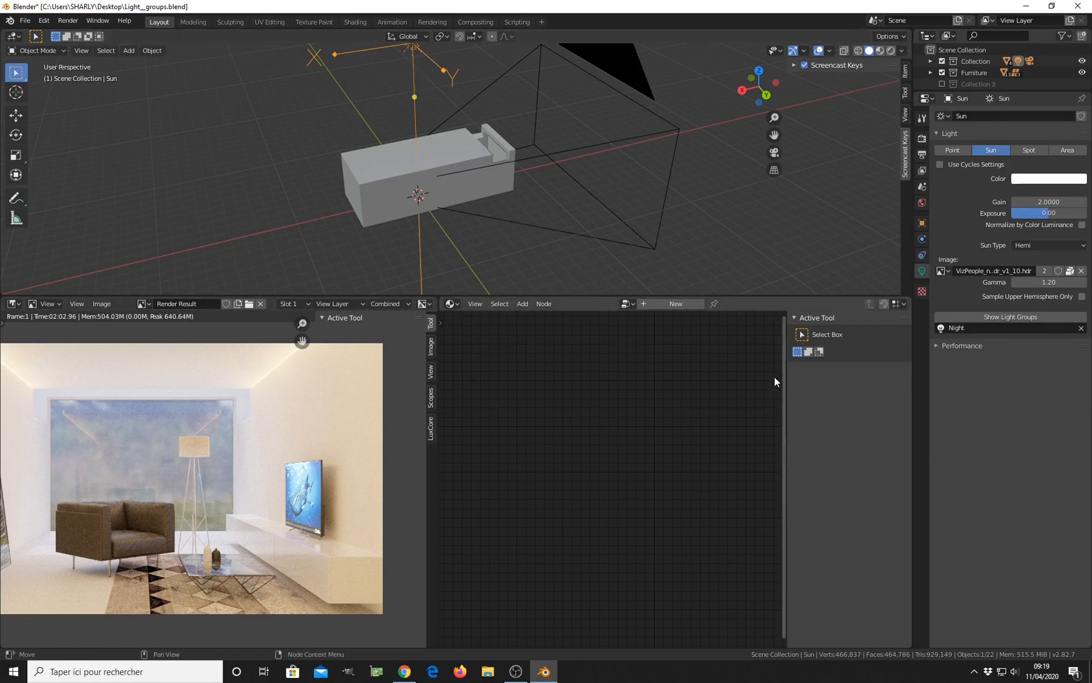
Step: Assign the world's HDRI light to the Day light group and collapse the World Light settings
{"action": "left_click", "coordinate": [922, 201]}
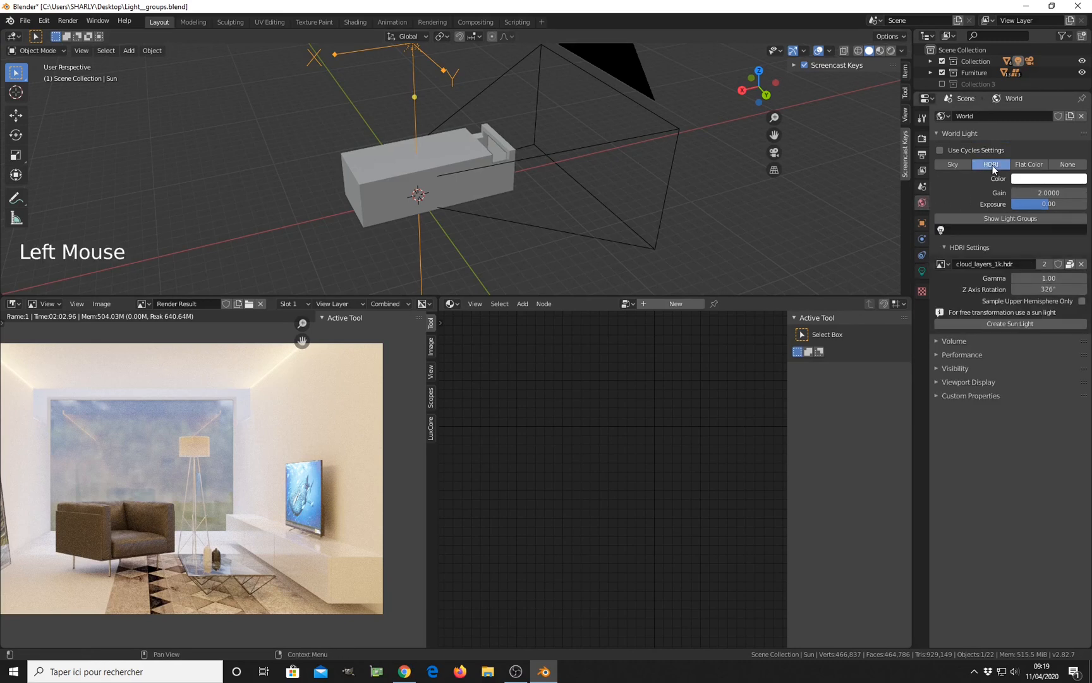
{"action": "left_click", "coordinate": [944, 228]}
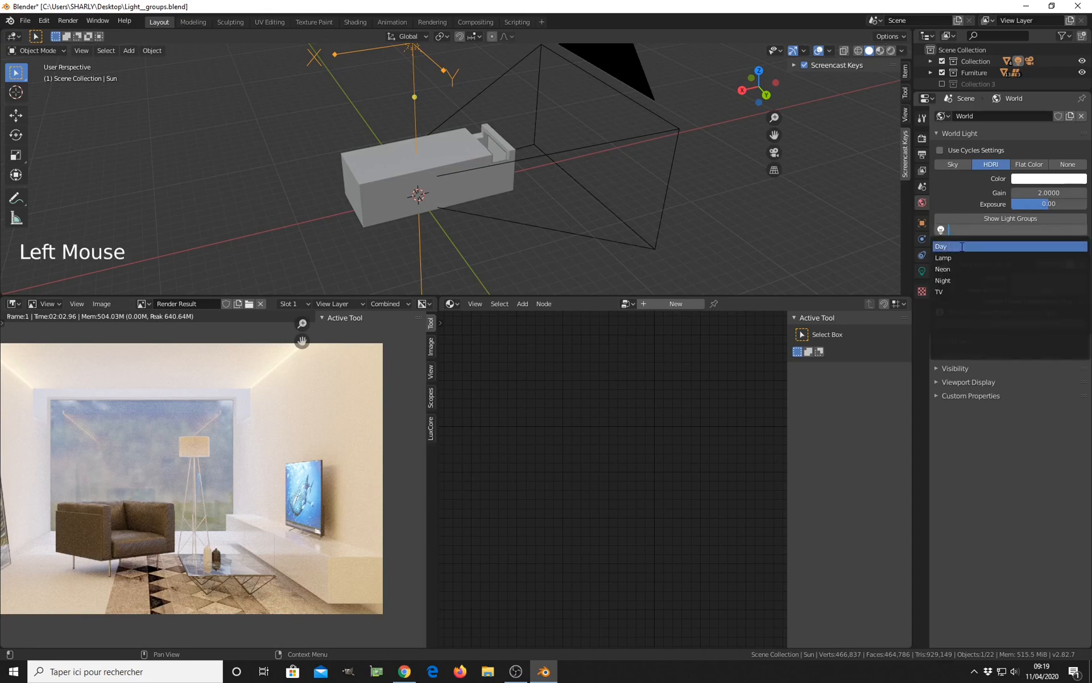
{"action": "left_click", "coordinate": [961, 247]}
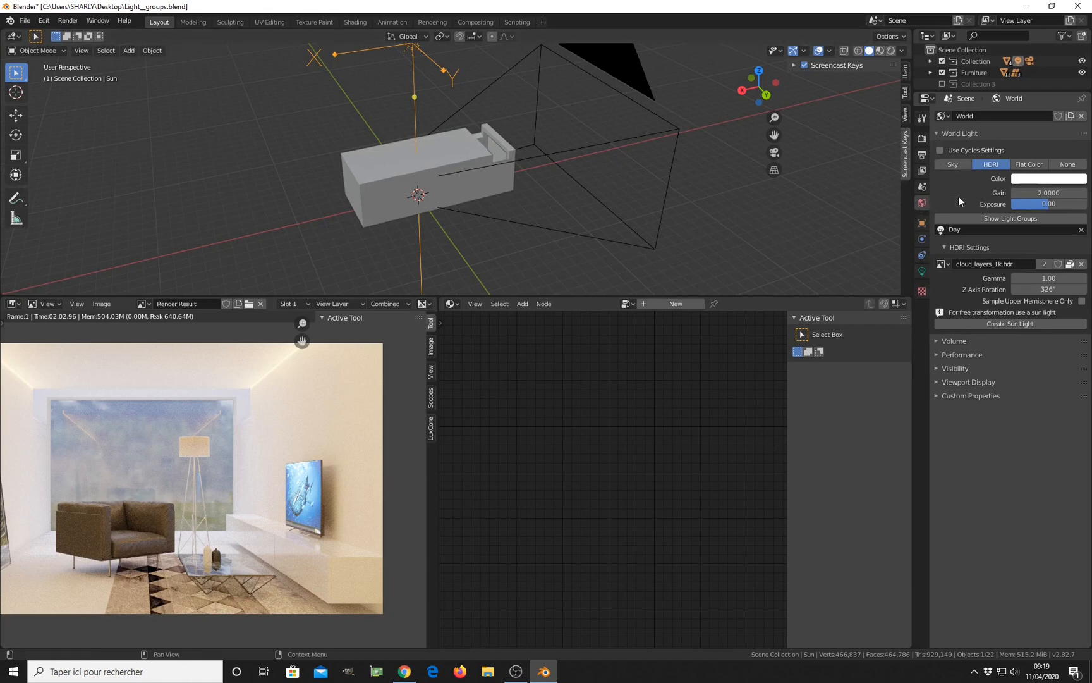
{"action": "left_click", "coordinate": [940, 134]}
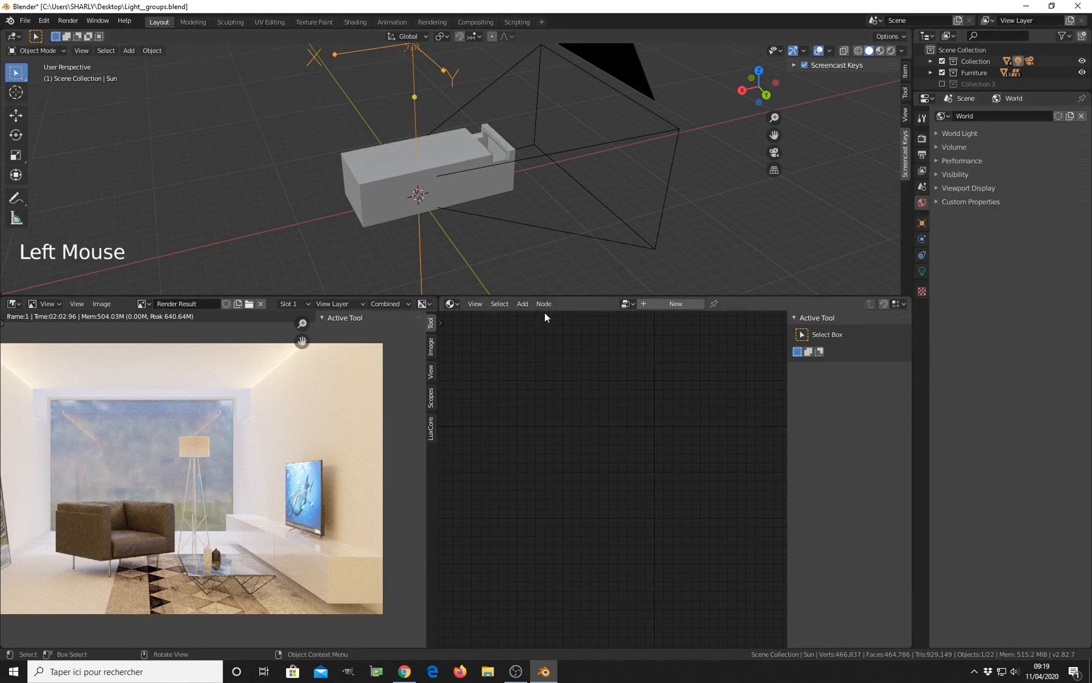
Step: Enlarge the render result area in height and width so the whole image fits
{"action": "left_click_drag", "start_coordinate": [532, 295], "coordinate": [575, 201]}
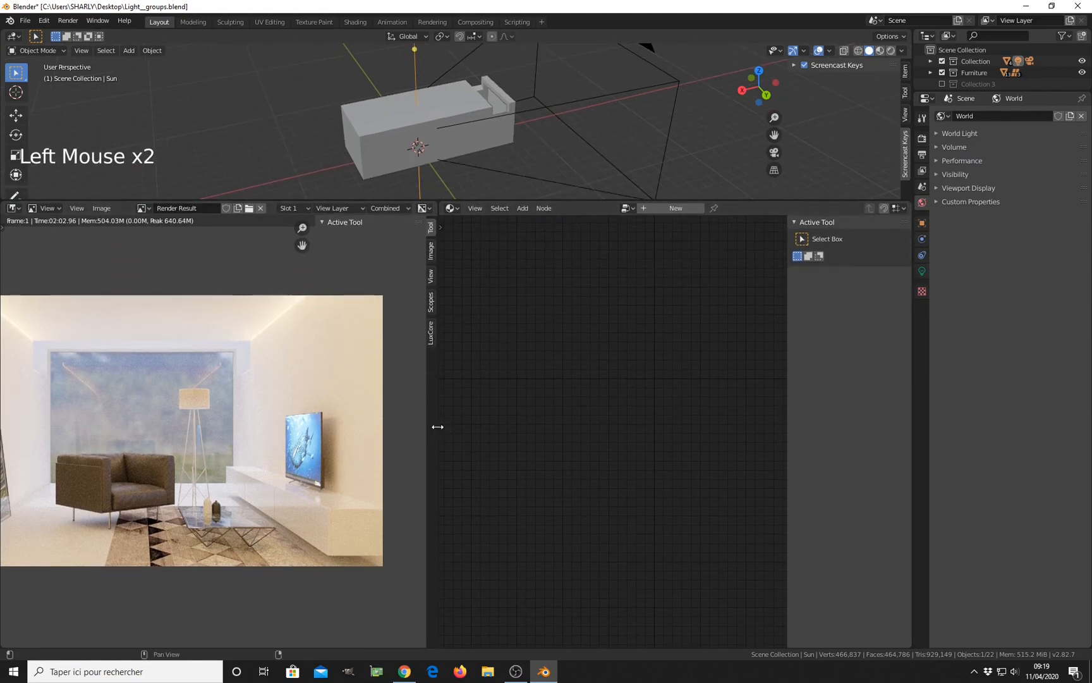
{"action": "left_click_drag", "start_coordinate": [439, 428], "coordinate": [672, 438]}
{"action": "middle_click_drag", "start_coordinate": [672, 438], "coordinate": [687, 444]}
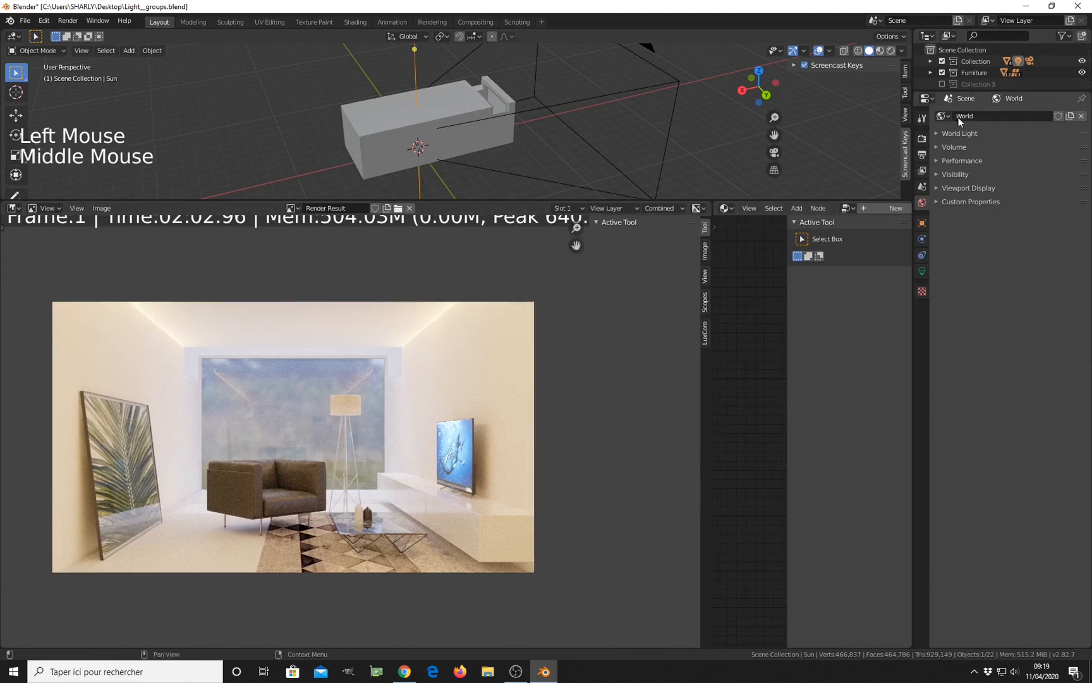
Step: Set the PhotonGI cache's persistence file to Untitled.pgi on the Desktop
{"action": "left_click", "coordinate": [923, 138]}
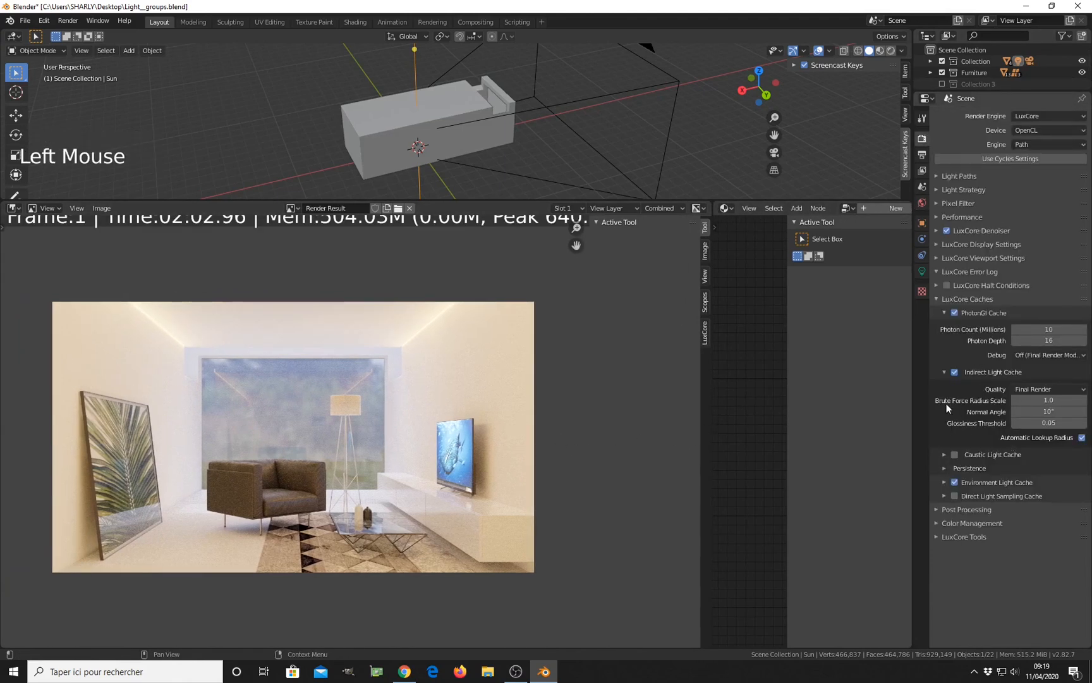
{"action": "left_click", "coordinate": [942, 469]}
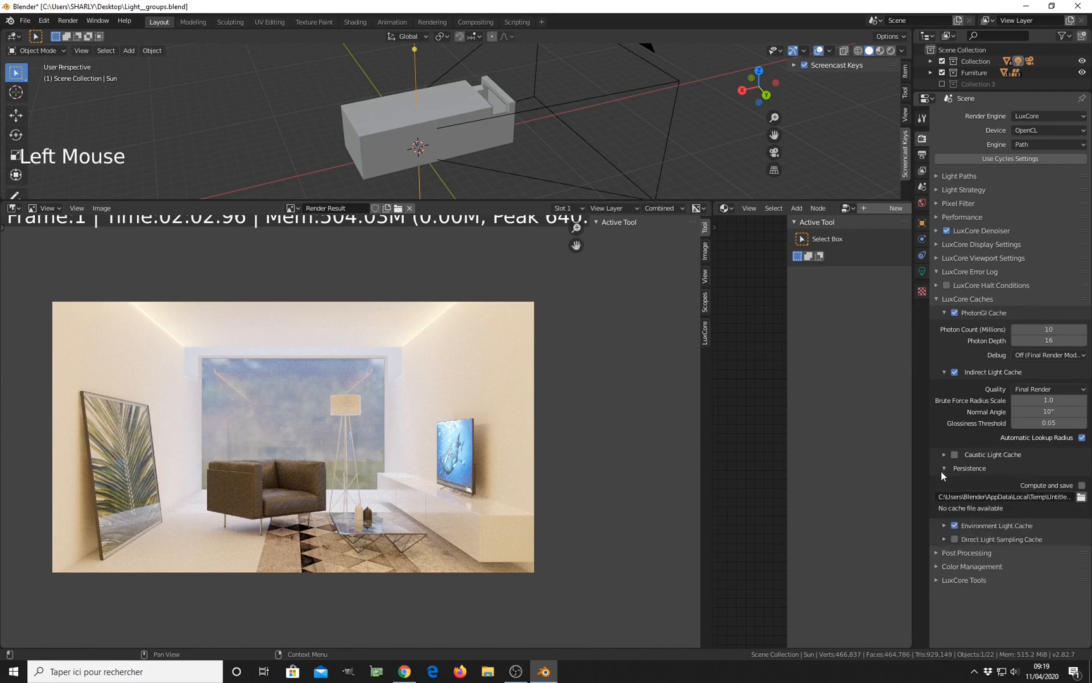
{"action": "left_click", "coordinate": [1082, 497]}
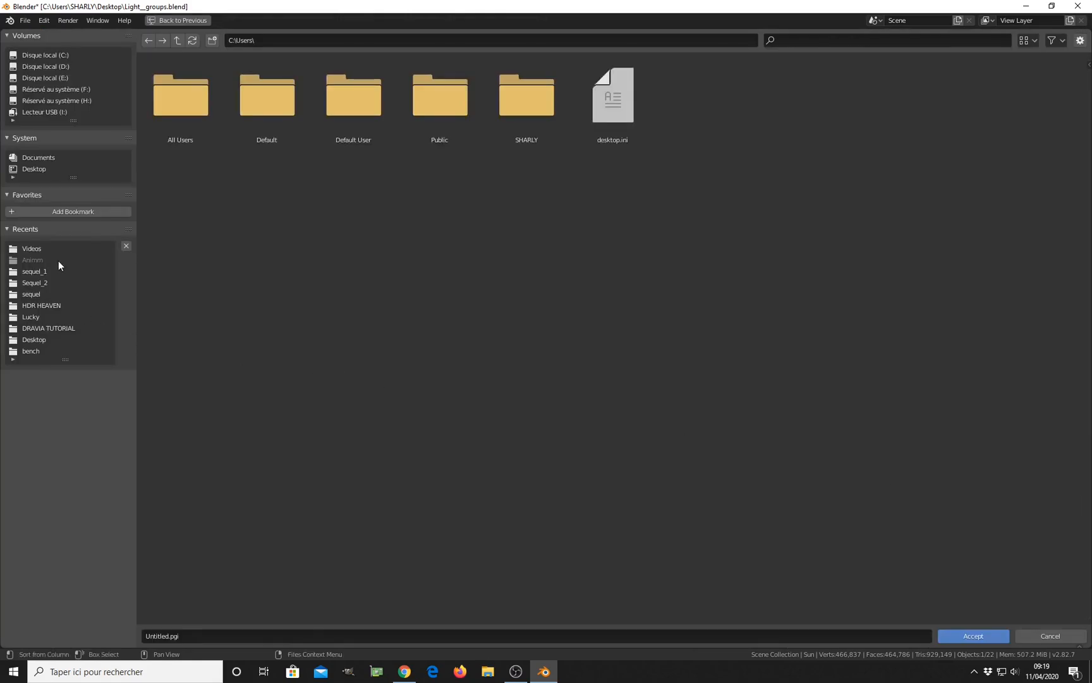
{"action": "left_click", "coordinate": [48, 169]}
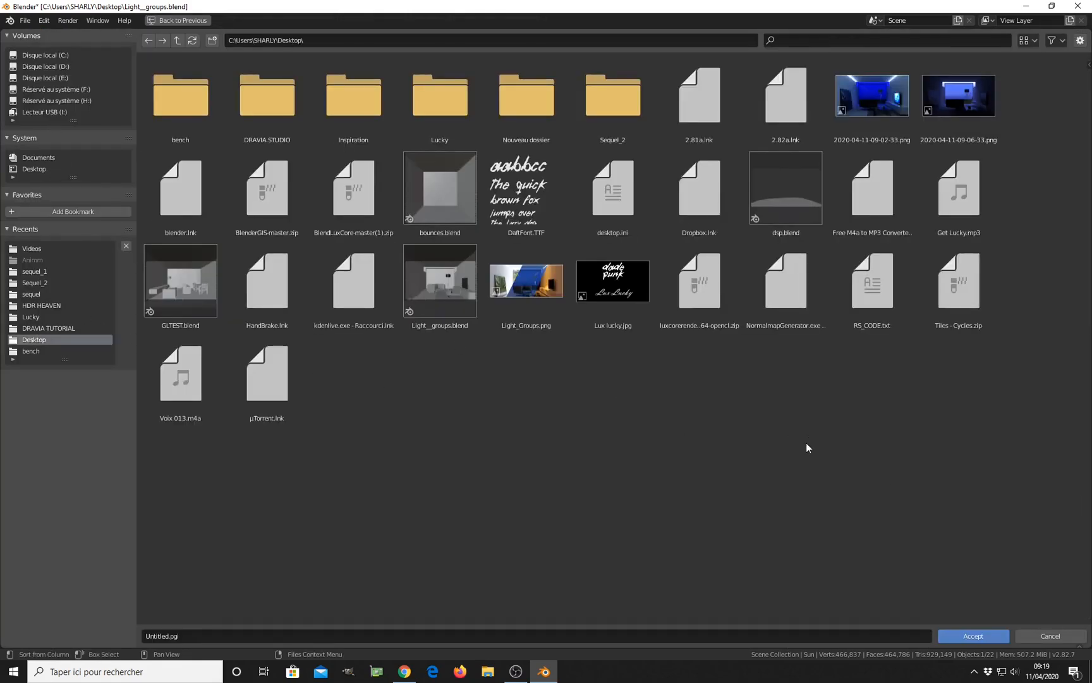
{"action": "left_click", "coordinate": [975, 637]}
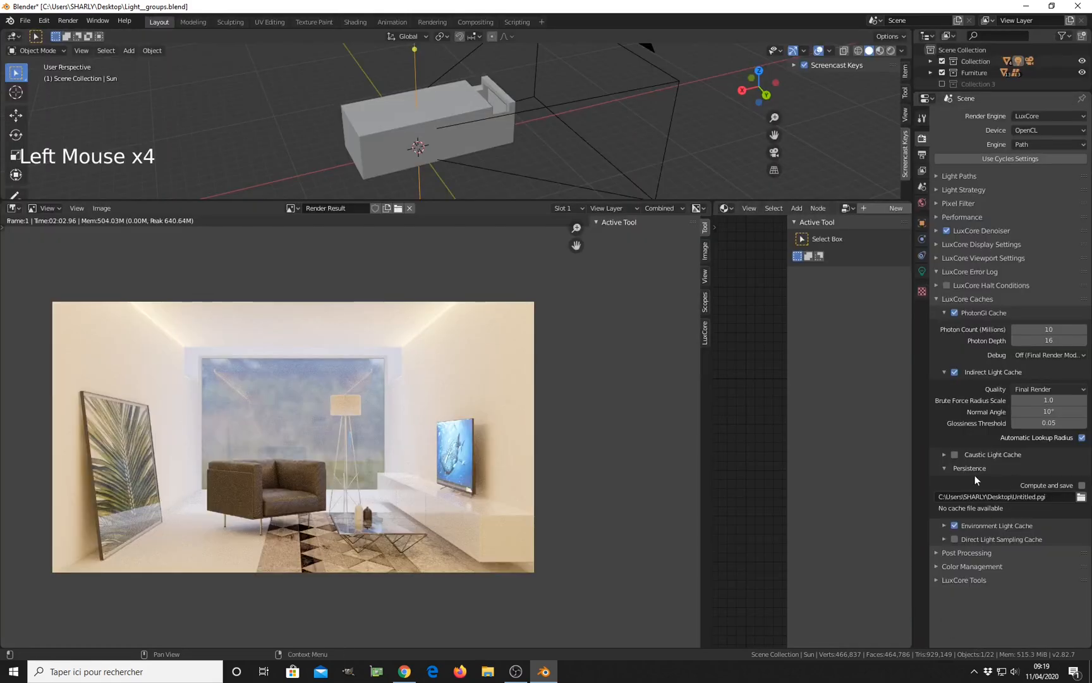
Step: Enable Compute and save for the PhotonGI cache file and render the scene
{"action": "left_click", "coordinate": [1082, 485]}
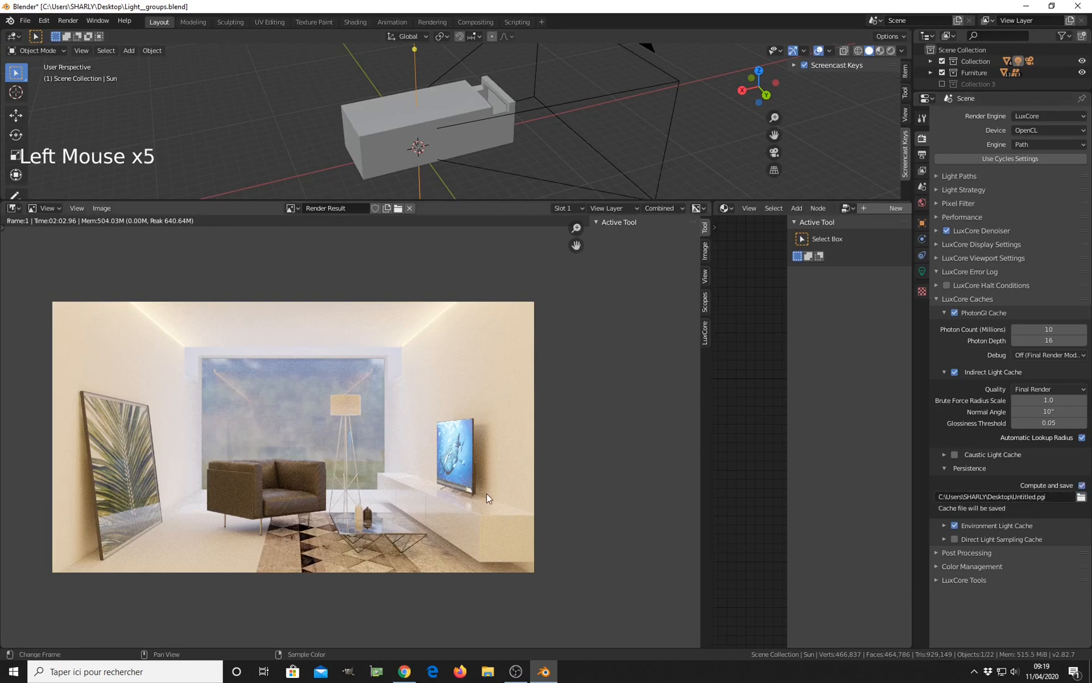
{"action": "middle_click_drag", "start_coordinate": [487, 498], "coordinate": [498, 495]}
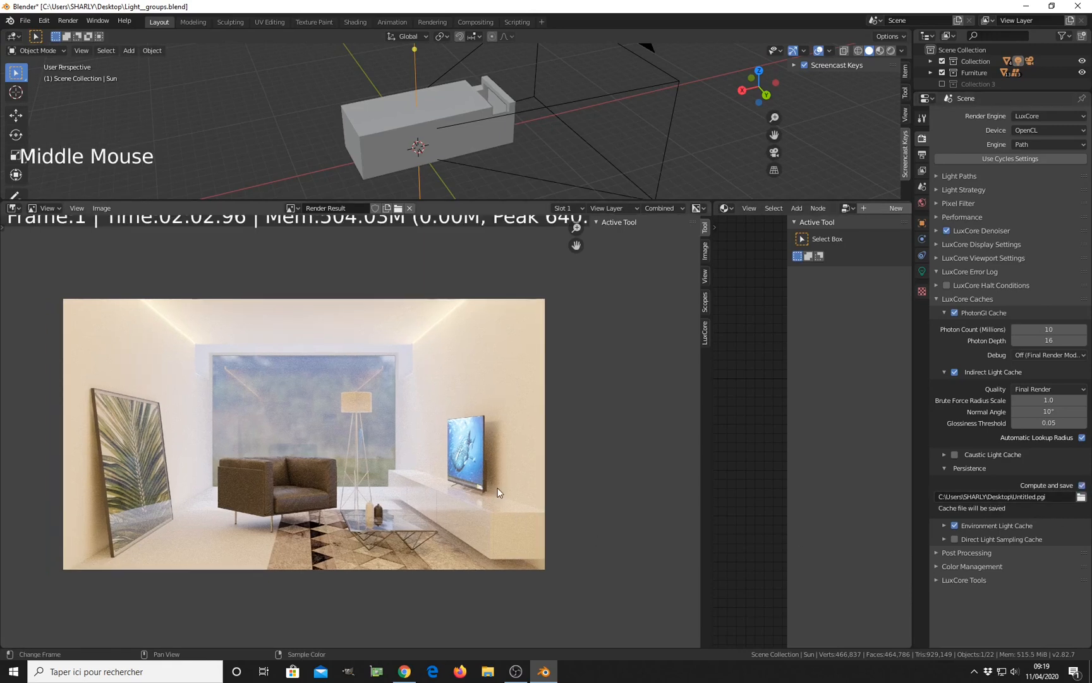
{"action": "key", "text": "F12"}
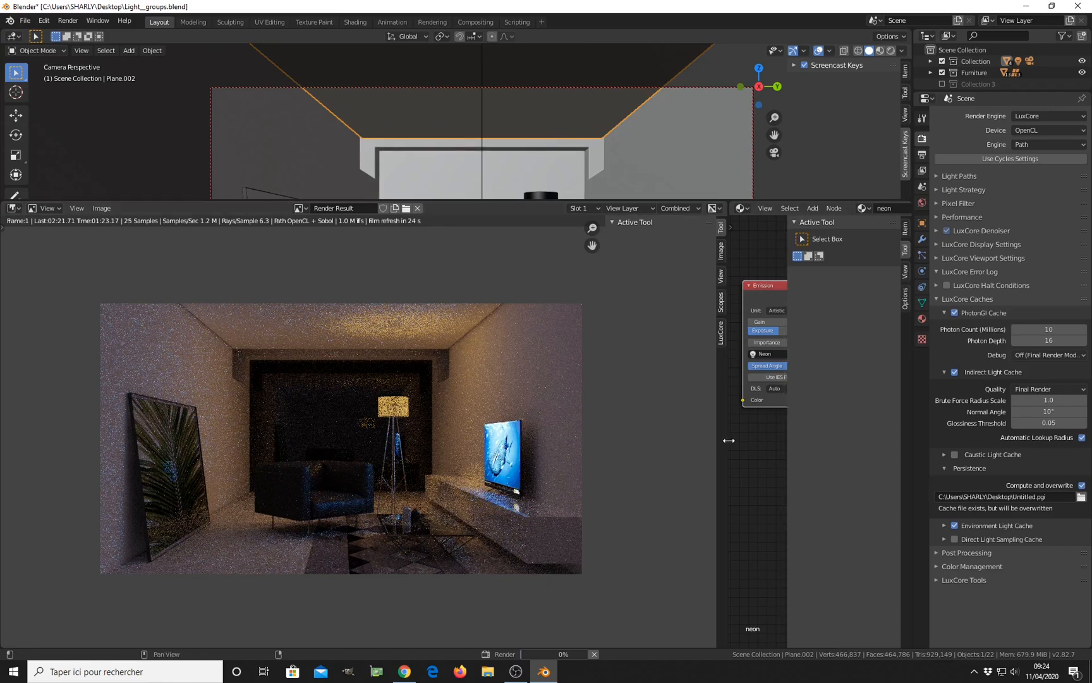
Step: Widen the node editor to examine the neon material's nodes and light group, and give the width back to the render result
{"action": "left_click_drag", "start_coordinate": [729, 440], "coordinate": [435, 441]}
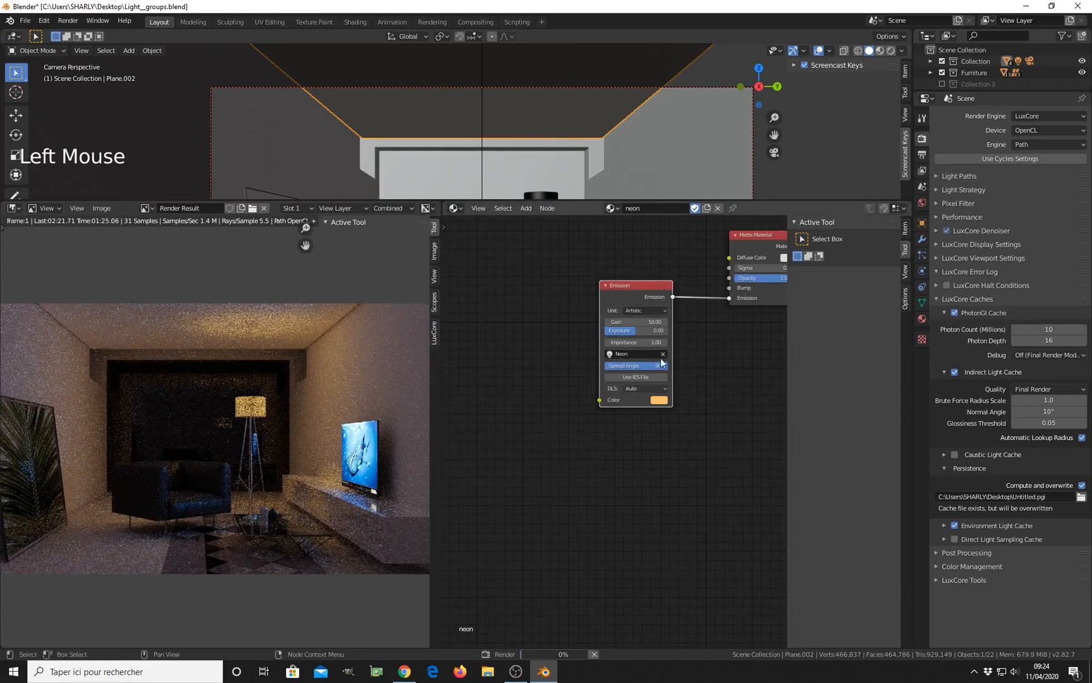
{"action": "scroll", "coordinate": [624, 345], "scroll_direction": "down", "scroll_amount": 5}
{"action": "middle_click_drag", "start_coordinate": [625, 344], "coordinate": [613, 385]}
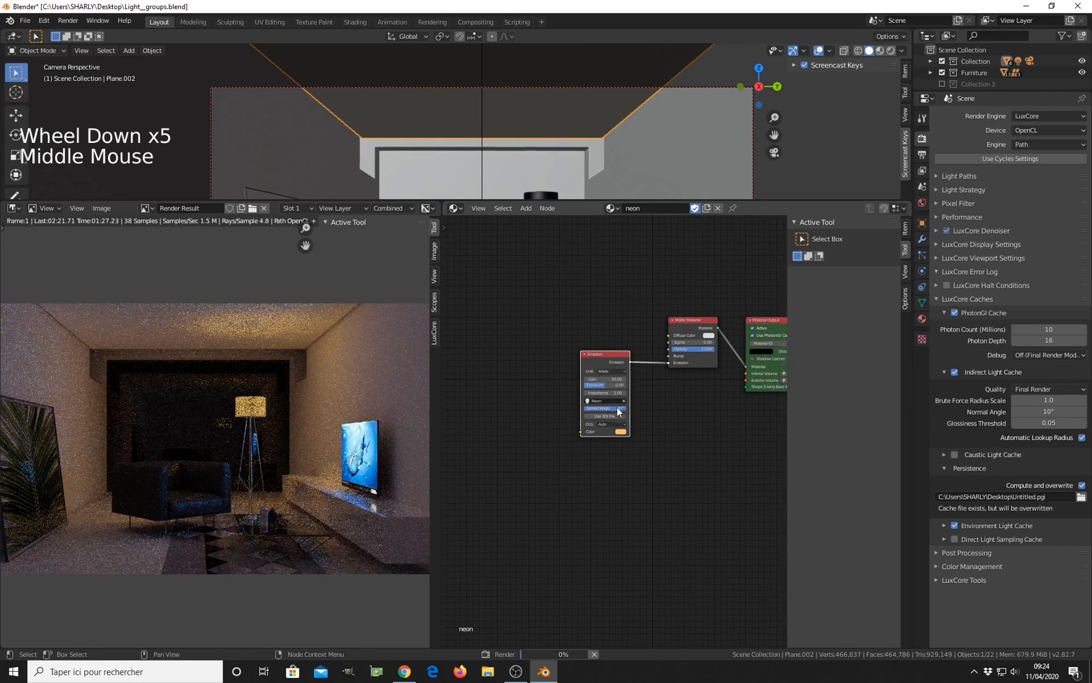
{"action": "middle_click_drag", "start_coordinate": [617, 366], "coordinate": [587, 362]}
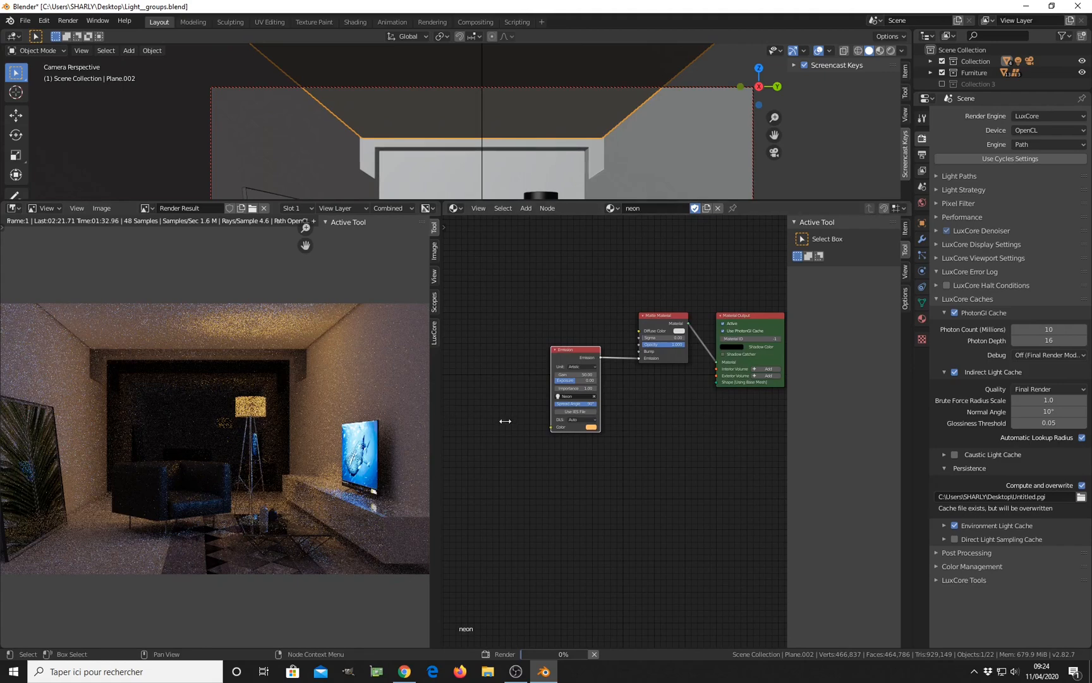
{"action": "left_click_drag", "start_coordinate": [431, 413], "coordinate": [723, 427]}
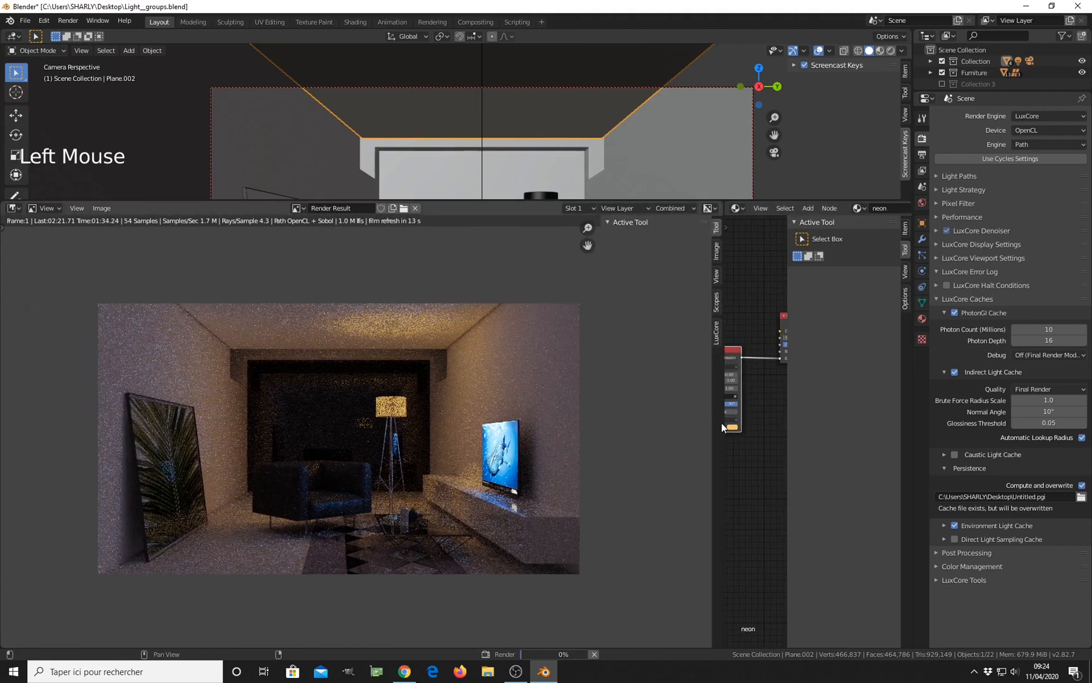
Step: Collapse the LuxCore Caches settings, show the scene's LuxCore light groups and examine the running render up close
{"action": "left_click", "coordinate": [948, 299]}
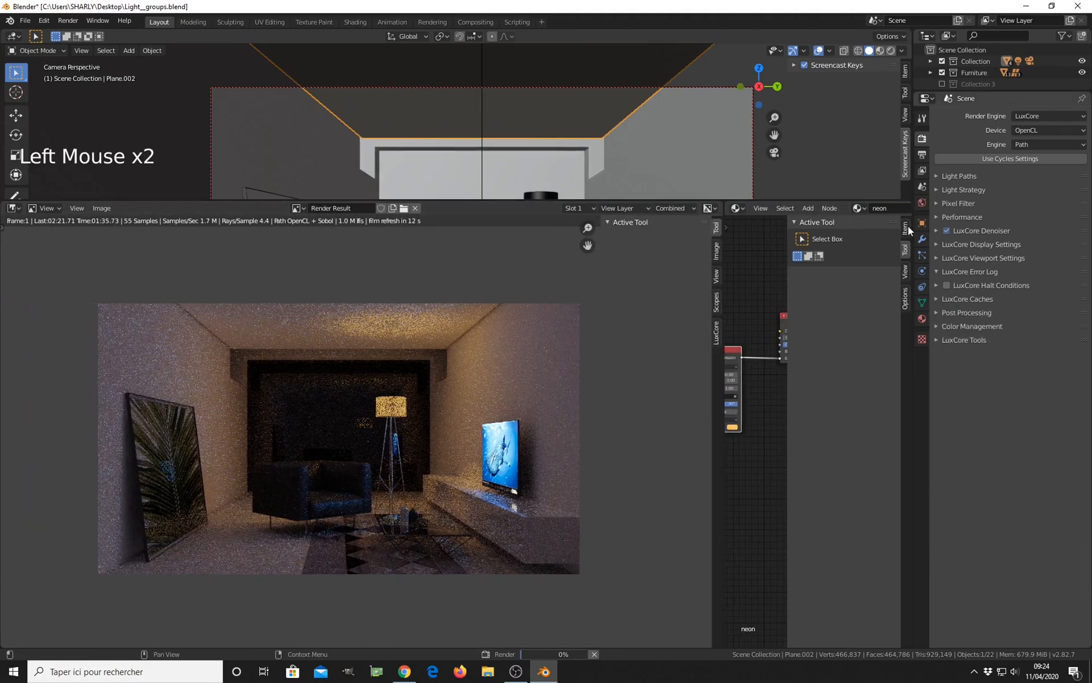
{"action": "left_click", "coordinate": [923, 186]}
{"action": "middle_click_drag", "start_coordinate": [509, 492], "coordinate": [507, 483]}
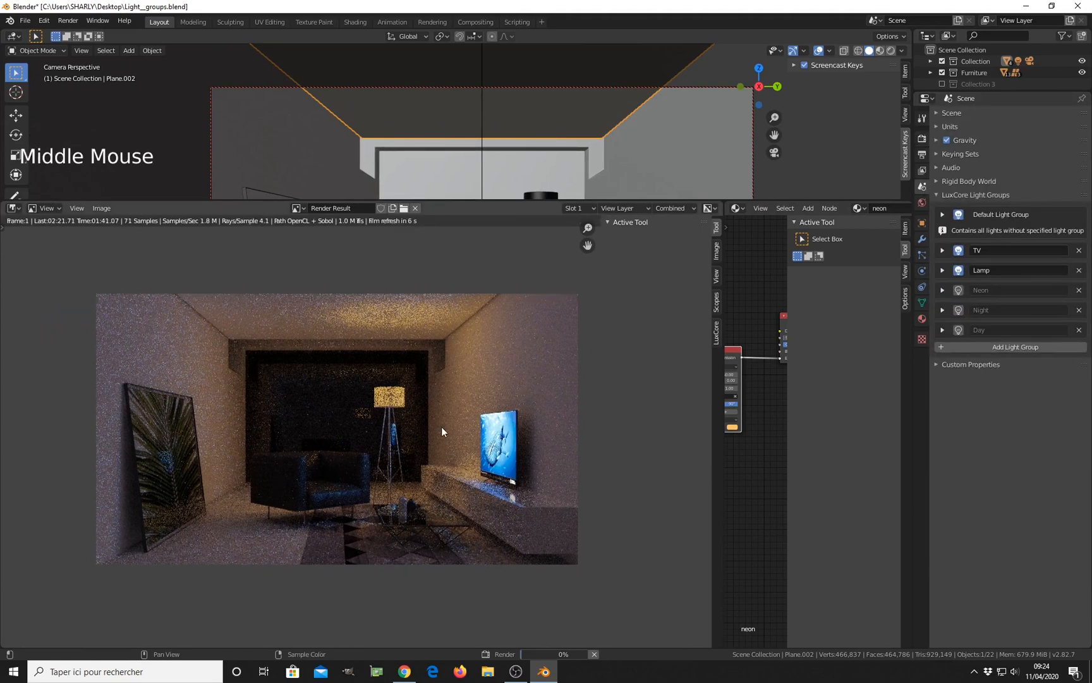
{"action": "scroll", "coordinate": [442, 426], "scroll_direction": "up", "scroll_amount": 2}
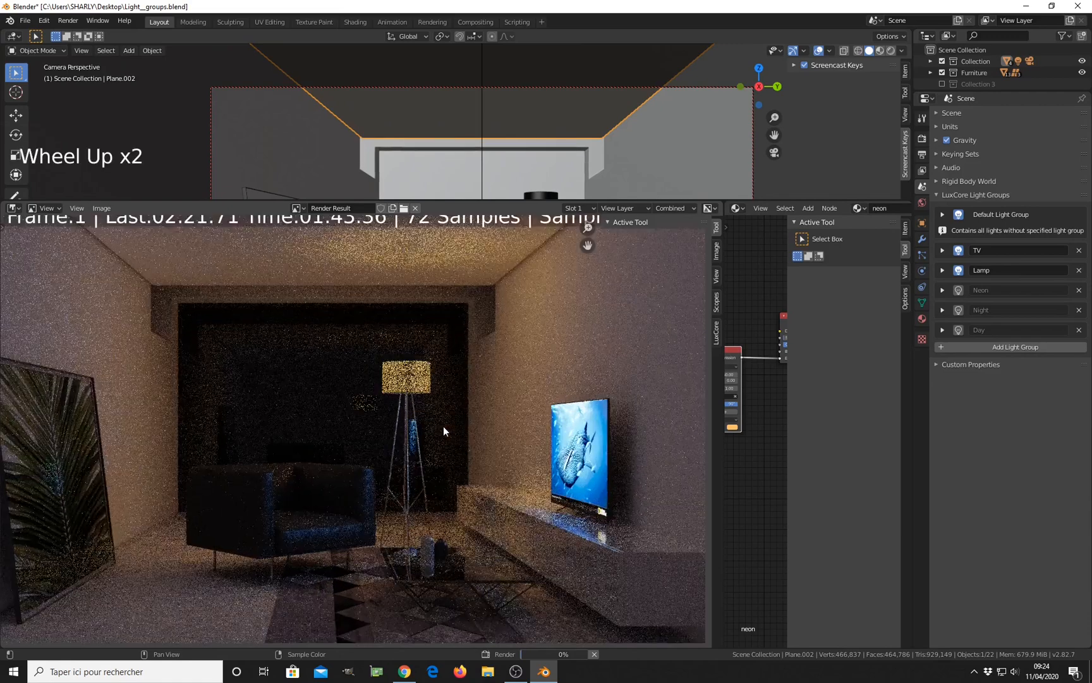
{"action": "scroll", "coordinate": [443, 427], "scroll_direction": "down", "scroll_amount": 1}
{"action": "middle_click_drag", "start_coordinate": [442, 429], "coordinate": [442, 437]}
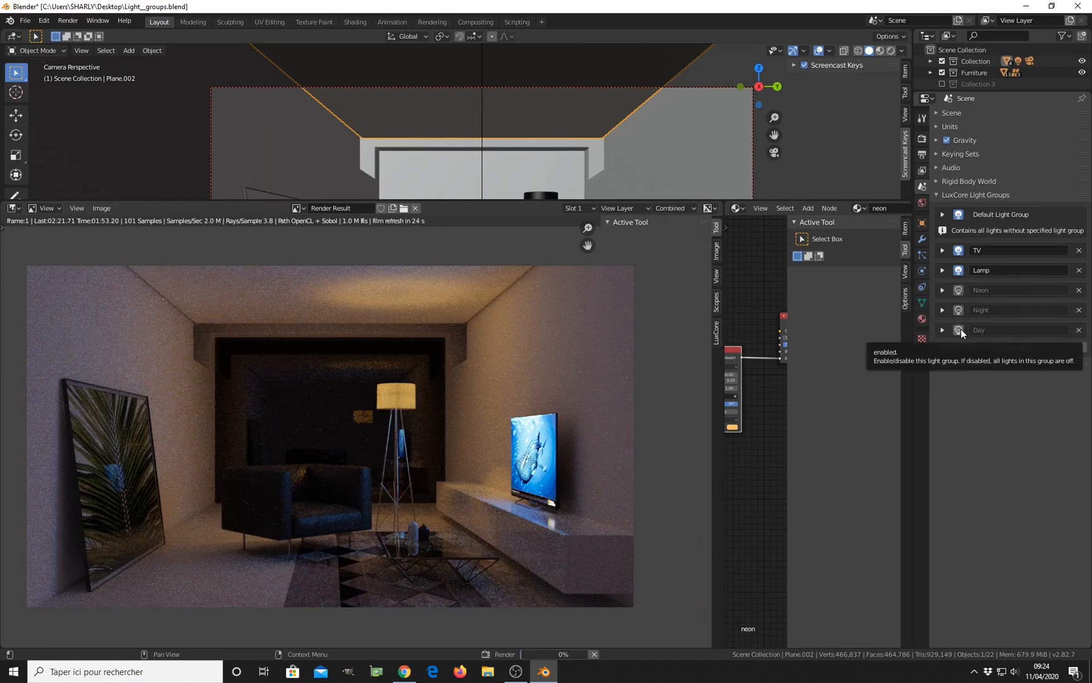
Step: Enable the Night and Neon light groups and set the Neon group's gain to 0.20
{"action": "left_click", "coordinate": [959, 310]}
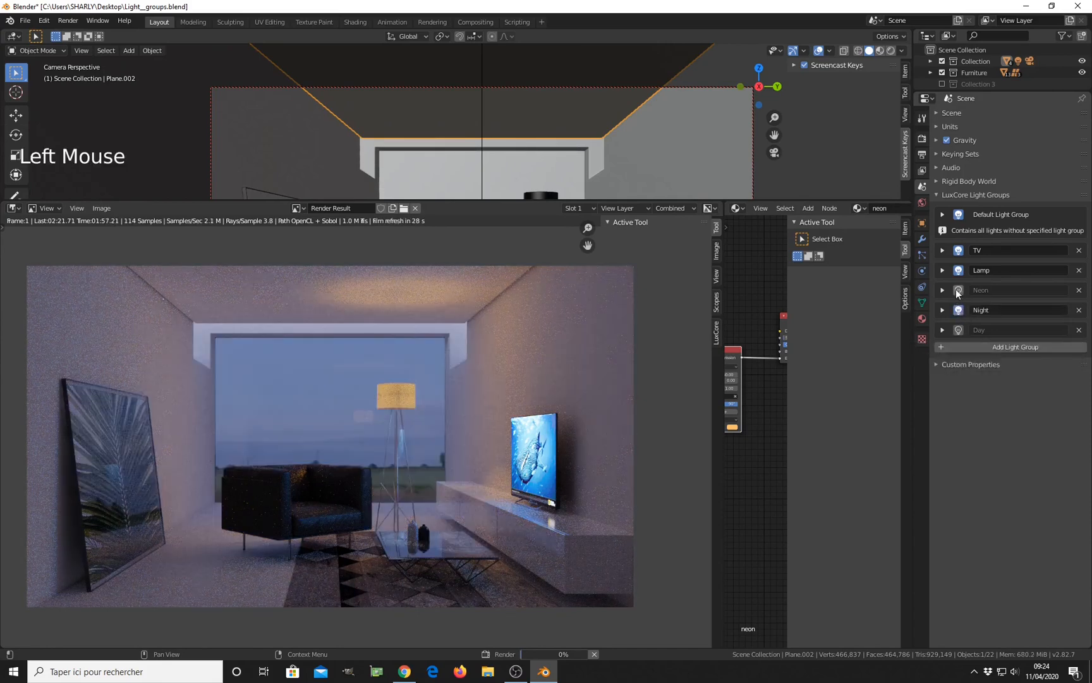
{"action": "left_click", "coordinate": [958, 291]}
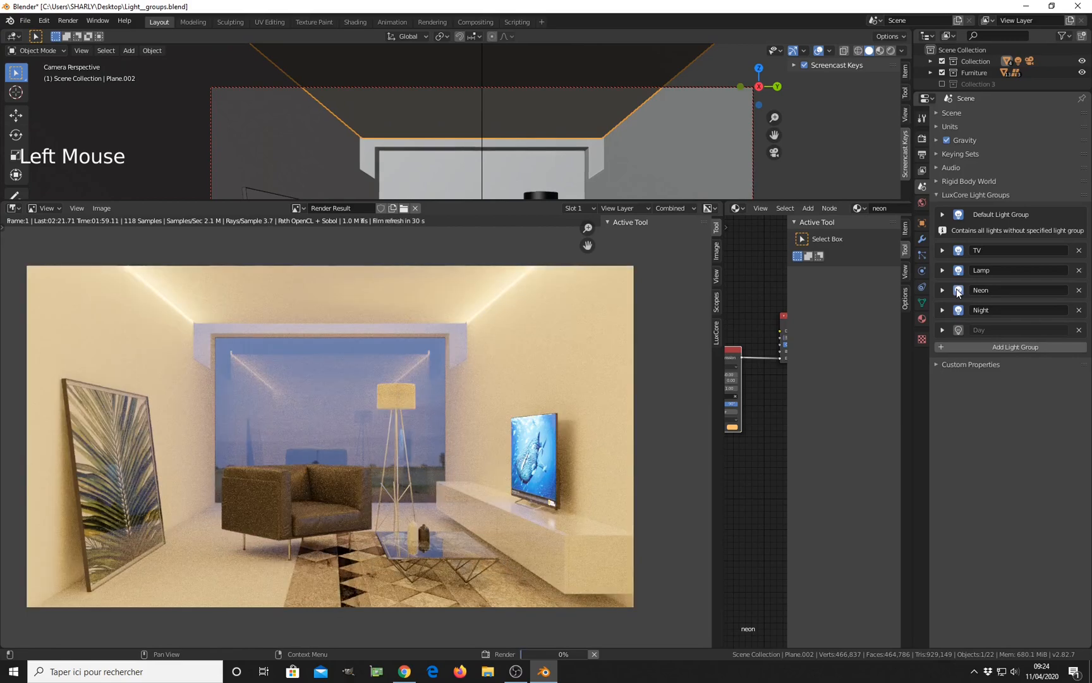
{"action": "left_click", "coordinate": [942, 289]}
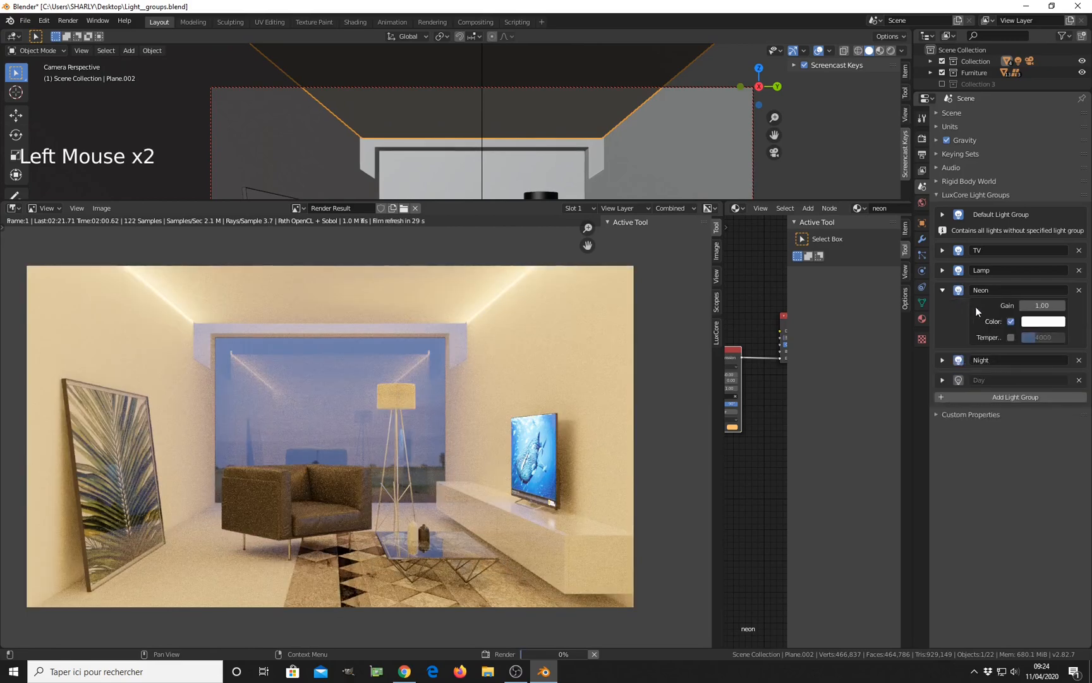
{"action": "left_click", "coordinate": [1049, 308]}
{"action": "key", "text": "Return"}
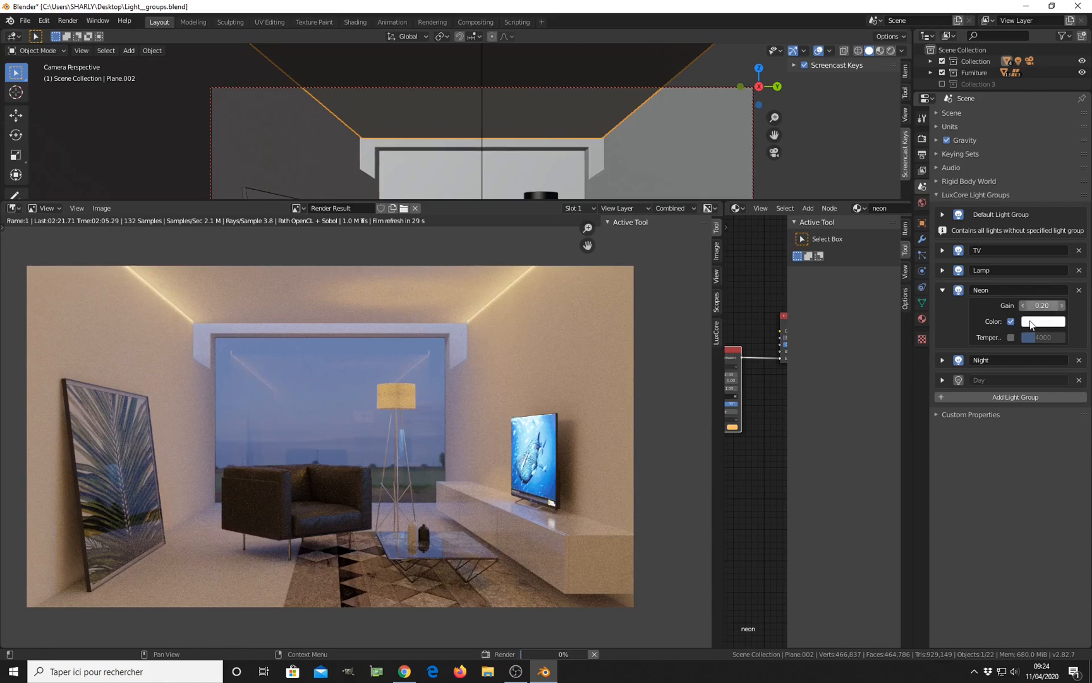
Step: Tint the Neon light group light blue with hue 0.609 and saturation 0.483, and collapse its settings
{"action": "left_click", "coordinate": [1038, 322]}
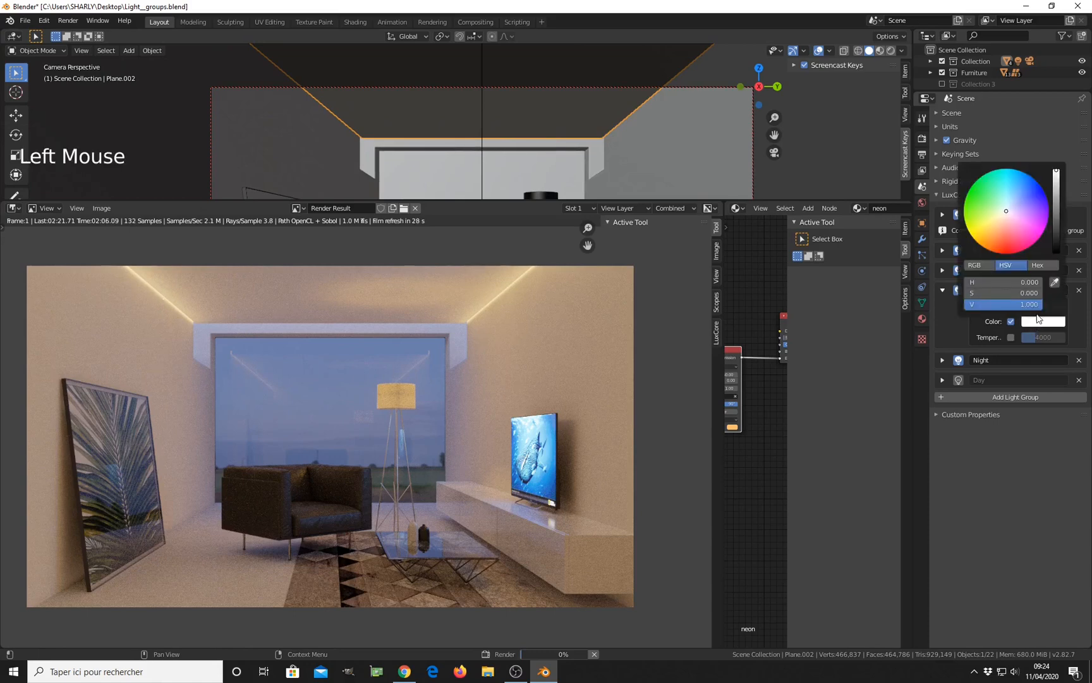
{"action": "left_click", "coordinate": [1020, 194]}
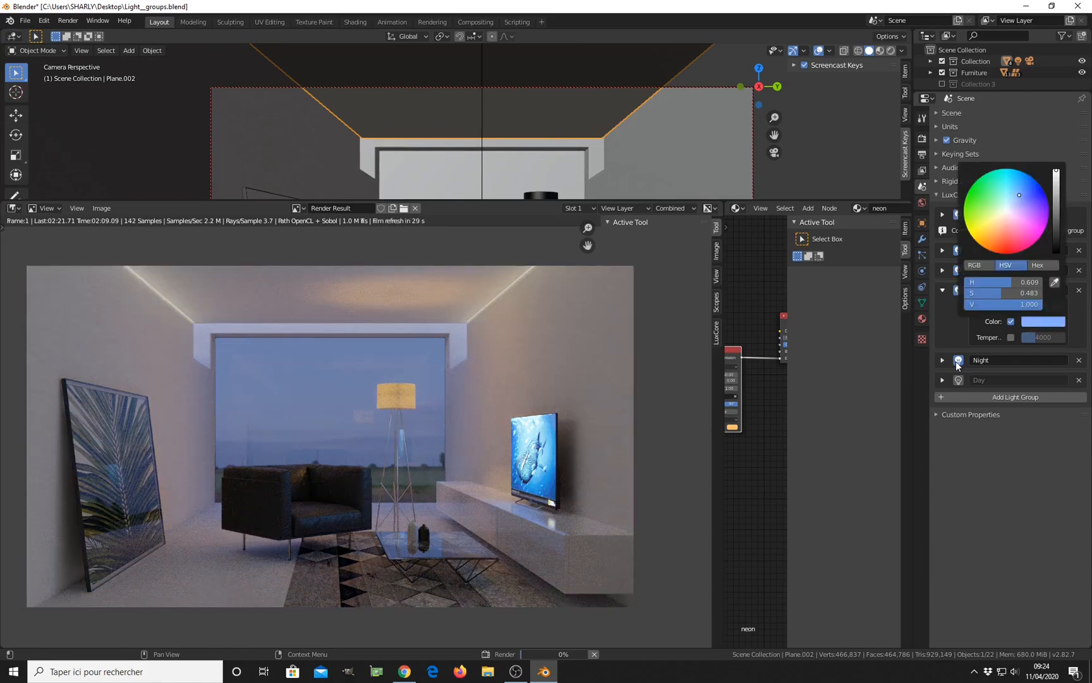
{"action": "left_click", "coordinate": [943, 291]}
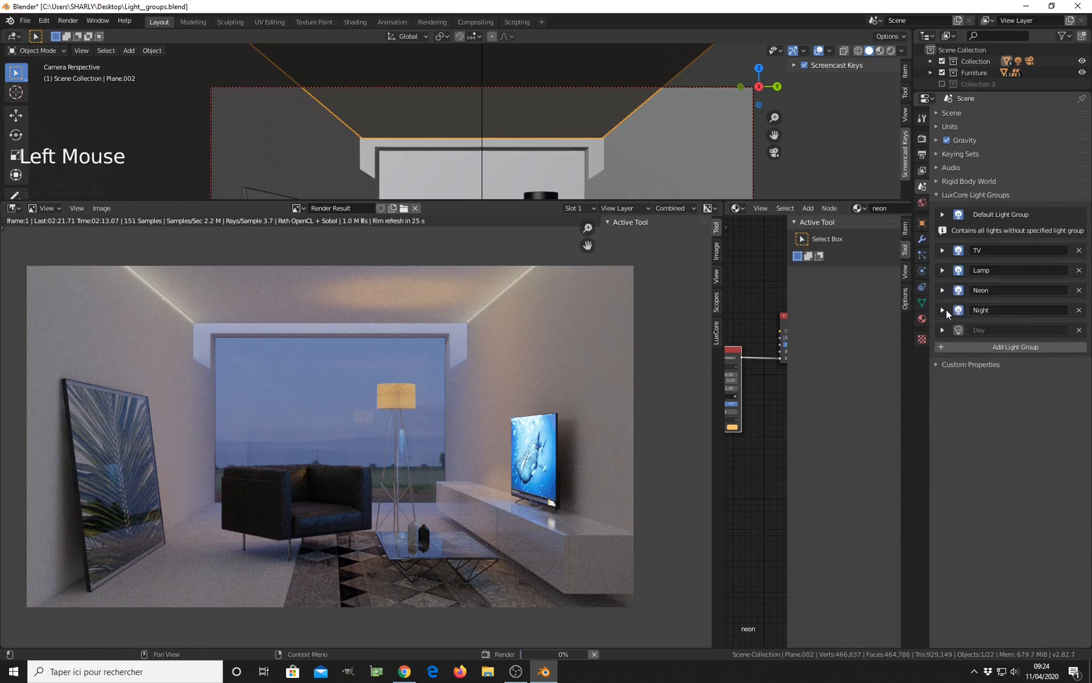
Step: Give the Night light group a pale blue-violet color and set its gain to 3
{"action": "left_click", "coordinate": [942, 309]}
{"action": "left_click", "coordinate": [1043, 341]}
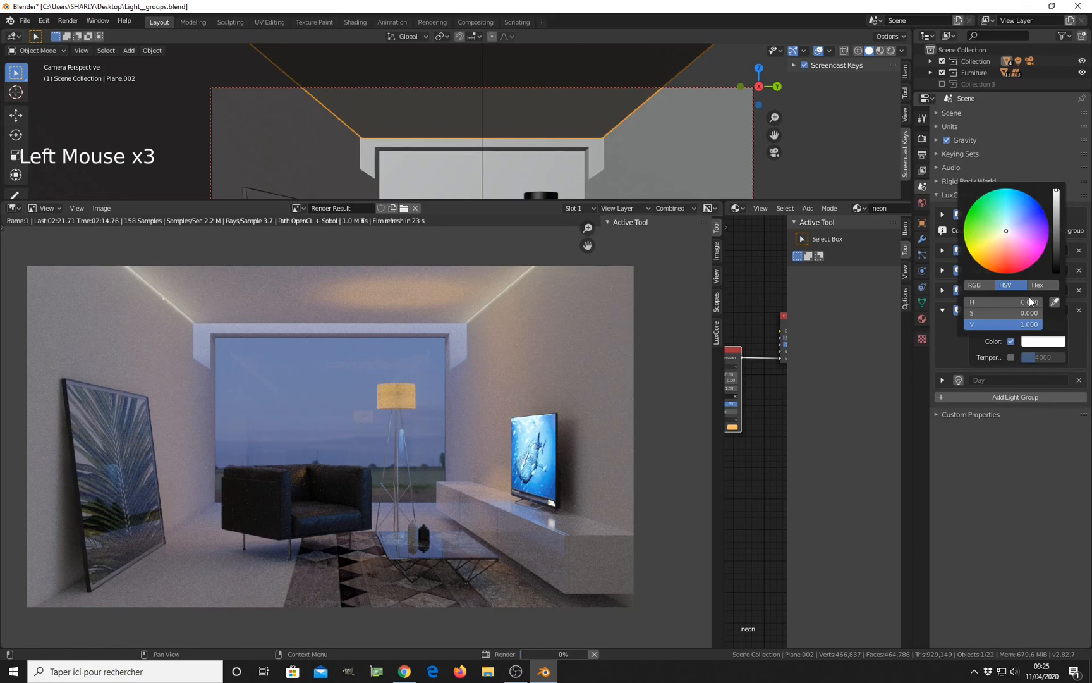
{"action": "left_click", "coordinate": [1029, 222]}
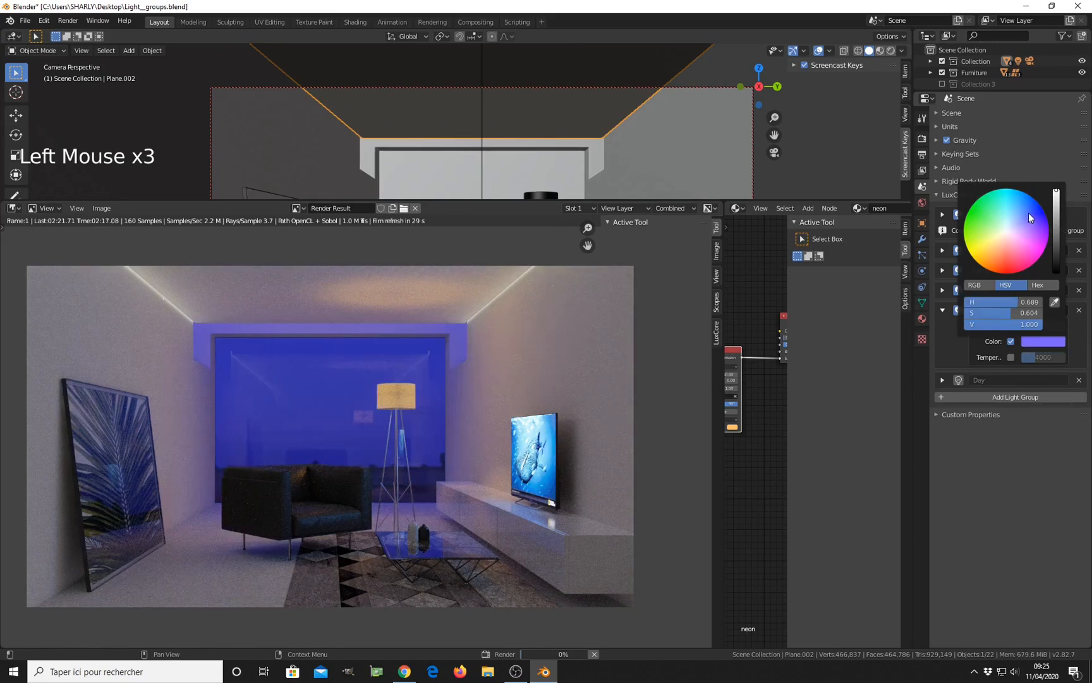
{"action": "left_click", "coordinate": [1023, 221]}
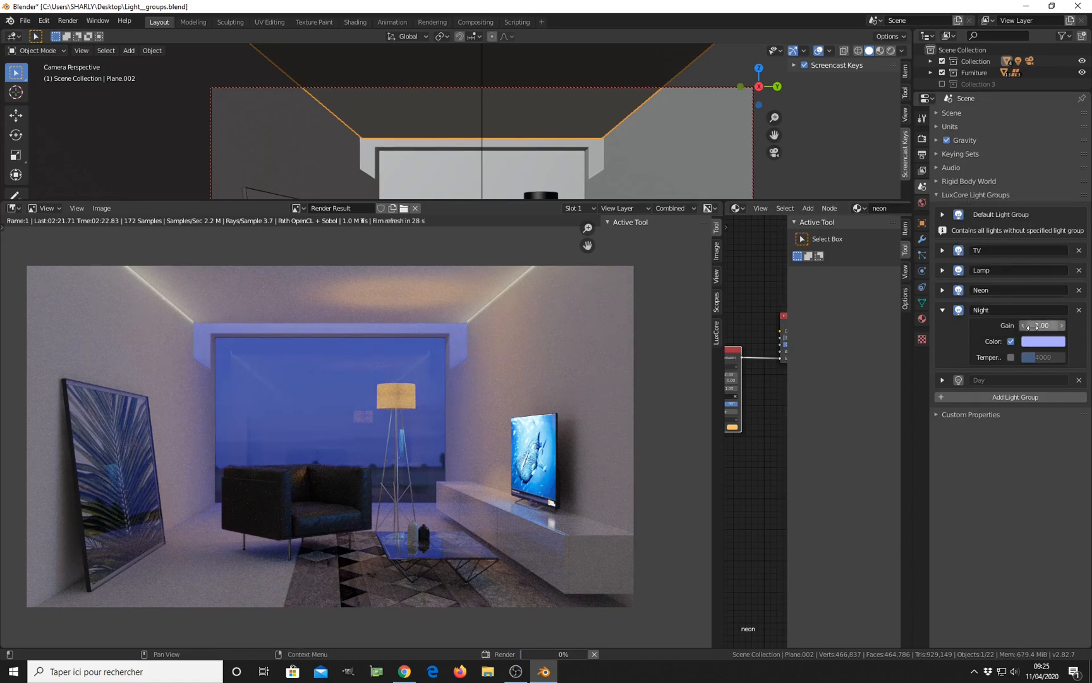
{"action": "left_click", "coordinate": [1035, 324]}
{"action": "type", "text": "3"}
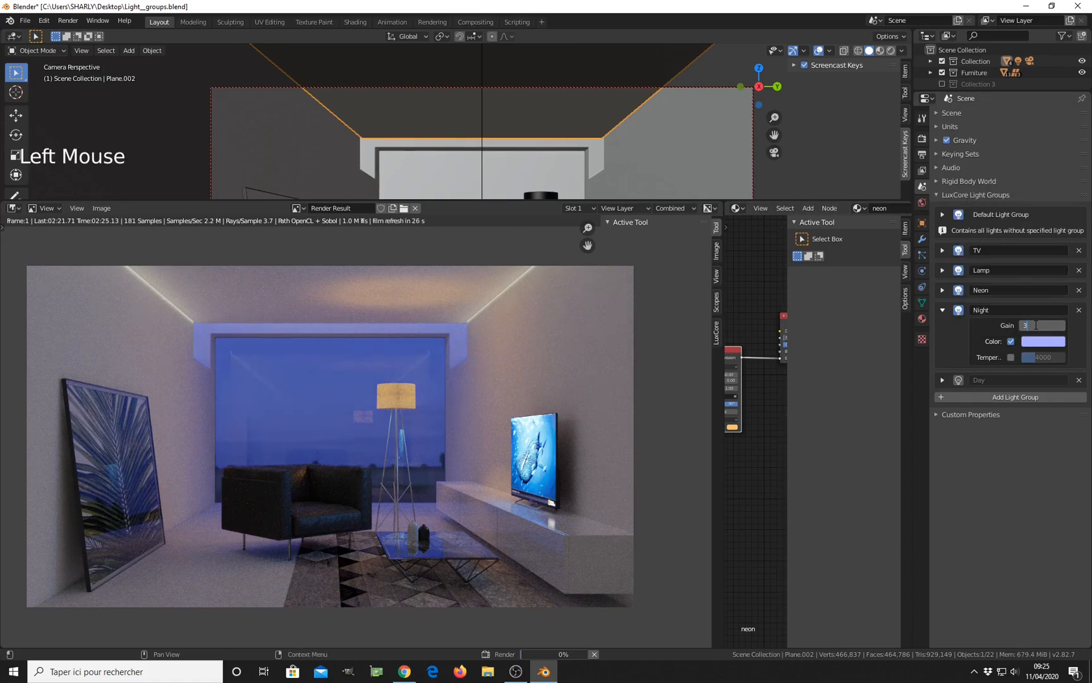
{"action": "key", "text": "Return"}
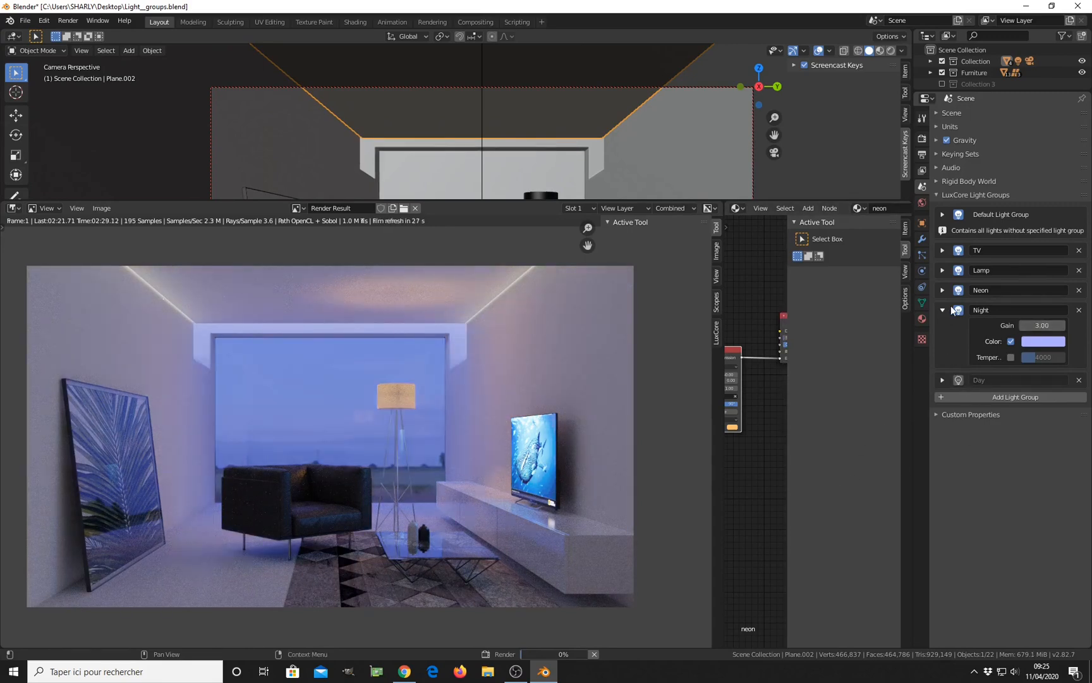
Step: Disable the TV light group and adjust the Lamp group's gain, trying 45 and settling on 5
{"action": "left_click", "coordinate": [958, 250]}
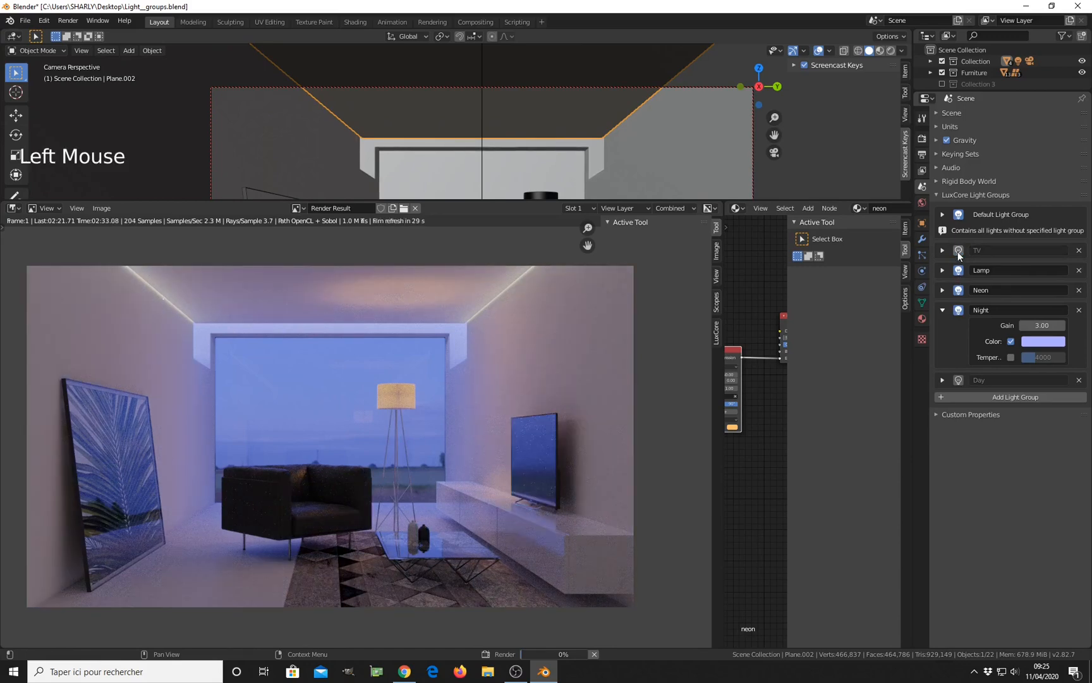
{"action": "left_click", "coordinate": [943, 270]}
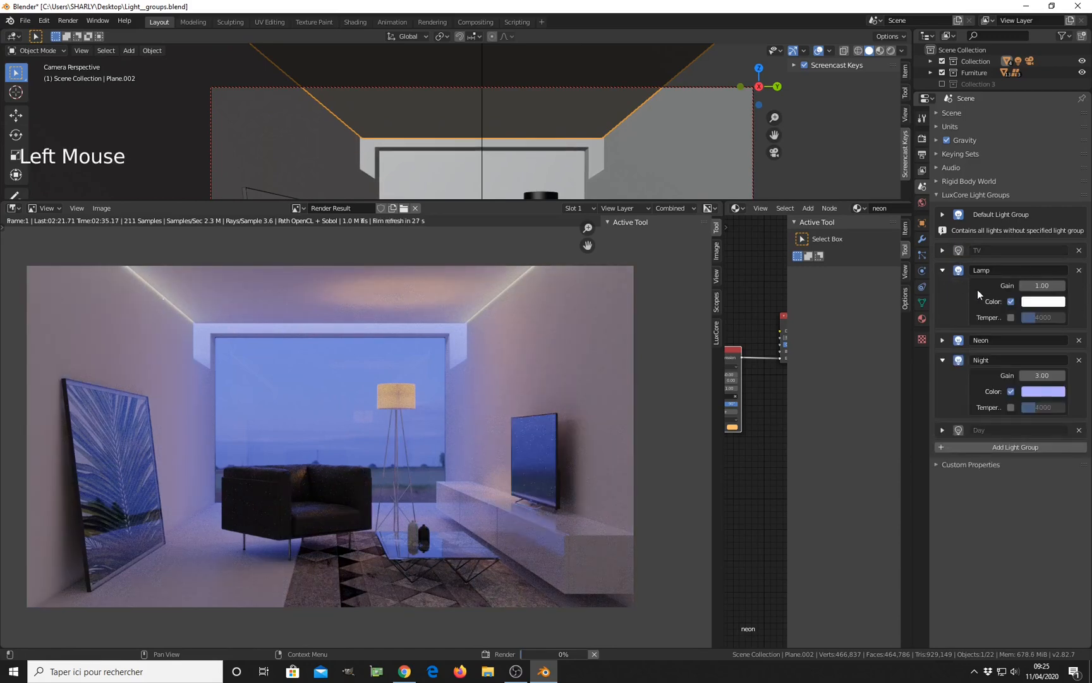
{"action": "double_click", "coordinate": [1040, 285]}
{"action": "type", "text": "45"}
{"action": "key", "text": "Return"}
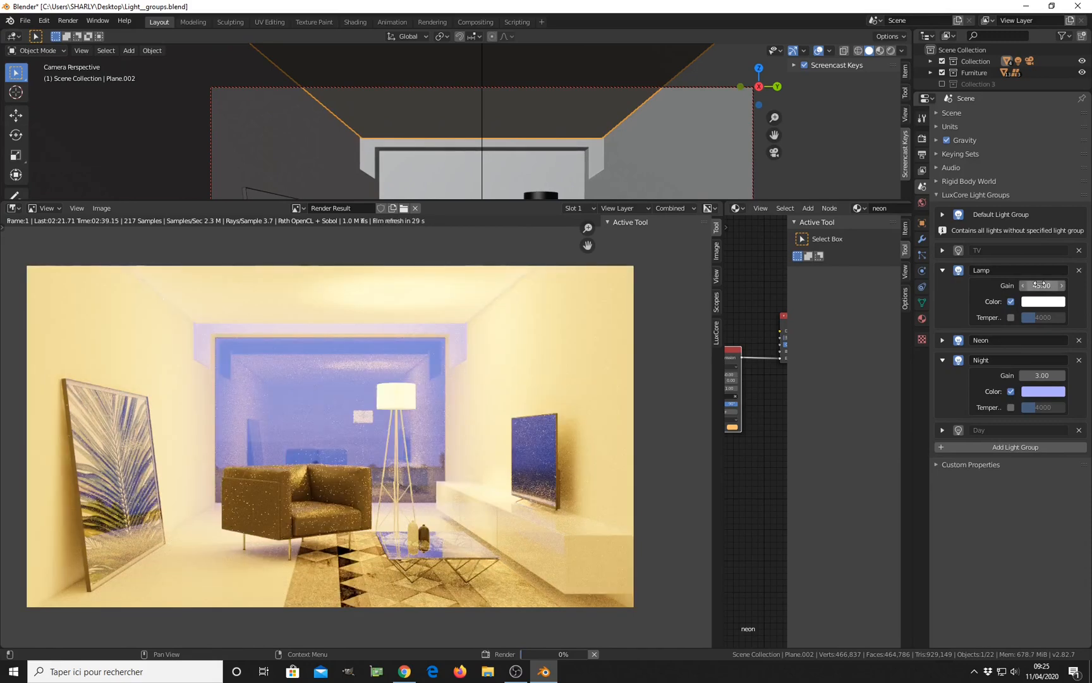
{"action": "left_click", "coordinate": [1045, 284]}
{"action": "type", "text": "5"}
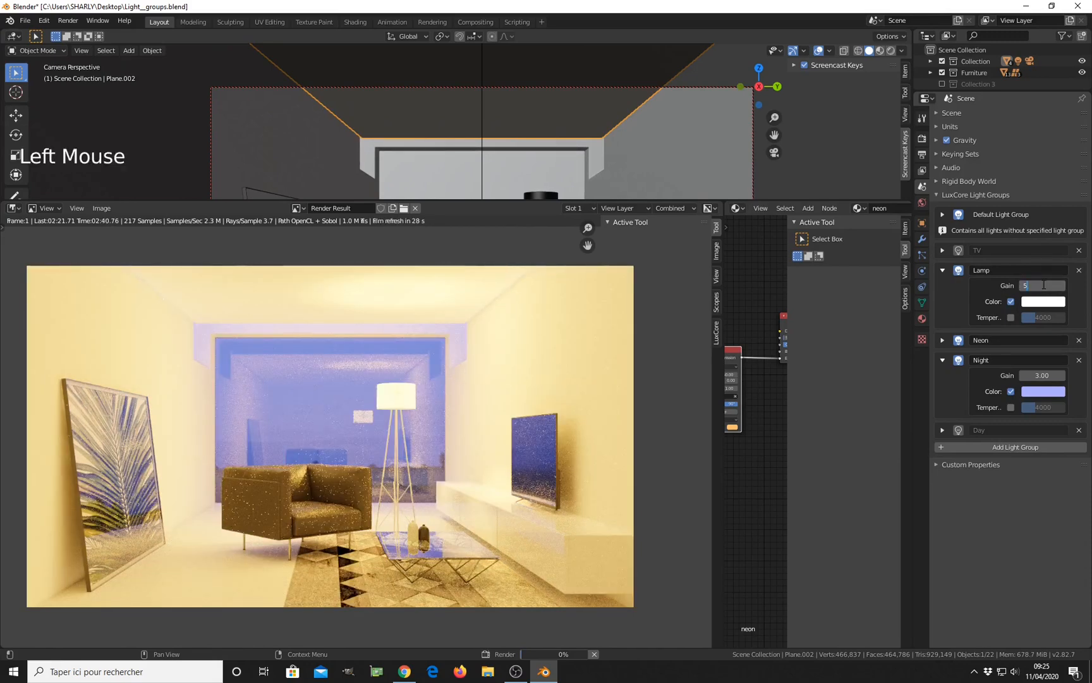
{"action": "key", "text": "Return"}
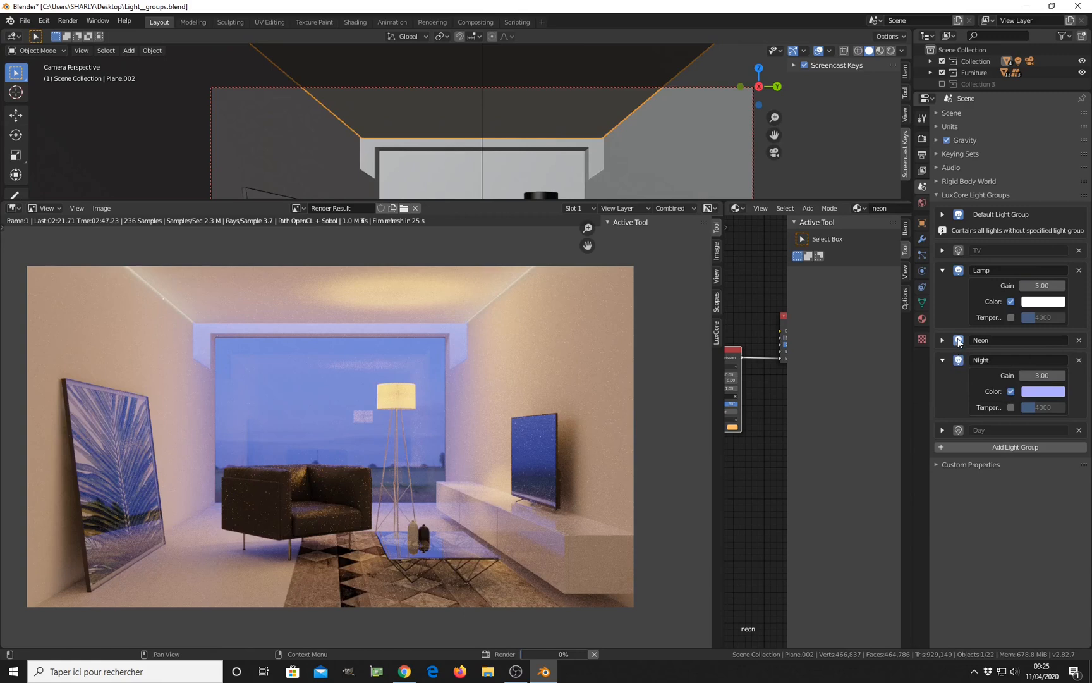
Step: Disable the Neon light group and adjust the Night group's gain, trying 0.5 and settling on 1
{"action": "left_click", "coordinate": [959, 341]}
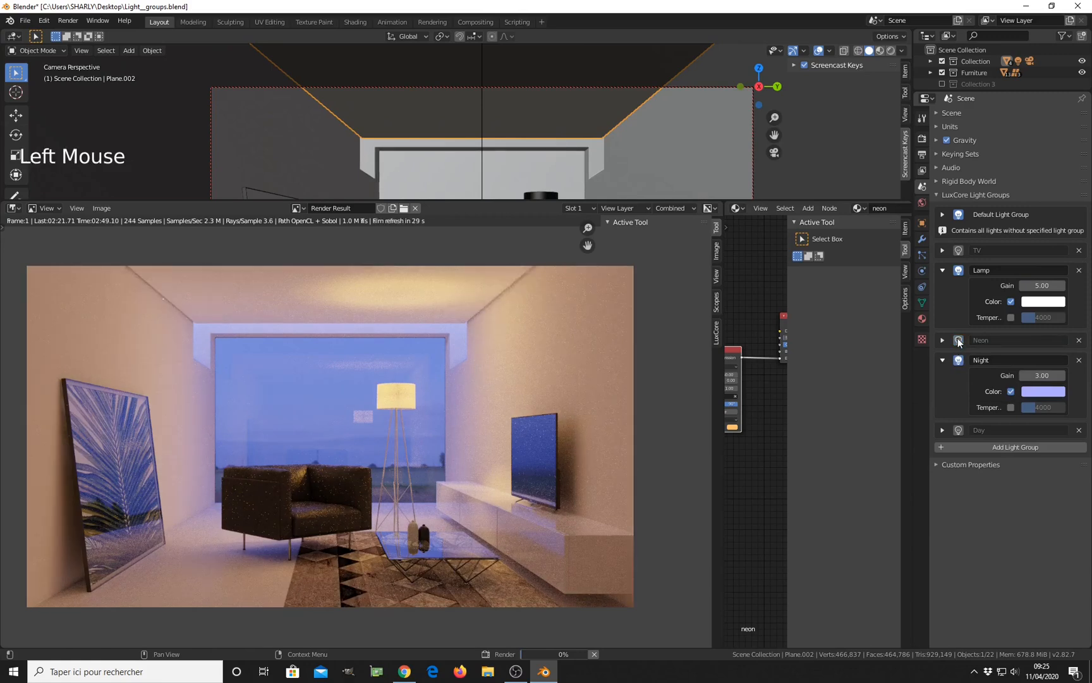
{"action": "left_click", "coordinate": [1035, 376]}
{"action": "type", "text": ".5"}
{"action": "key", "text": "Return"}
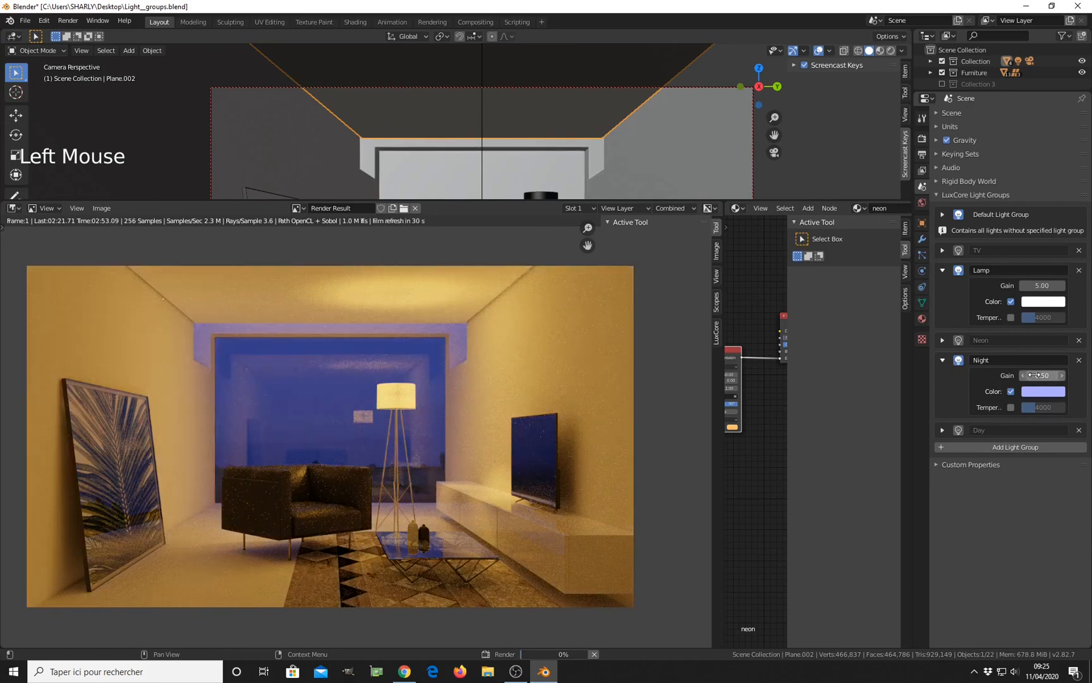
{"action": "left_click", "coordinate": [1037, 378]}
{"action": "type", "text": "1"}
{"action": "key", "text": "Return"}
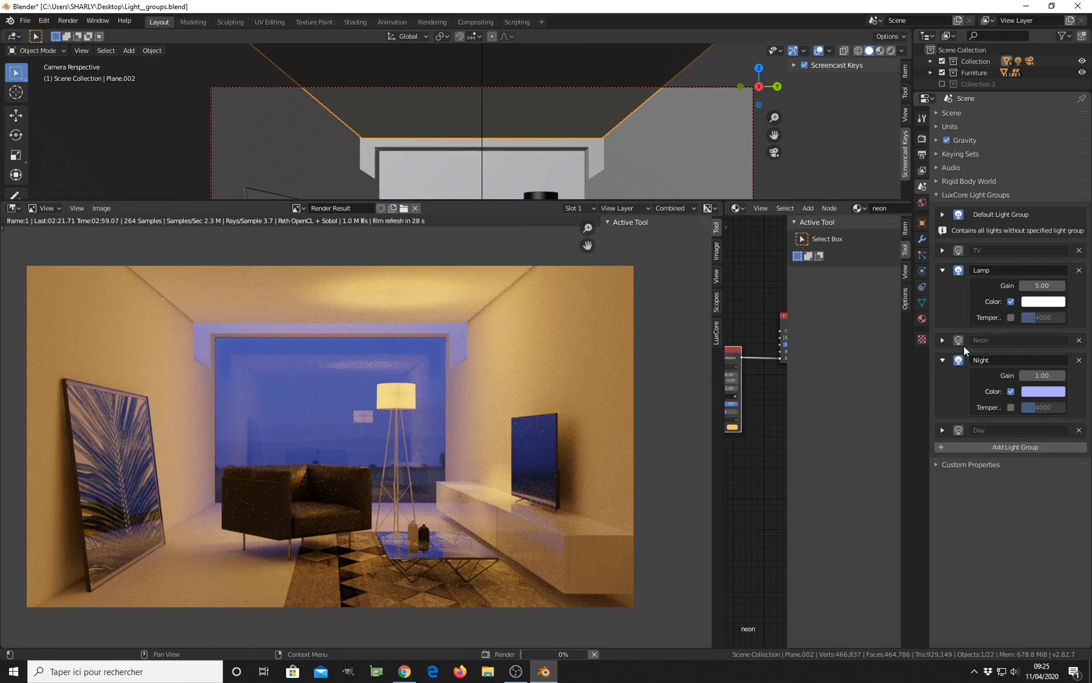
Step: Turn off the Lamp light group and toggle the TV light group
{"action": "left_click", "coordinate": [957, 271]}
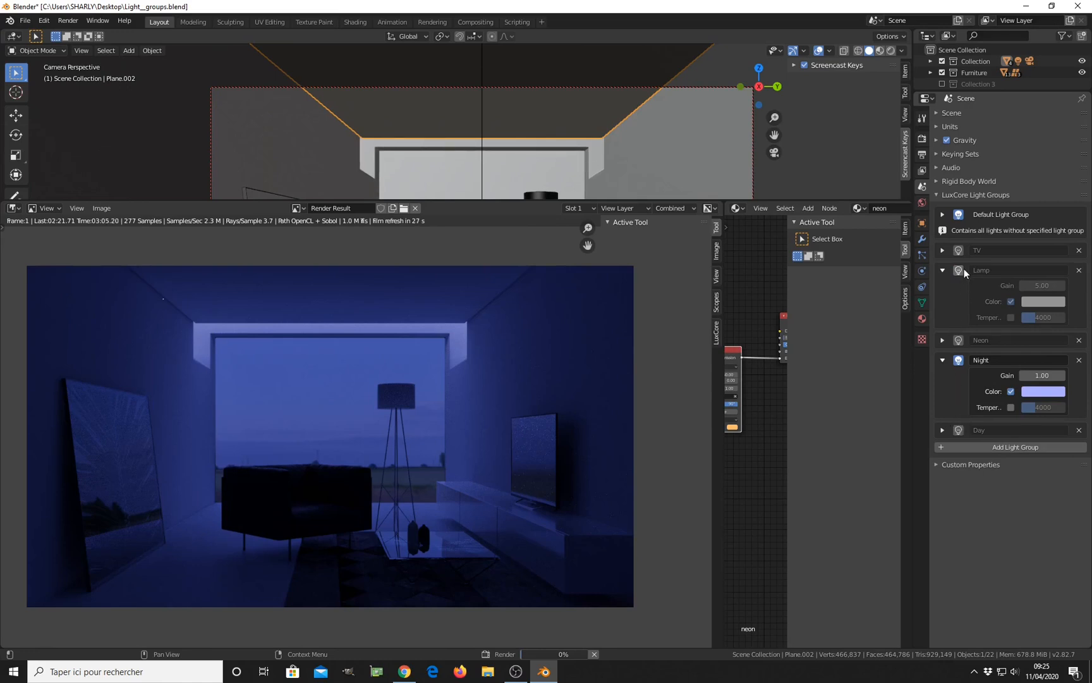
{"action": "left_click", "coordinate": [958, 251]}
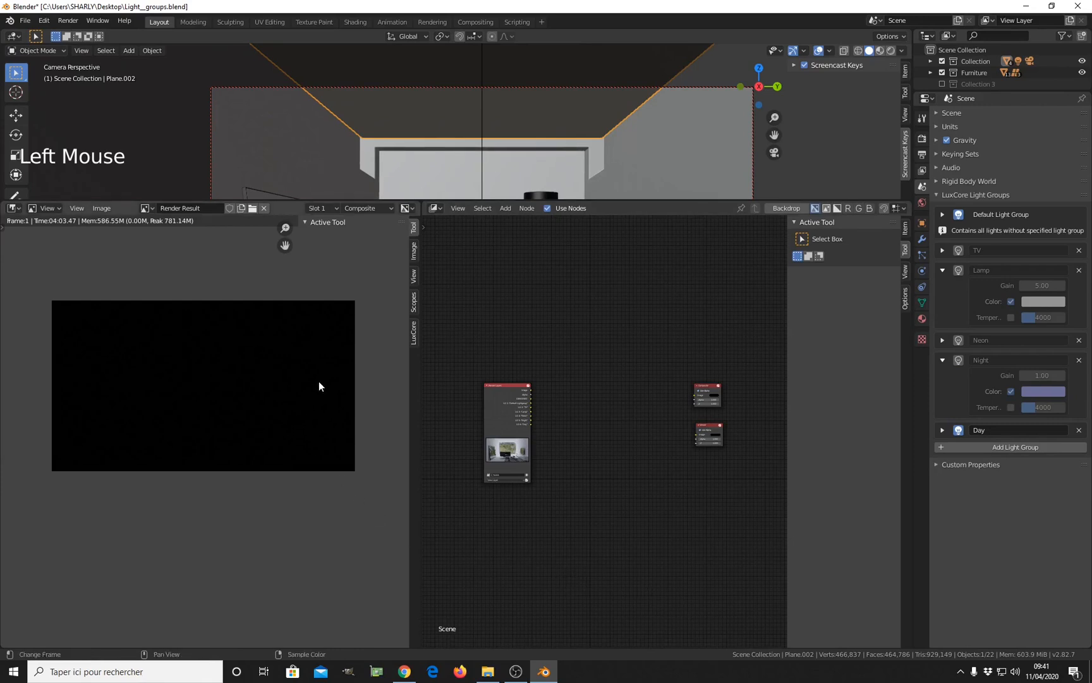
Step: Display the View Layer render in the image editor instead of the composite, enlarged and centered
{"action": "scroll", "coordinate": [527, 427], "scroll_direction": "up", "scroll_amount": 4}
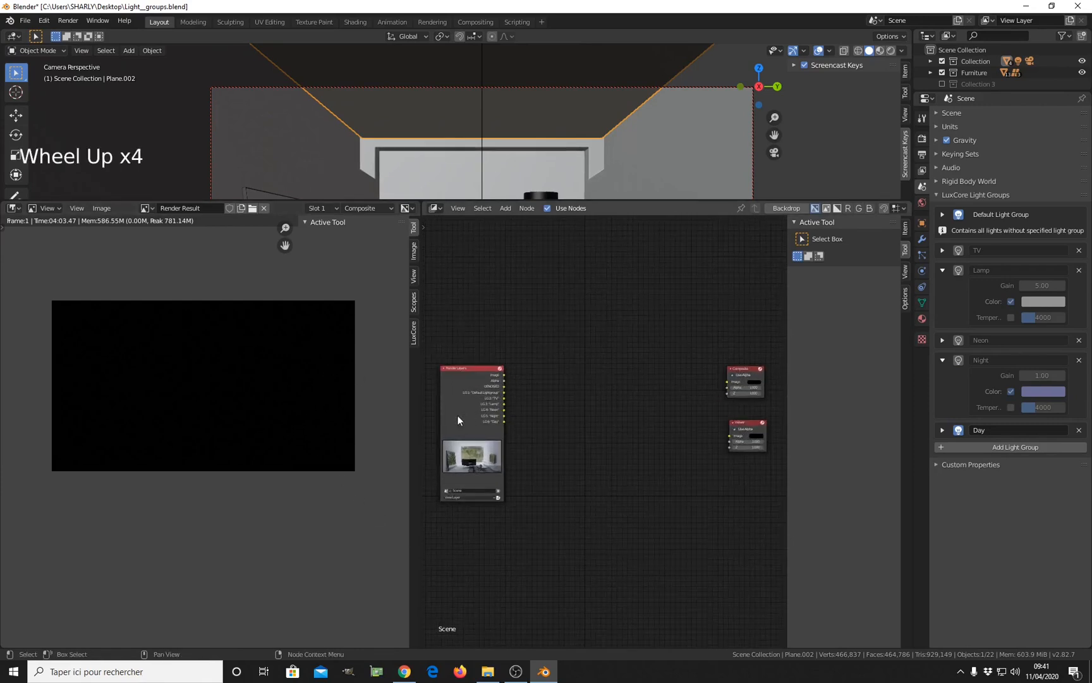
{"action": "left_click", "coordinate": [359, 208]}
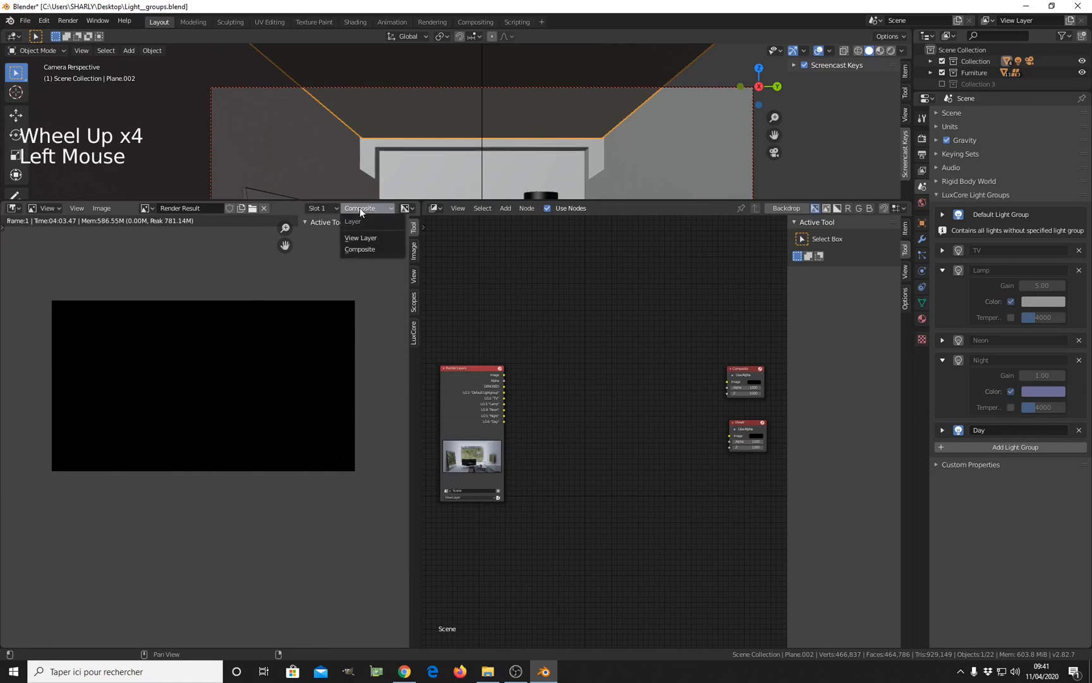
{"action": "left_click", "coordinate": [358, 239]}
{"action": "scroll", "coordinate": [339, 272], "scroll_direction": "up", "scroll_amount": 2}
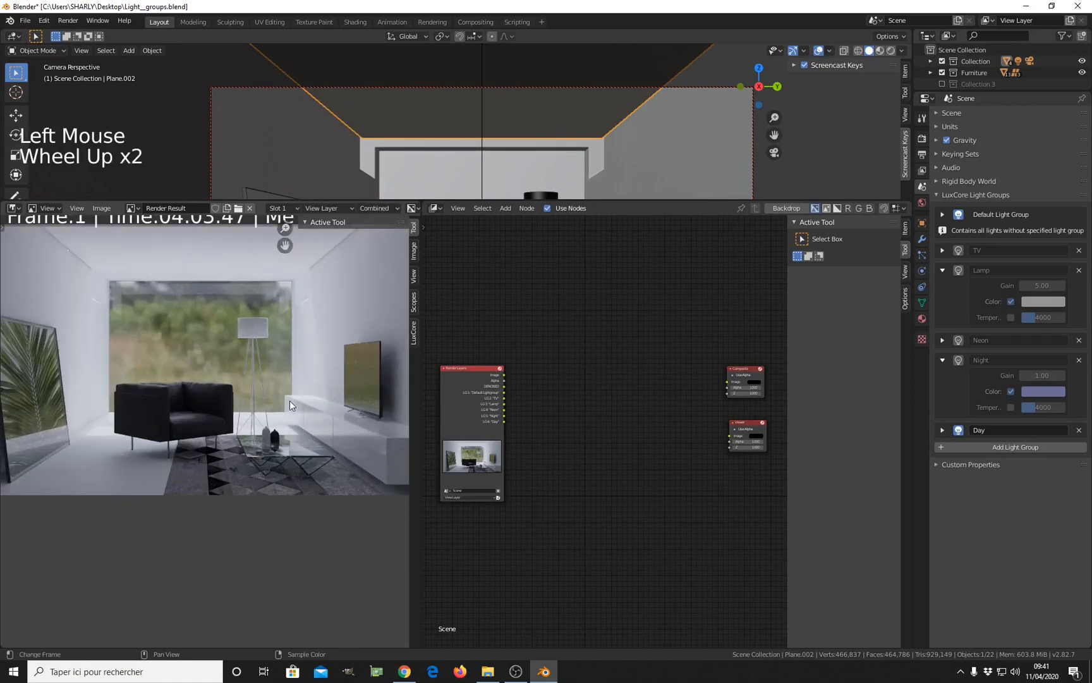
{"action": "middle_click_drag", "start_coordinate": [382, 454], "coordinate": [374, 503]}
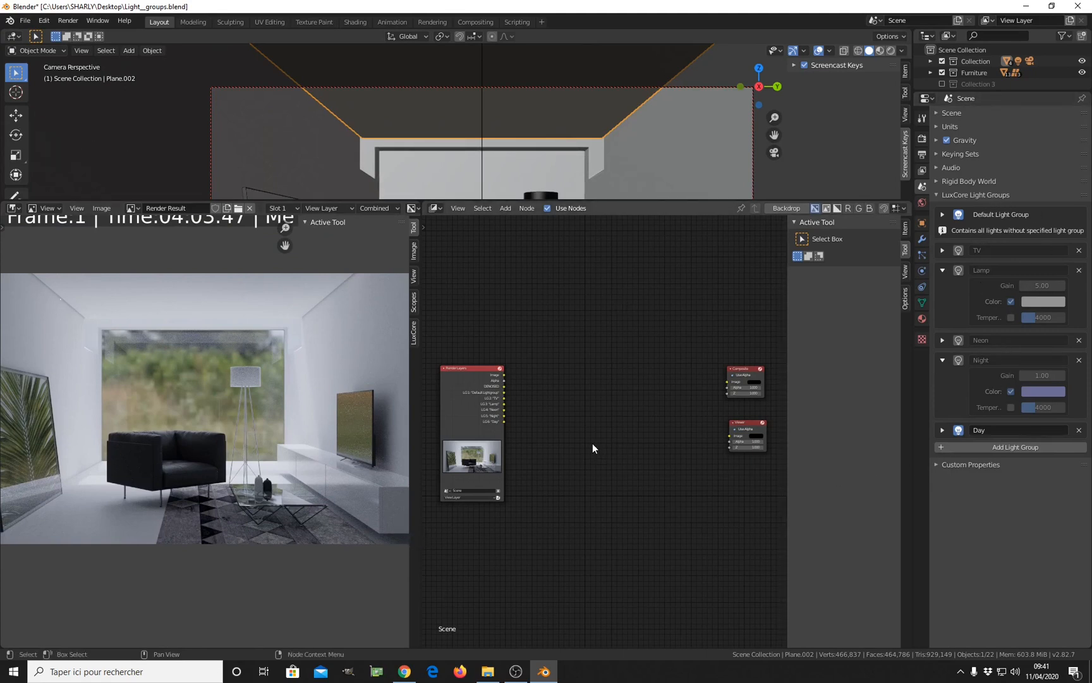
Step: Dismiss the browser notification, switch the node editor to LuxCore Volume Nodes and return it to the Compositor
{"action": "left_click", "coordinate": [435, 207]}
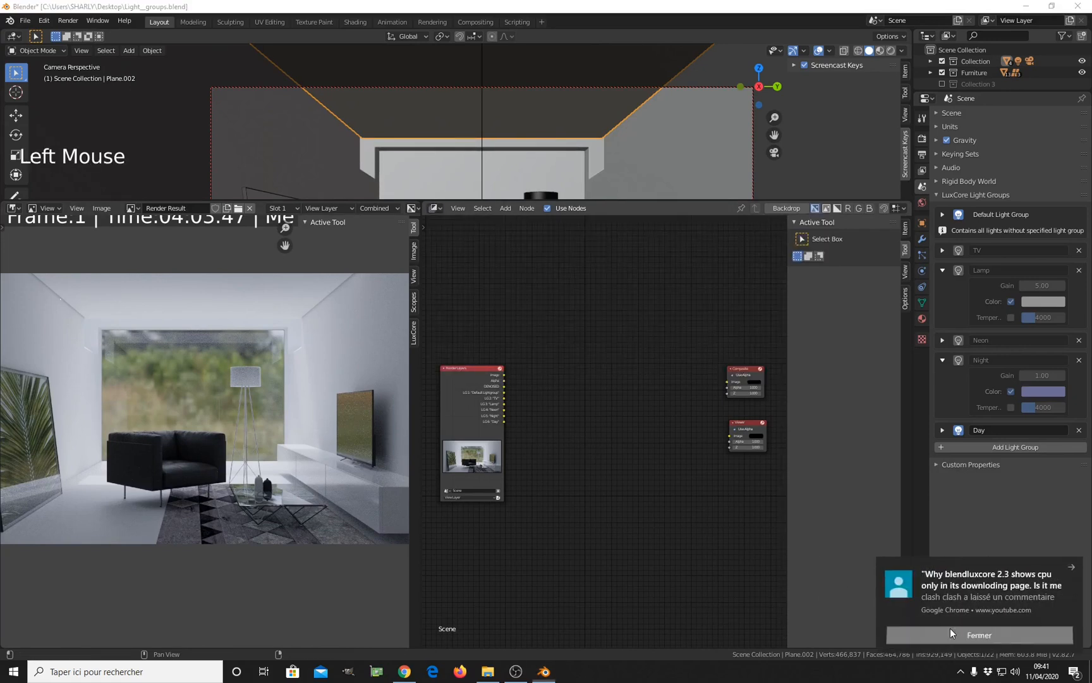
{"action": "left_click", "coordinate": [950, 629]}
{"action": "left_click", "coordinate": [435, 208]}
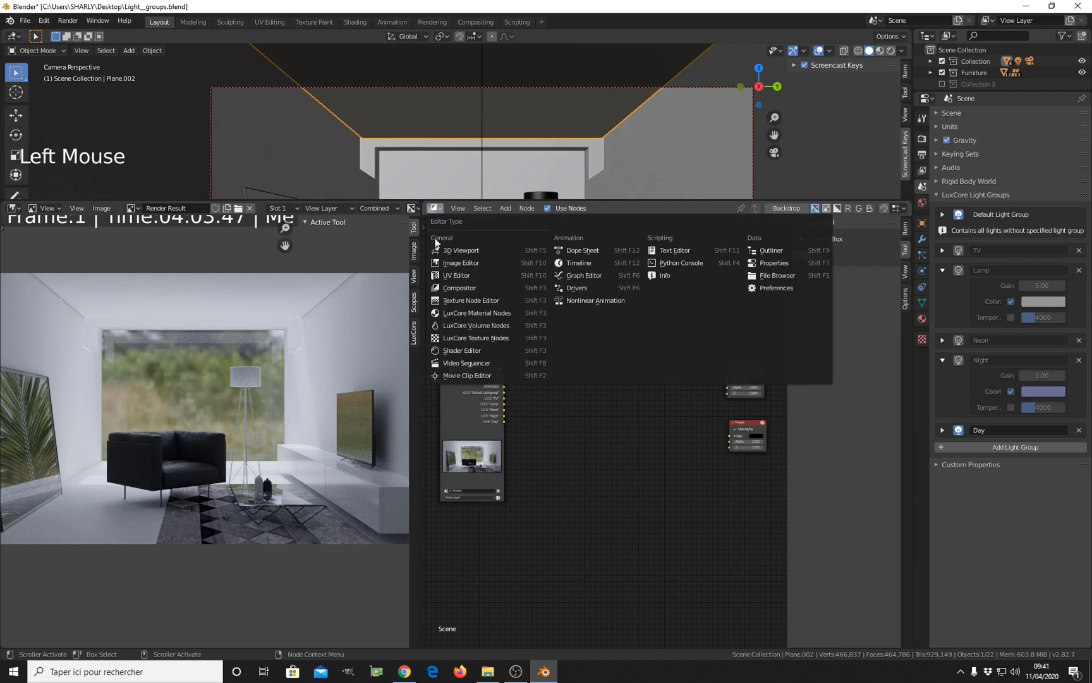
{"action": "left_click", "coordinate": [457, 322]}
{"action": "left_click", "coordinate": [435, 207]}
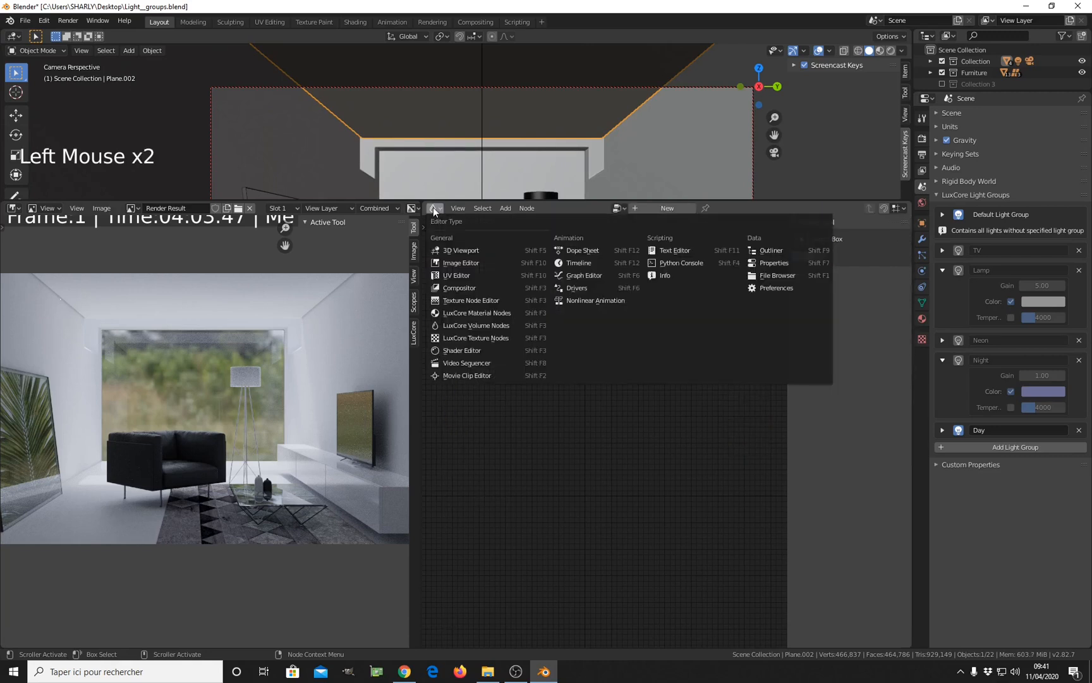
{"action": "left_click", "coordinate": [458, 287]}
Step: Examine the light group outputs on the Render Layers node up close
{"action": "scroll", "coordinate": [518, 393], "scroll_direction": "down", "scroll_amount": 3}
{"action": "middle_click_drag", "start_coordinate": [518, 393], "coordinate": [532, 361]}
{"action": "scroll", "coordinate": [511, 369], "scroll_direction": "up", "scroll_amount": 4}
{"action": "scroll", "coordinate": [531, 361], "scroll_direction": "up", "scroll_amount": 5}
{"action": "left_click", "coordinate": [482, 302]}
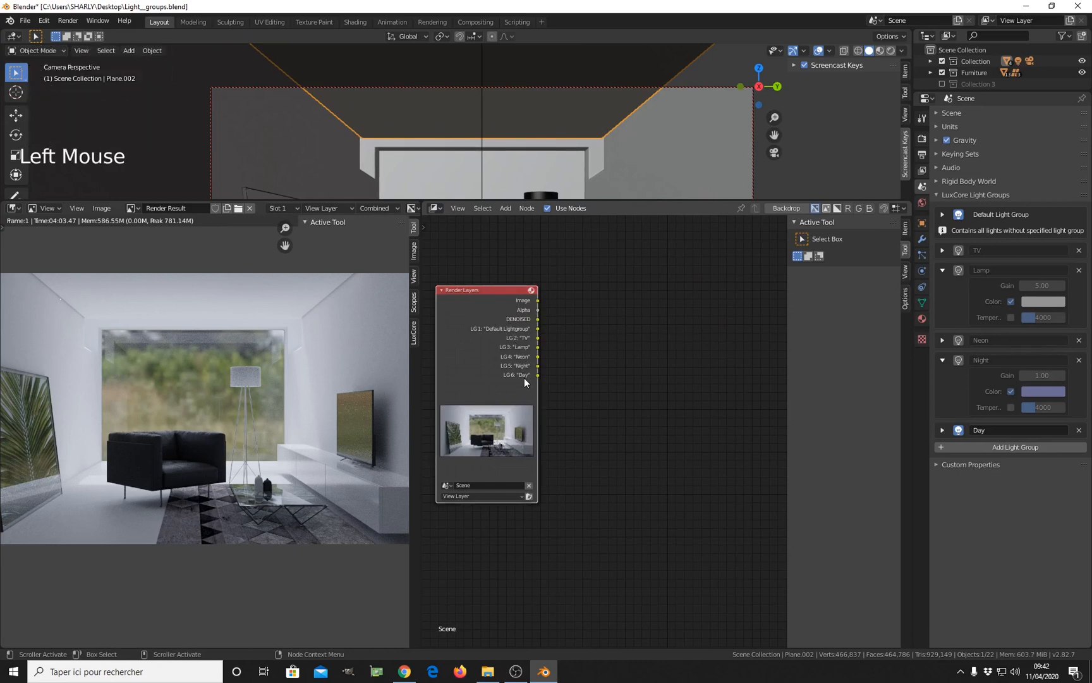
{"action": "scroll", "coordinate": [511, 359], "scroll_direction": "up", "scroll_amount": 3}
{"action": "scroll", "coordinate": [491, 296], "scroll_direction": "up", "scroll_amount": 1}
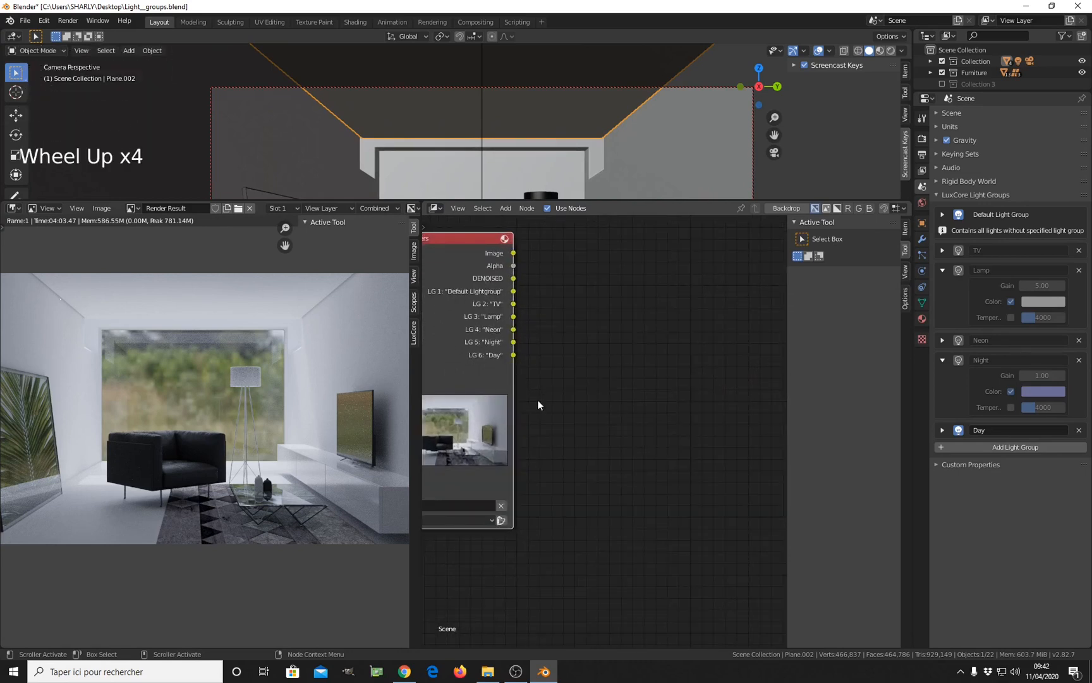
{"action": "scroll", "coordinate": [537, 404], "scroll_direction": "down", "scroll_amount": 6}
{"action": "scroll", "coordinate": [580, 390], "scroll_direction": "down", "scroll_amount": 1}
Step: Link the Render Layers node's LG 6 "Day" output to the Image inputs of the Viewer and Composite nodes
{"action": "middle_click_drag", "start_coordinate": [580, 390], "coordinate": [478, 420]}
{"action": "scroll", "coordinate": [496, 409], "scroll_direction": "down", "scroll_amount": 3}
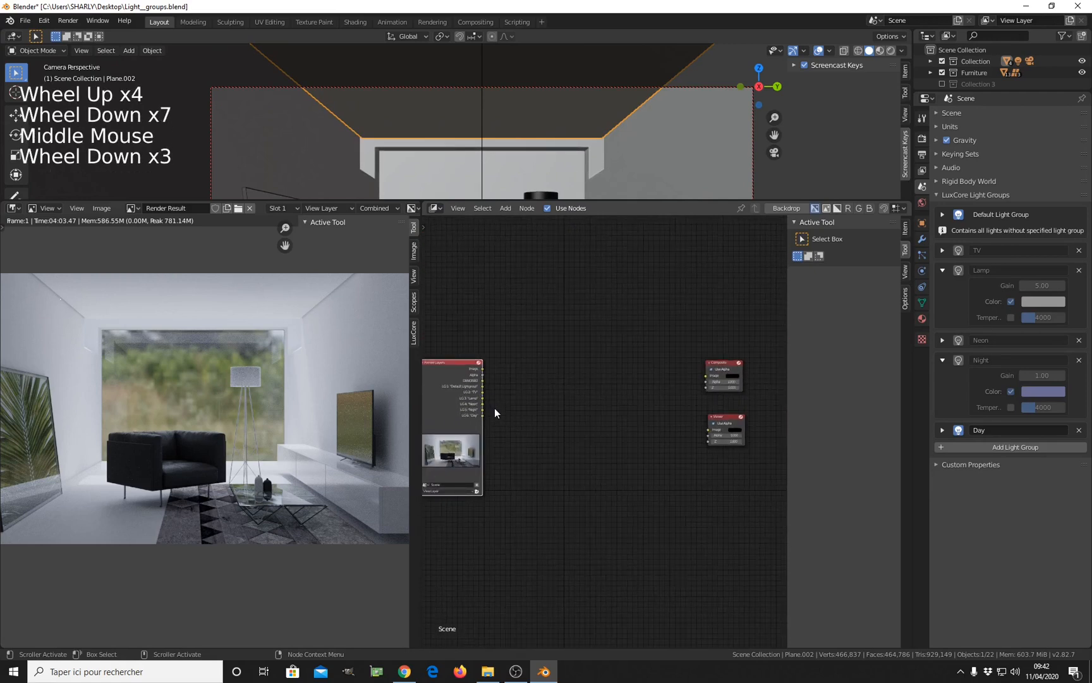
{"action": "left_click_drag", "start_coordinate": [483, 416], "coordinate": [704, 430]}
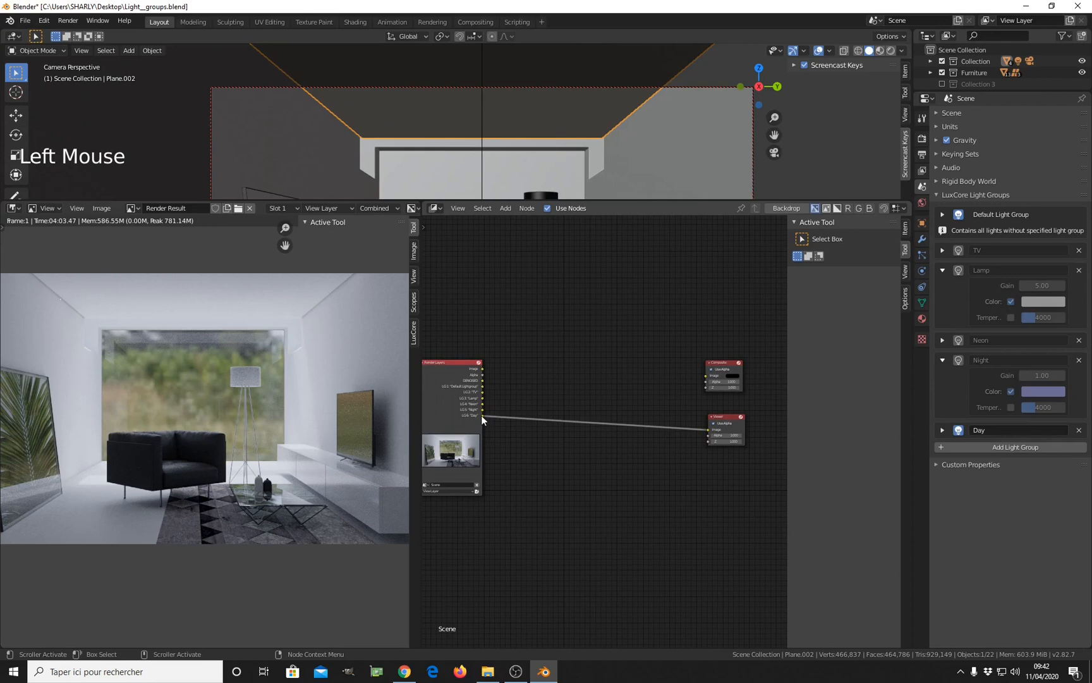
{"action": "left_click_drag", "start_coordinate": [481, 415], "coordinate": [704, 376]}
Step: Display the Composite result in the image editor after reviewing the available render passes
{"action": "left_click", "coordinate": [377, 208]}
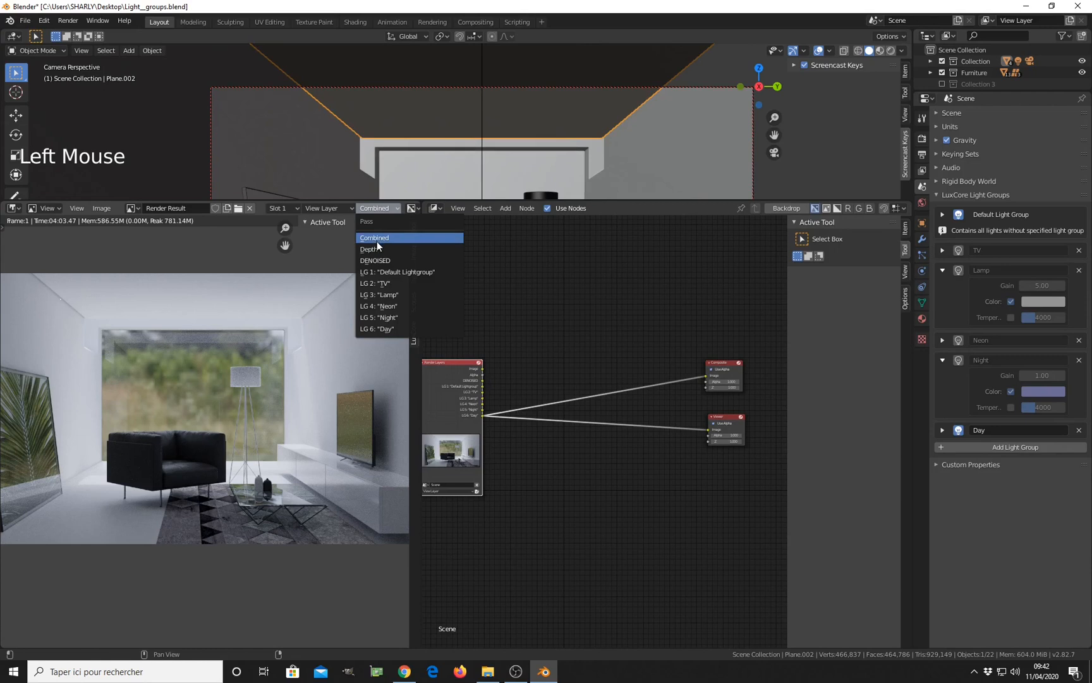
{"action": "left_click", "coordinate": [318, 208]}
{"action": "left_click", "coordinate": [330, 244]}
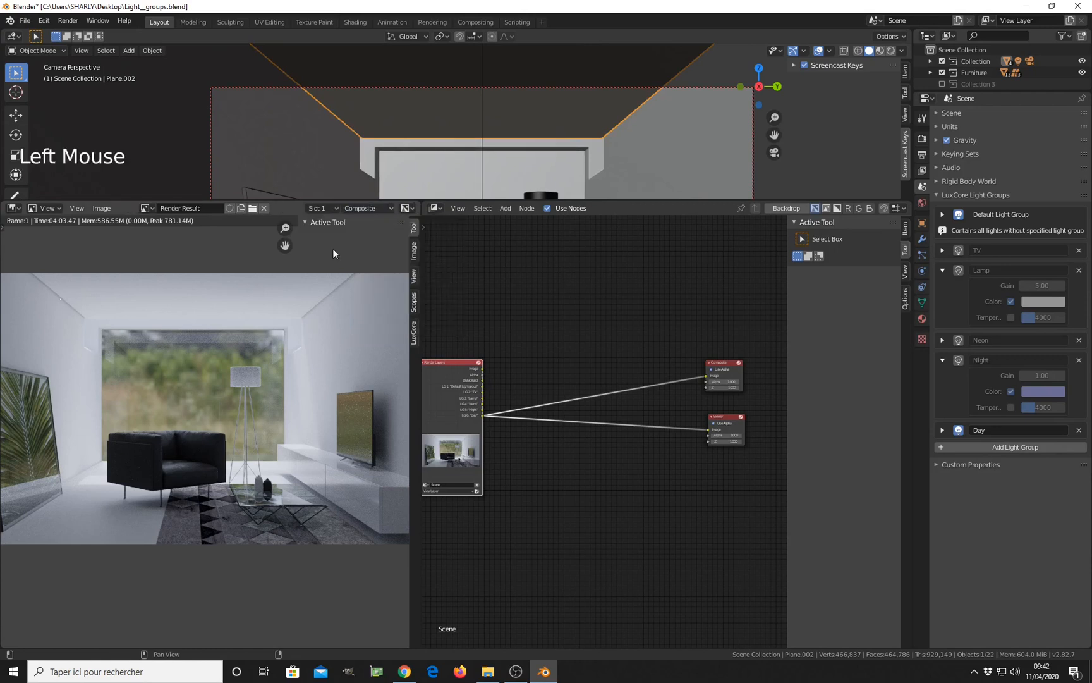
Step: Turn Use Nodes off and back on in the Compositor
{"action": "middle_click_drag", "start_coordinate": [302, 363], "coordinate": [327, 358]}
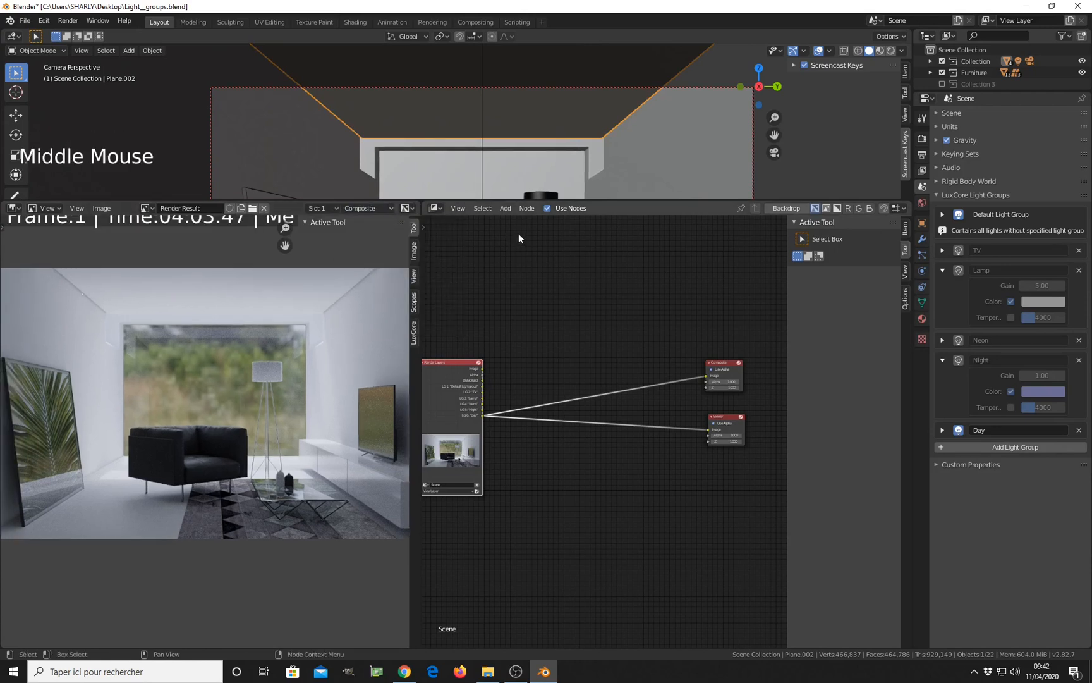
{"action": "left_click", "coordinate": [547, 209]}
{"action": "left_click", "coordinate": [547, 208]}
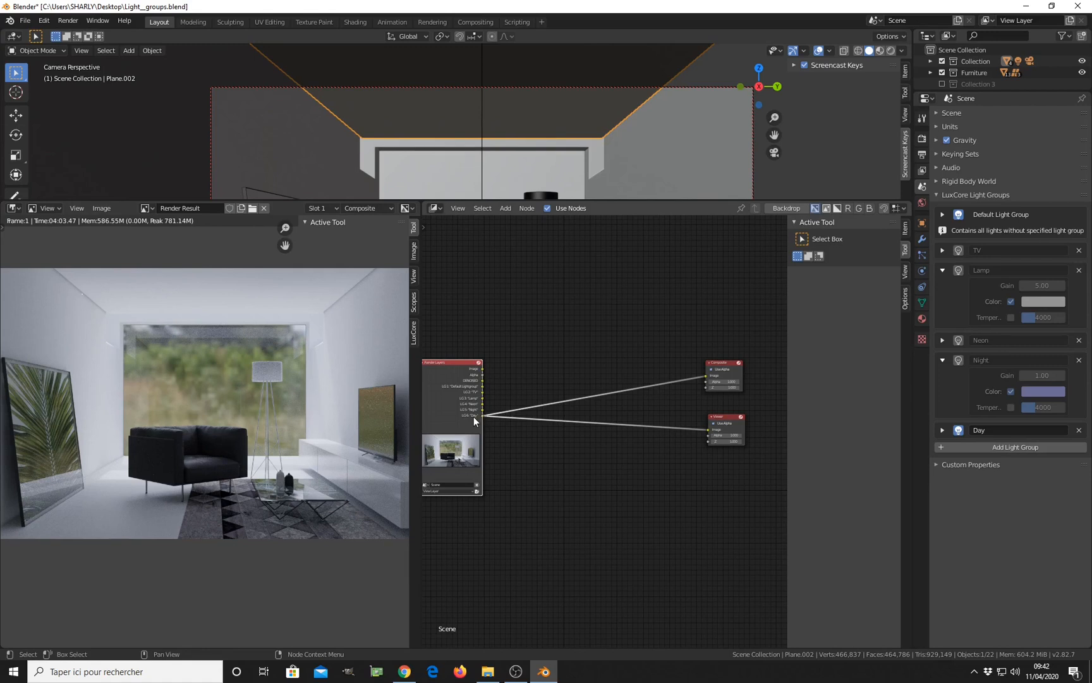
Step: Link the Render Layers node's LG 5 "Night" output to the Image inputs of the Viewer and Composite nodes
{"action": "scroll", "coordinate": [475, 421], "scroll_direction": "up", "scroll_amount": 5}
{"action": "middle_click_drag", "start_coordinate": [475, 420], "coordinate": [503, 420]}
{"action": "scroll", "coordinate": [702, 410], "scroll_direction": "up", "scroll_amount": 1}
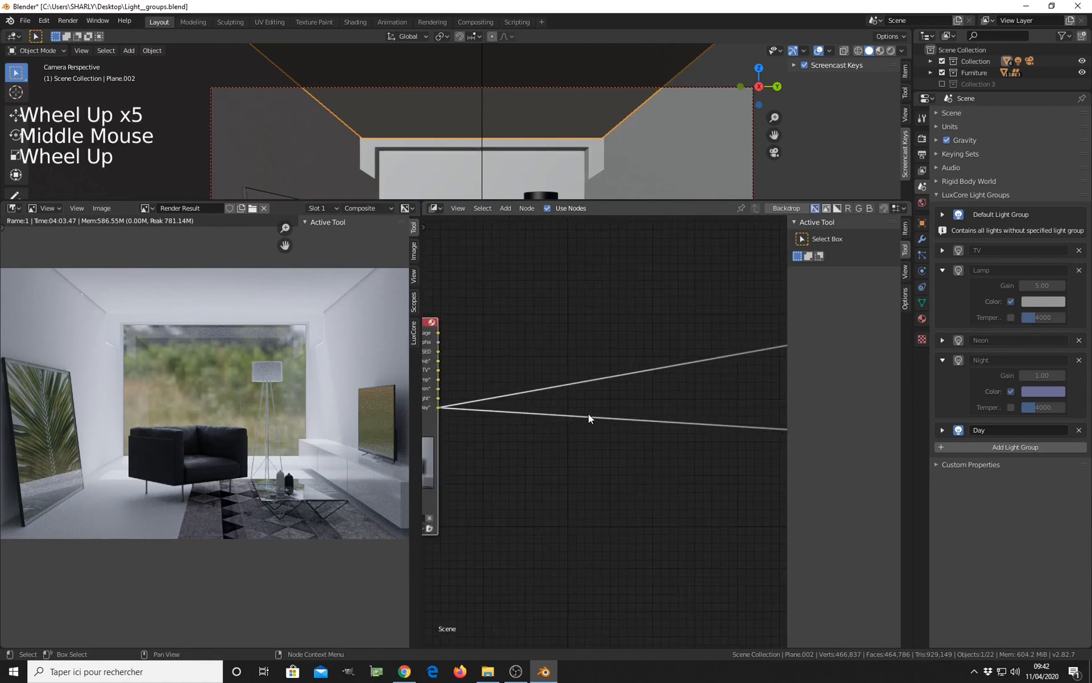
{"action": "scroll", "coordinate": [462, 407], "scroll_direction": "down", "scroll_amount": 3}
{"action": "middle_click_drag", "start_coordinate": [476, 414], "coordinate": [414, 412]}
{"action": "middle_click", "coordinate": [617, 415]}
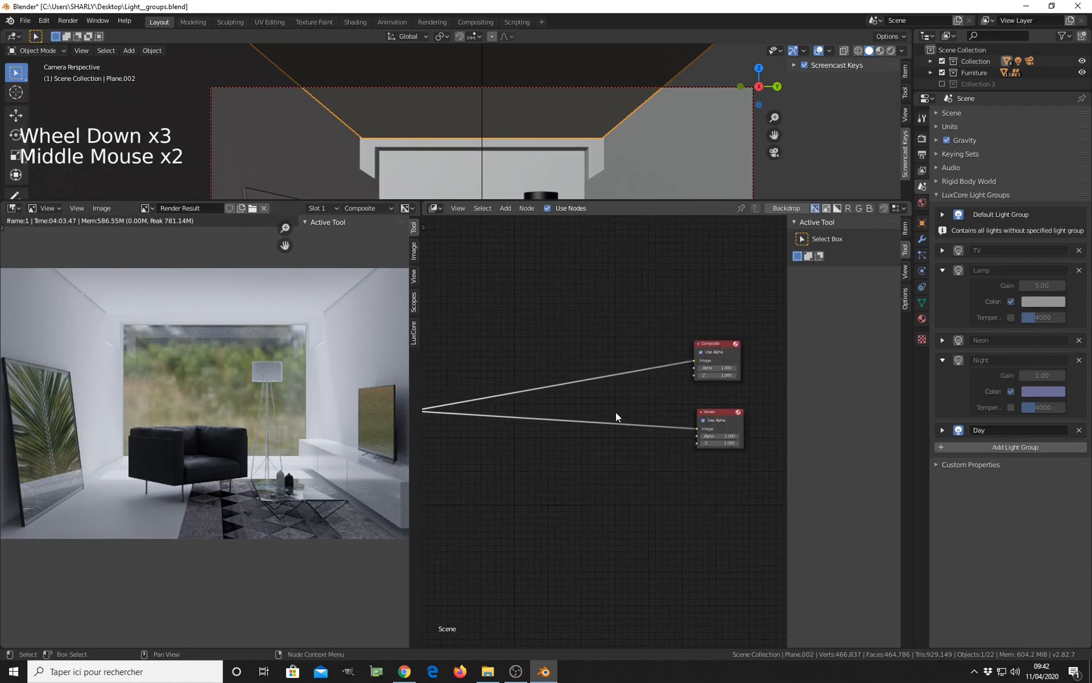
{"action": "scroll", "coordinate": [617, 414], "scroll_direction": "down", "scroll_amount": 2}
{"action": "middle_click_drag", "start_coordinate": [600, 417], "coordinate": [629, 399]}
{"action": "left_click_drag", "start_coordinate": [474, 394], "coordinate": [717, 411]}
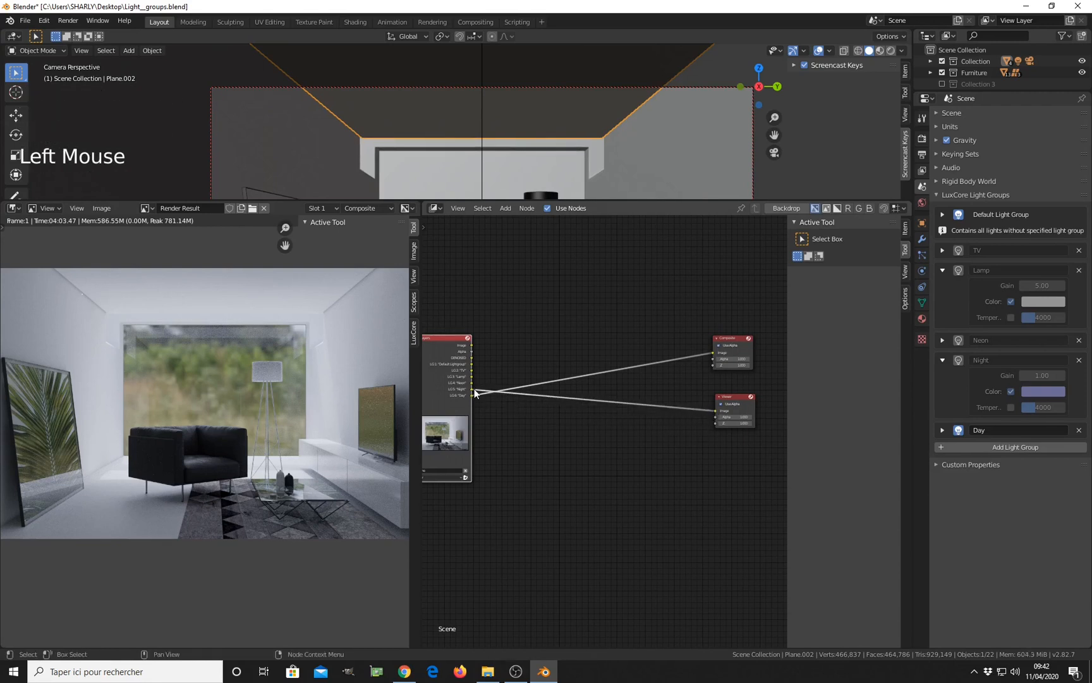
{"action": "left_click_drag", "start_coordinate": [473, 389], "coordinate": [714, 354]}
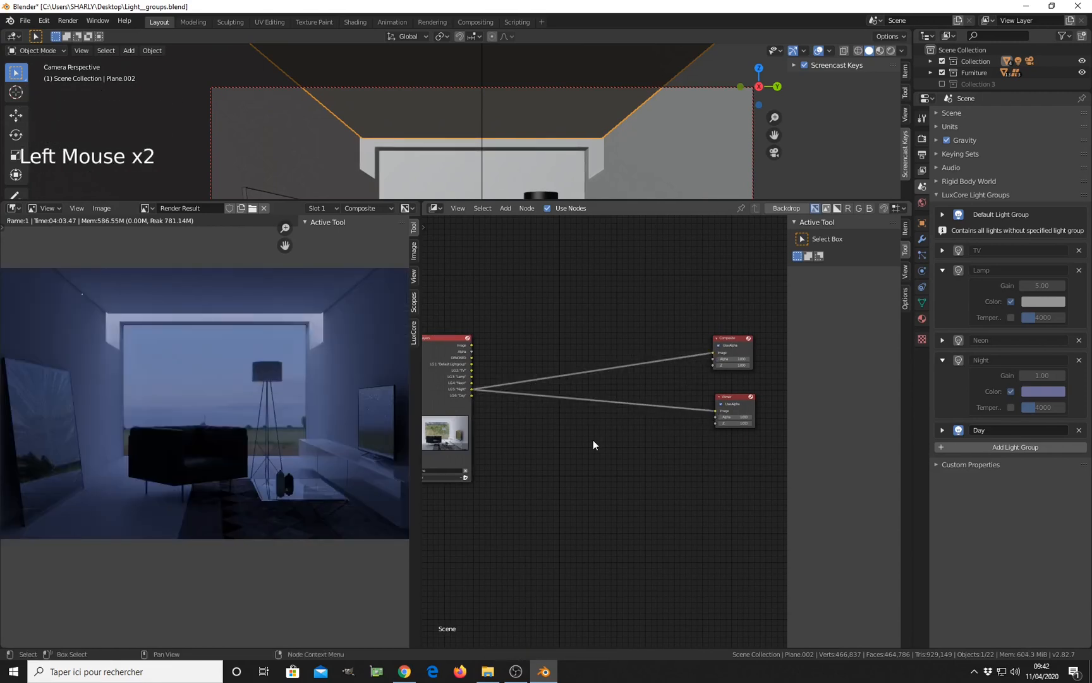
Step: Add a Mix color node on the link between the Render Layers node's "Night" output and the Viewer node
{"action": "middle_click_drag", "start_coordinate": [503, 395], "coordinate": [523, 441]}
{"action": "scroll", "coordinate": [490, 401], "scroll_direction": "up", "scroll_amount": 5}
{"action": "scroll", "coordinate": [522, 440], "scroll_direction": "up", "scroll_amount": 4}
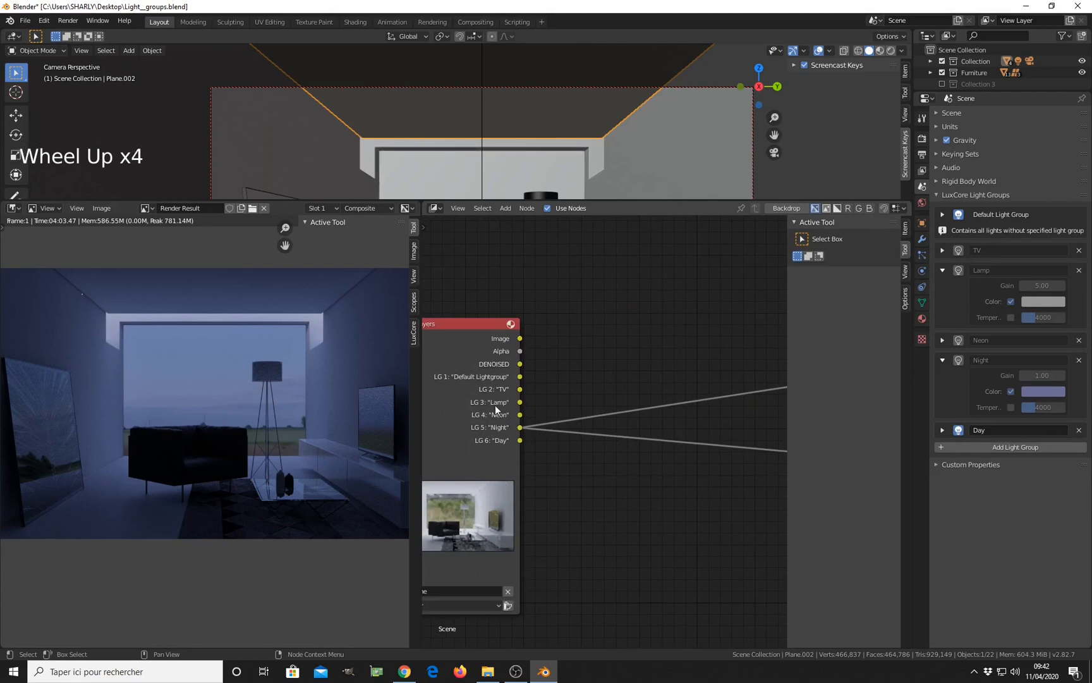
{"action": "scroll", "coordinate": [634, 471], "scroll_direction": "down", "scroll_amount": 4}
{"action": "middle_click_drag", "start_coordinate": [634, 471], "coordinate": [521, 468]}
{"action": "scroll", "coordinate": [531, 453], "scroll_direction": "down", "scroll_amount": 3}
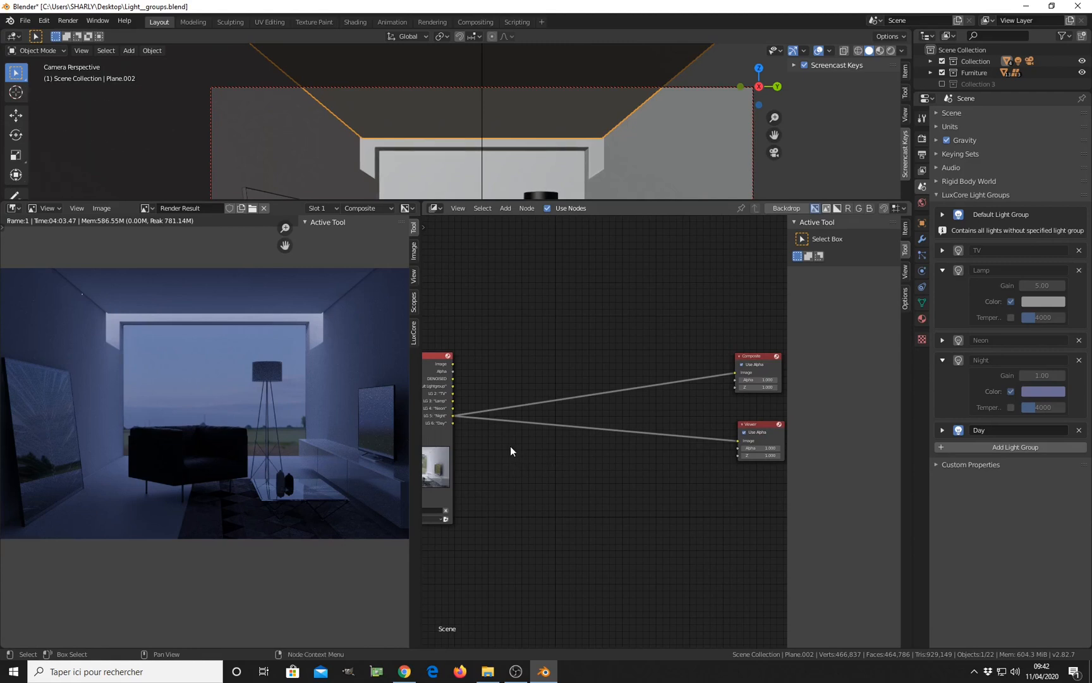
{"action": "scroll", "coordinate": [510, 444], "scroll_direction": "up", "scroll_amount": 1}
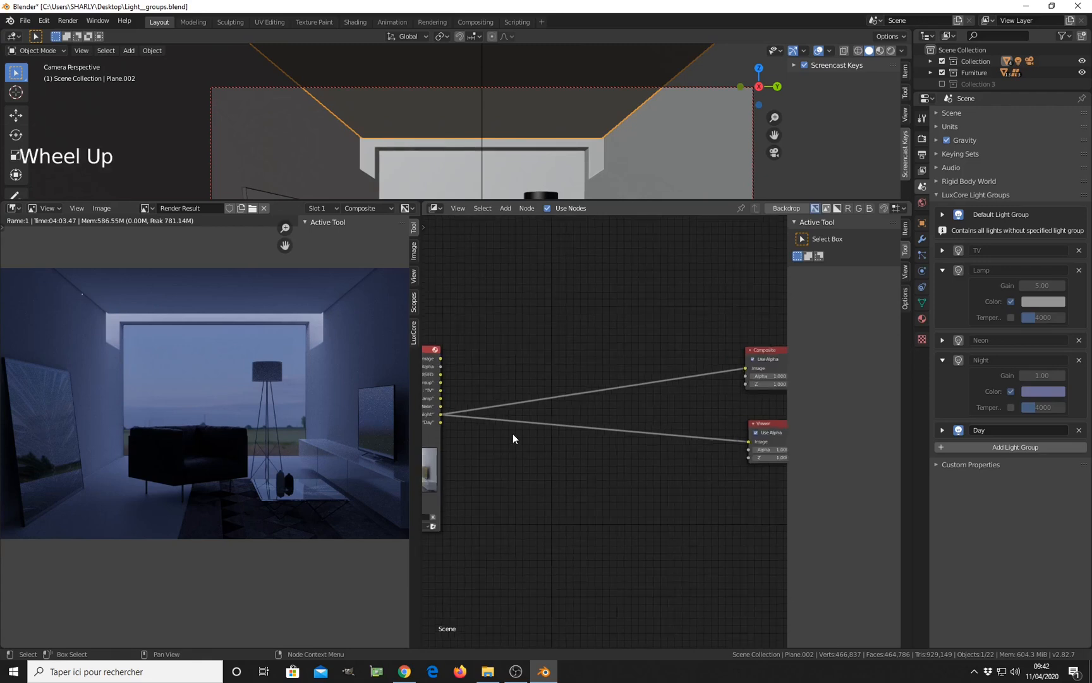
{"action": "key", "text": "shift+a"}
{"action": "mouse_move", "coordinate": [526, 429]}
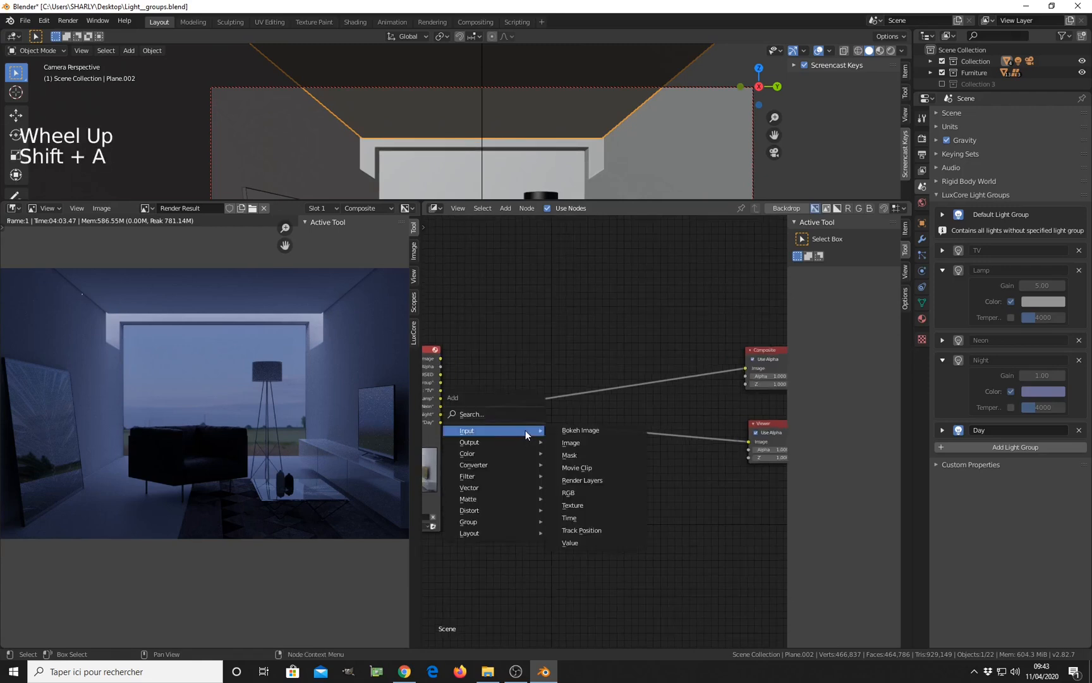
{"action": "mouse_move", "coordinate": [498, 455]}
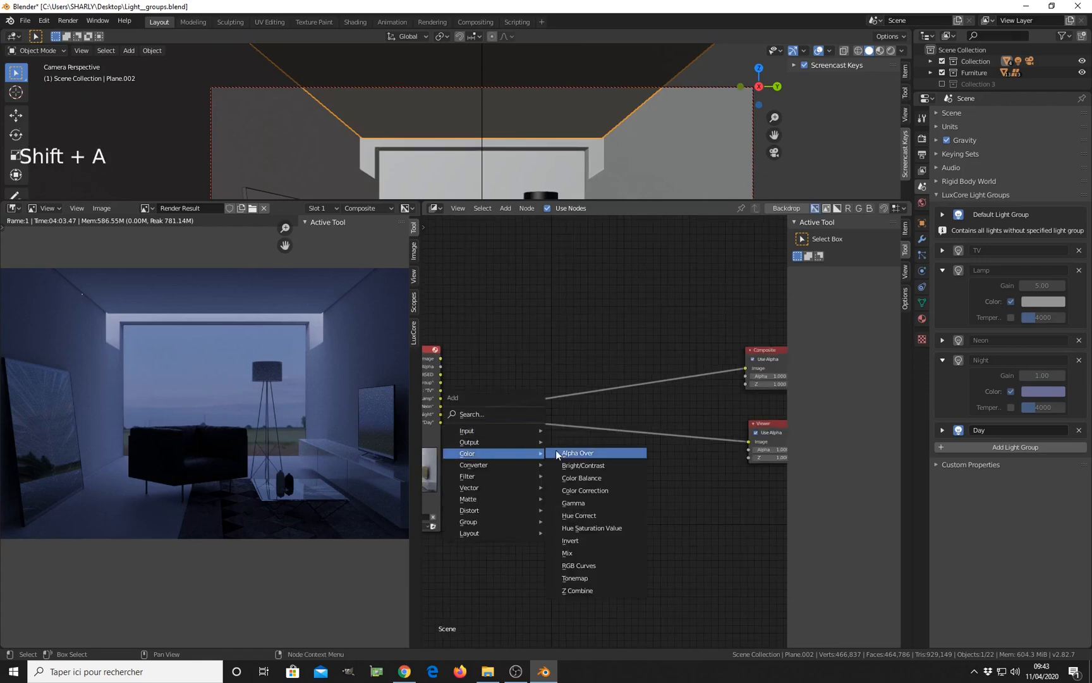
{"action": "left_click", "coordinate": [583, 553]}
{"action": "left_click", "coordinate": [569, 409]}
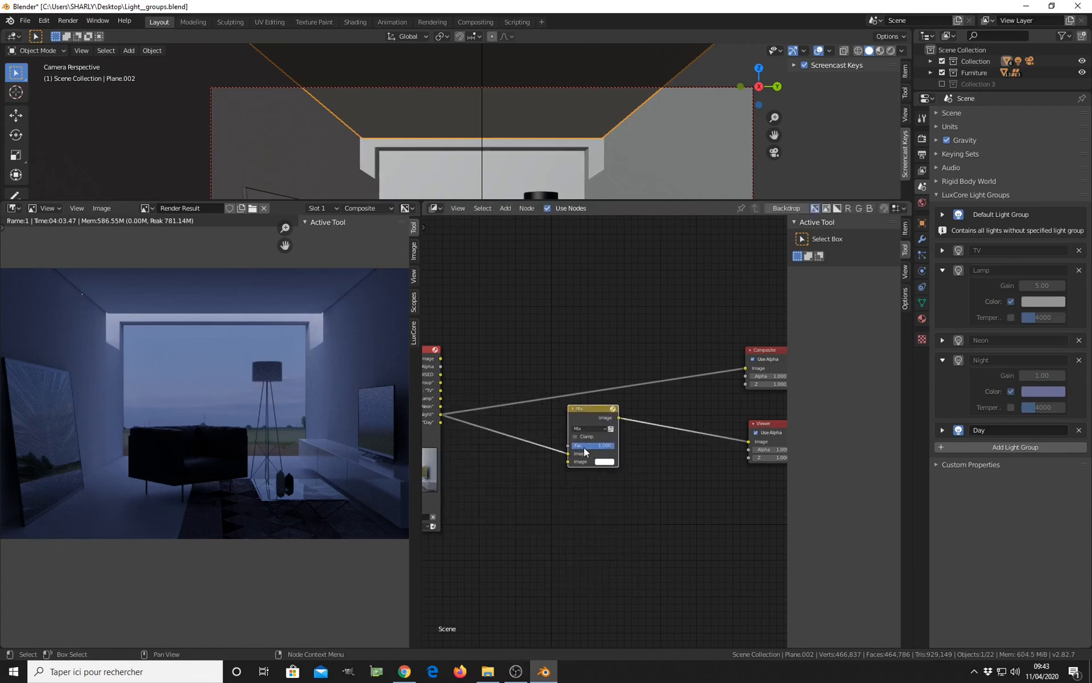
Step: Link the LG 3 "Lamp" output to the Mix node's second Image input and the Mix output to the Composite node
{"action": "mouse_move", "coordinate": [584, 451]}
{"action": "middle_mouse_down"}
{"action": "mouse_move", "coordinate": [610, 453]}
{"action": "mouse_move", "coordinate": [577, 446]}
{"action": "middle_mouse_up"}
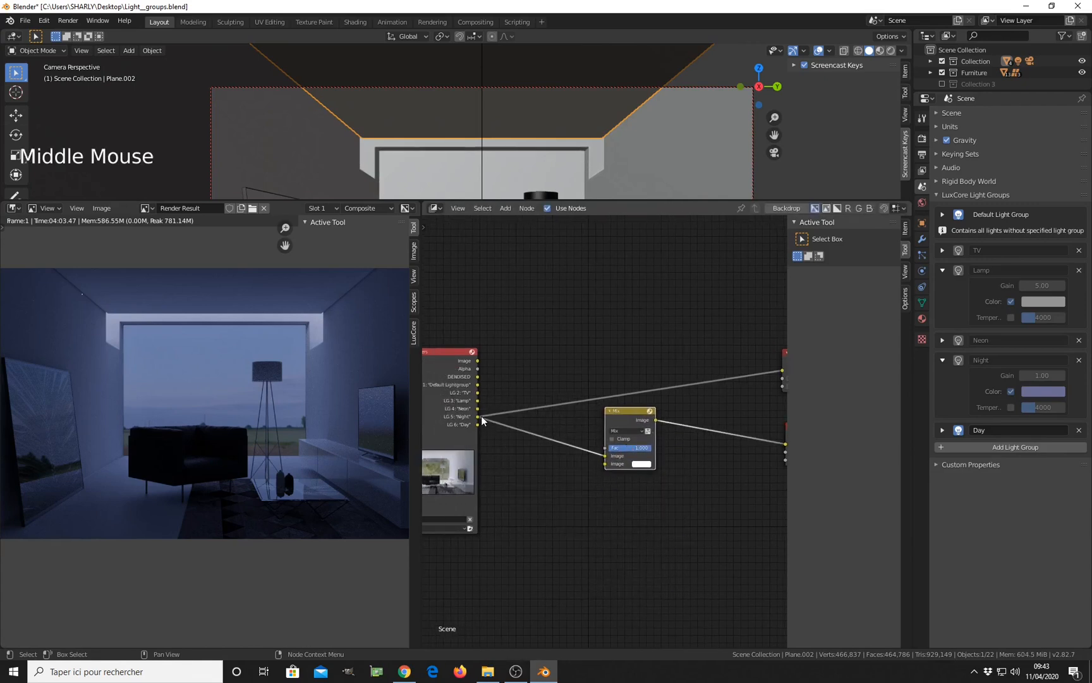
{"action": "left_click_drag", "start_coordinate": [478, 400], "coordinate": [602, 464]}
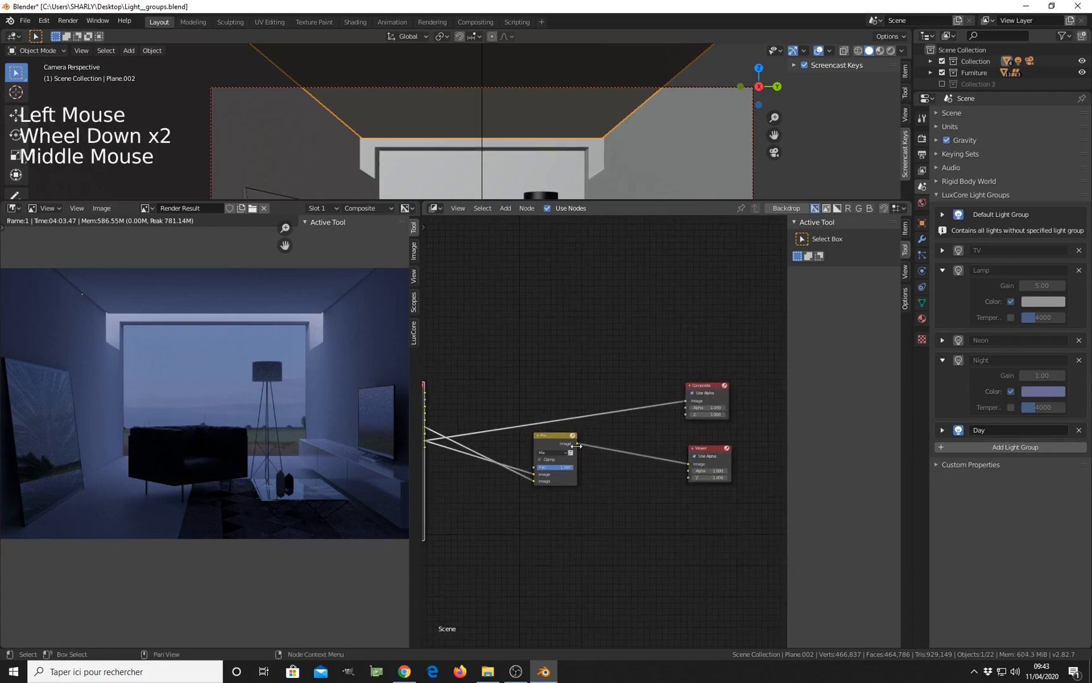
{"action": "left_click_drag", "start_coordinate": [576, 445], "coordinate": [682, 401]}
{"action": "middle_click_drag", "start_coordinate": [595, 454], "coordinate": [669, 386]}
{"action": "middle_click_drag", "start_coordinate": [550, 407], "coordinate": [587, 407]}
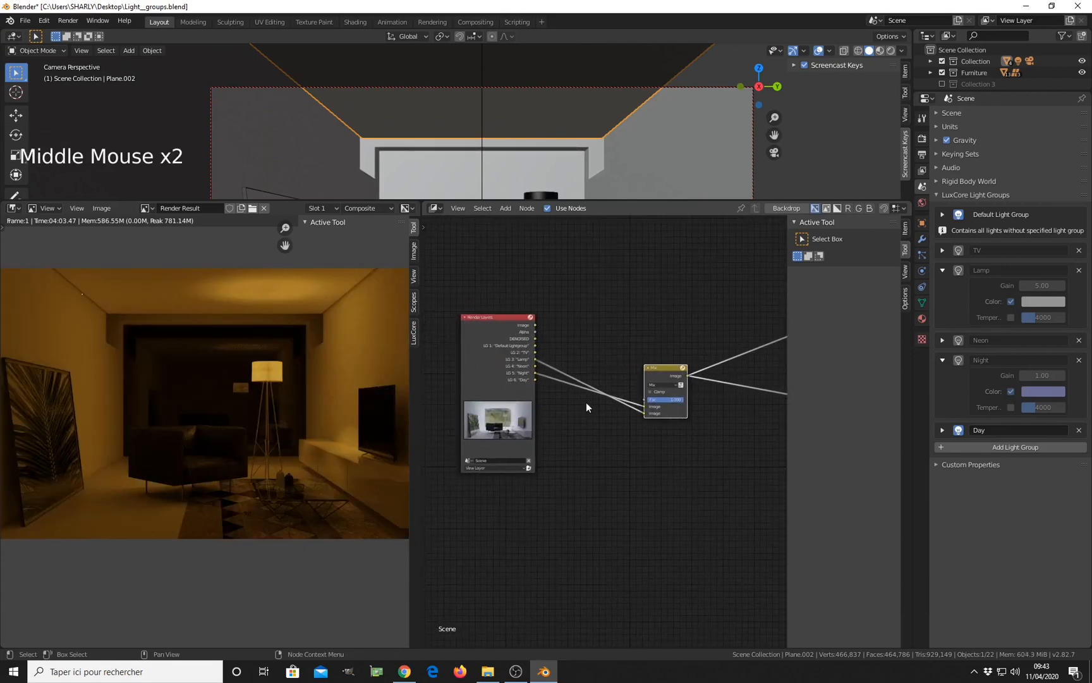
{"action": "left_click_drag", "start_coordinate": [520, 325], "coordinate": [519, 376]}
Step: Set the Mix node's factor to 0.5 to blend the Night and Lamp passes equally
{"action": "scroll", "coordinate": [525, 439], "scroll_direction": "up", "scroll_amount": 7}
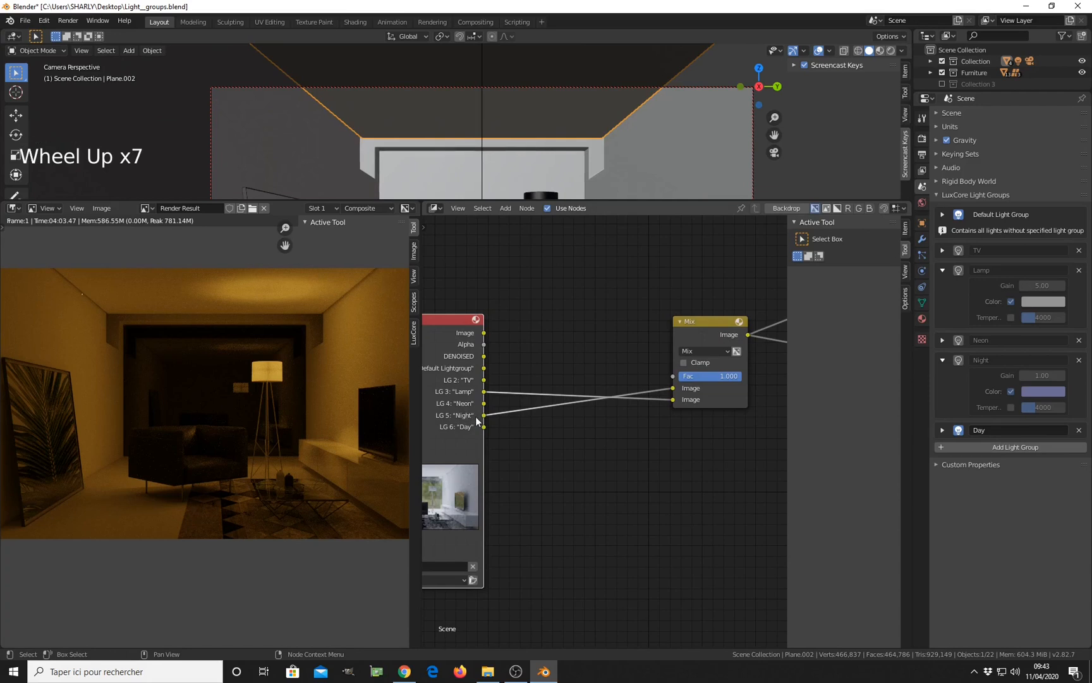
{"action": "scroll", "coordinate": [483, 420], "scroll_direction": "down", "scroll_amount": 4}
{"action": "middle_click_drag", "start_coordinate": [583, 433], "coordinate": [506, 452]}
{"action": "scroll", "coordinate": [546, 429], "scroll_direction": "up", "scroll_amount": 5}
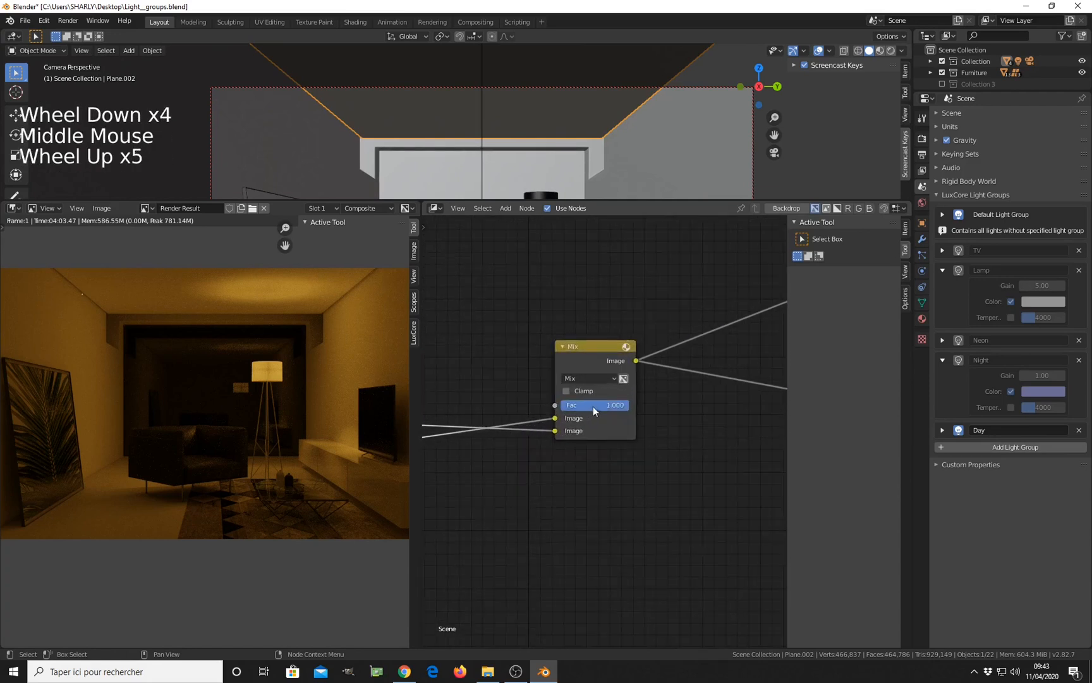
{"action": "left_click_drag", "start_coordinate": [618, 410], "coordinate": [587, 410]}
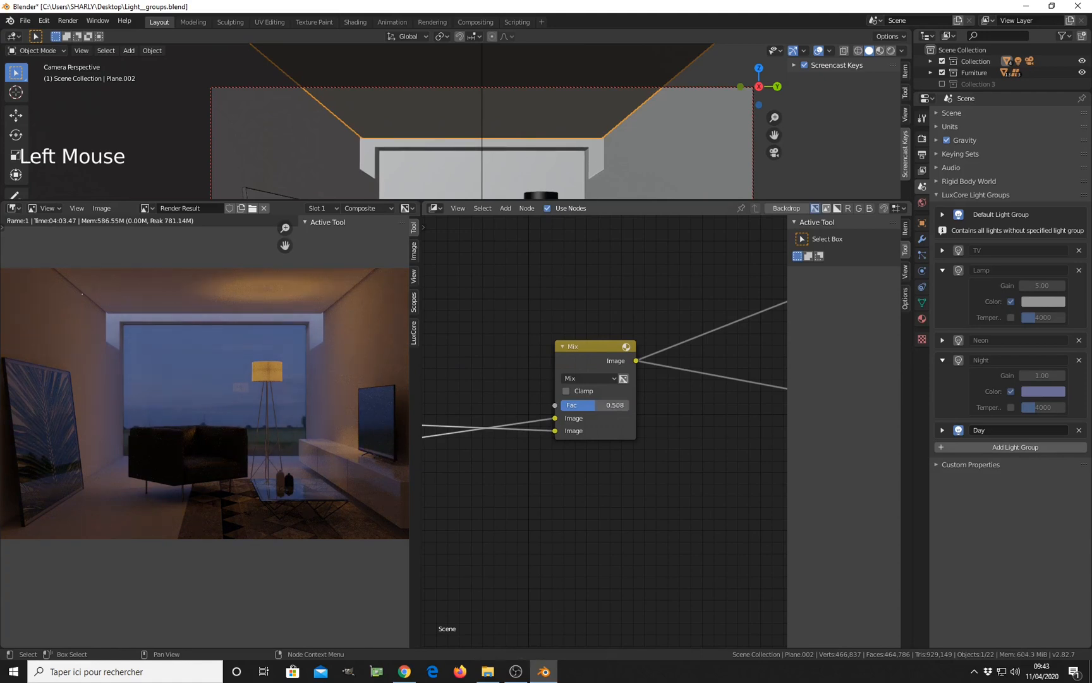
{"action": "left_click", "coordinate": [597, 410]}
{"action": "type", "text": "0.5"}
{"action": "key", "text": "Return"}
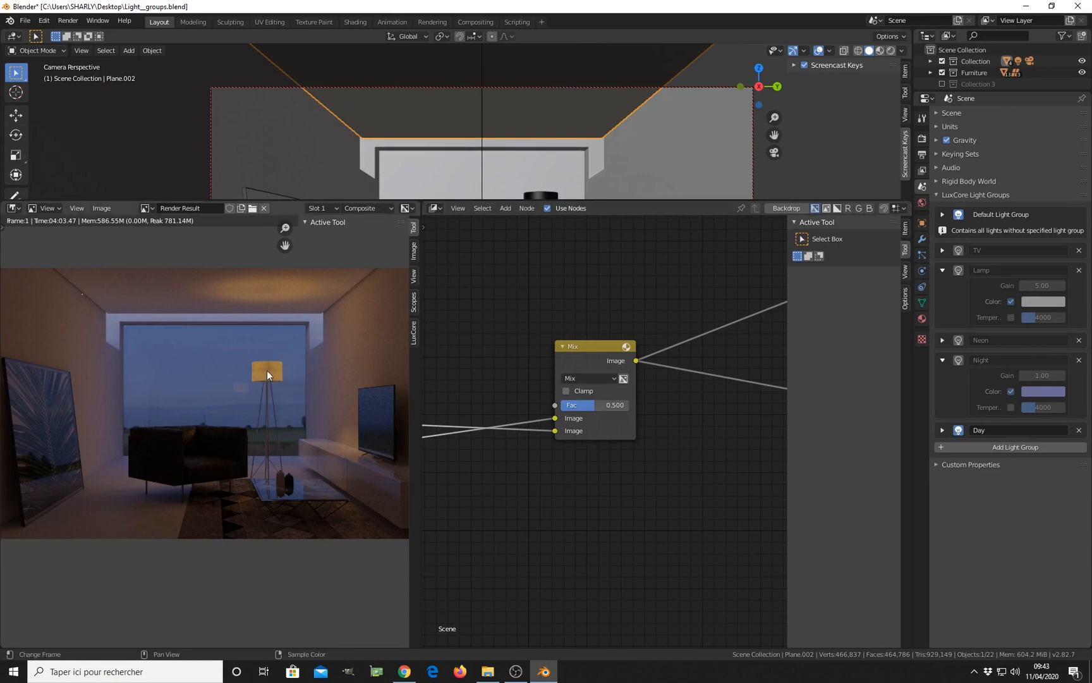
Step: Move the Render Layers node up and to the left, and lower the Mix node's factor to 0.192
{"action": "scroll", "coordinate": [539, 449], "scroll_direction": "down", "scroll_amount": 3}
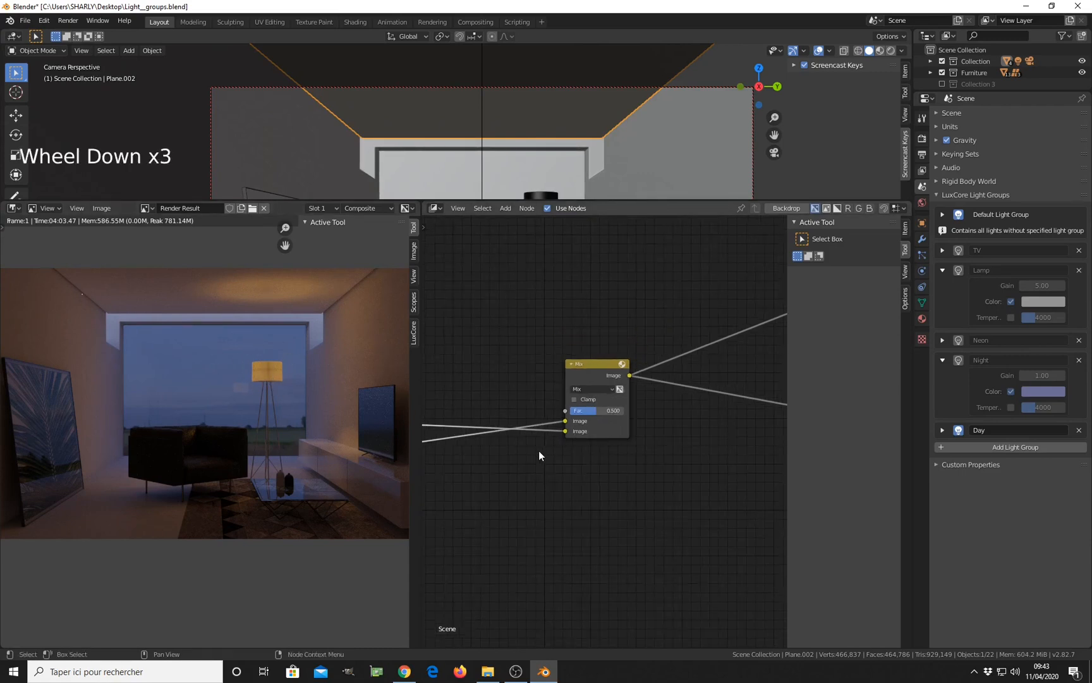
{"action": "middle_click_drag", "start_coordinate": [538, 450], "coordinate": [634, 432]}
{"action": "scroll", "coordinate": [568, 417], "scroll_direction": "down", "scroll_amount": 5}
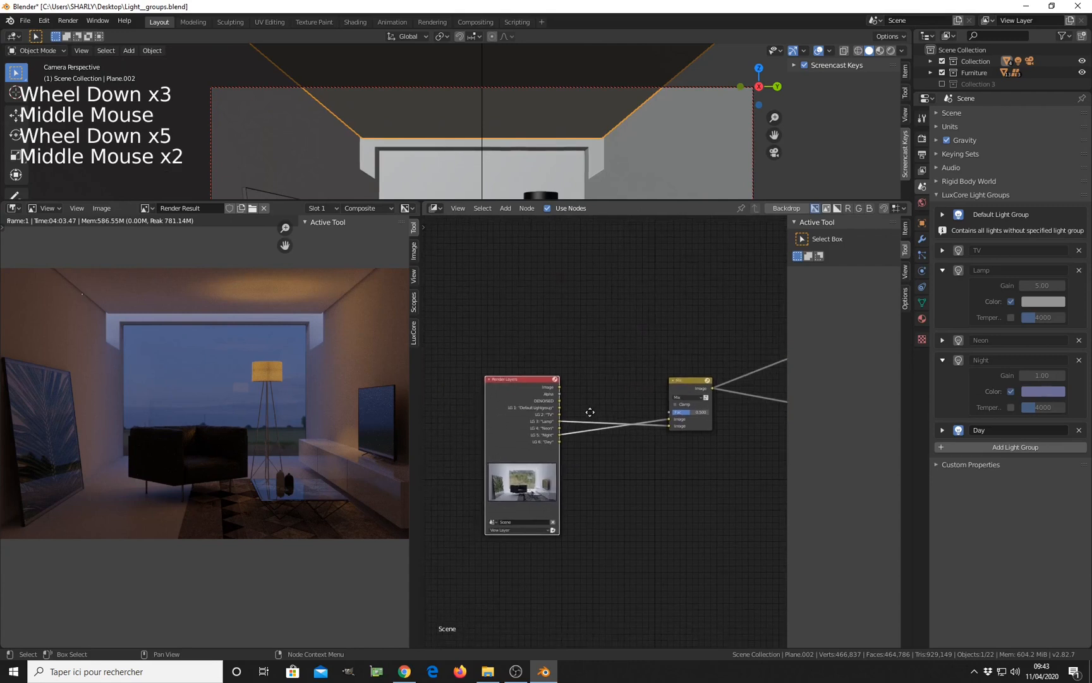
{"action": "left_click_drag", "start_coordinate": [526, 388], "coordinate": [497, 358]}
{"action": "scroll", "coordinate": [658, 483], "scroll_direction": "up", "scroll_amount": 3}
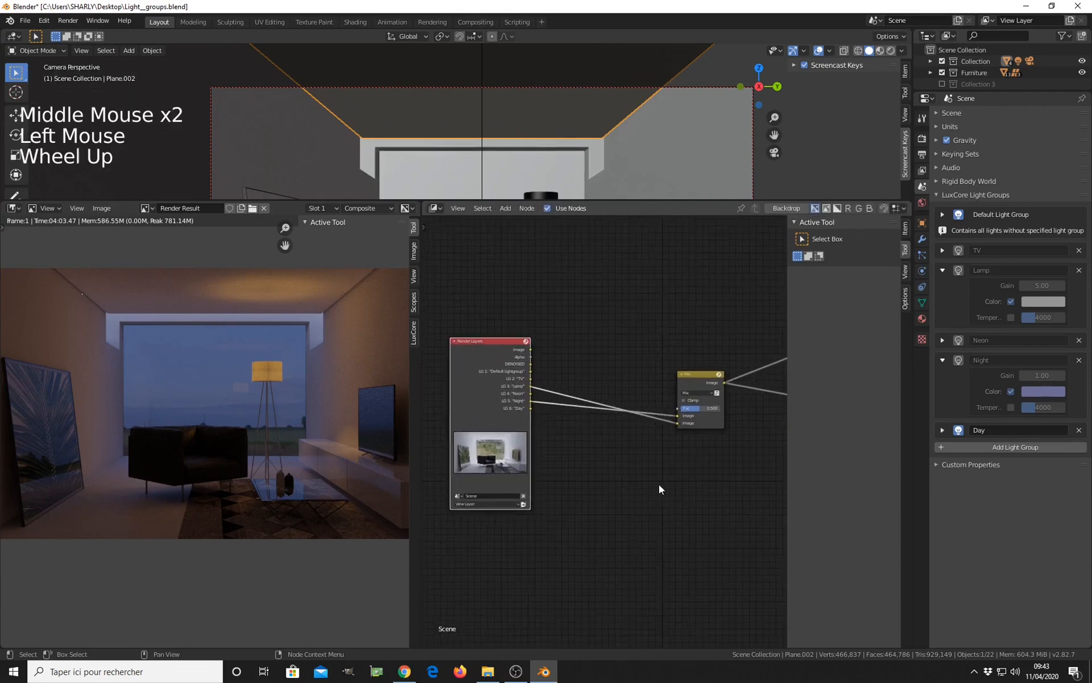
{"action": "middle_click_drag", "start_coordinate": [659, 483], "coordinate": [580, 487]}
{"action": "scroll", "coordinate": [594, 471], "scroll_direction": "up", "scroll_amount": 1}
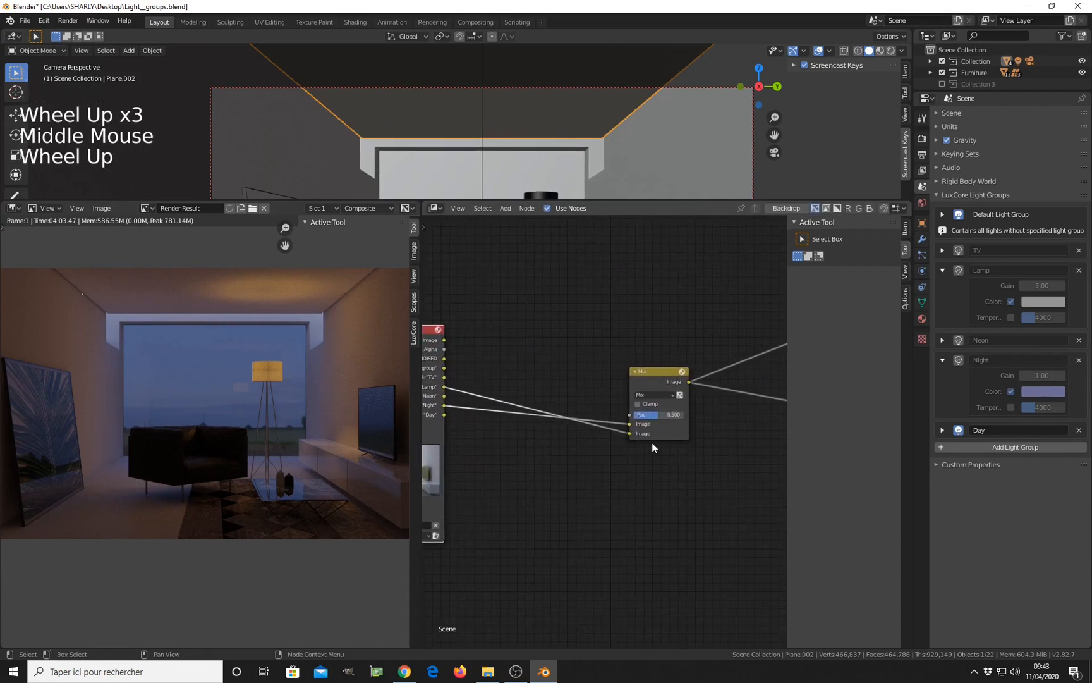
{"action": "mouse_move", "coordinate": [658, 416]}
{"action": "left_mouse_down"}
{"action": "mouse_move", "coordinate": [674, 415]}
{"action": "mouse_move", "coordinate": [642, 415]}
{"action": "left_mouse_up"}
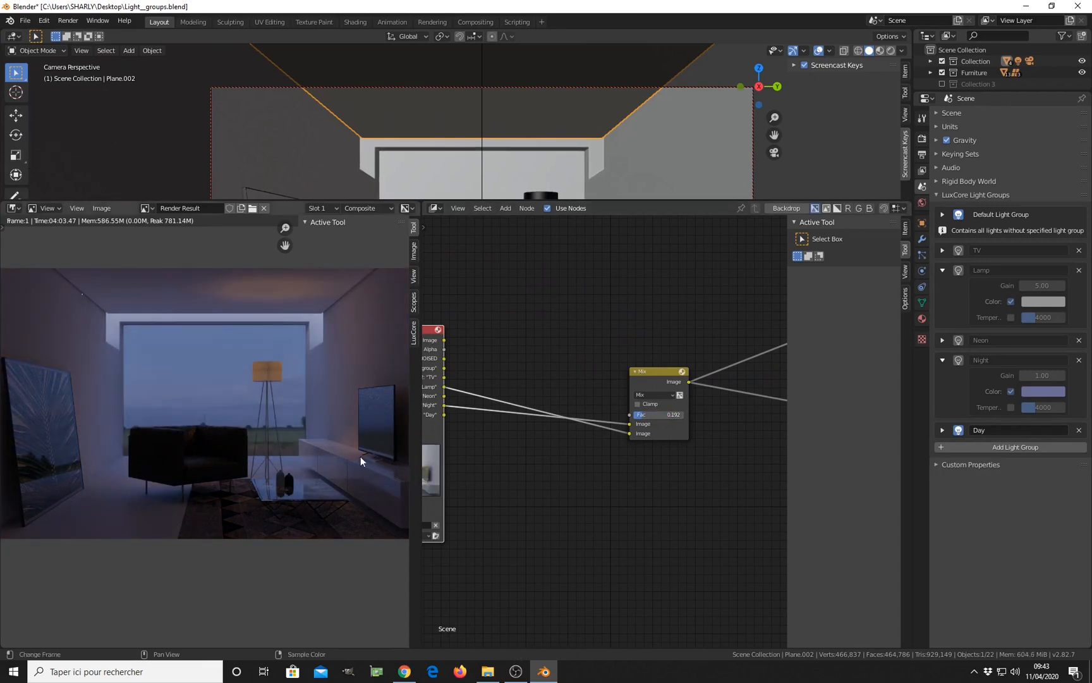
Step: Make room around the Render Layers node and add a Color Balance node above the links to the Mix node
{"action": "middle_click_drag", "start_coordinate": [572, 506], "coordinate": [611, 514]}
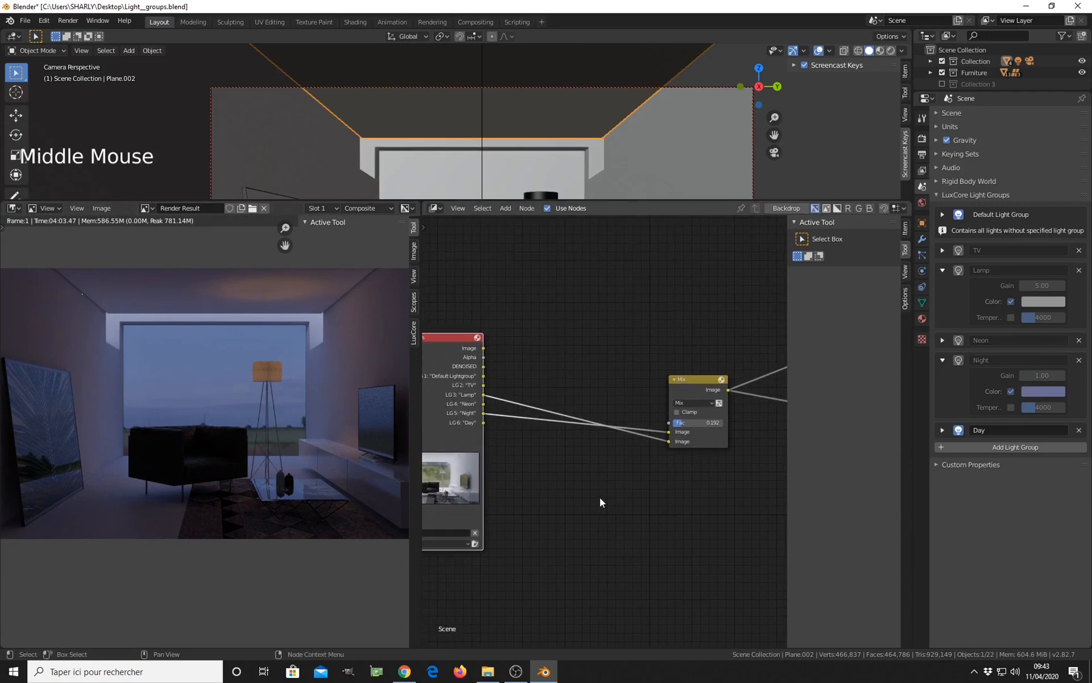
{"action": "middle_click_drag", "start_coordinate": [600, 500], "coordinate": [664, 491]}
{"action": "left_click_drag", "start_coordinate": [498, 347], "coordinate": [481, 392]}
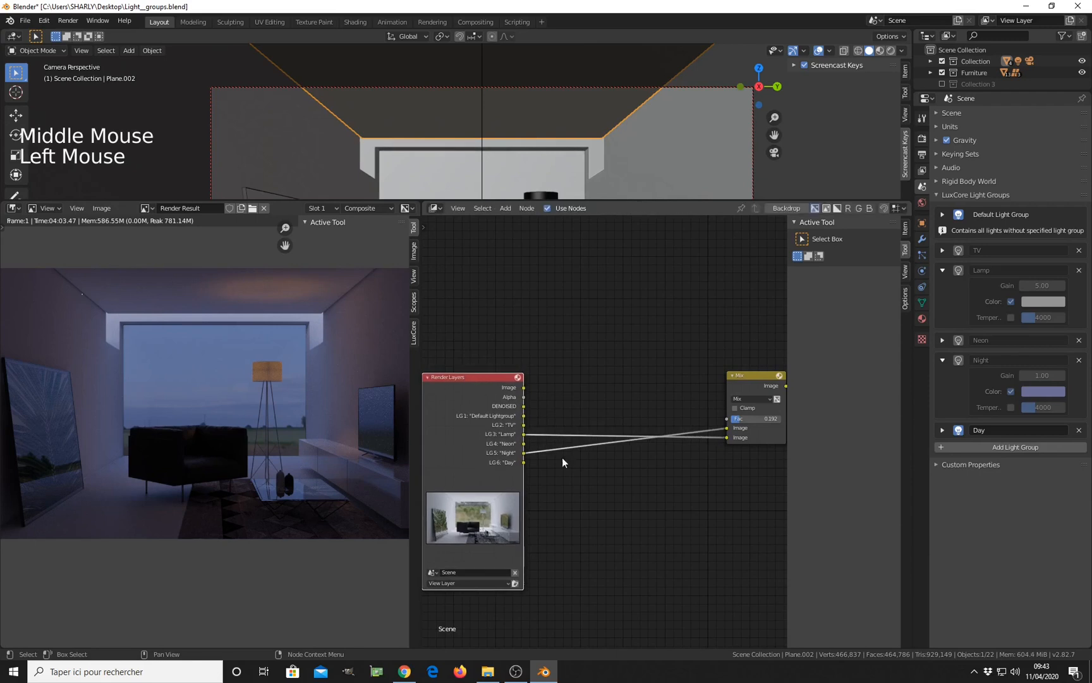
{"action": "middle_click_drag", "start_coordinate": [574, 493], "coordinate": [548, 455]}
{"action": "scroll", "coordinate": [532, 447], "scroll_direction": "up", "scroll_amount": 1}
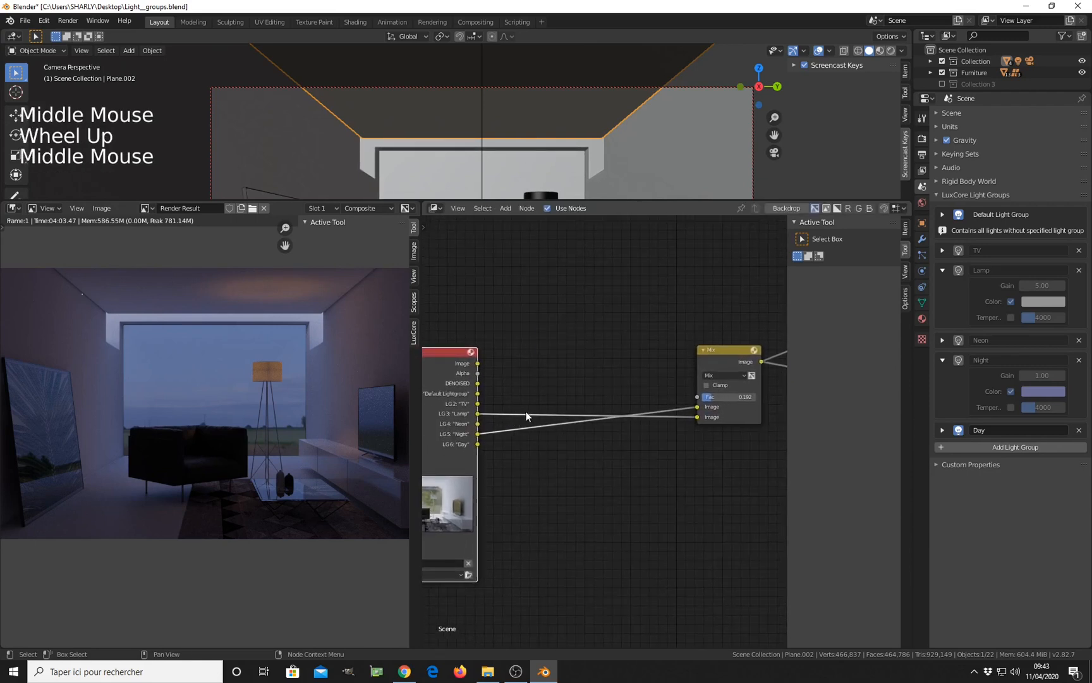
{"action": "key", "text": "shift+a"}
{"action": "mouse_move", "coordinate": [526, 401]}
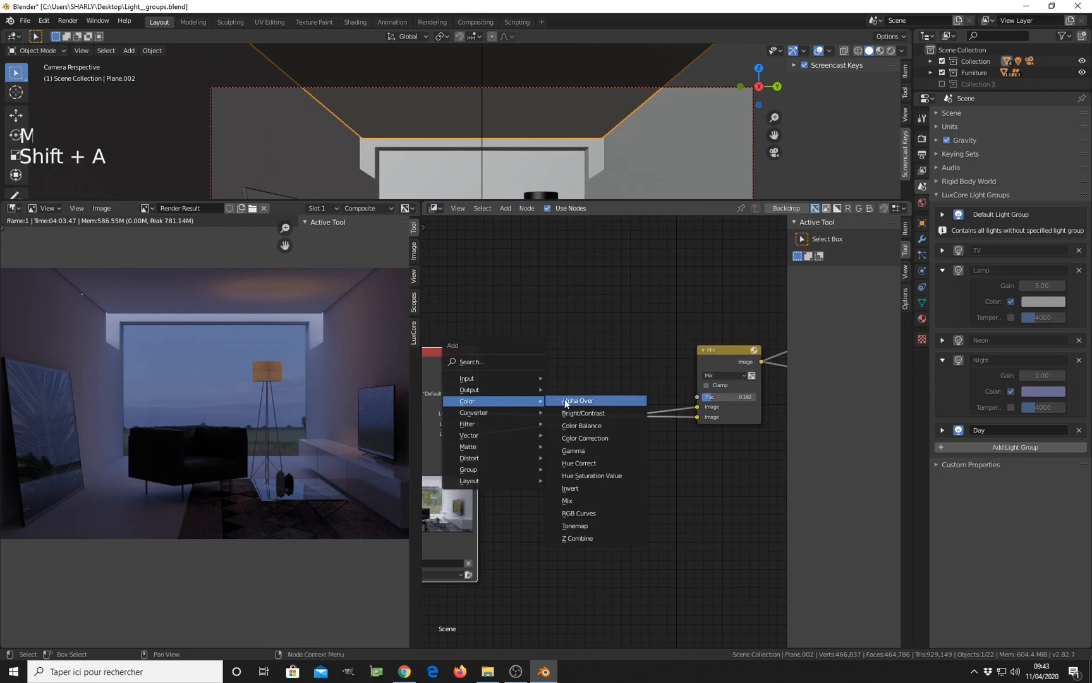
{"action": "left_click", "coordinate": [590, 426]}
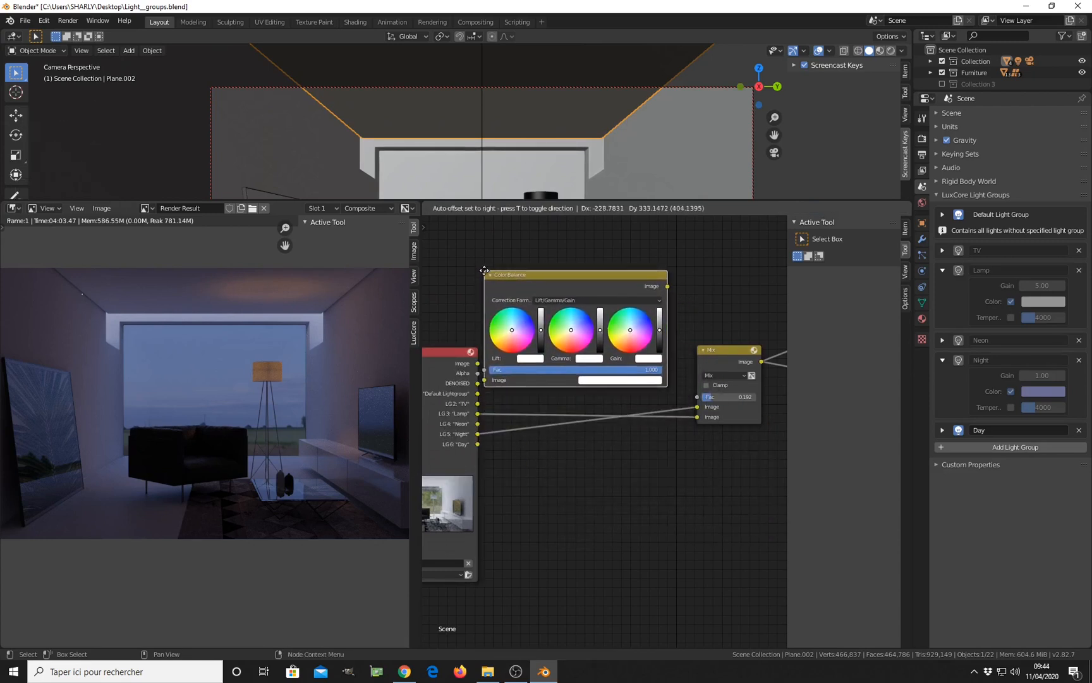
{"action": "left_click", "coordinate": [485, 267]}
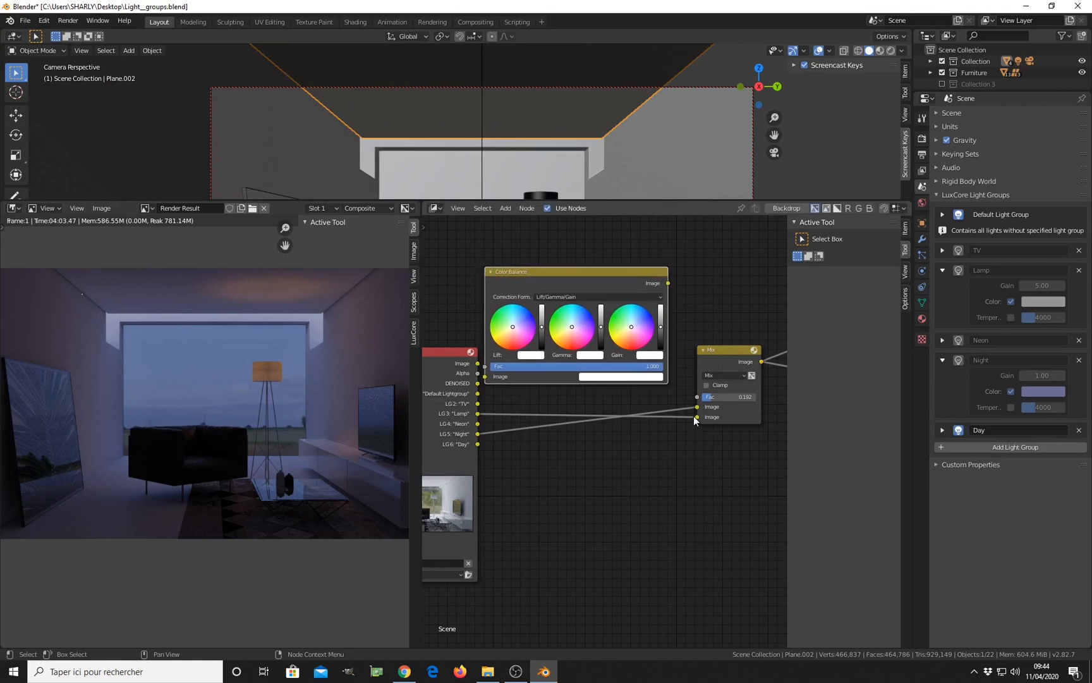
Step: Swap the Lamp and Night links on the Mix node's Image inputs and set its factor to about 0.842
{"action": "left_click_drag", "start_coordinate": [697, 417], "coordinate": [749, 400]}
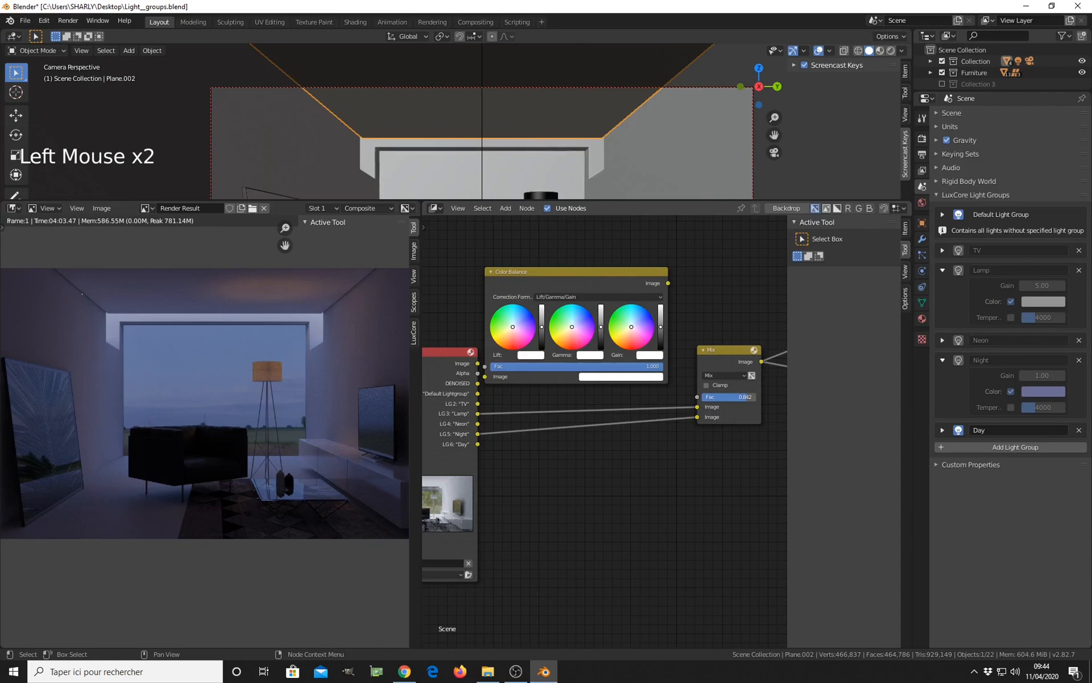
Step: Insert the Color Balance node into the link between the "Lamp" output and the Mix node's first Image input
{"action": "middle_click_drag", "start_coordinate": [566, 273], "coordinate": [589, 340]}
{"action": "left_click_drag", "start_coordinate": [589, 339], "coordinate": [600, 370]}
{"action": "middle_click_drag", "start_coordinate": [584, 382], "coordinate": [571, 395]}
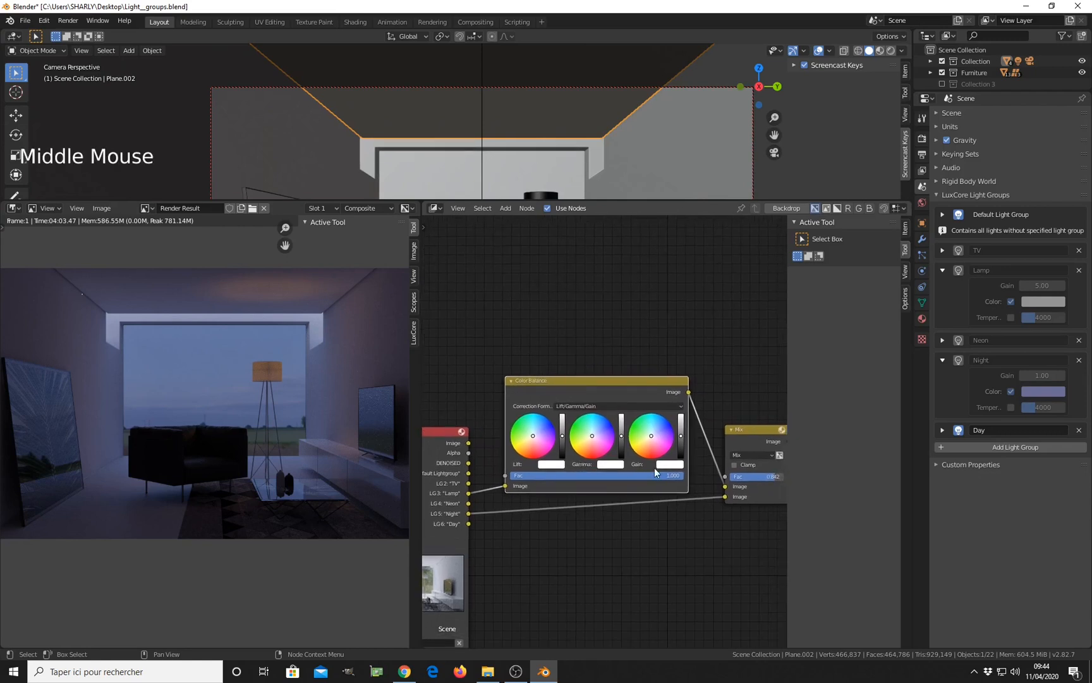
Step: Brighten the lamp pass by raising the Color Balance node's Gain value to 4.000
{"action": "left_click_drag", "start_coordinate": [681, 440], "coordinate": [681, 416]}
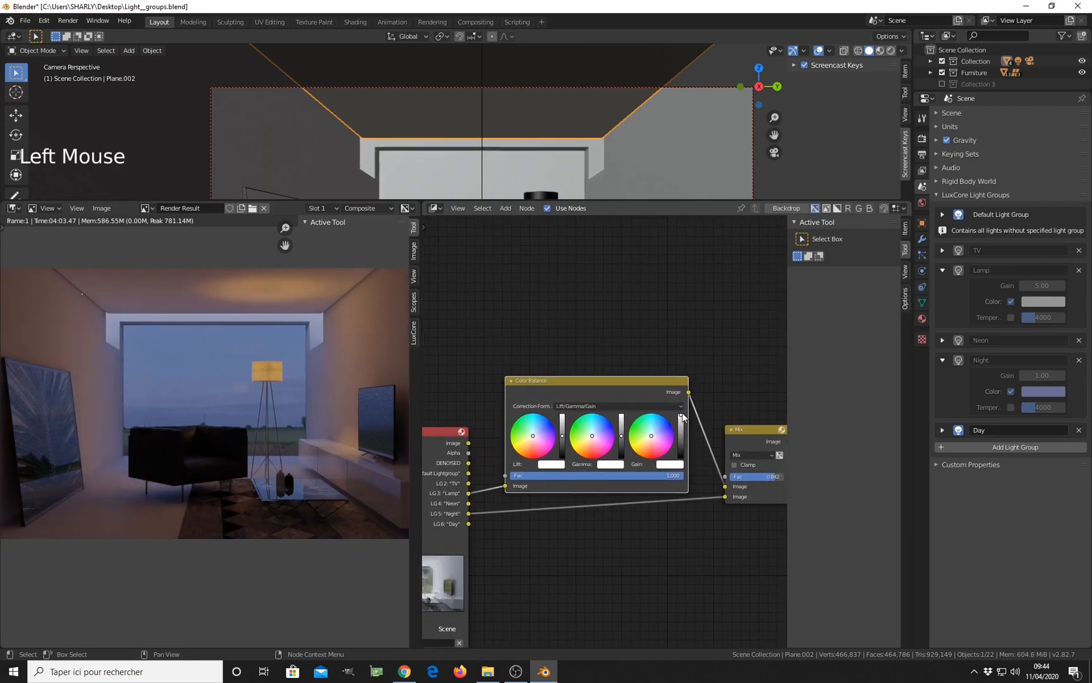
{"action": "left_click", "coordinate": [671, 465]}
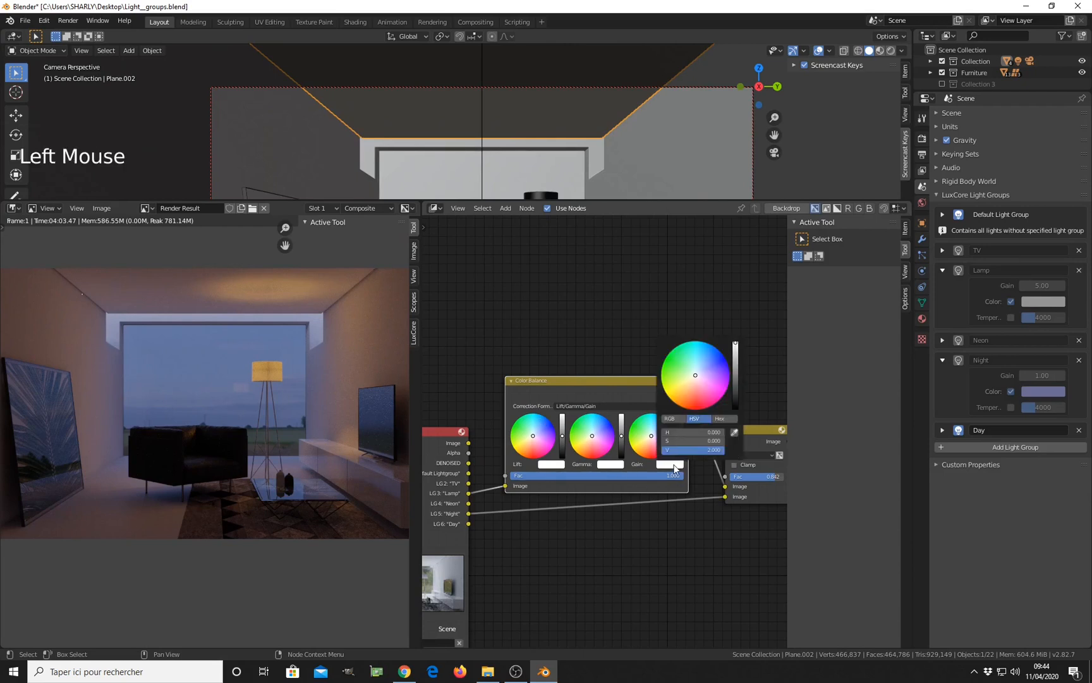
{"action": "left_click", "coordinate": [689, 451]}
{"action": "key", "text": "Return"}
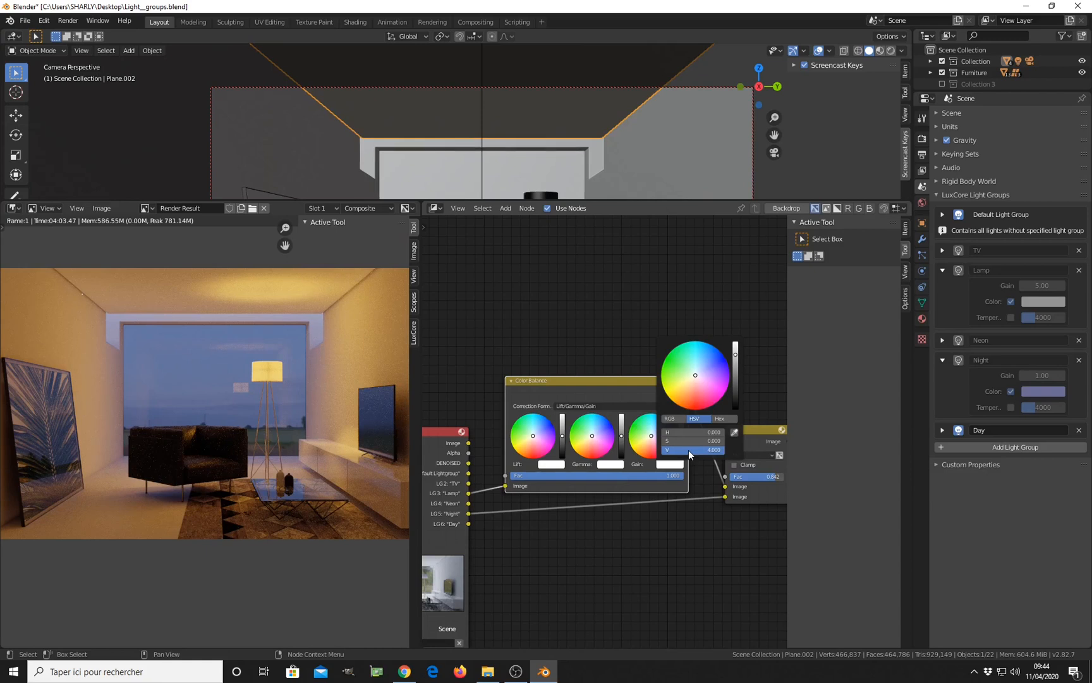
Step: Set the Gain value of the lamp pass's Color Balance node to 3 and collapse the node
{"action": "left_click", "coordinate": [513, 381]}
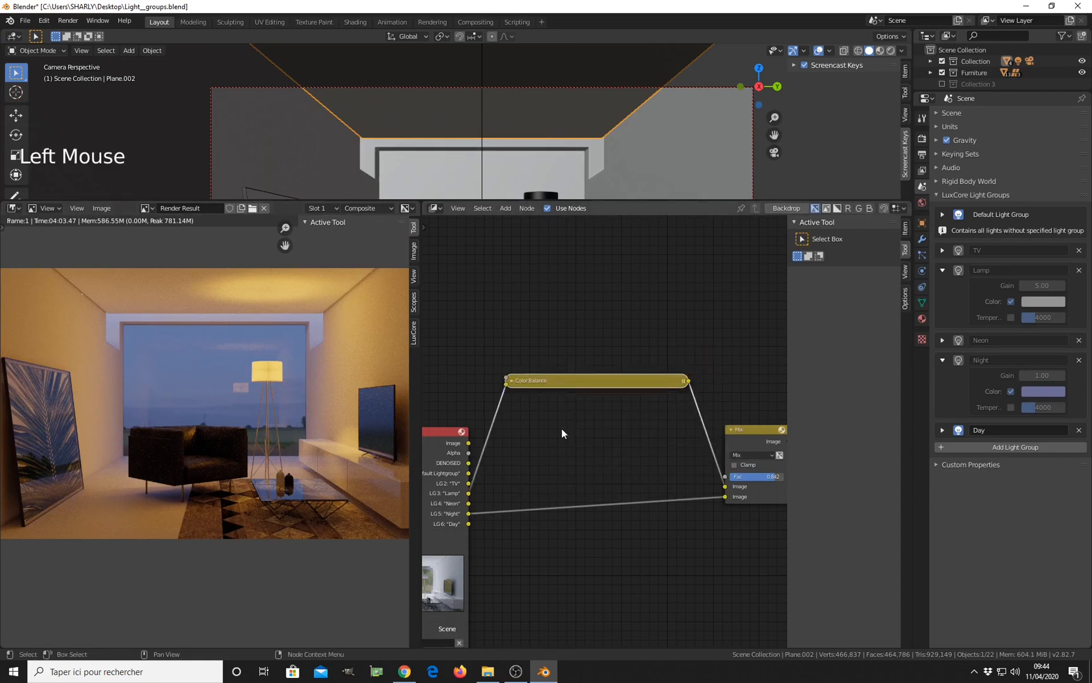
{"action": "left_click", "coordinate": [510, 381]}
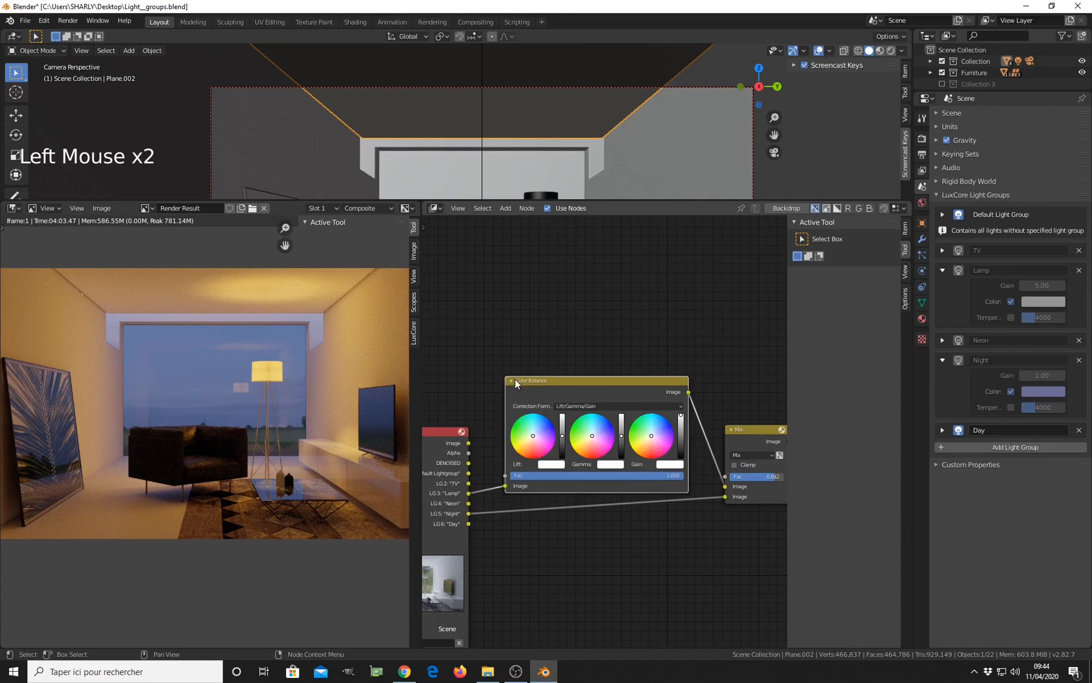
{"action": "left_click", "coordinate": [670, 465]}
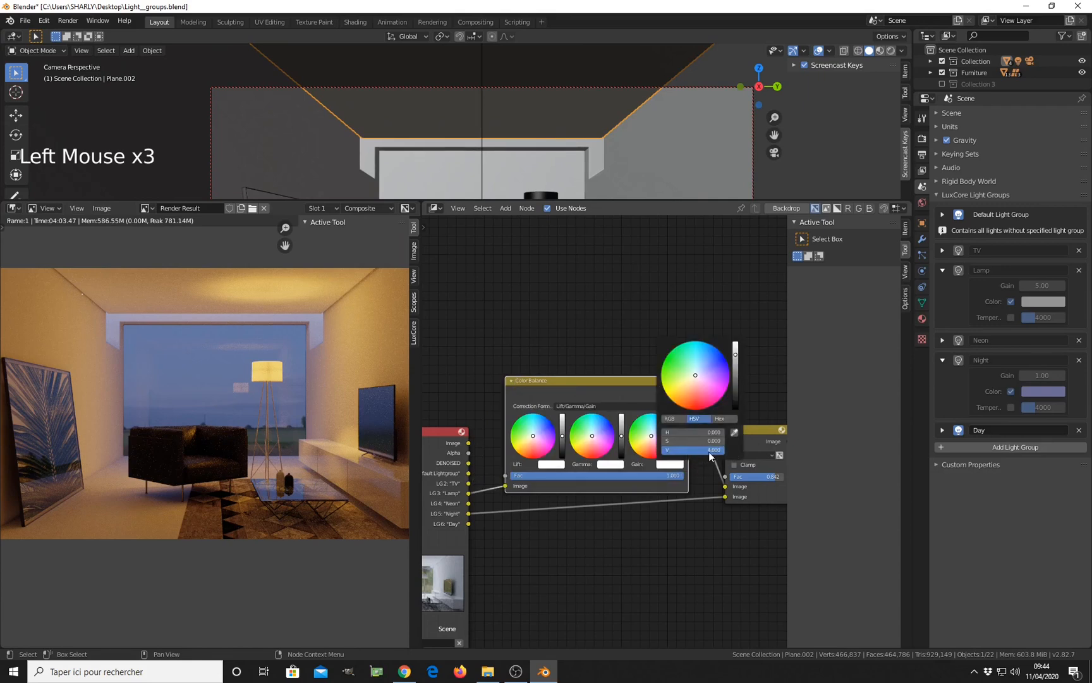
{"action": "left_click", "coordinate": [711, 451]}
{"action": "type", "text": "3"}
{"action": "key", "text": "Return"}
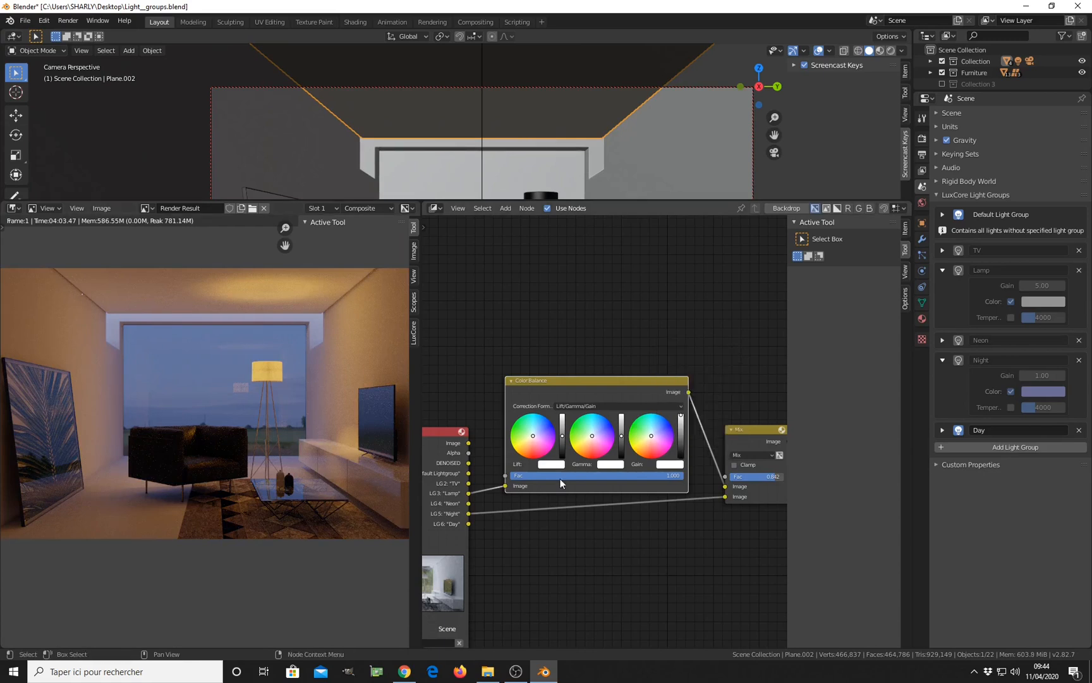
{"action": "left_click", "coordinate": [516, 380]}
{"action": "left_click", "coordinate": [510, 380]}
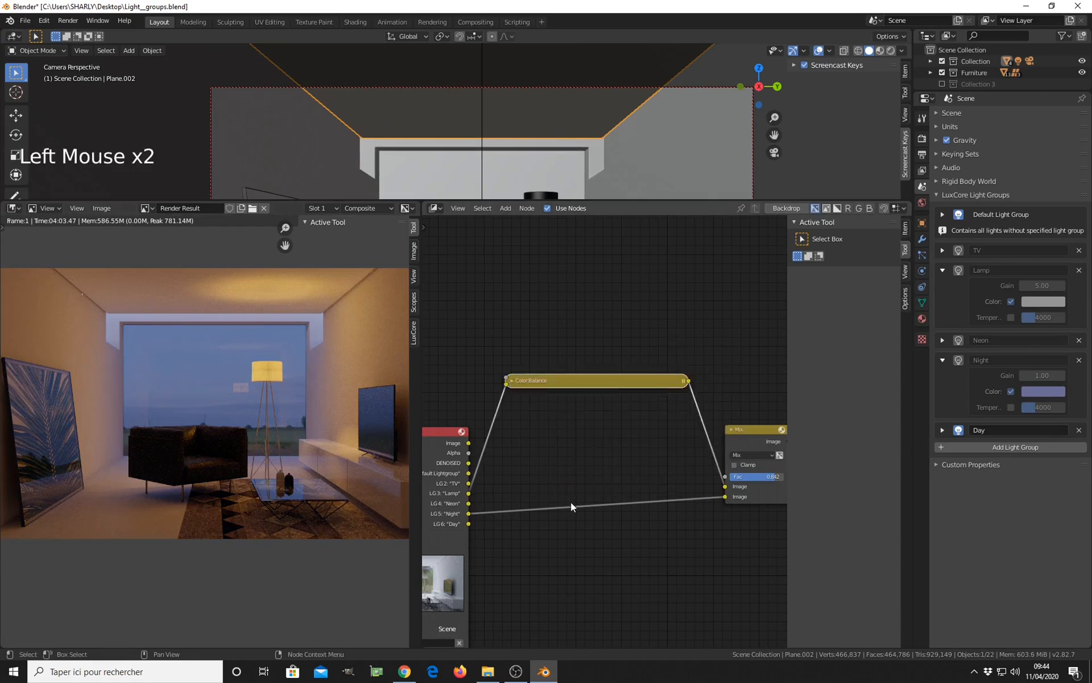
Step: Insert a second Color Balance node into the link between the "Night" output and the Mix node
{"action": "key", "text": "shift+a"}
{"action": "mouse_move", "coordinate": [573, 506]}
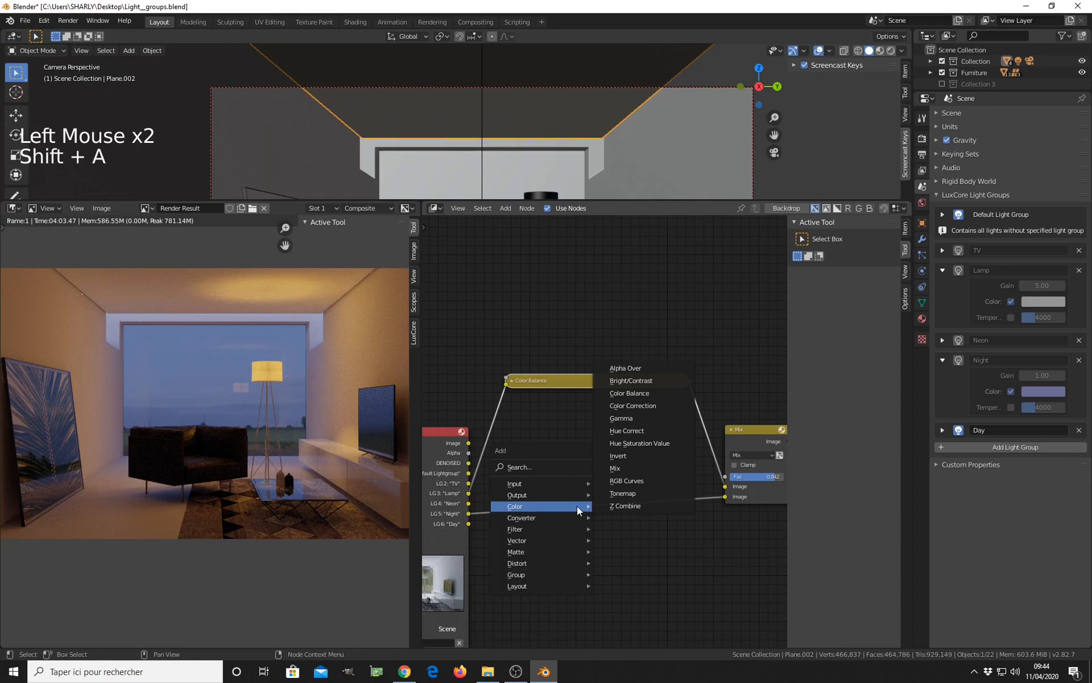
{"action": "left_click", "coordinate": [631, 391]}
Step: Tint the Gain color of the night pass's Color Balance node towards blue-violet
{"action": "middle_click", "coordinate": [536, 503]}
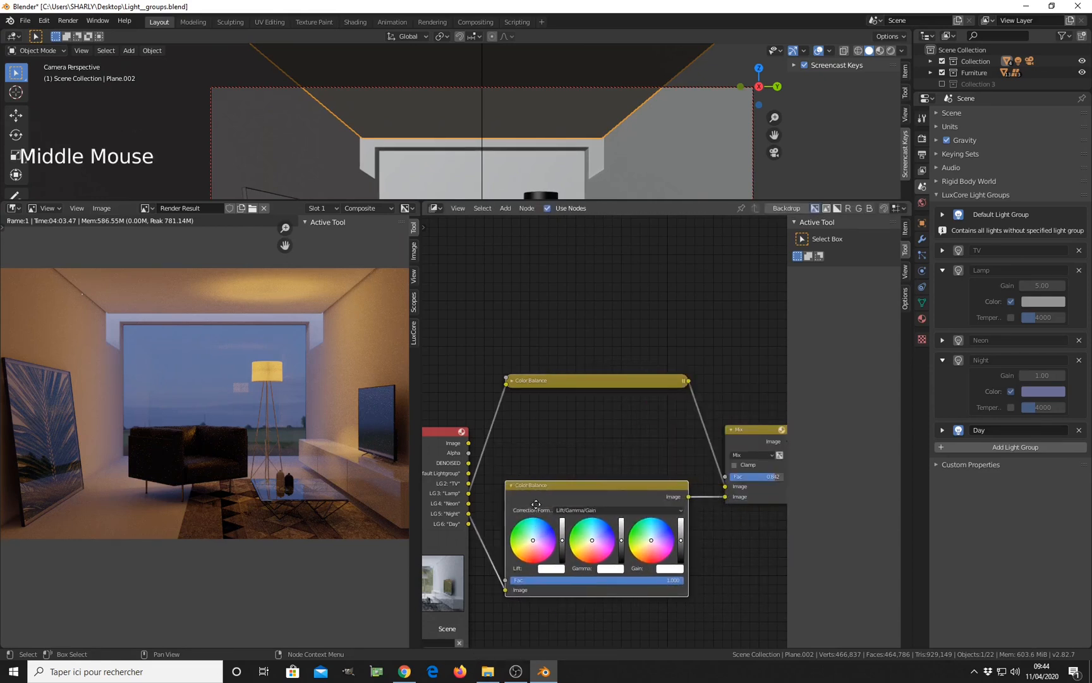
{"action": "middle_click_drag", "start_coordinate": [535, 504], "coordinate": [535, 471]}
{"action": "middle_click_drag", "start_coordinate": [600, 569], "coordinate": [634, 550]}
{"action": "scroll", "coordinate": [658, 548], "scroll_direction": "up", "scroll_amount": 3}
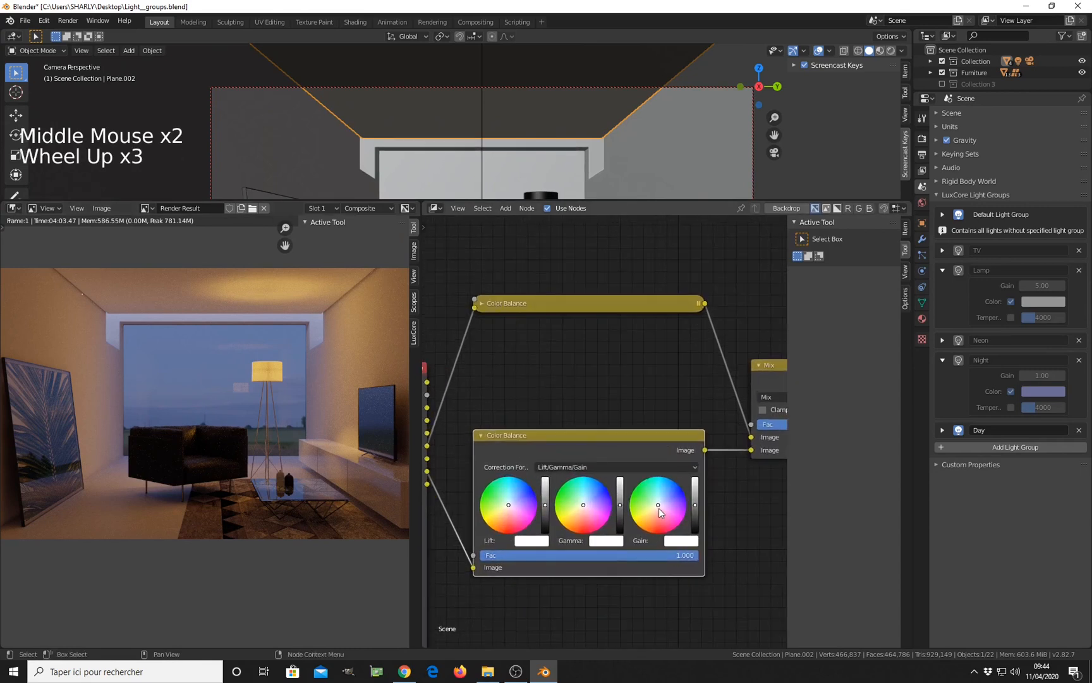
{"action": "left_click_drag", "start_coordinate": [659, 512], "coordinate": [695, 497]}
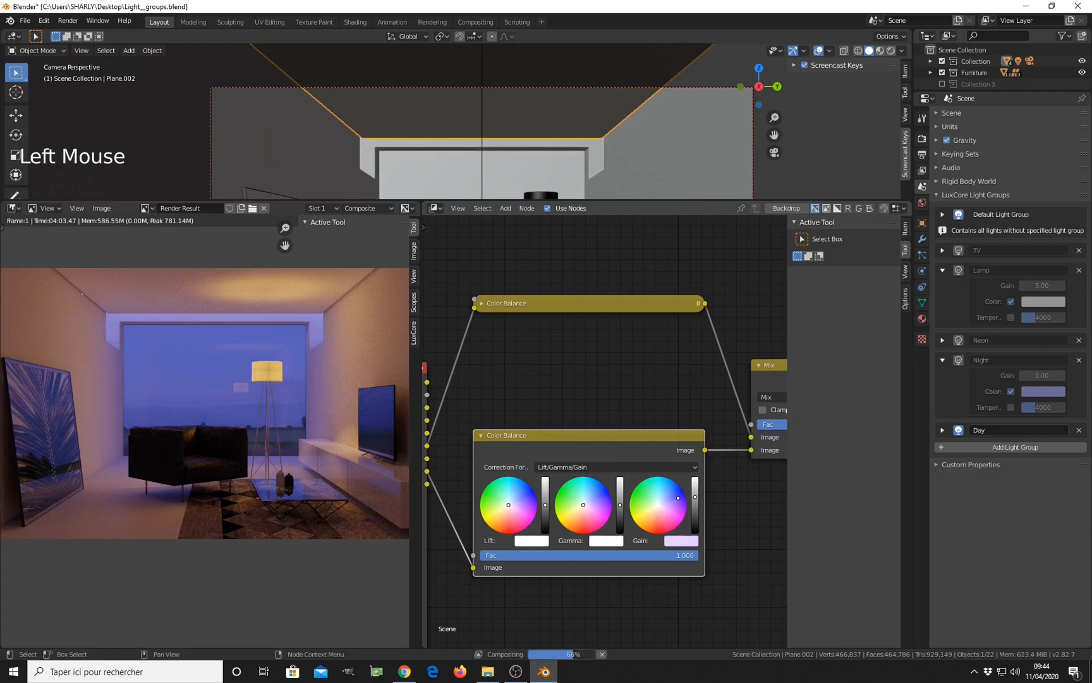
Step: Slightly lower the Lift brightness of the night pass's Color Balance node and raise its Gamma and Gain brightness
{"action": "left_click", "coordinate": [547, 506]}
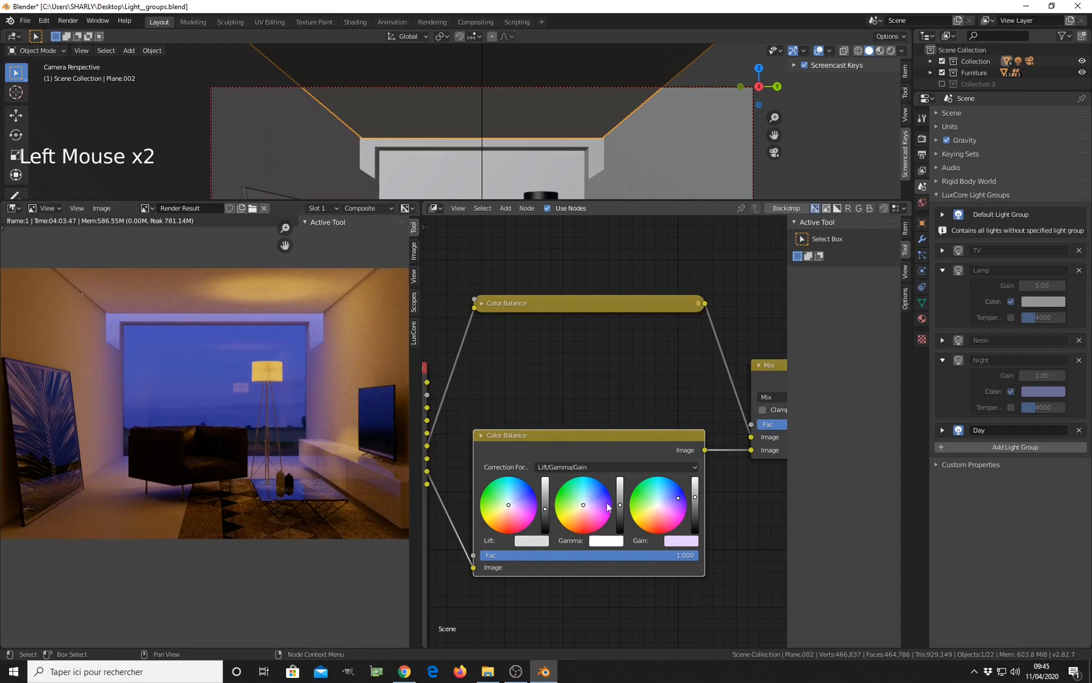
{"action": "left_click_drag", "start_coordinate": [622, 505], "coordinate": [620, 495]}
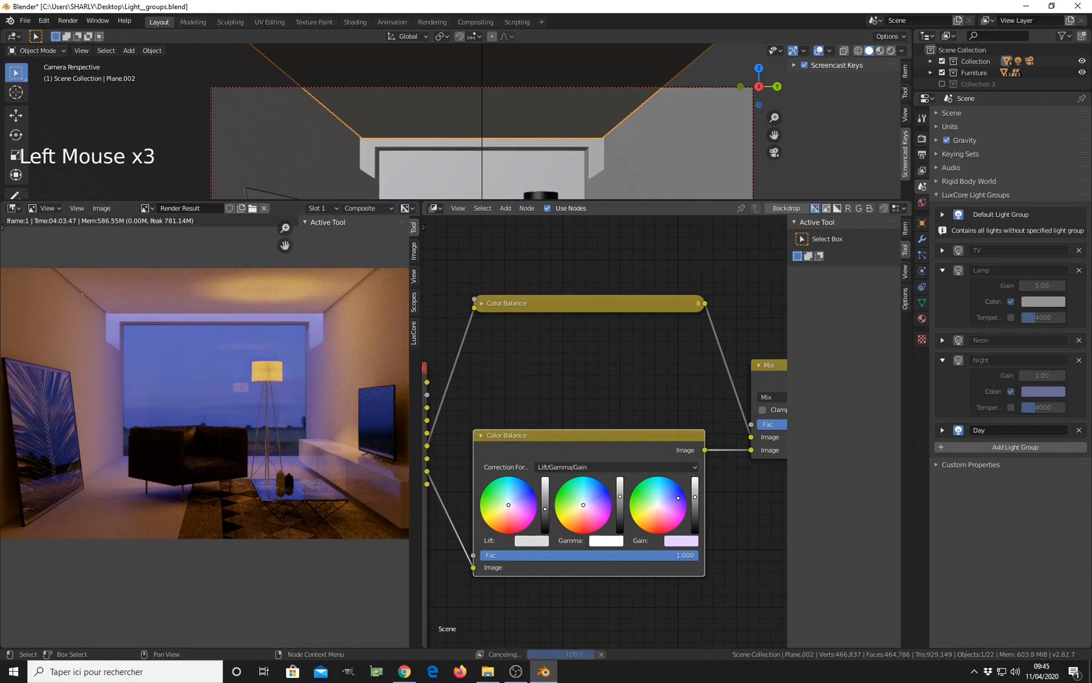
{"action": "left_click", "coordinate": [684, 506]}
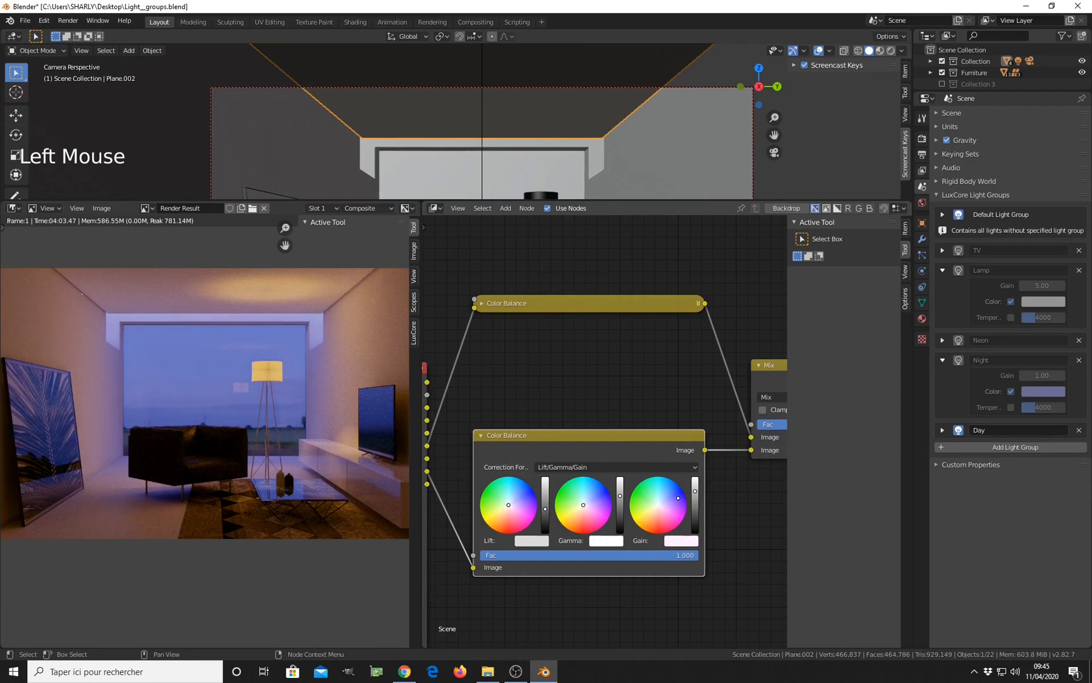
Step: Try a much higher Gain value on the night pass's Color Balance node
{"action": "scroll", "coordinate": [686, 507], "scroll_direction": "down", "scroll_amount": 2}
{"action": "middle_click_drag", "start_coordinate": [672, 525], "coordinate": [667, 531]}
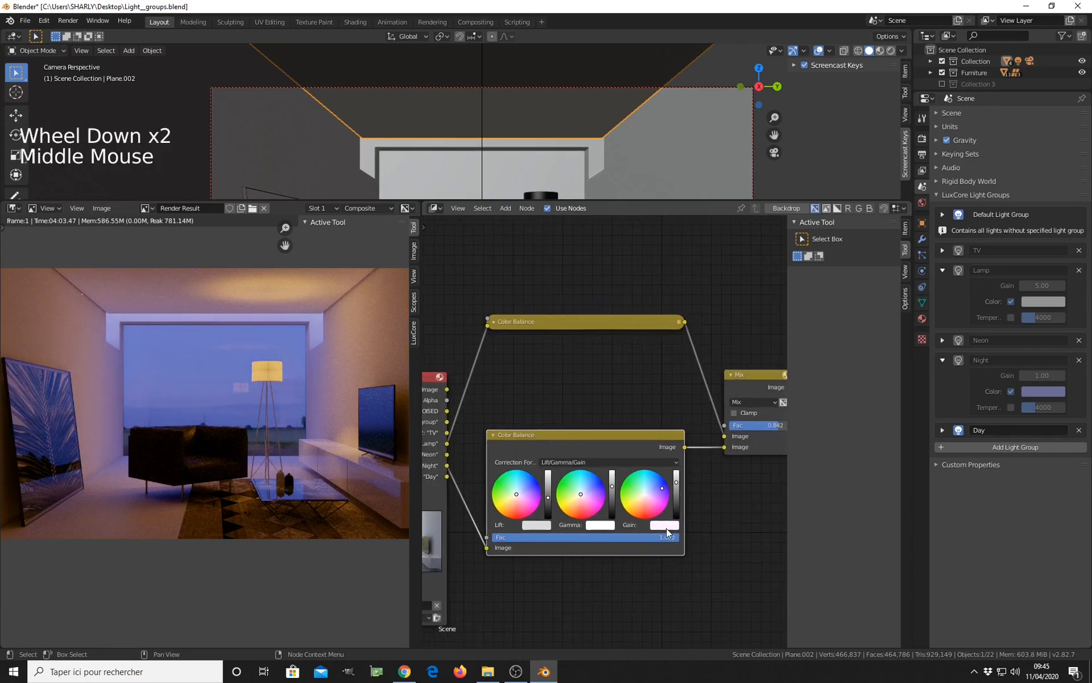
{"action": "left_click", "coordinate": [669, 525]}
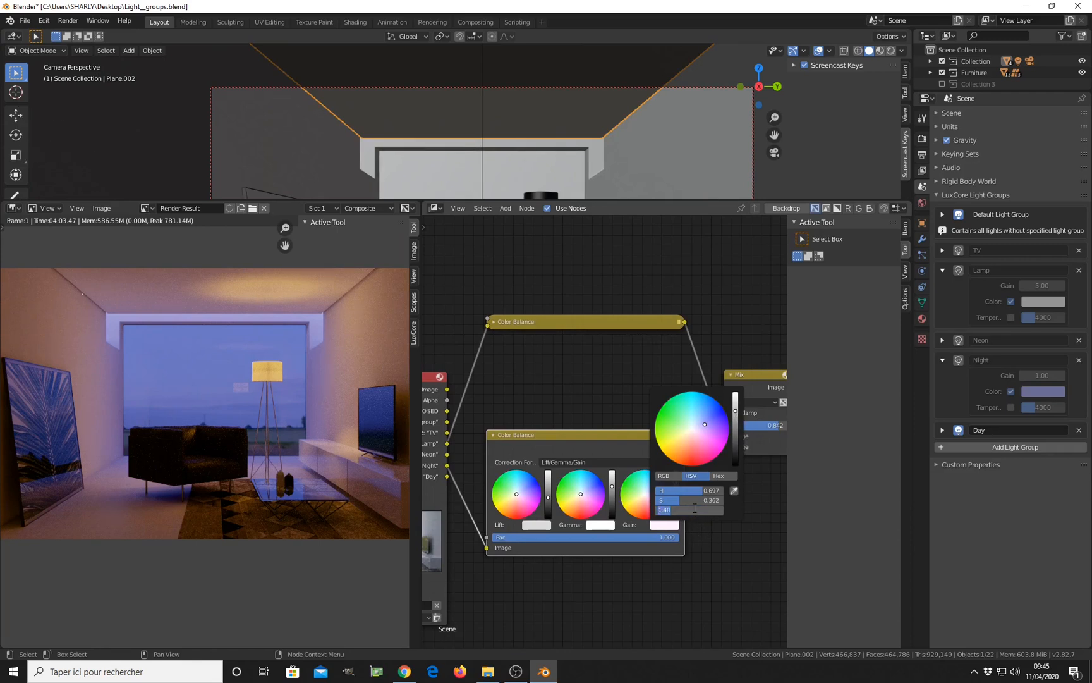
{"action": "key", "text": "Return"}
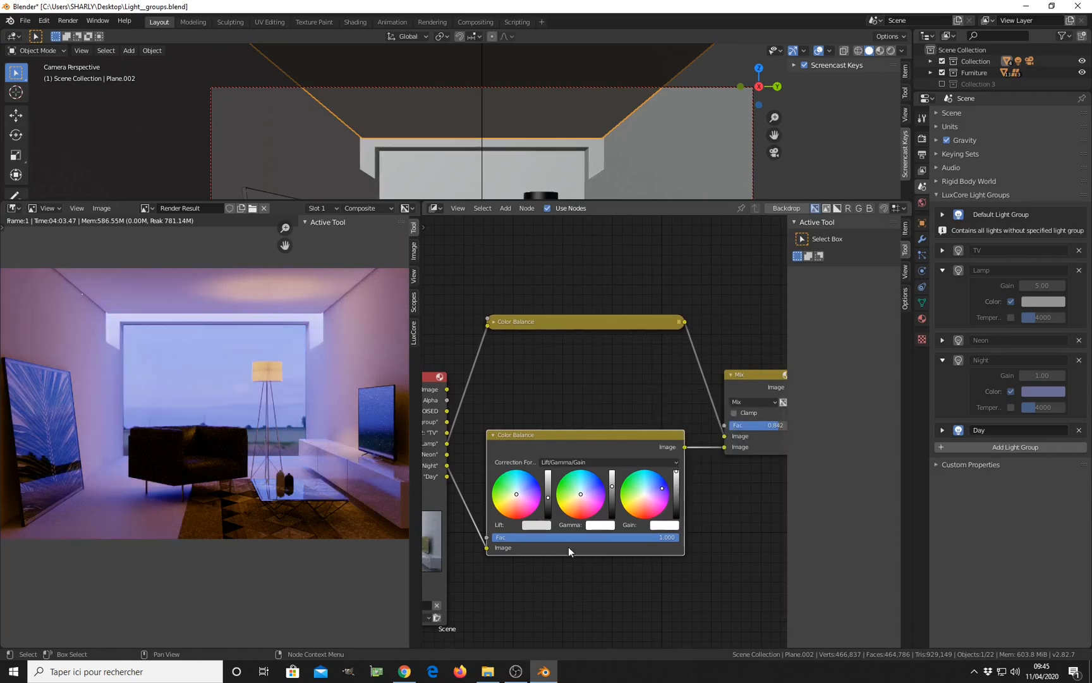
Step: Reduce the Gain brightness of the night pass's Color Balance node to a moderate level and collapse the node
{"action": "scroll", "coordinate": [585, 519], "scroll_direction": "down", "scroll_amount": 2}
{"action": "middle_click_drag", "start_coordinate": [585, 520], "coordinate": [593, 535]}
{"action": "scroll", "coordinate": [597, 536], "scroll_direction": "up", "scroll_amount": 3}
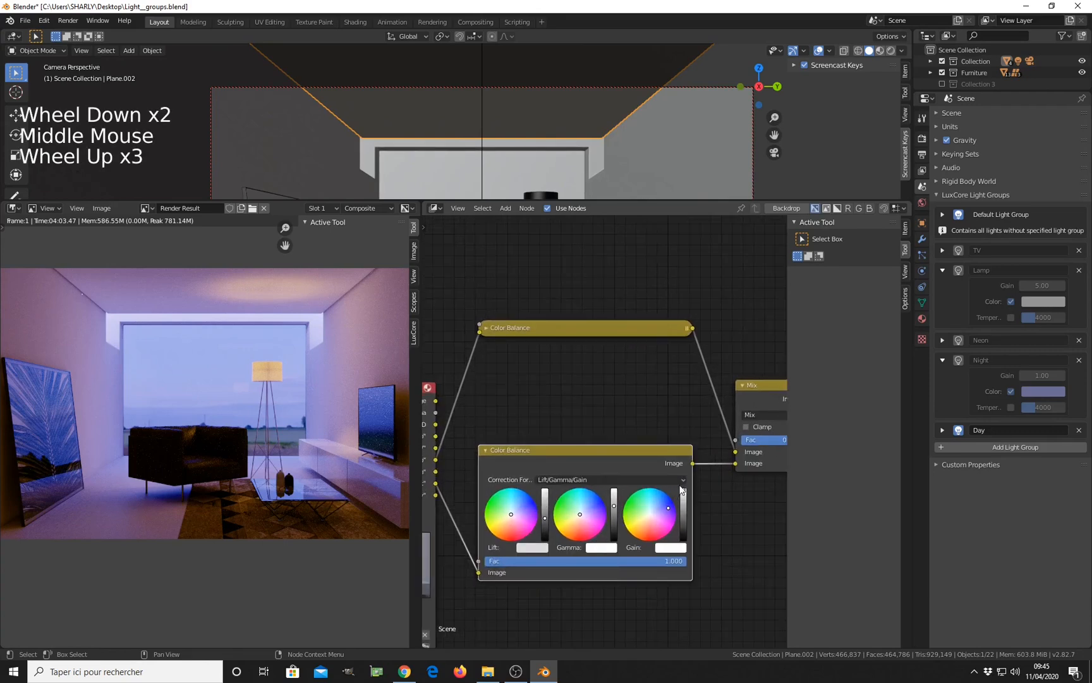
{"action": "left_click", "coordinate": [682, 492]}
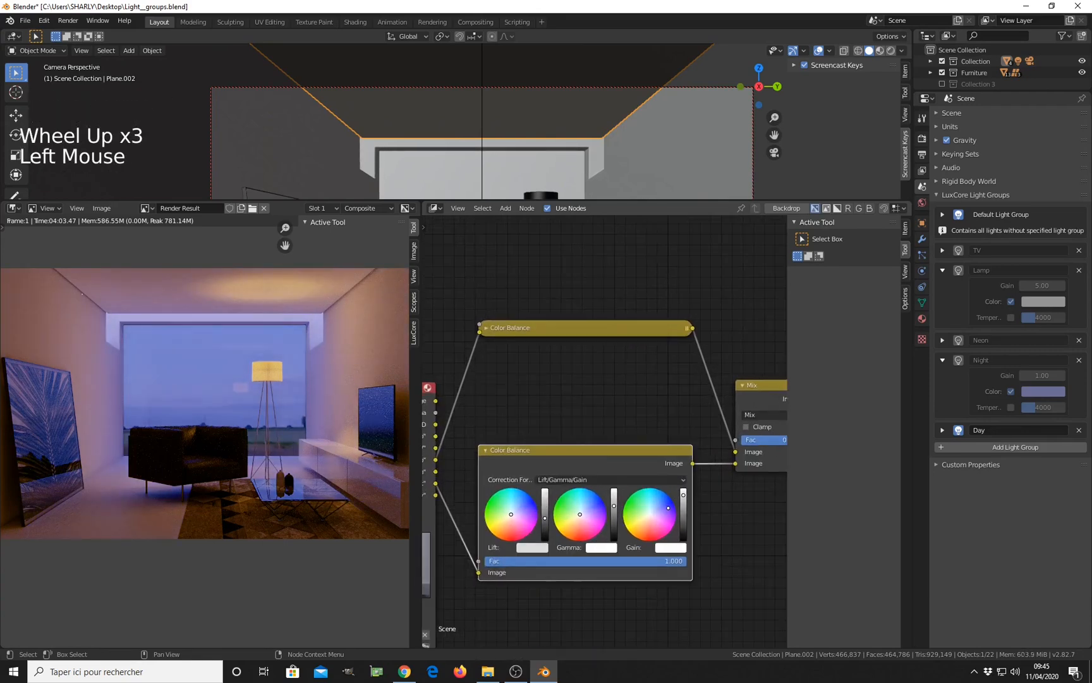
{"action": "scroll", "coordinate": [682, 496], "scroll_direction": "down", "scroll_amount": 5}
{"action": "left_click", "coordinate": [526, 445]}
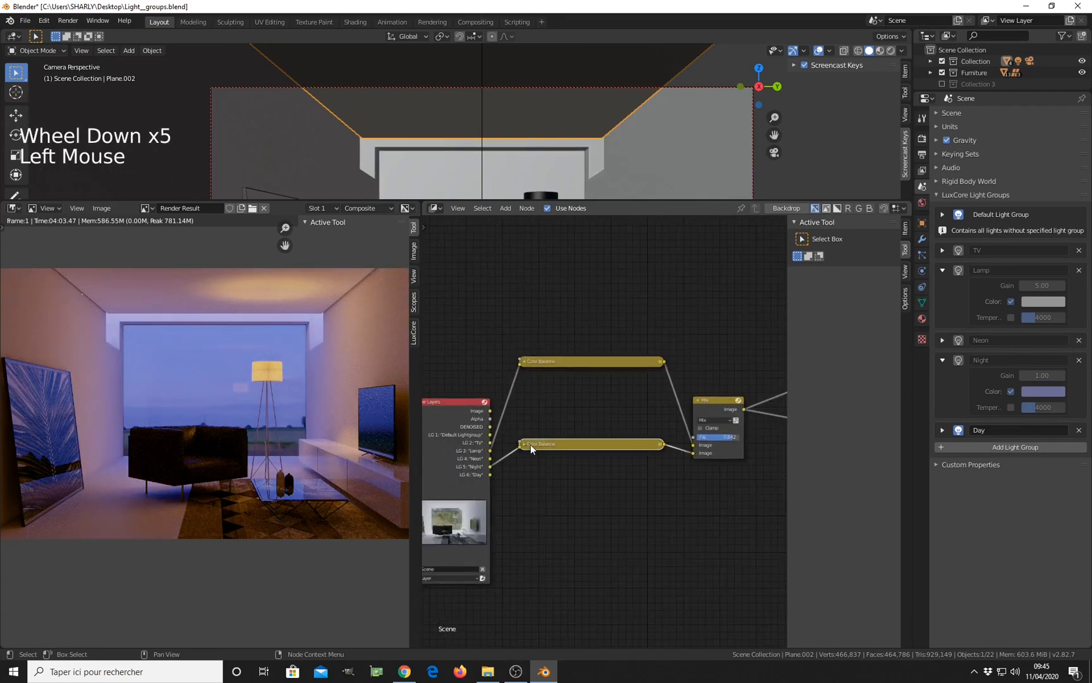
Step: Move the lamp pass's collapsed Color Balance node down, close above the night pass's one
{"action": "scroll", "coordinate": [530, 445], "scroll_direction": "down", "scroll_amount": 4}
{"action": "middle_click_drag", "start_coordinate": [530, 444], "coordinate": [527, 511]}
{"action": "scroll", "coordinate": [617, 492], "scroll_direction": "up", "scroll_amount": 4}
{"action": "middle_click_drag", "start_coordinate": [616, 491], "coordinate": [643, 483]}
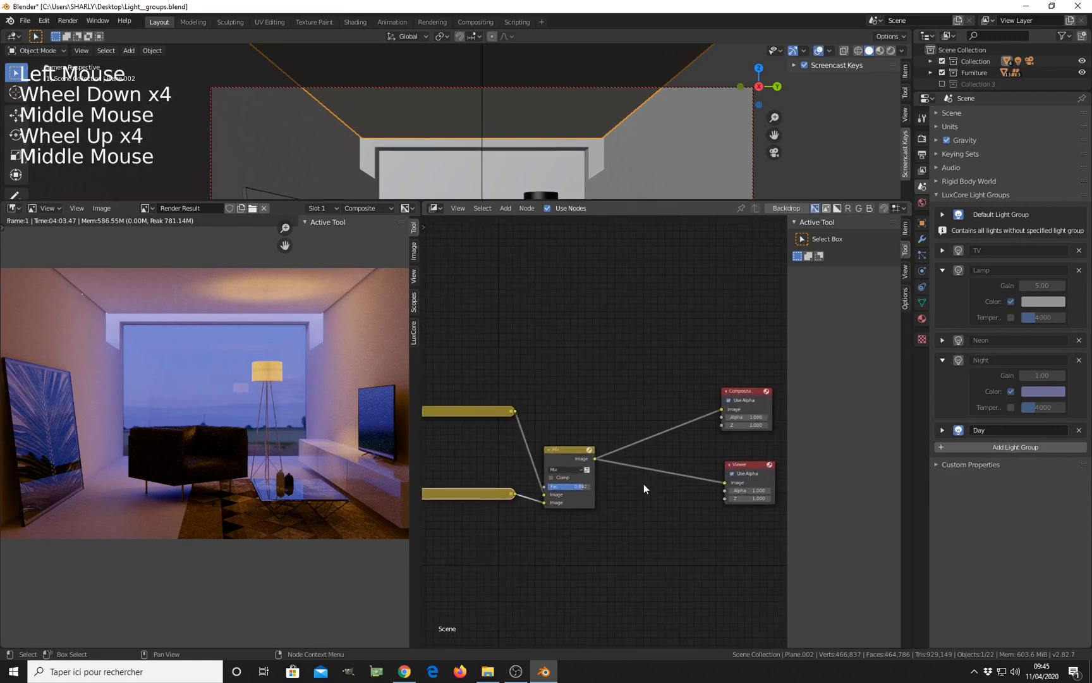
{"action": "scroll", "coordinate": [625, 475], "scroll_direction": "down", "scroll_amount": 4}
{"action": "left_click_drag", "start_coordinate": [498, 419], "coordinate": [499, 452]}
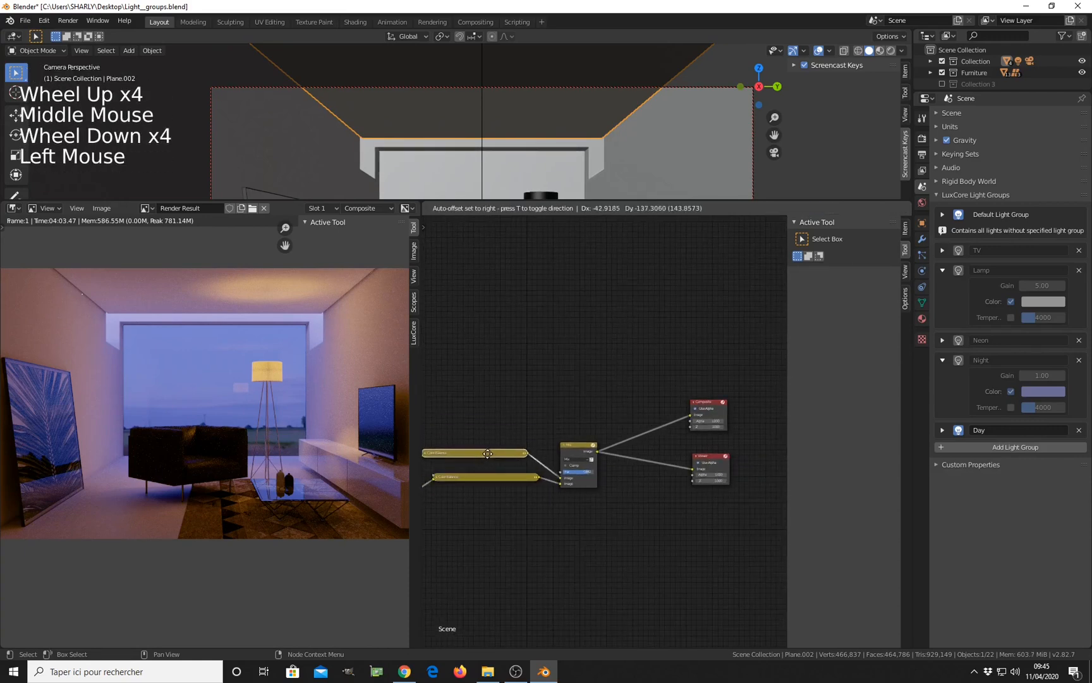
Step: Insert a second Mix node into the link between the first Mix node and the Viewer node
{"action": "scroll", "coordinate": [655, 469], "scroll_direction": "down", "scroll_amount": 4}
{"action": "middle_click_drag", "start_coordinate": [654, 469], "coordinate": [674, 429]}
{"action": "scroll", "coordinate": [674, 429], "scroll_direction": "up", "scroll_amount": 4}
{"action": "key", "text": "shift+a"}
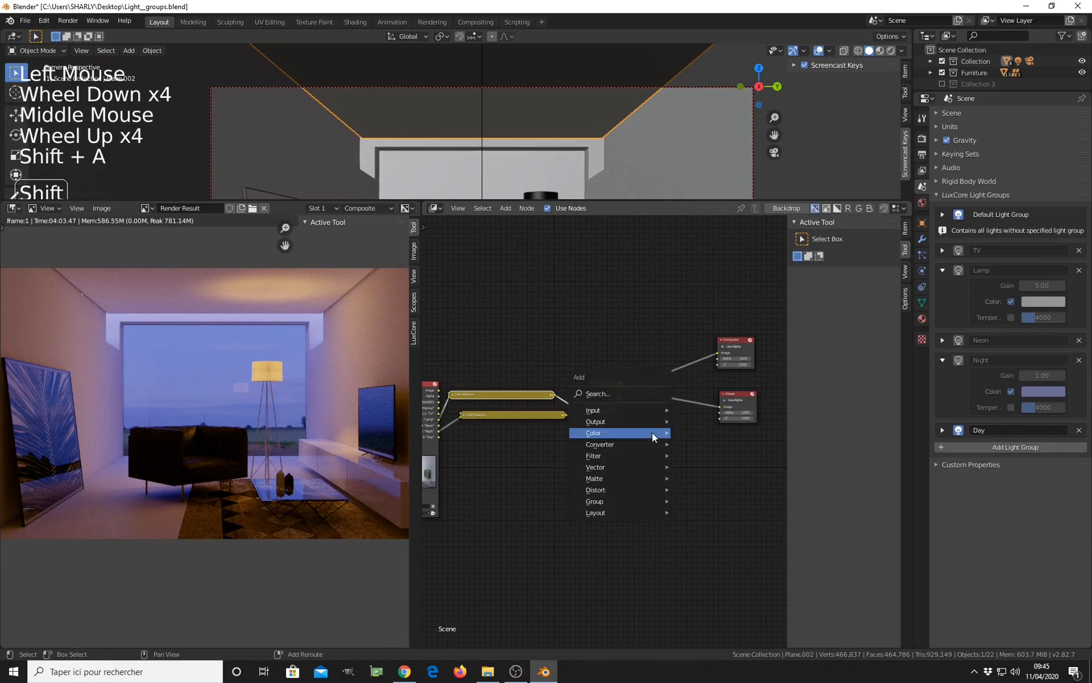
{"action": "mouse_move", "coordinate": [652, 433]}
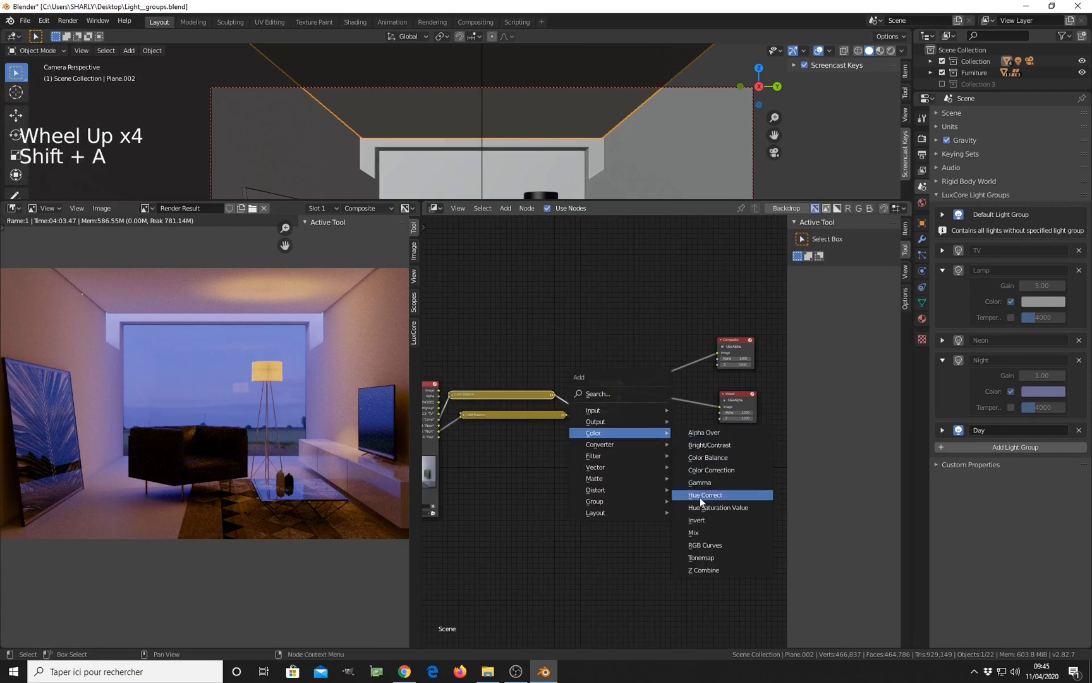
{"action": "left_click", "coordinate": [695, 532]}
{"action": "left_click", "coordinate": [680, 393]}
{"action": "scroll", "coordinate": [645, 485], "scroll_direction": "down", "scroll_amount": 3}
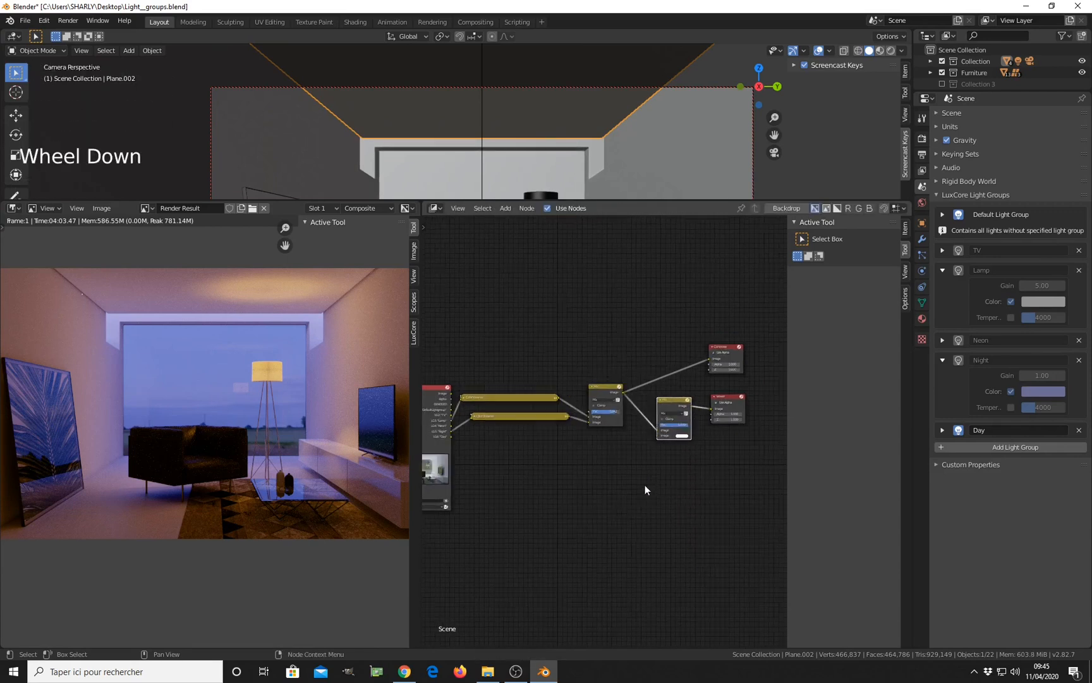
Step: Link the "TV" output to the second Mix node's lower Image input and that Mix node's output to the Composite node
{"action": "middle_click_drag", "start_coordinate": [646, 484], "coordinate": [690, 481]}
{"action": "scroll", "coordinate": [638, 485], "scroll_direction": "up", "scroll_amount": 4}
{"action": "scroll", "coordinate": [478, 428], "scroll_direction": "up", "scroll_amount": 4}
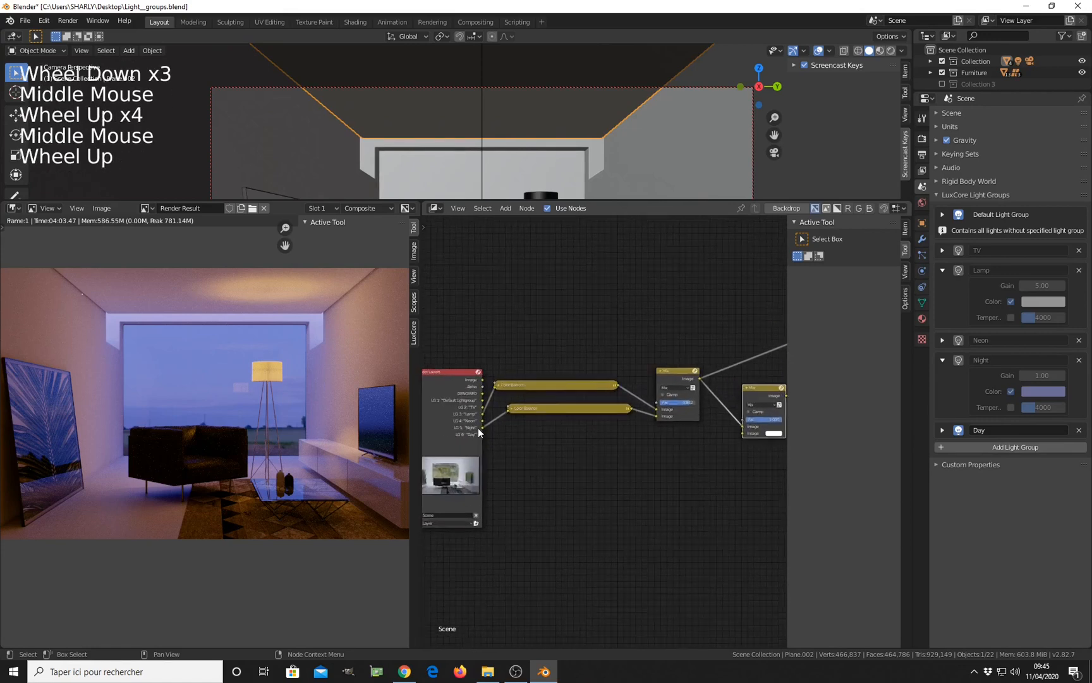
{"action": "scroll", "coordinate": [471, 417], "scroll_direction": "down", "scroll_amount": 3}
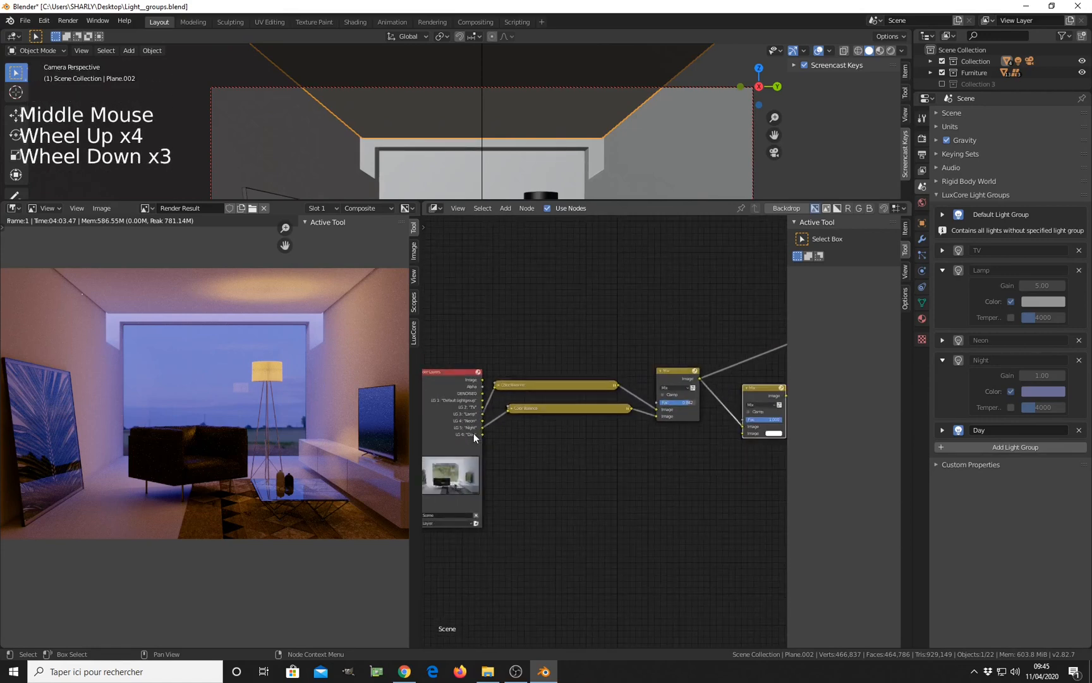
{"action": "left_click_drag", "start_coordinate": [481, 407], "coordinate": [741, 432]}
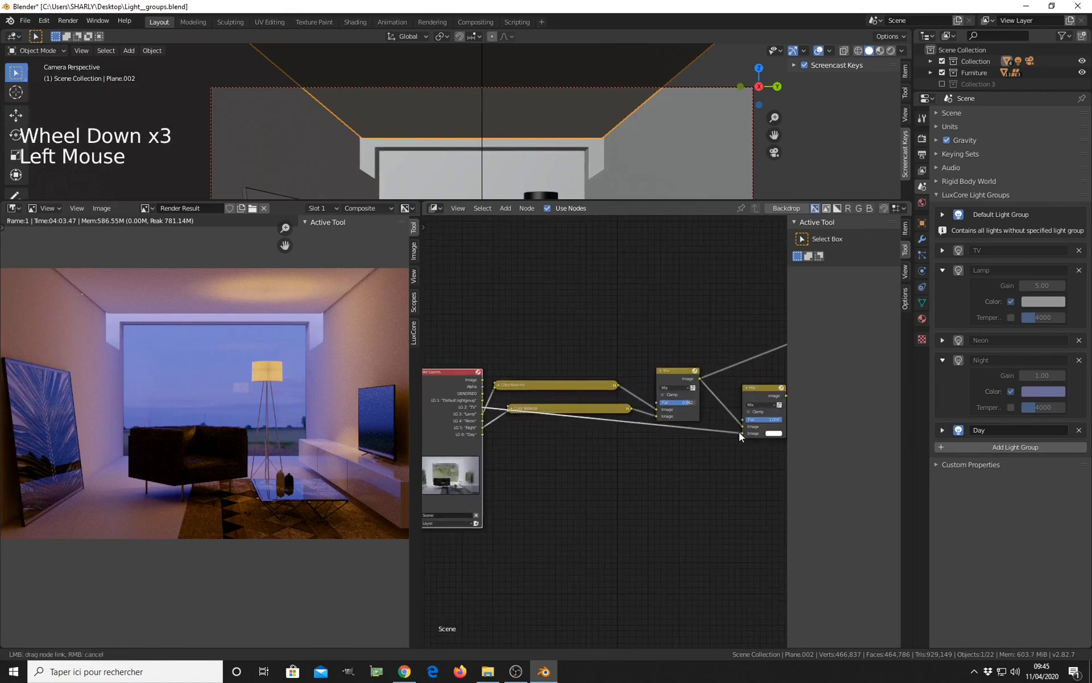
{"action": "middle_click_drag", "start_coordinate": [742, 432], "coordinate": [573, 480]}
{"action": "left_click_drag", "start_coordinate": [679, 410], "coordinate": [702, 351]}
Step: Space out the two Mix nodes and set the second Mix node's factor to about 0.183
{"action": "middle_click_drag", "start_coordinate": [571, 490], "coordinate": [598, 462]}
{"action": "middle_click_drag", "start_coordinate": [646, 416], "coordinate": [612, 426]}
{"action": "left_click_drag", "start_coordinate": [641, 387], "coordinate": [602, 435]}
{"action": "left_click_drag", "start_coordinate": [562, 364], "coordinate": [531, 338]}
{"action": "left_click_drag", "start_coordinate": [614, 480], "coordinate": [592, 438]}
{"action": "scroll", "coordinate": [614, 450], "scroll_direction": "up", "scroll_amount": 5}
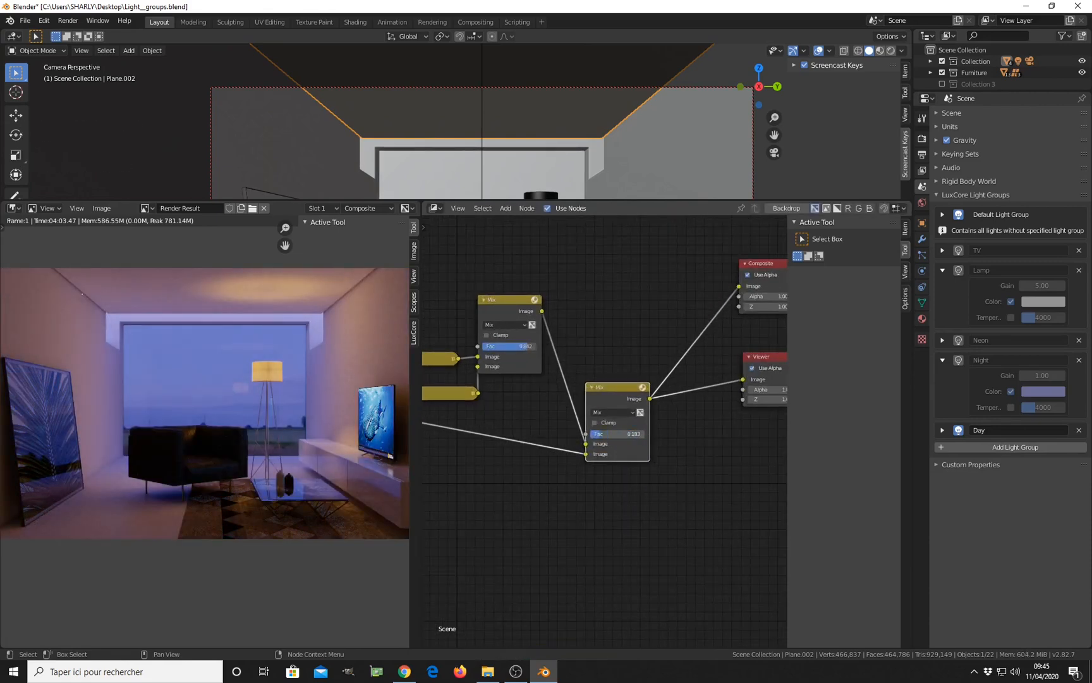
Step: Insert a third Color Balance node into the link between the "TV" output and the second Mix node
{"action": "scroll", "coordinate": [599, 486], "scroll_direction": "down", "scroll_amount": 3}
{"action": "middle_click_drag", "start_coordinate": [599, 492], "coordinate": [700, 481]}
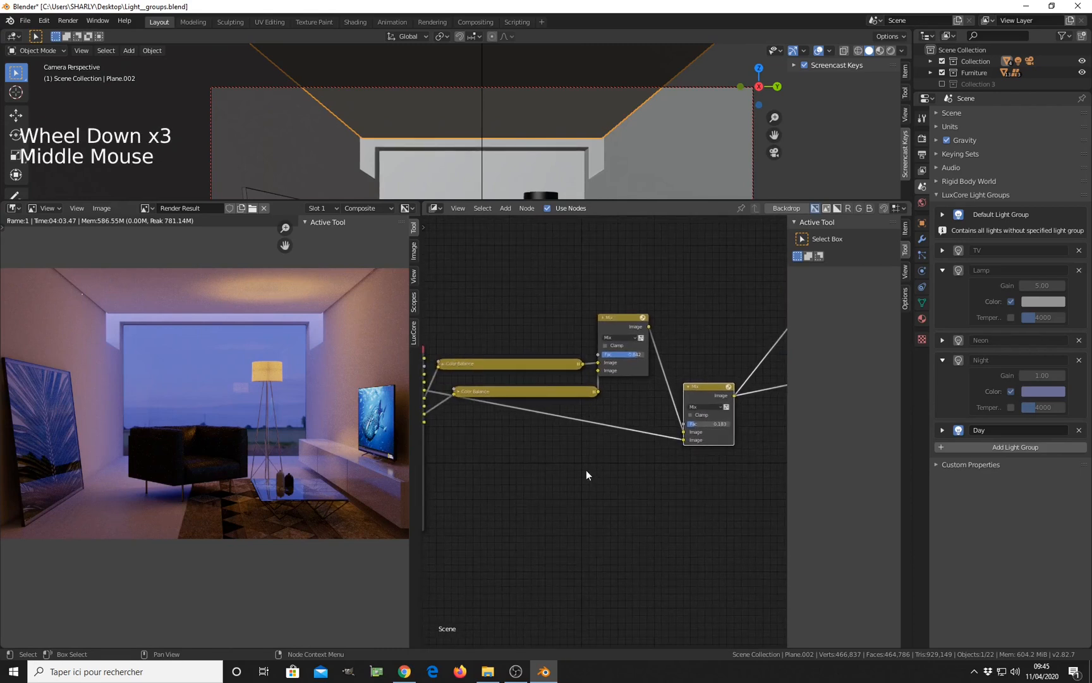
{"action": "middle_click_drag", "start_coordinate": [586, 469], "coordinate": [564, 481]}
{"action": "key", "text": "shift+a"}
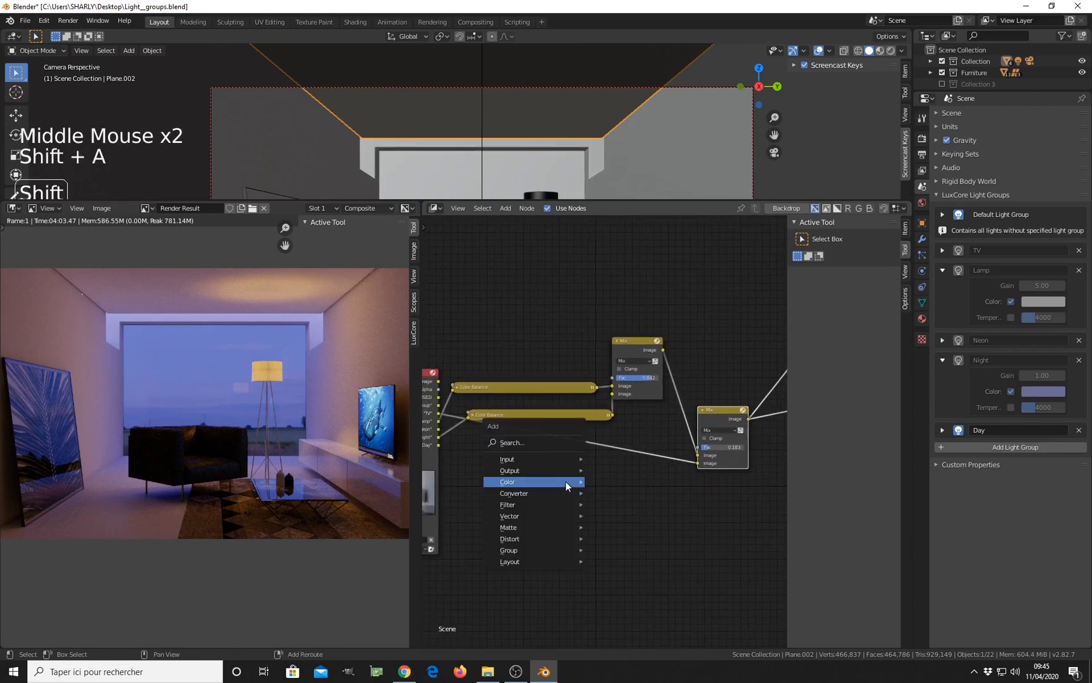
{"action": "mouse_move", "coordinate": [567, 485]}
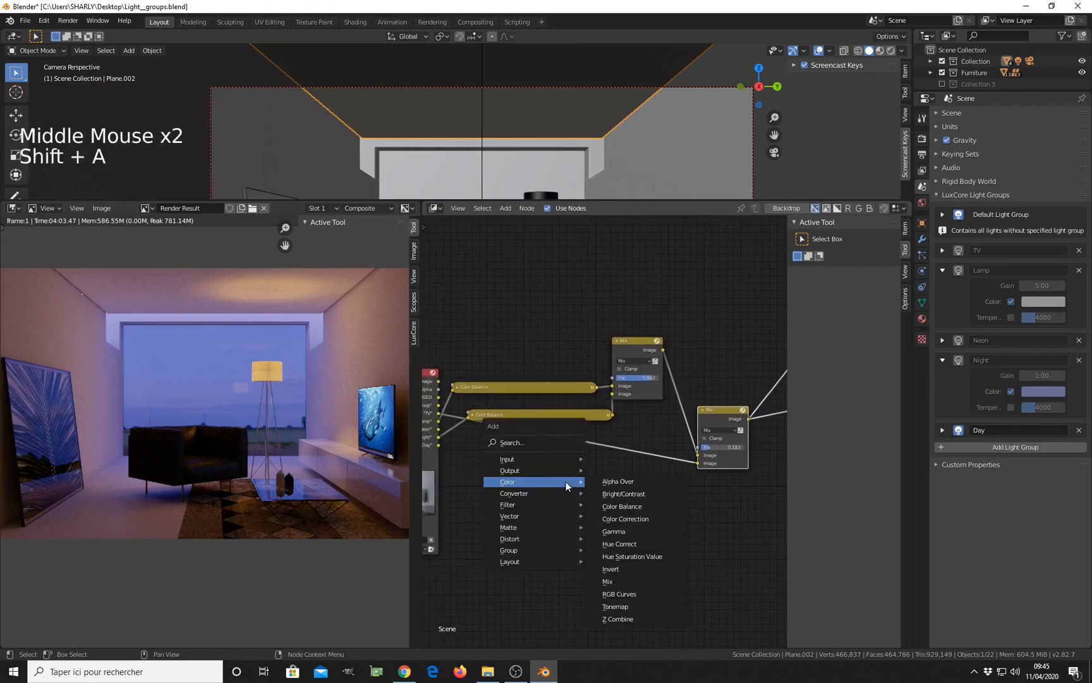
{"action": "left_click", "coordinate": [614, 506]}
{"action": "left_click", "coordinate": [533, 448]}
Step: Brighten the TV pass by raising the Gain brightness of its Color Balance node almost to the maximum
{"action": "scroll", "coordinate": [671, 516], "scroll_direction": "up", "scroll_amount": 4}
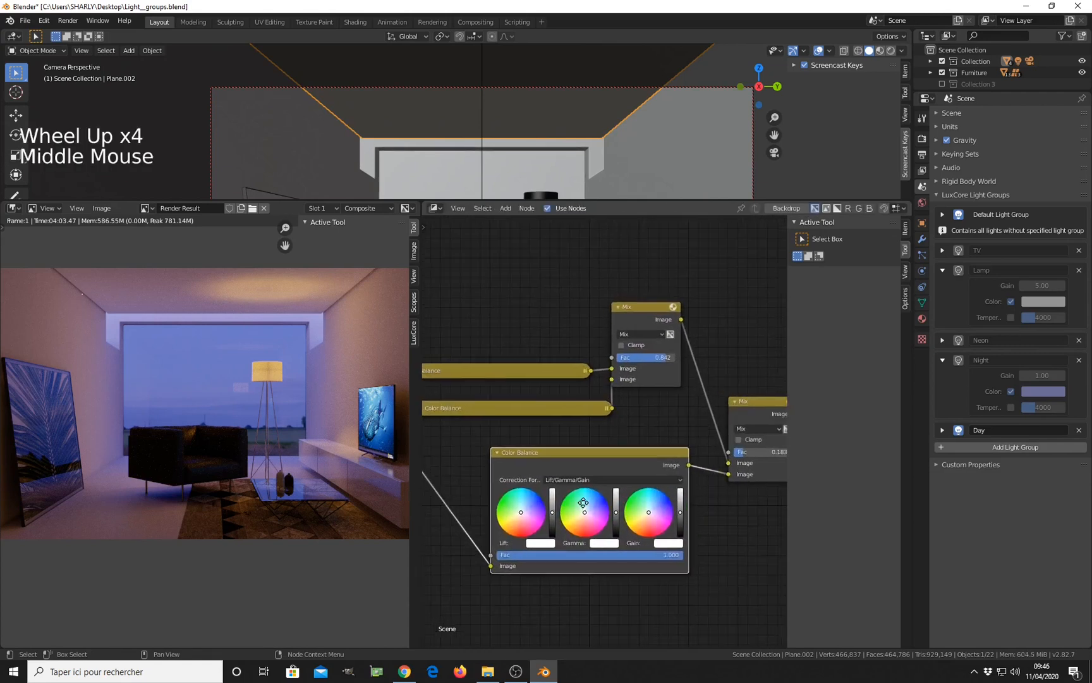
{"action": "middle_click_drag", "start_coordinate": [671, 515], "coordinate": [637, 506]}
{"action": "left_click", "coordinate": [646, 504]}
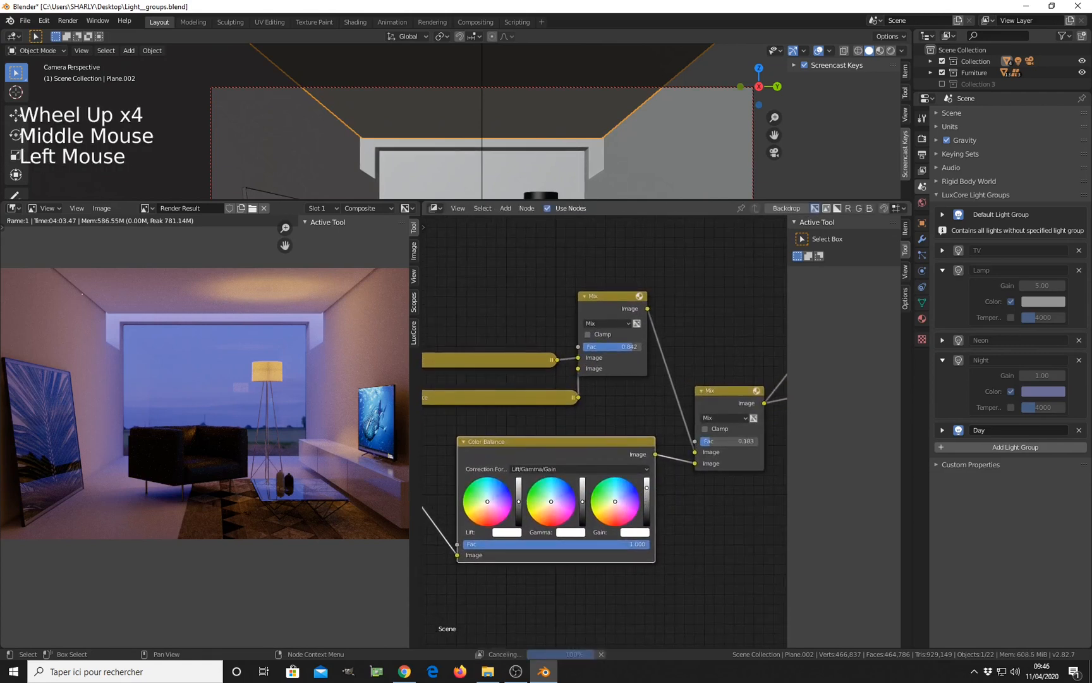
{"action": "left_click_drag", "start_coordinate": [647, 499], "coordinate": [646, 481]}
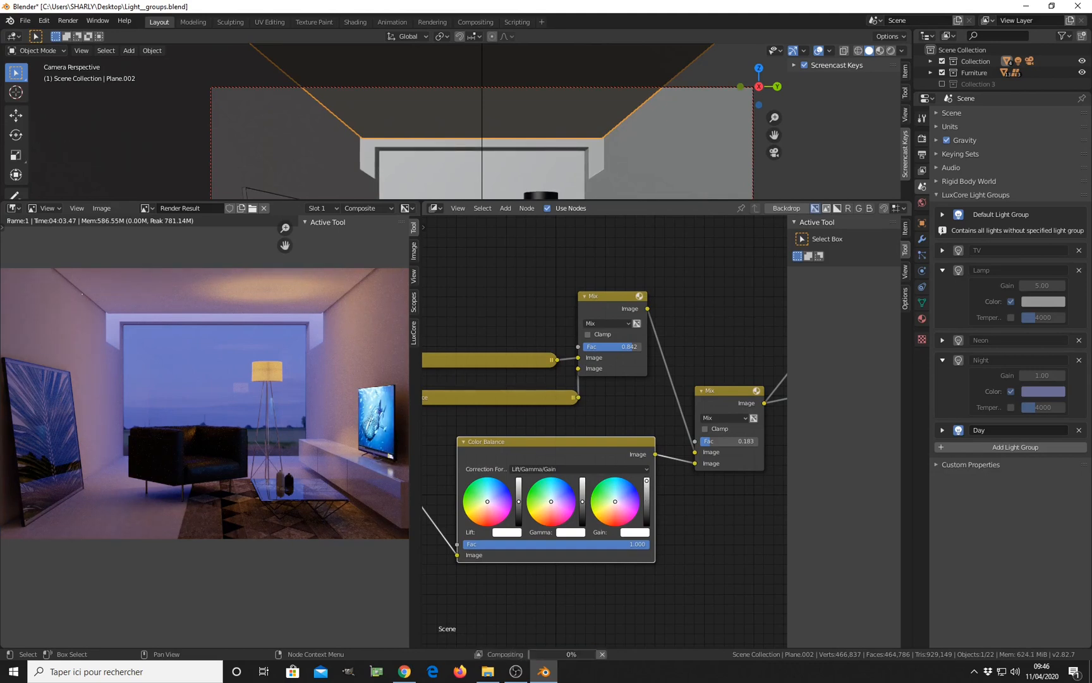
{"action": "scroll", "coordinate": [529, 347], "scroll_direction": "down", "scroll_amount": 3}
{"action": "middle_click_drag", "start_coordinate": [529, 347], "coordinate": [602, 398]}
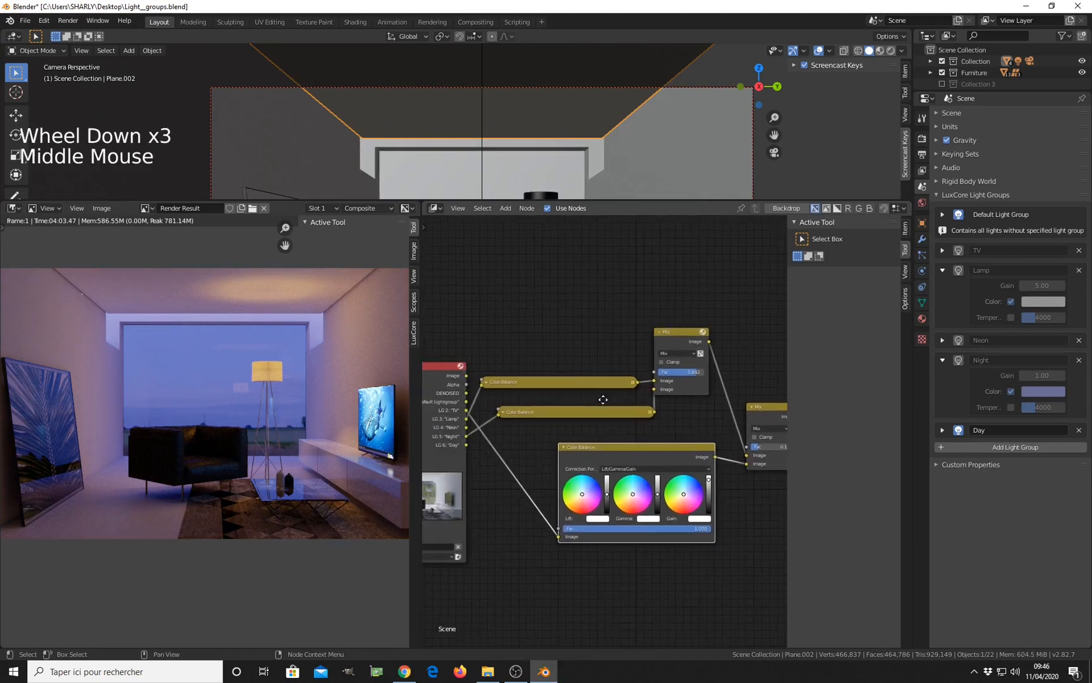
{"action": "middle_click_drag", "start_coordinate": [644, 509], "coordinate": [636, 489]}
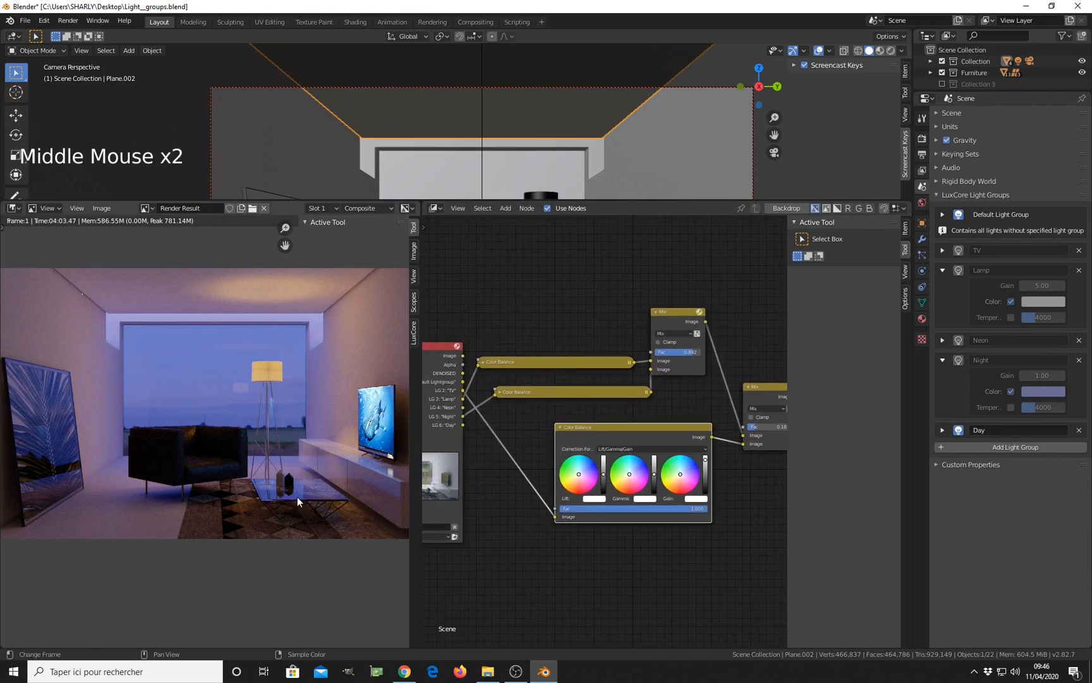
Step: Move the collapsed Color Balance node of the Lamp pass upward, away from the Night pass's Color Balance node
{"action": "middle_click_drag", "start_coordinate": [540, 441], "coordinate": [560, 477]}
{"action": "scroll", "coordinate": [536, 457], "scroll_direction": "up", "scroll_amount": 4}
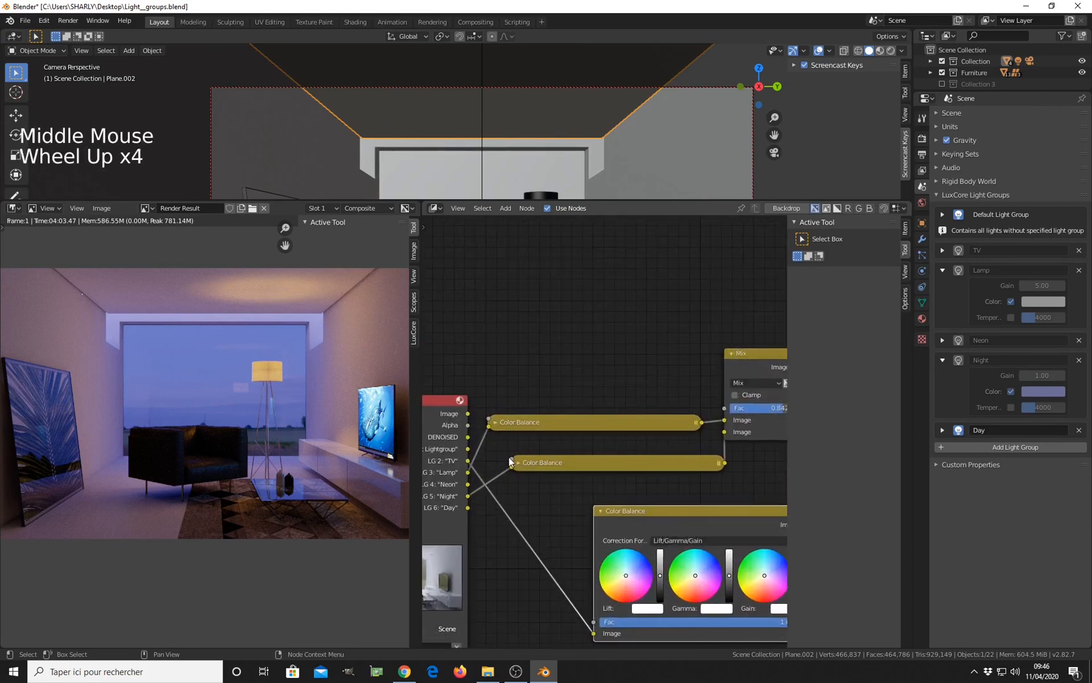
{"action": "left_click_drag", "start_coordinate": [653, 420], "coordinate": [639, 337]}
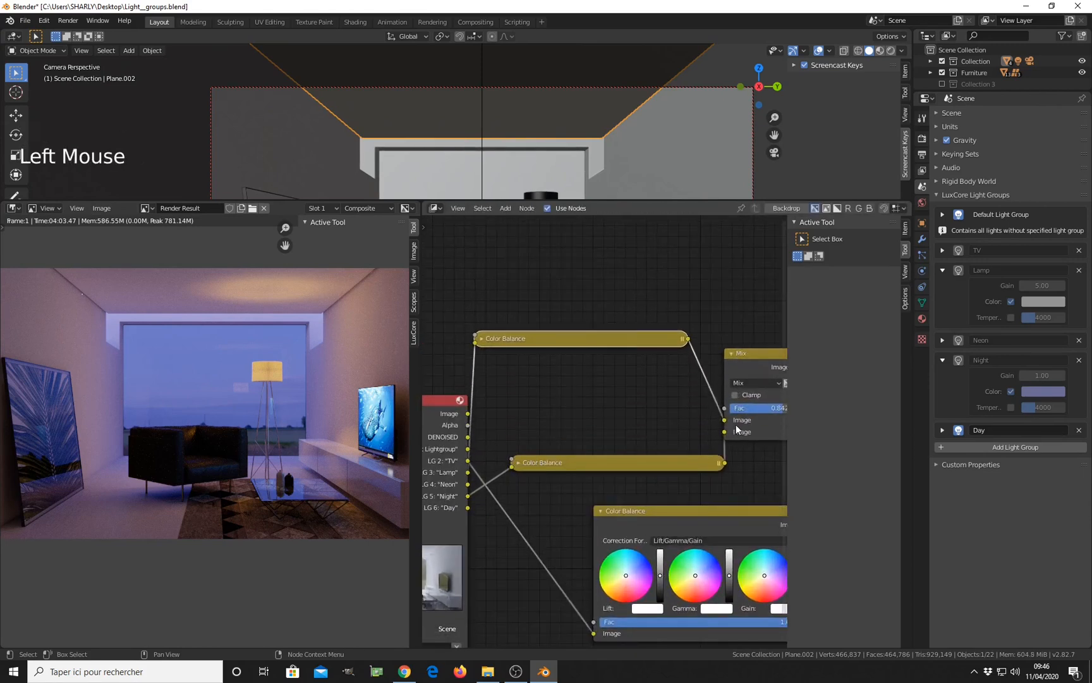
Step: Disconnect the Night pass's Color Balance node from the first Mix node and link the "Day" output to that Mix node's lower Image input
{"action": "scroll", "coordinate": [610, 434], "scroll_direction": "down", "scroll_amount": 3}
{"action": "middle_click_drag", "start_coordinate": [610, 434], "coordinate": [606, 435]}
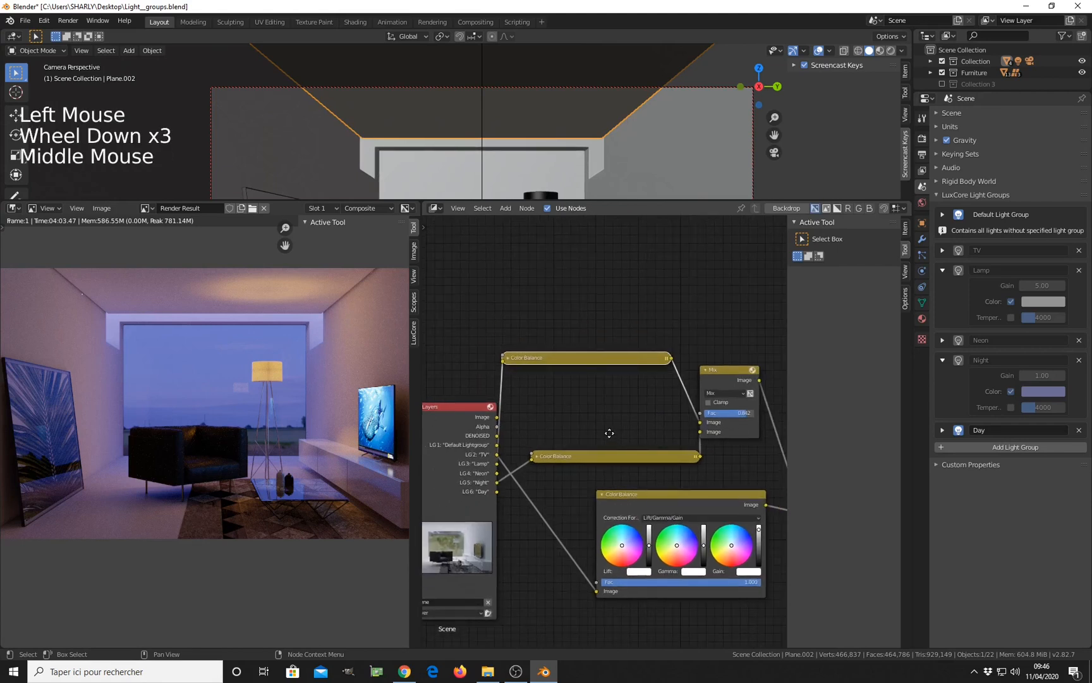
{"action": "mouse_move", "coordinate": [673, 453]}
{"action": "left_mouse_down"}
{"action": "mouse_move", "coordinate": [649, 451]}
{"action": "mouse_move", "coordinate": [678, 453]}
{"action": "mouse_move", "coordinate": [656, 455]}
{"action": "left_mouse_up"}
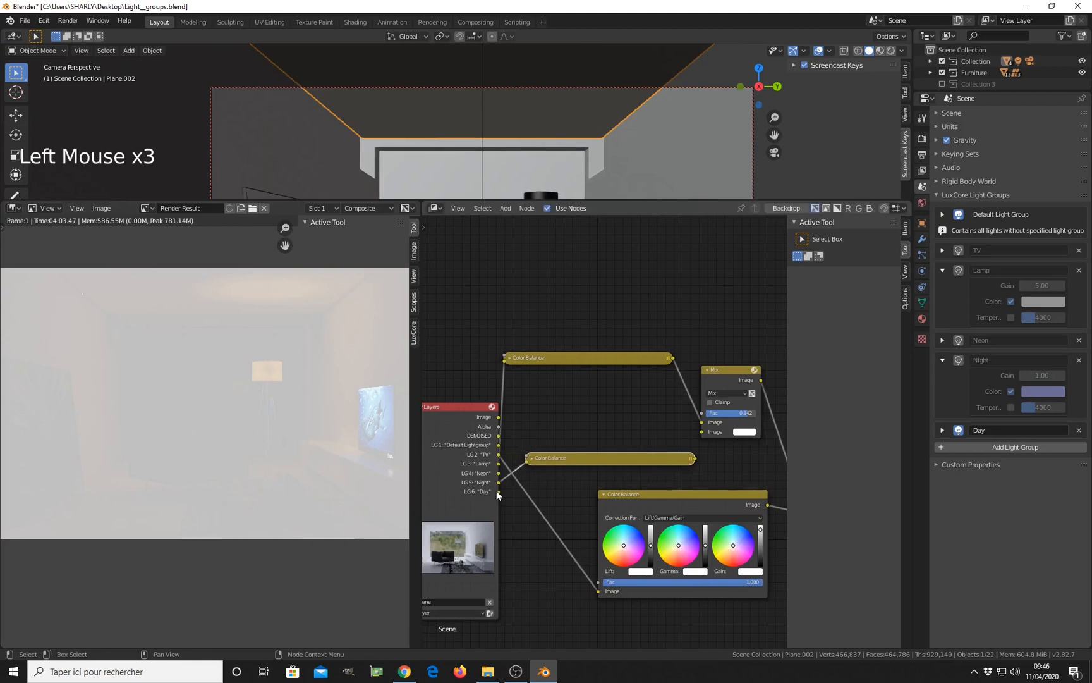
{"action": "left_click_drag", "start_coordinate": [498, 491], "coordinate": [702, 432]}
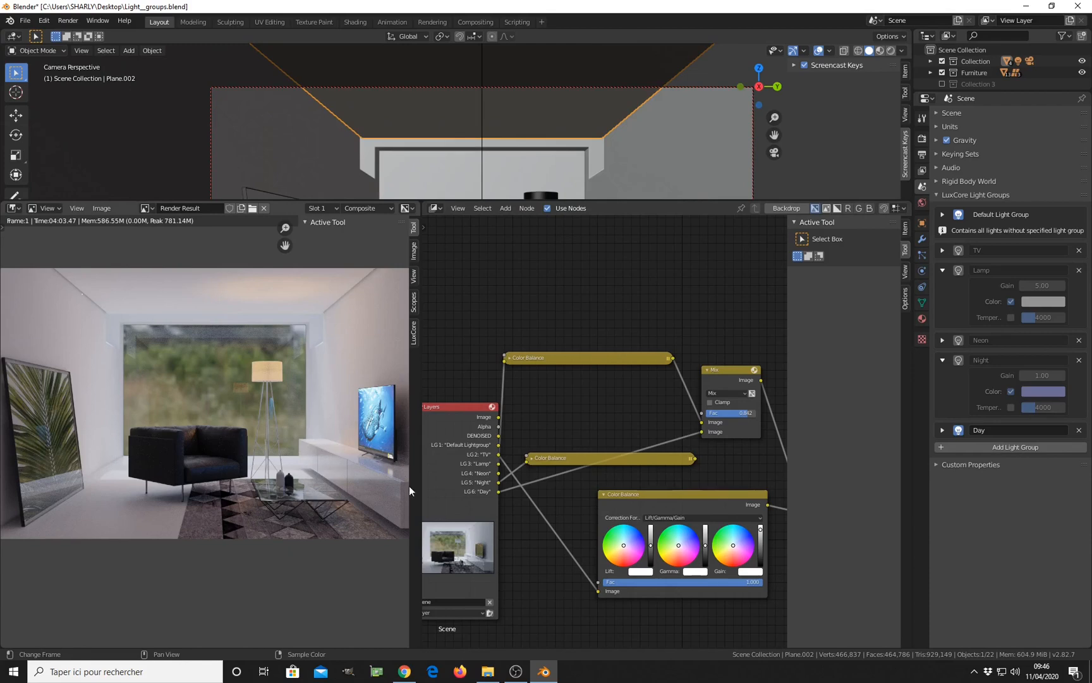
Step: Move the Render Layers node slightly farther away from the Color Balance nodes
{"action": "scroll", "coordinate": [679, 443], "scroll_direction": "down", "scroll_amount": 4}
{"action": "middle_click_drag", "start_coordinate": [680, 443], "coordinate": [573, 443]}
{"action": "scroll", "coordinate": [633, 471], "scroll_direction": "up", "scroll_amount": 3}
{"action": "middle_click_drag", "start_coordinate": [634, 470], "coordinate": [654, 477]}
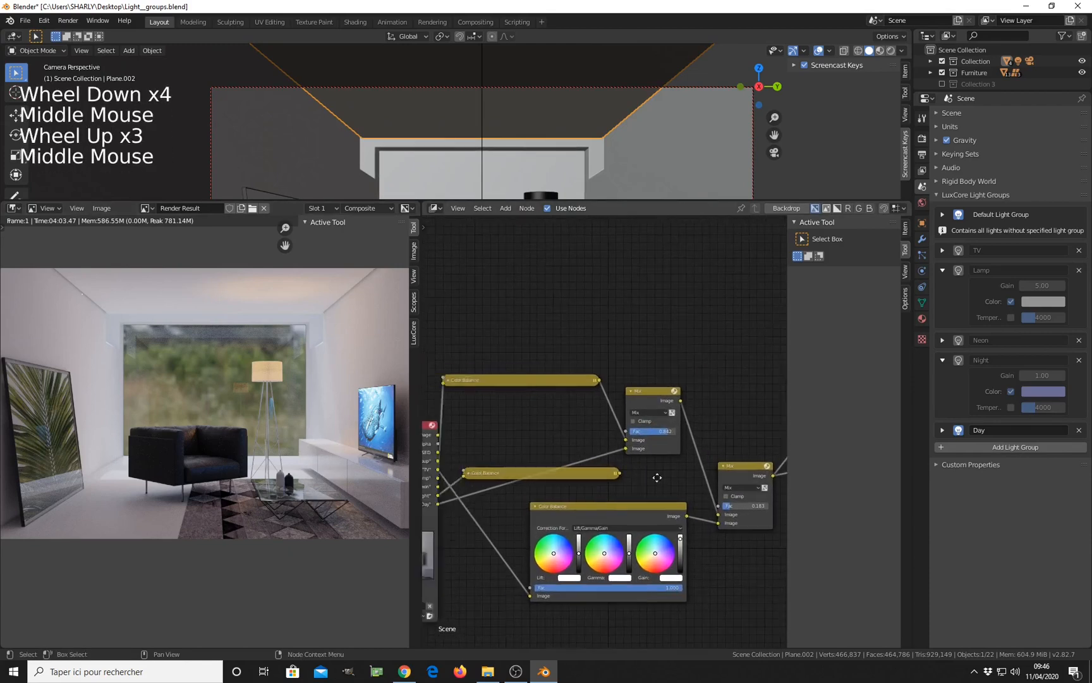
{"action": "scroll", "coordinate": [634, 432], "scroll_direction": "up", "scroll_amount": 3}
{"action": "scroll", "coordinate": [493, 455], "scroll_direction": "down", "scroll_amount": 1}
{"action": "scroll", "coordinate": [490, 465], "scroll_direction": "down", "scroll_amount": 1}
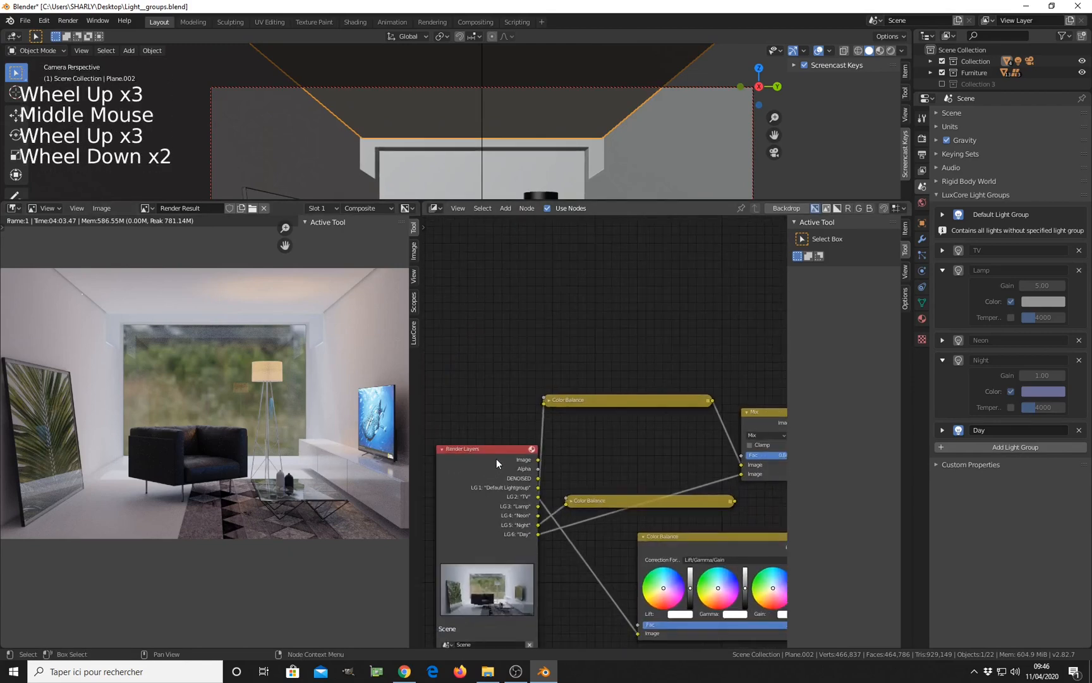
{"action": "left_click_drag", "start_coordinate": [495, 458], "coordinate": [472, 436]}
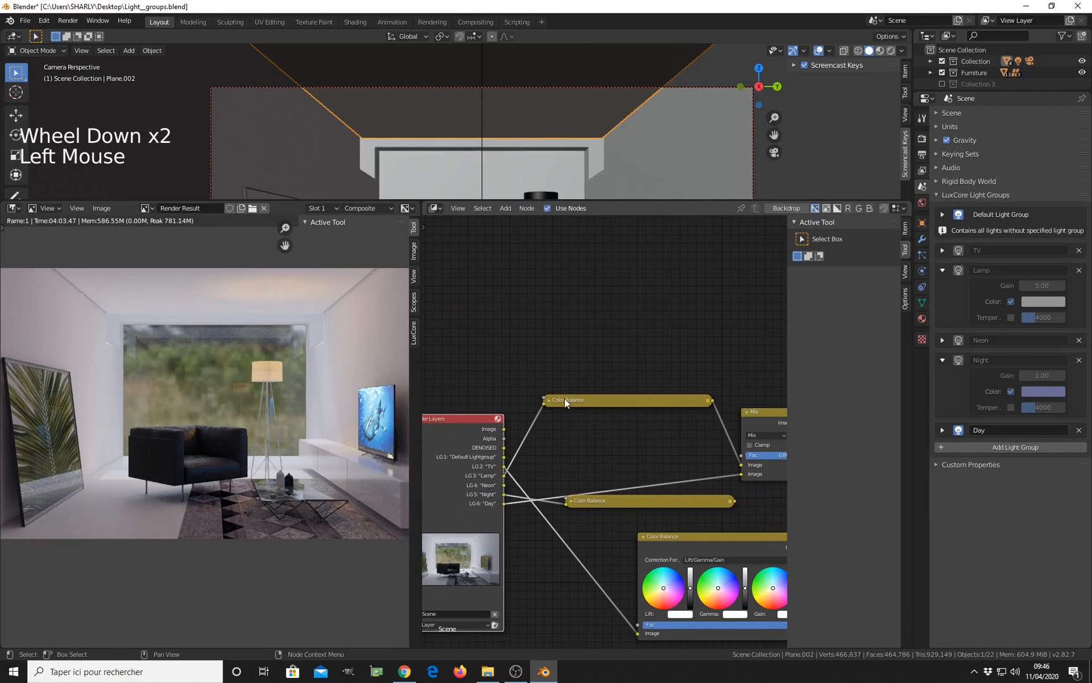
Step: Expand the Lamp pass's Color Balance node and set the HSV value (V) of its Gain color to 5
{"action": "left_click", "coordinate": [549, 399]}
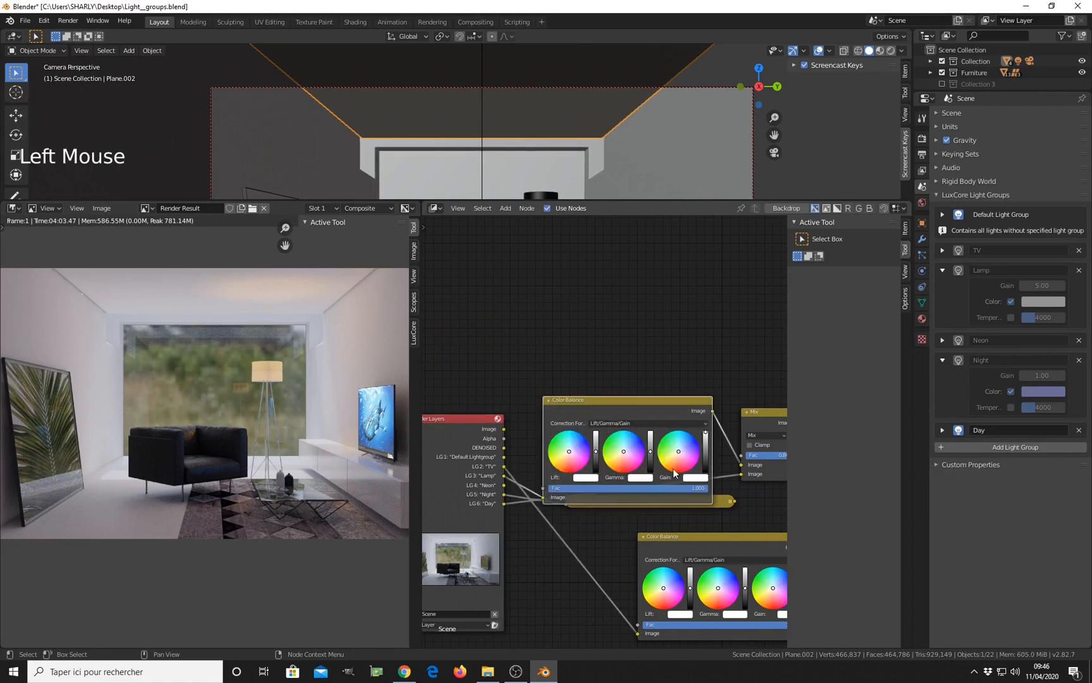
{"action": "left_click", "coordinate": [693, 478]}
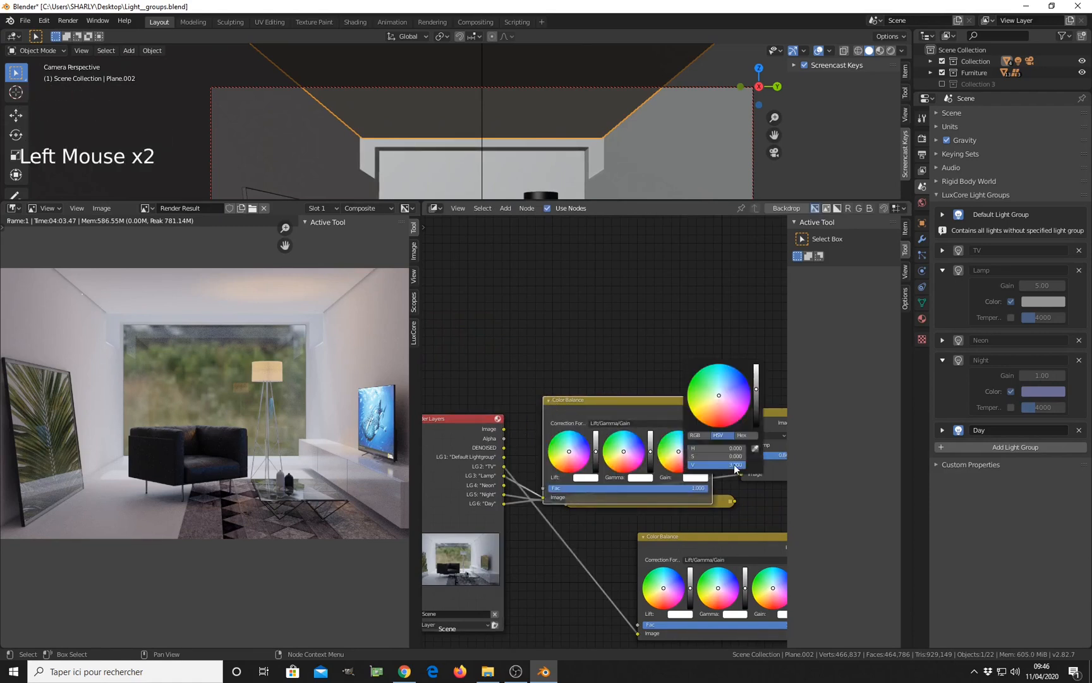
{"action": "left_click", "coordinate": [716, 464]}
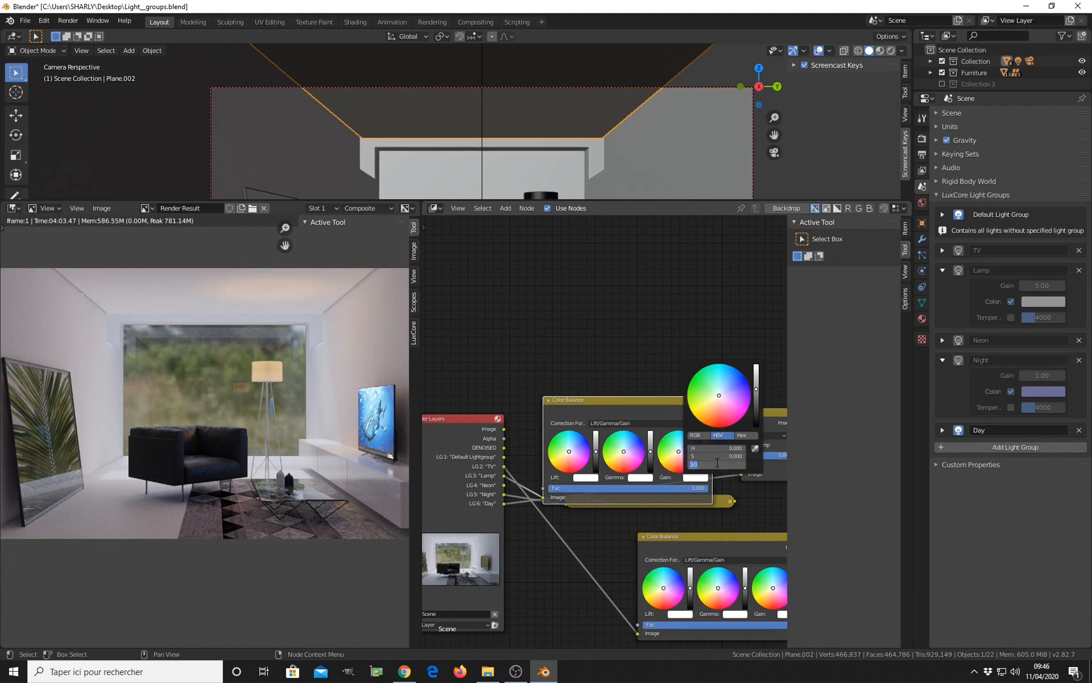
{"action": "type", "text": "5"}
{"action": "key", "text": "Return"}
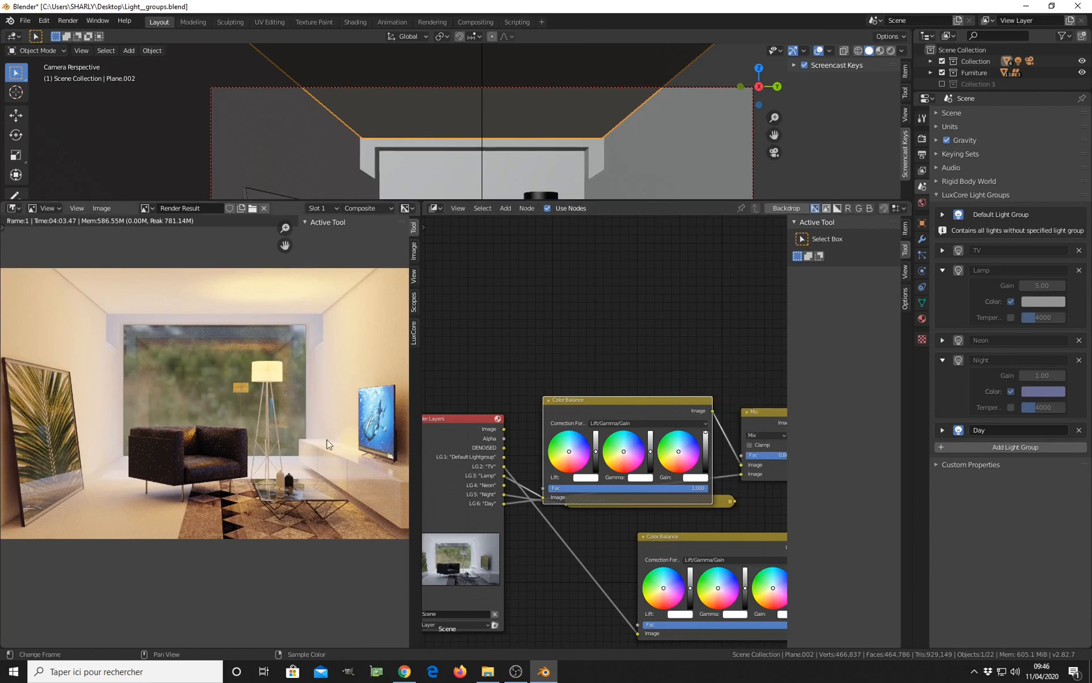
{"action": "middle_click_drag", "start_coordinate": [282, 430], "coordinate": [292, 440]}
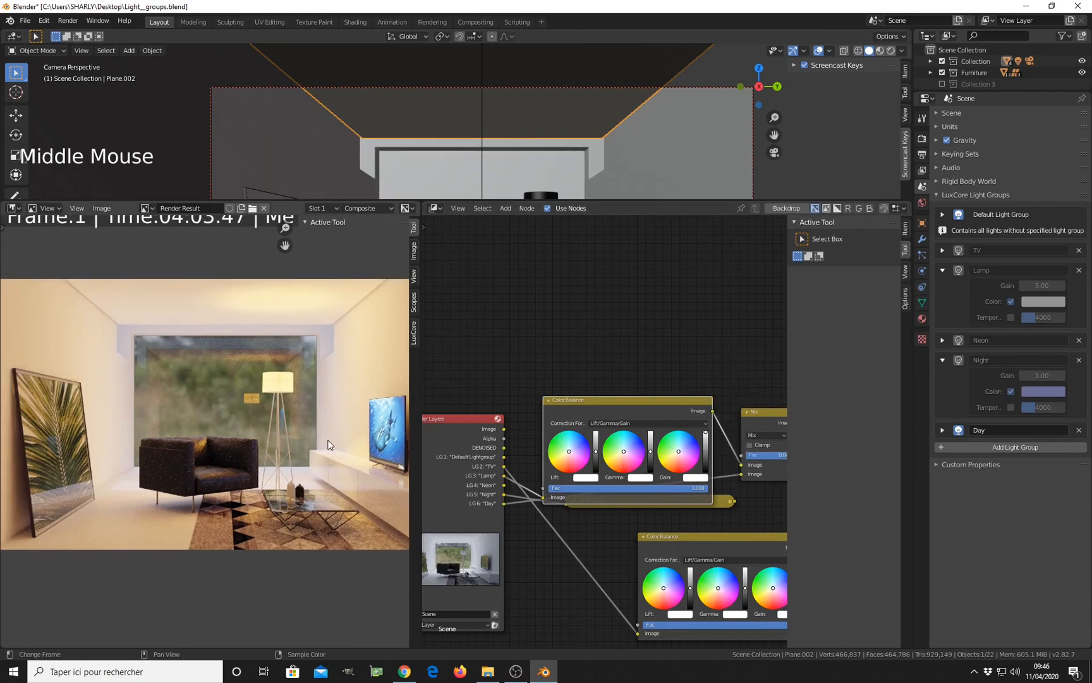
{"action": "scroll", "coordinate": [521, 454], "scroll_direction": "down", "scroll_amount": 4}
{"action": "middle_click_drag", "start_coordinate": [521, 453], "coordinate": [536, 408]}
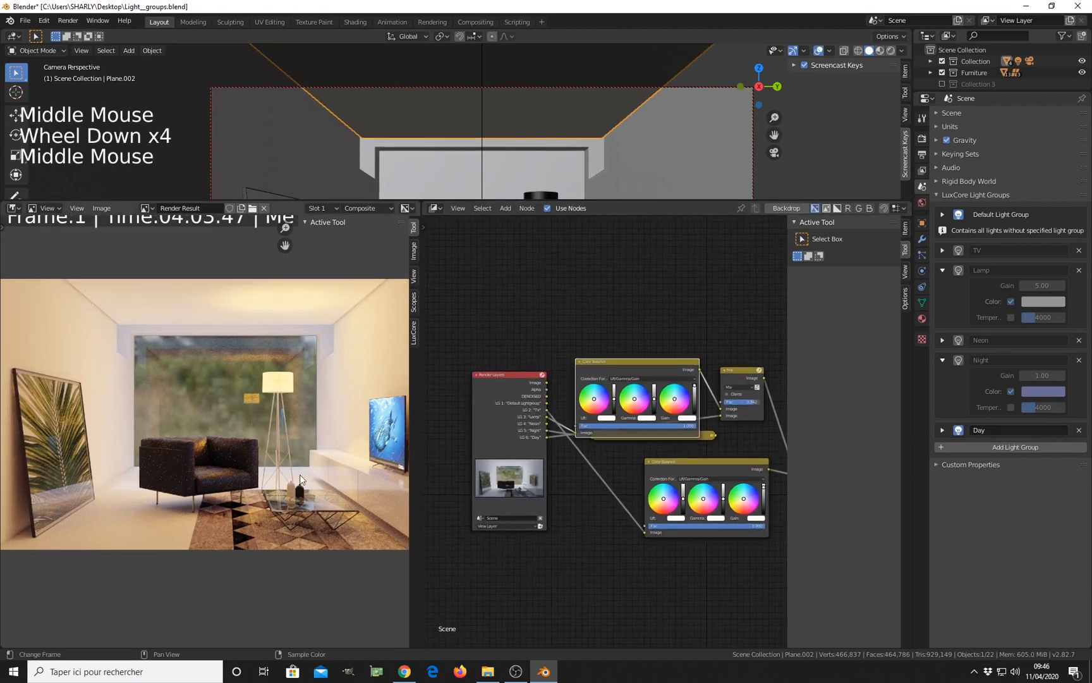